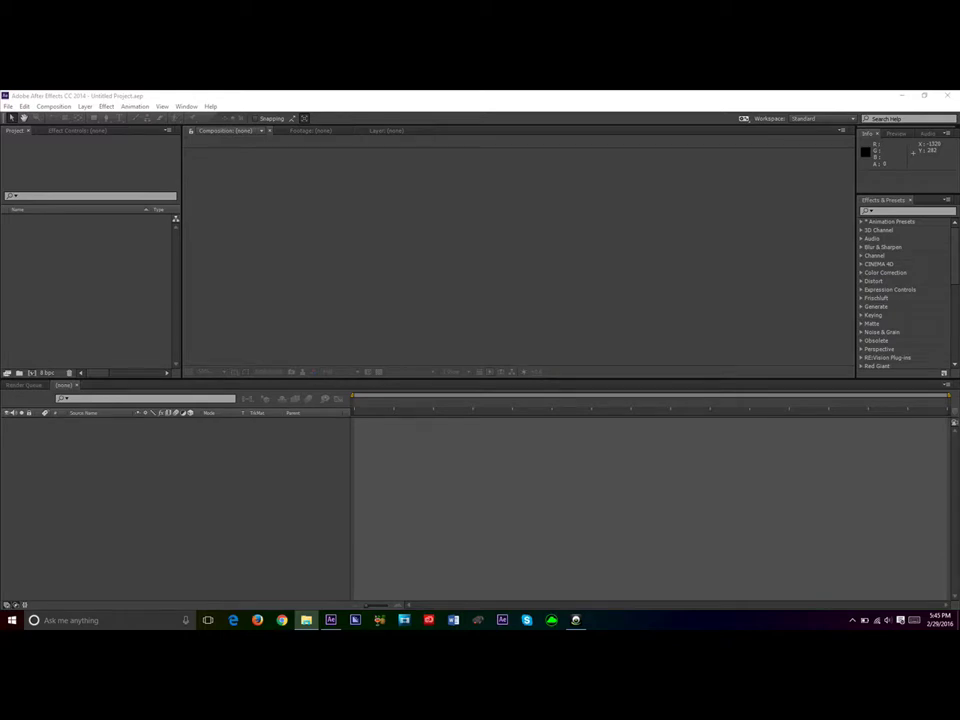
# Step: Import the gameplay clip adamerek4klocus-1.mp4 into the project and return to the composition view
pyautogui.moveTo(2, 215); pyautogui.dragTo(116, 289)
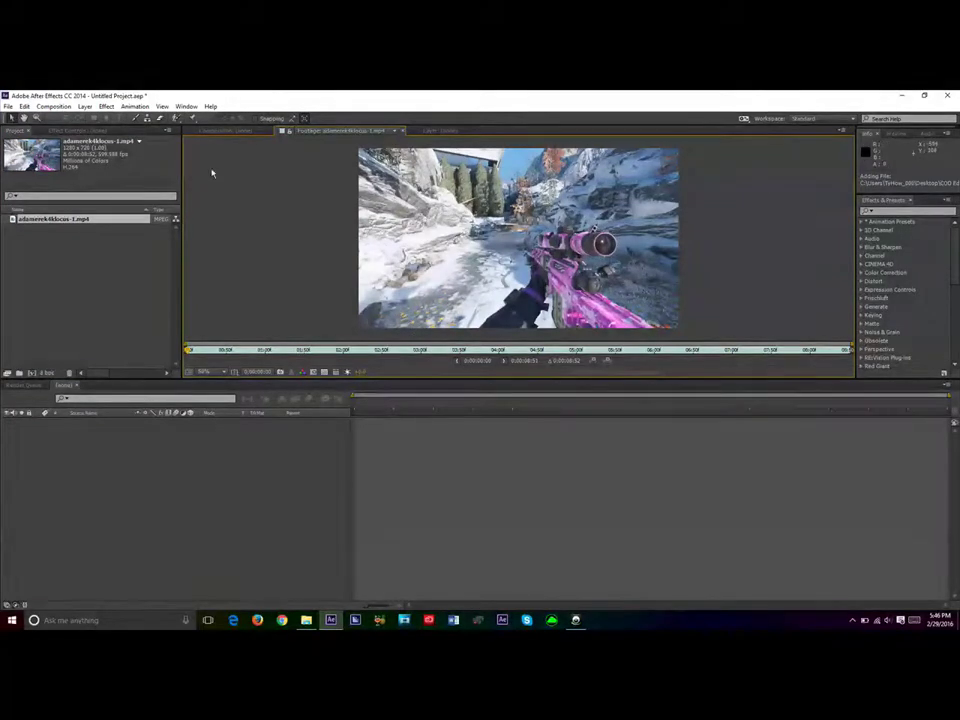
pyautogui.click(232, 131)
# Step: Open the DISKORD - Freak MP3 in the media player and listen to several parts of it for a usable section
pyautogui.click(306, 620)
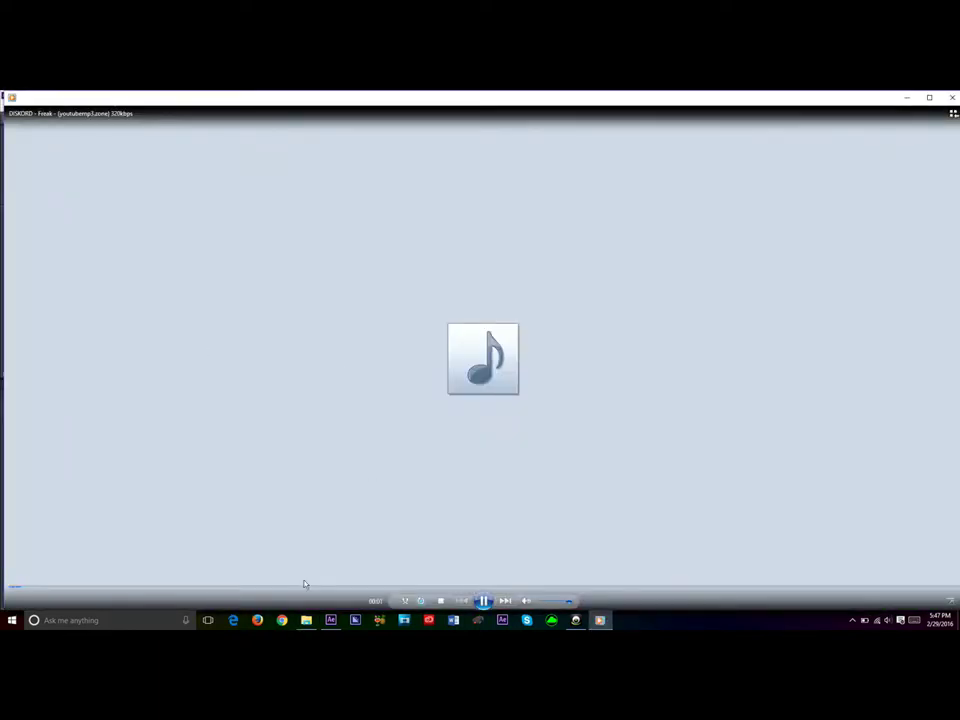
pyautogui.hotkey('ctrl', 'p')
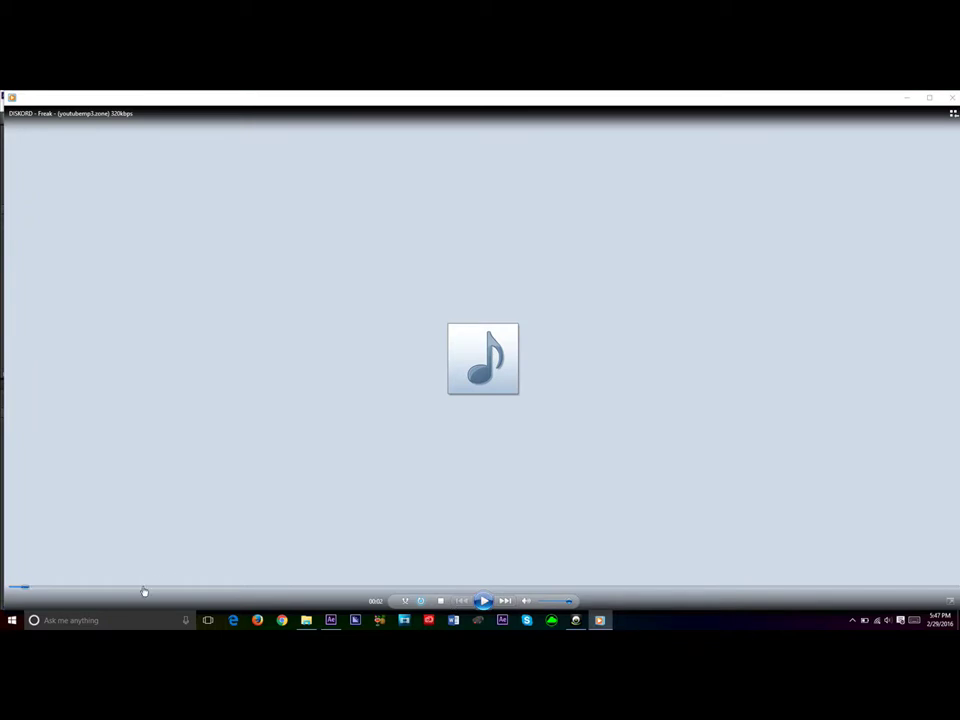
pyautogui.click(144, 587)
pyautogui.click(483, 600)
pyautogui.click(192, 588)
pyautogui.click(220, 588)
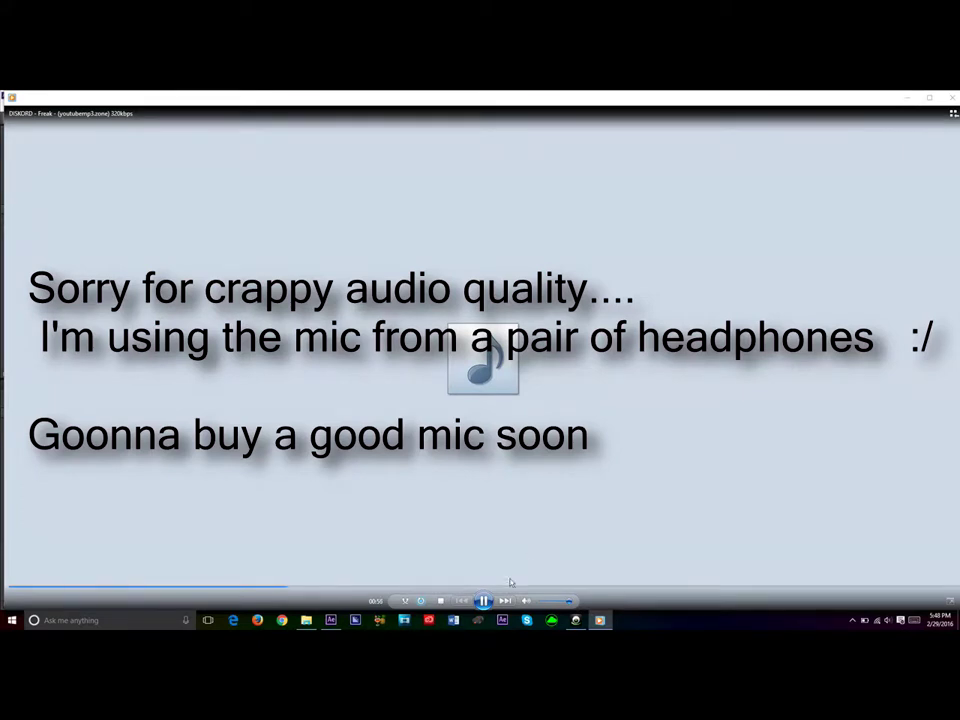
pyautogui.click(484, 601)
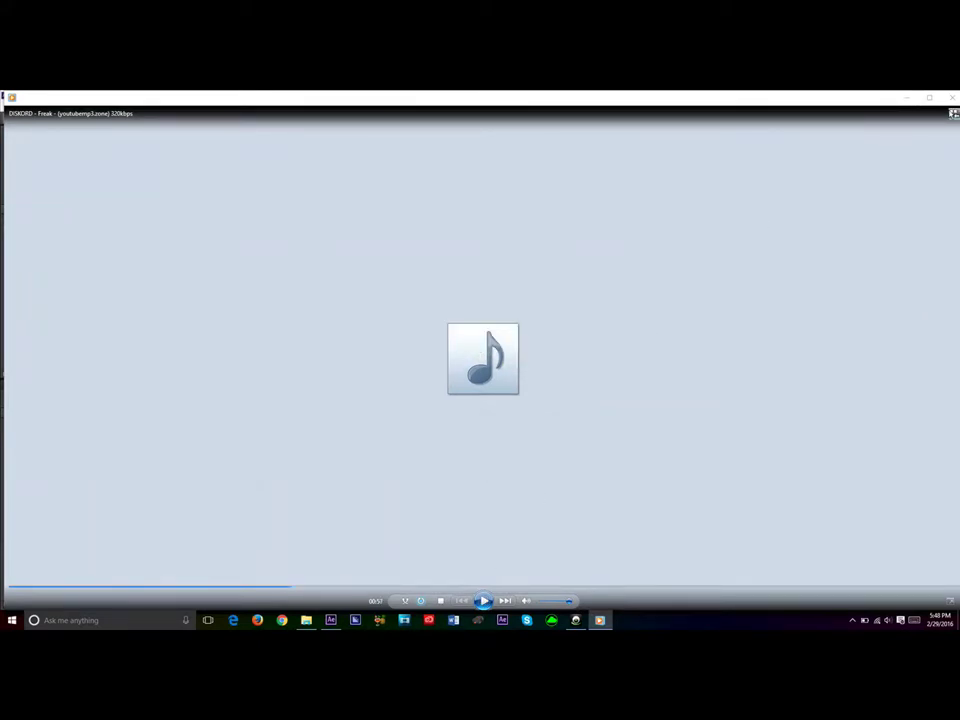
pyautogui.click(950, 98)
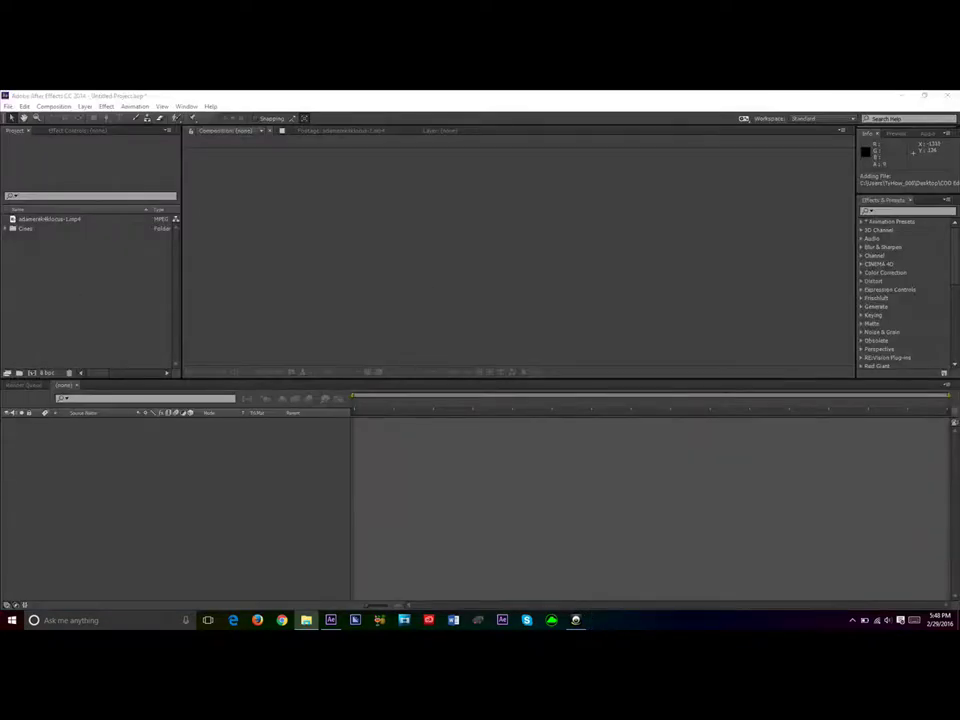
# Step: Import the DISKORD - Freak 320kbps MP3 into the project alongside the gameplay clip
pyautogui.moveTo(141, 92); pyautogui.dragTo(122, 319)
pyautogui.moveTo(85, 275); pyautogui.dragTo(50, 228)
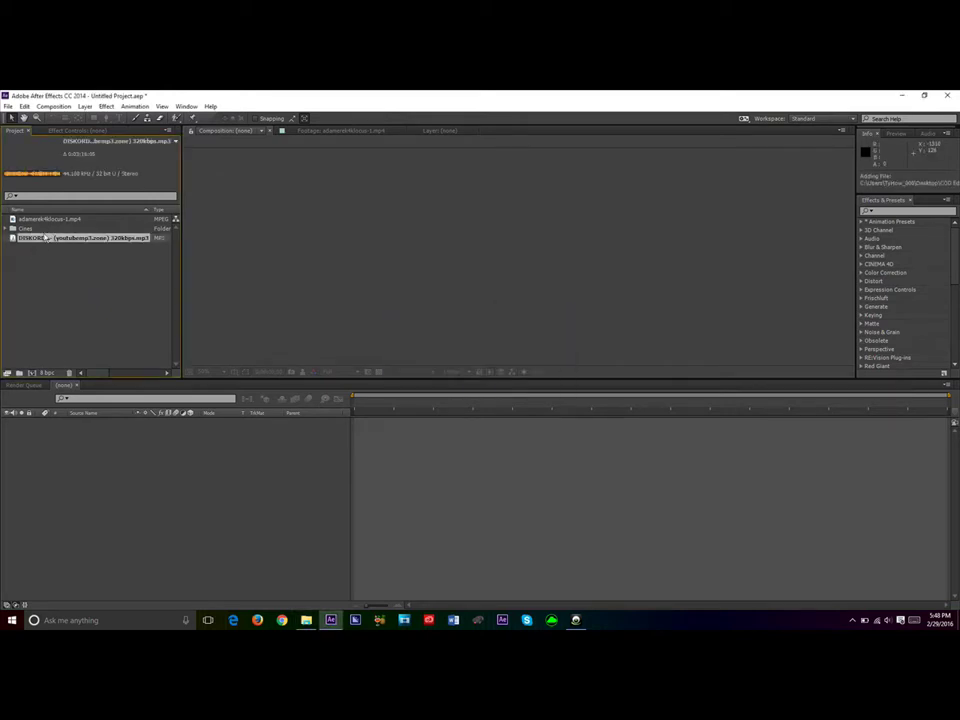
pyautogui.click(118, 288)
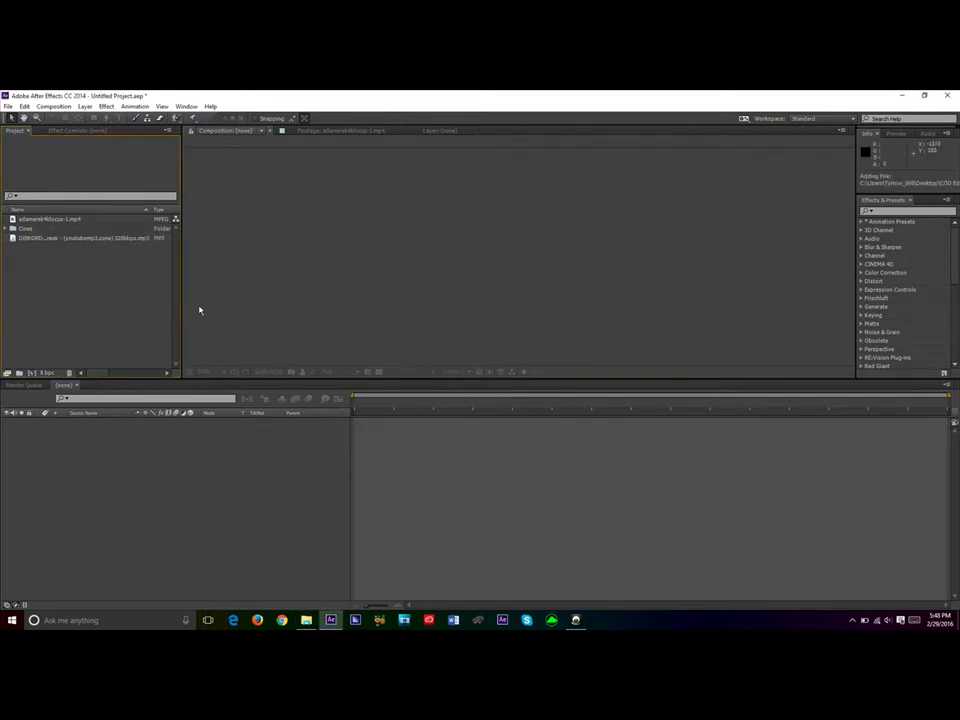
pyautogui.click(60, 239)
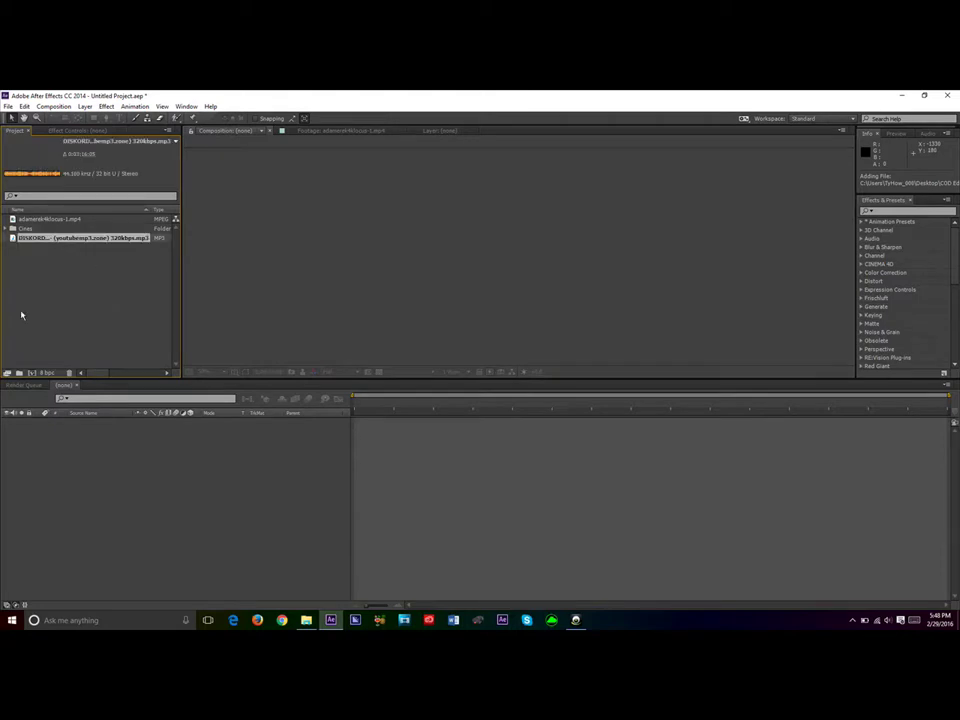
pyautogui.click(21, 315)
# Step: Interpret the adamerek4klocus-1.mp4 footage with its frame rate conformed to 59.94 frames per second
pyautogui.click(56, 220)
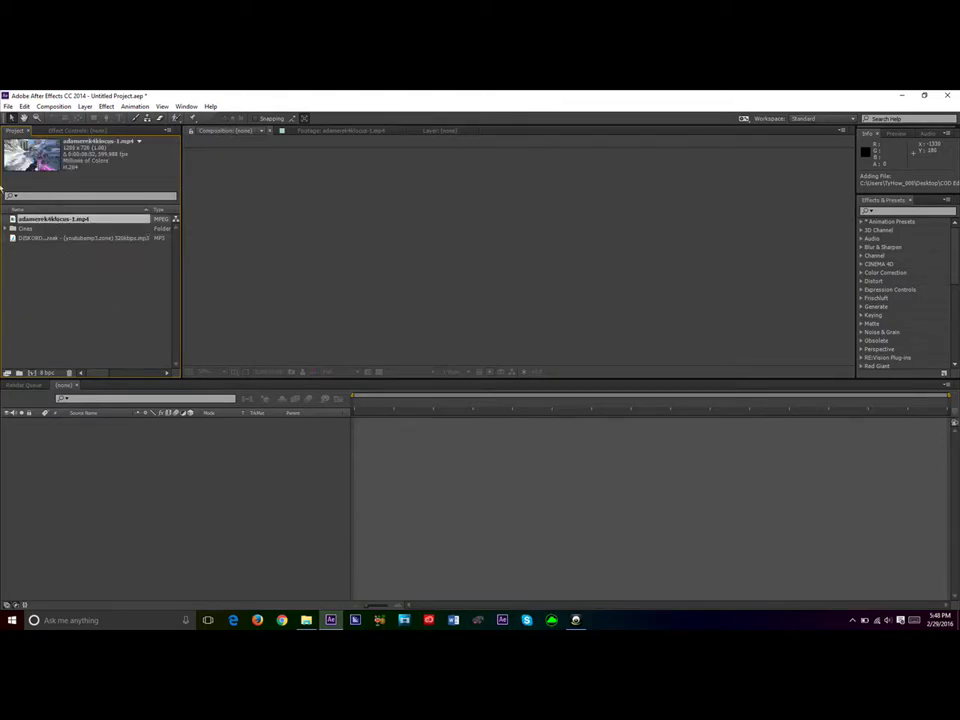
pyautogui.click(66, 268)
pyautogui.click(66, 220)
pyautogui.hotkey('ctrl', 'alt', 'g')
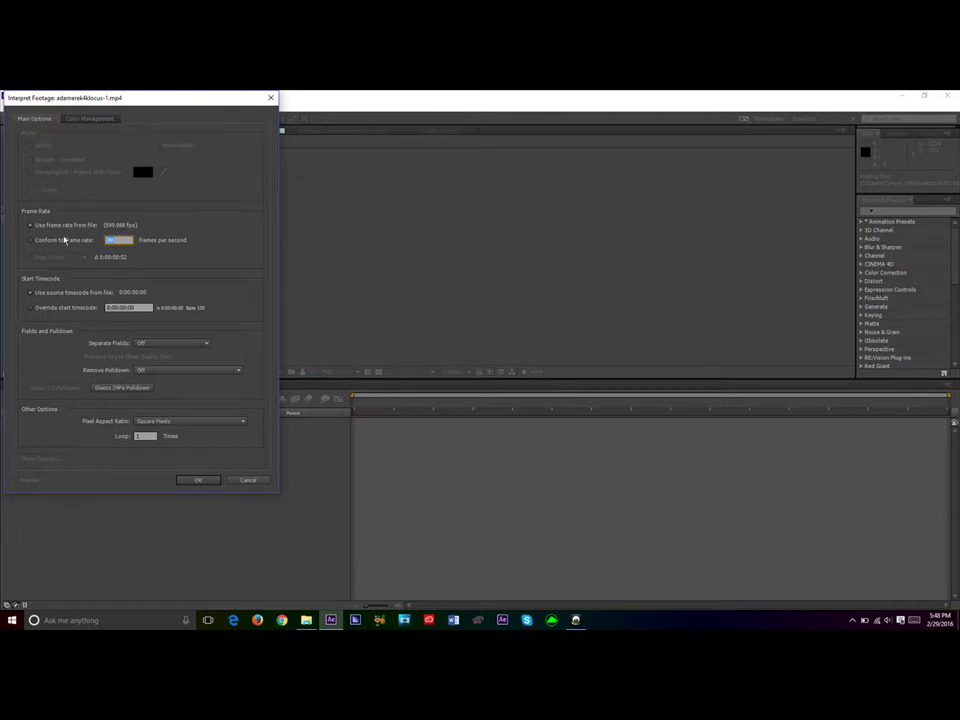
pyautogui.click(64, 240)
pyautogui.write('4')
pyautogui.press('Return')
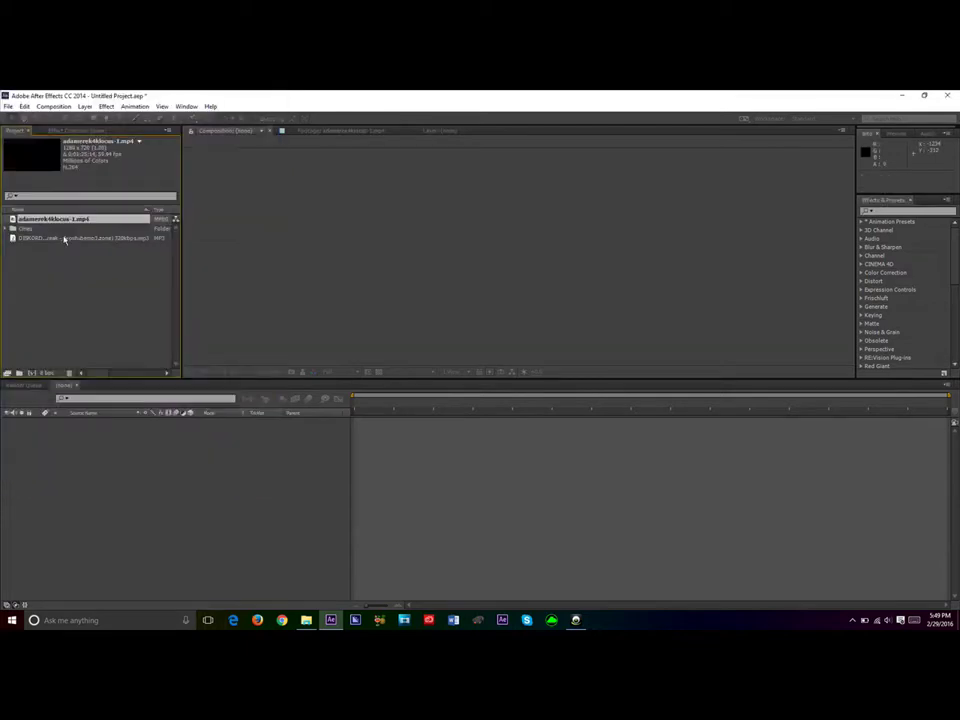
# Step: Create a composition from the gameplay clip and set its preview resolution to Quarter
pyautogui.moveTo(74, 236); pyautogui.dragTo(139, 514)
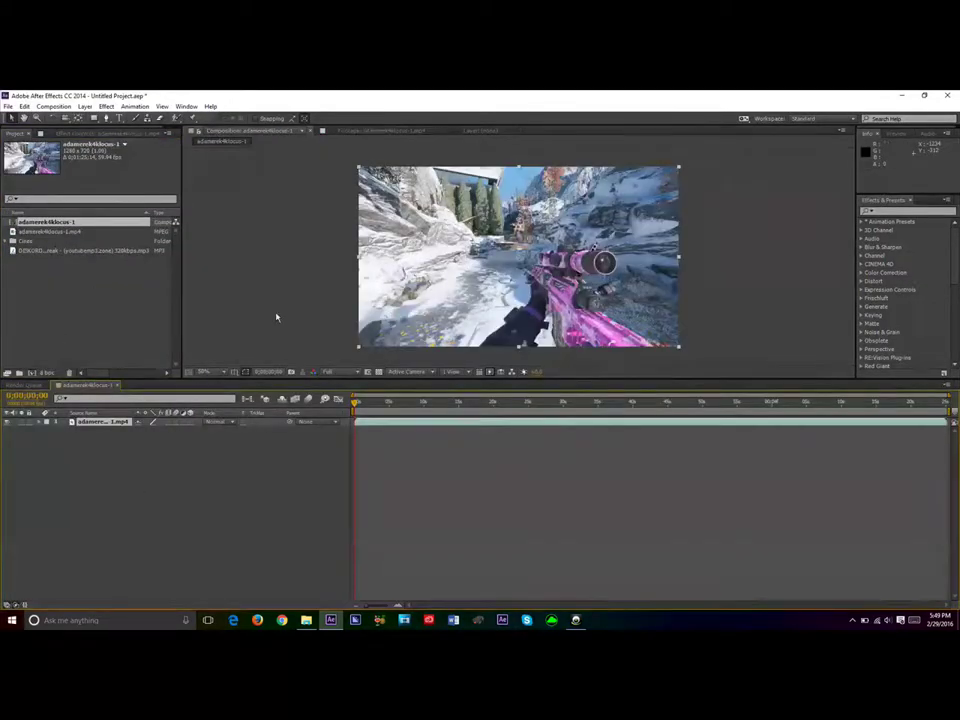
pyautogui.click(339, 373)
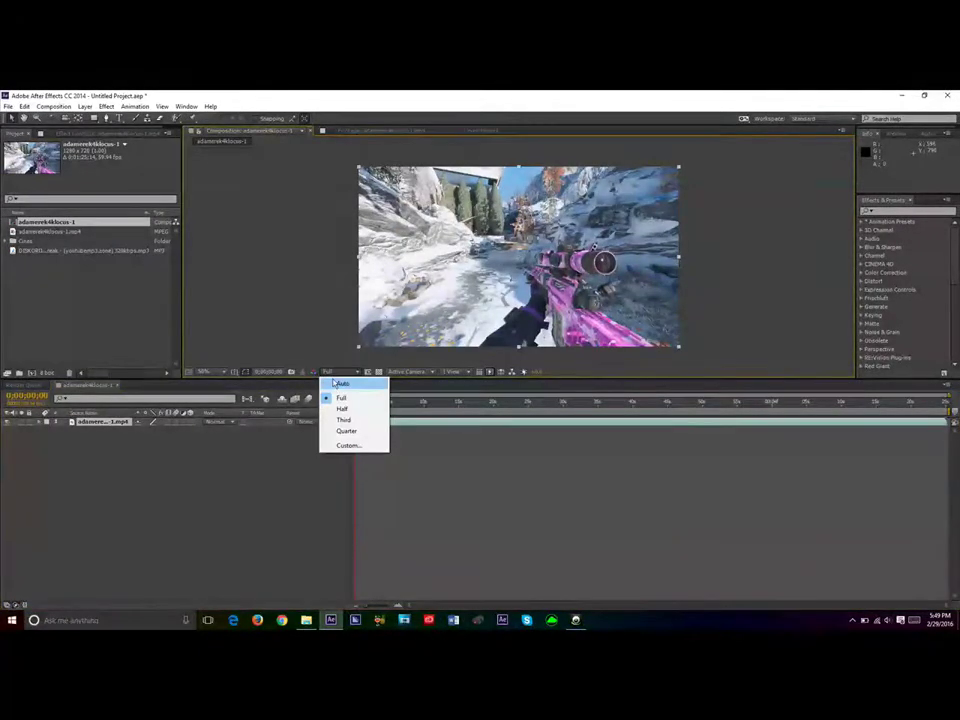
pyautogui.click(320, 365)
pyautogui.click(338, 372)
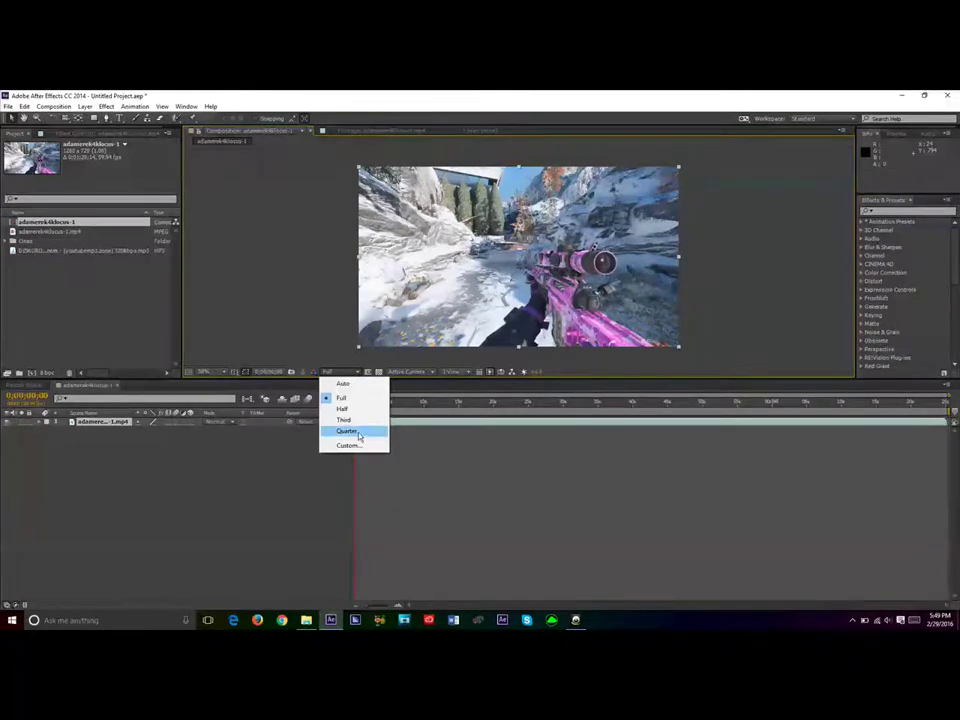
pyautogui.click(359, 436)
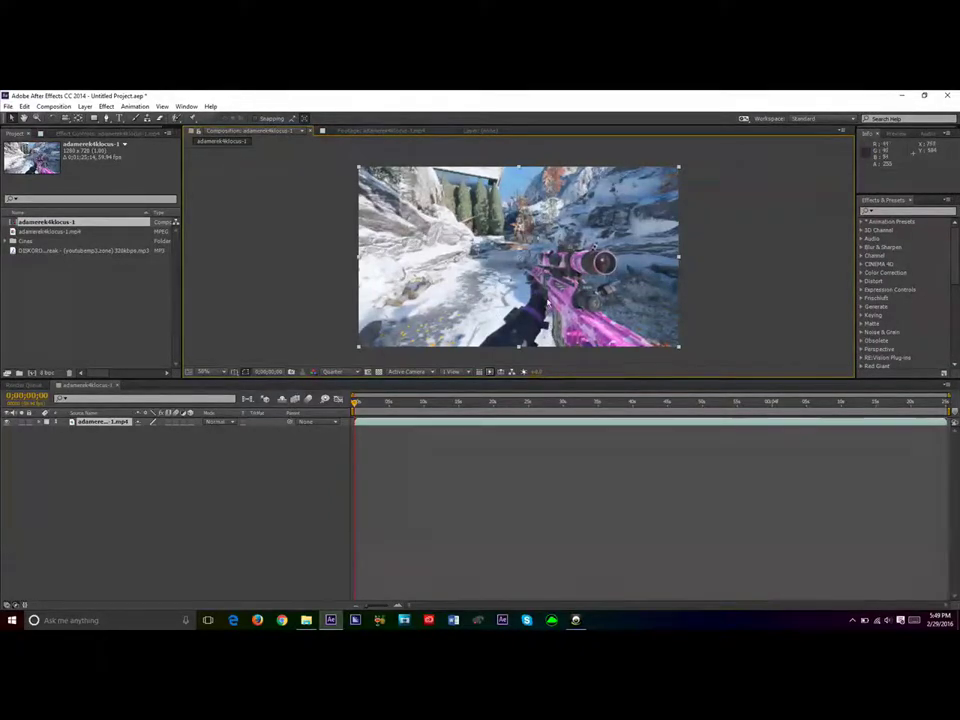
pyautogui.click(333, 372)
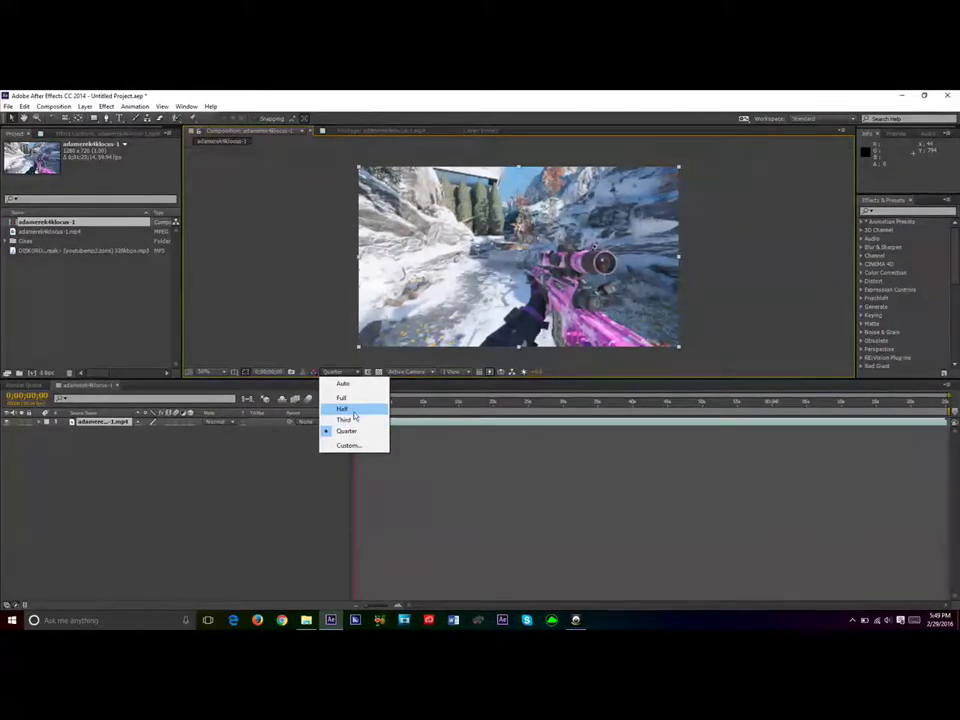
pyautogui.click(349, 448)
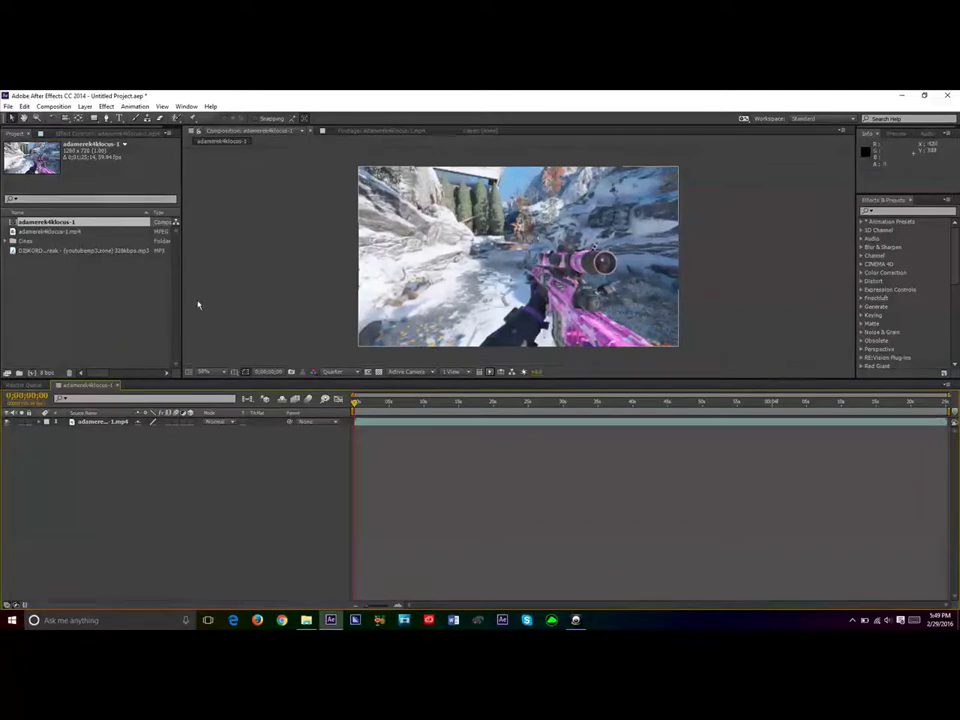
# Step: Add the DISKORD - Freak song above the gameplay clip, starting at -0;00;46;45, and display its audio waveform
pyautogui.moveTo(42, 250); pyautogui.dragTo(103, 423)
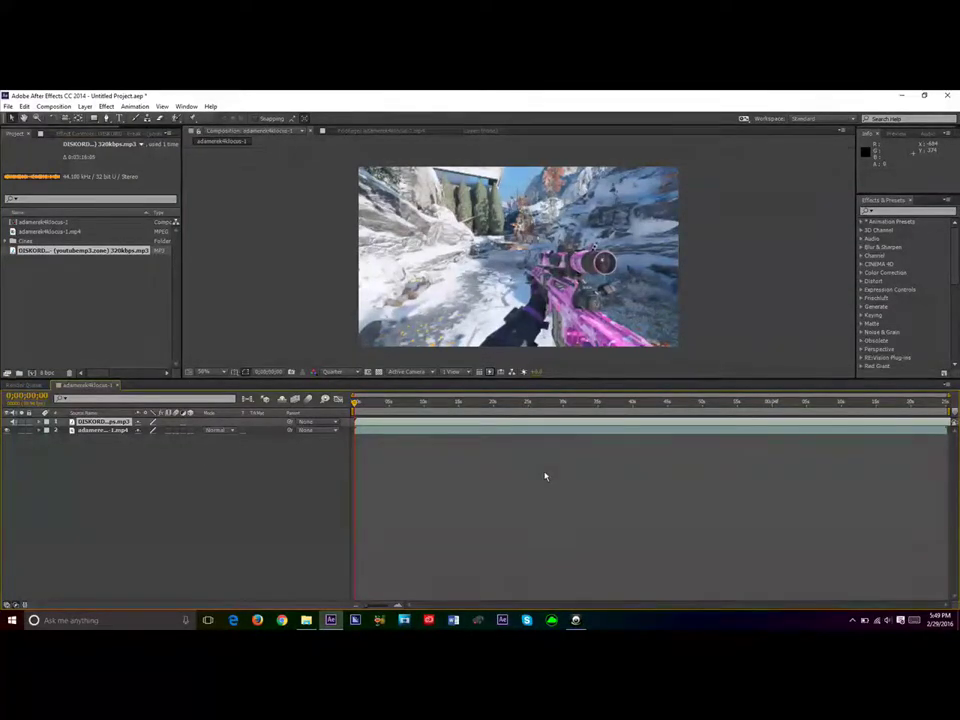
pyautogui.press('l')
pyautogui.press('l')
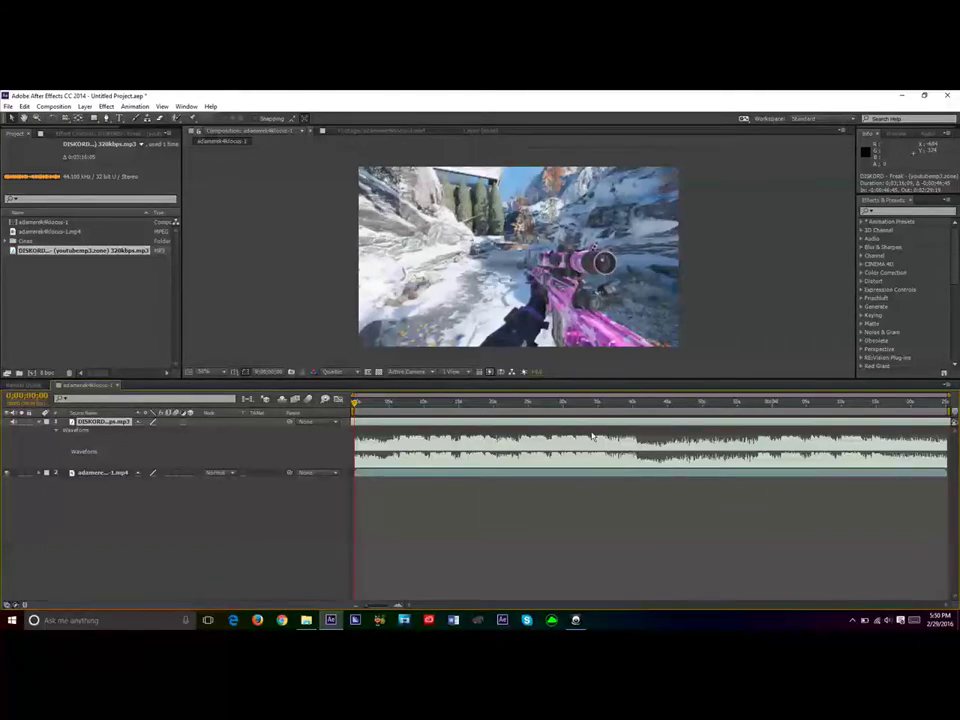
# Step: Preview the song and scrub through the composition to examine how the audio build-up lines up with the gameplay action
pyautogui.press('KP_Decimal')
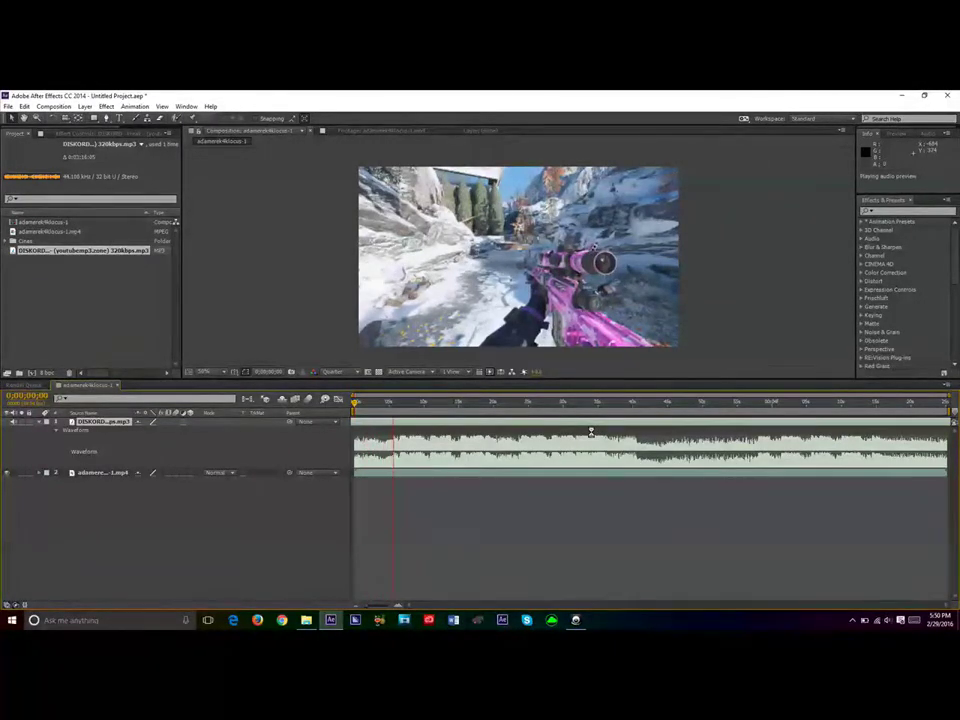
pyautogui.press('space')
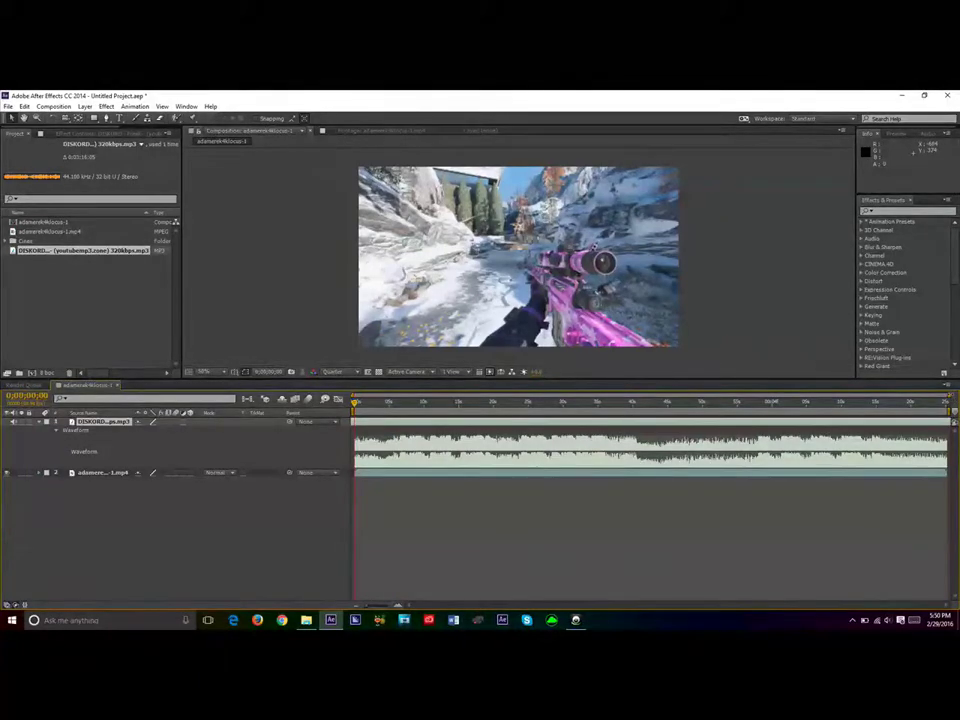
pyautogui.moveTo(948, 396); pyautogui.dragTo(643, 430)
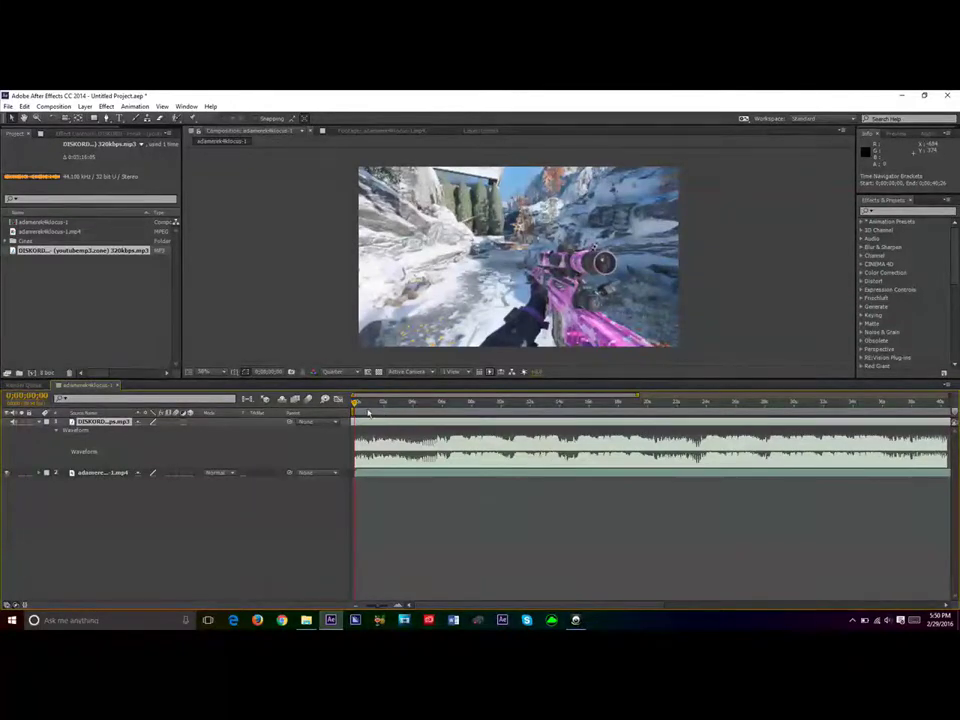
pyautogui.moveTo(369, 405); pyautogui.dragTo(427, 405)
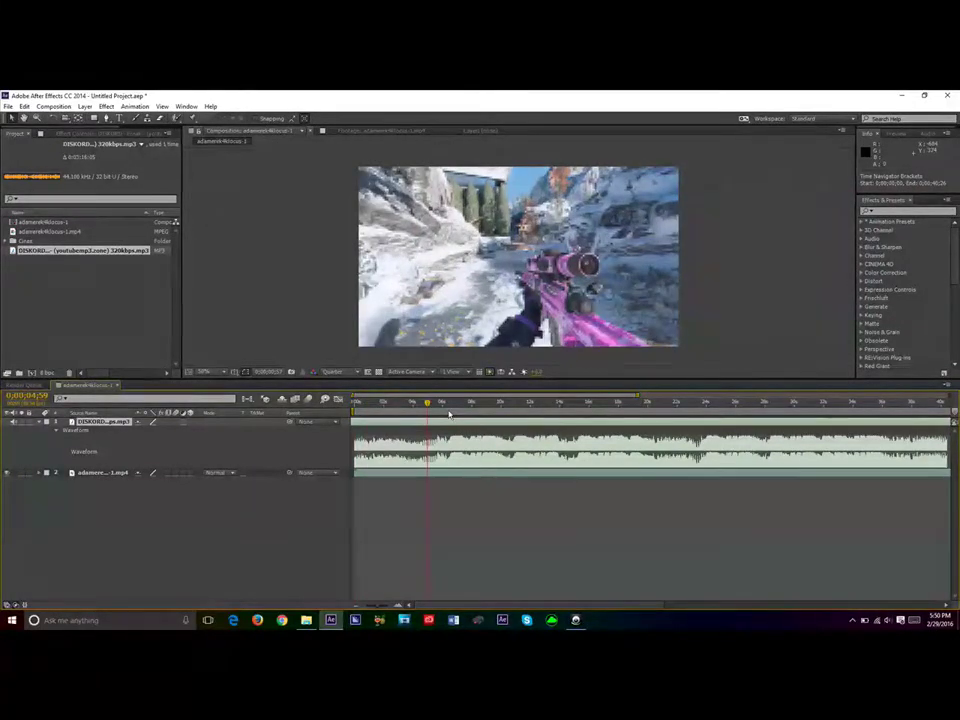
pyautogui.moveTo(430, 404); pyautogui.dragTo(440, 406)
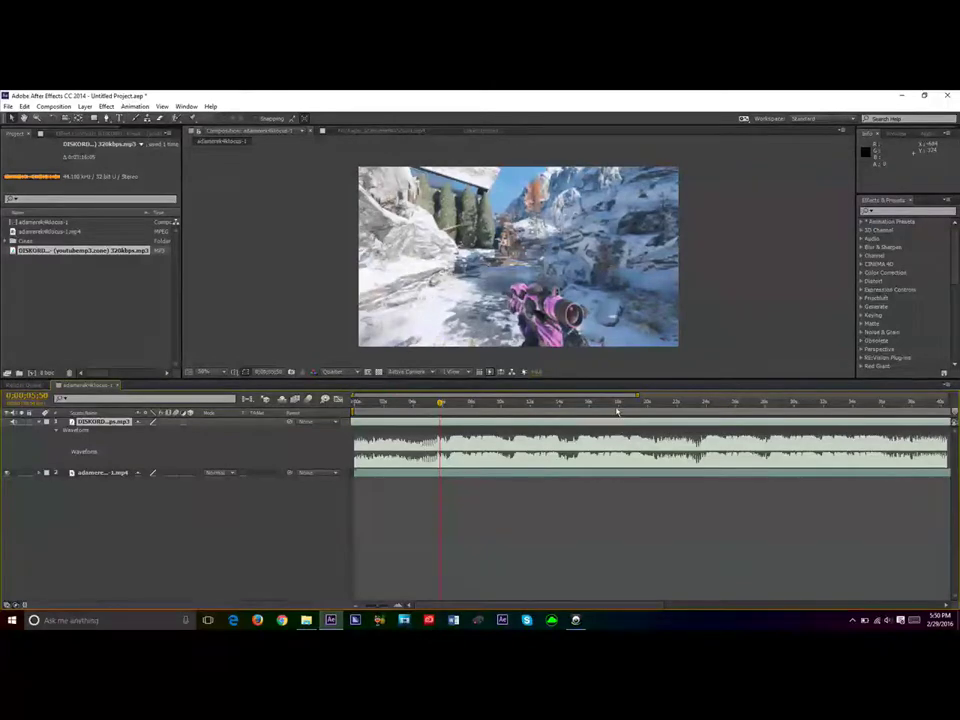
pyautogui.moveTo(637, 397); pyautogui.dragTo(524, 405)
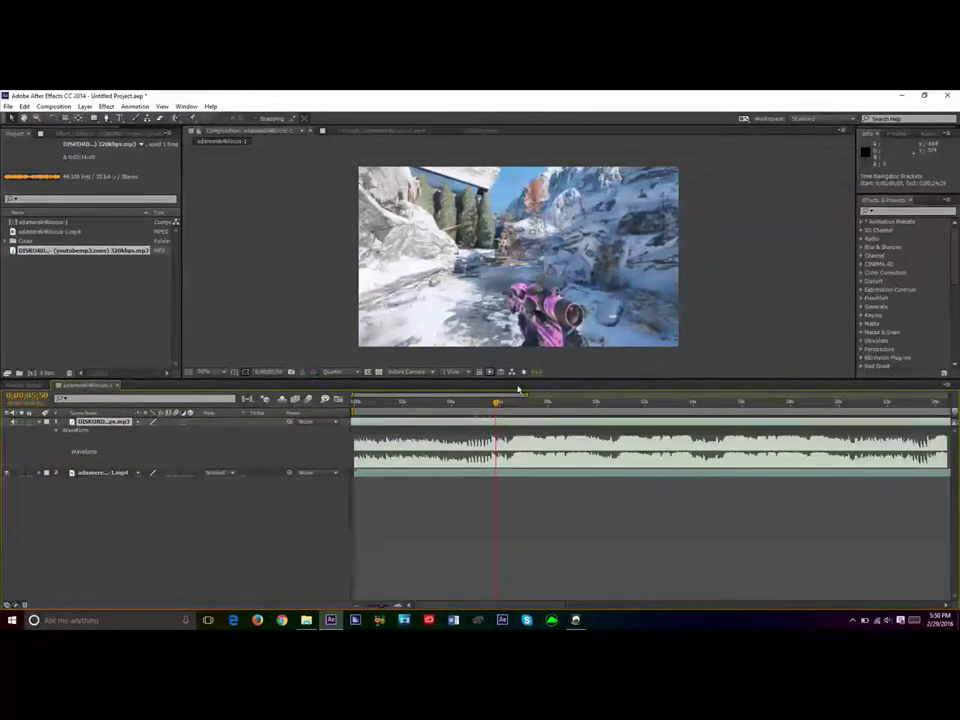
pyautogui.moveTo(508, 403); pyautogui.dragTo(573, 428)
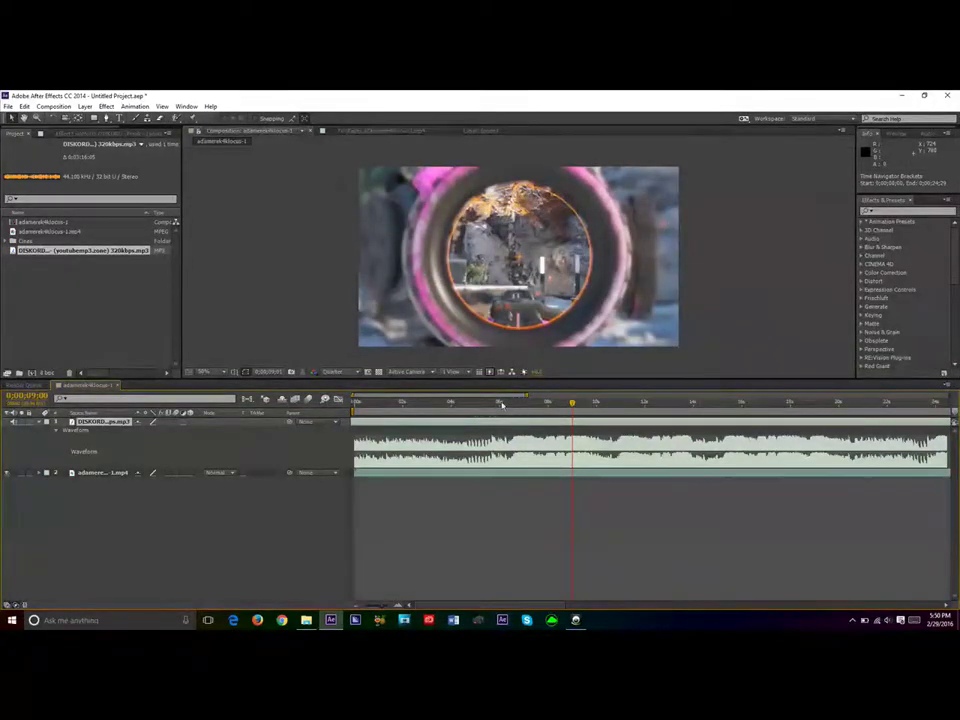
pyautogui.click(476, 405)
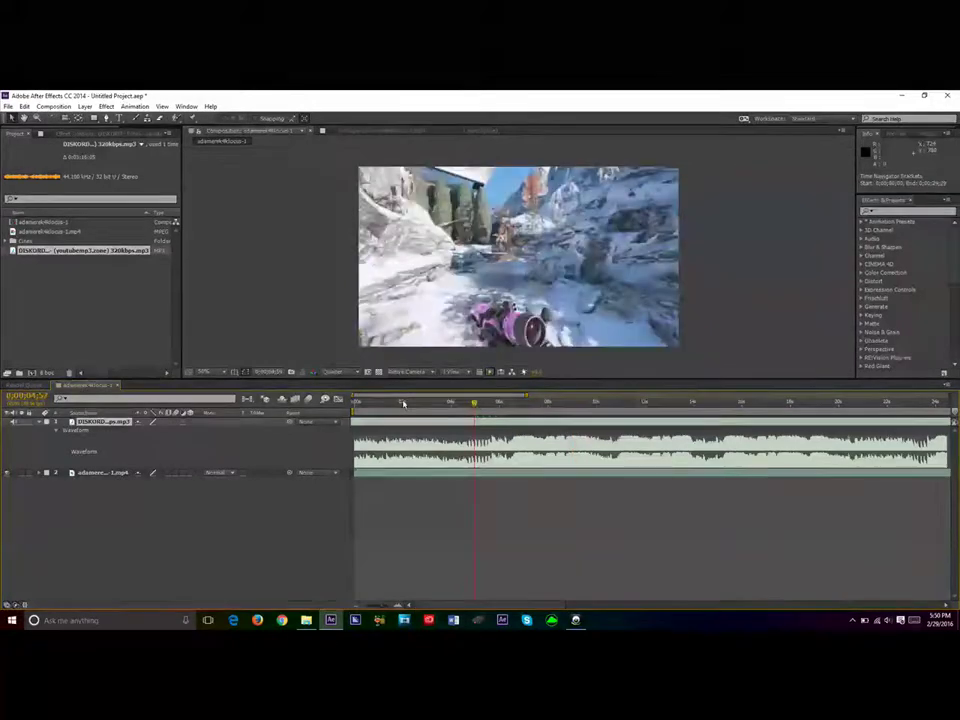
pyautogui.moveTo(518, 407); pyautogui.dragTo(640, 408)
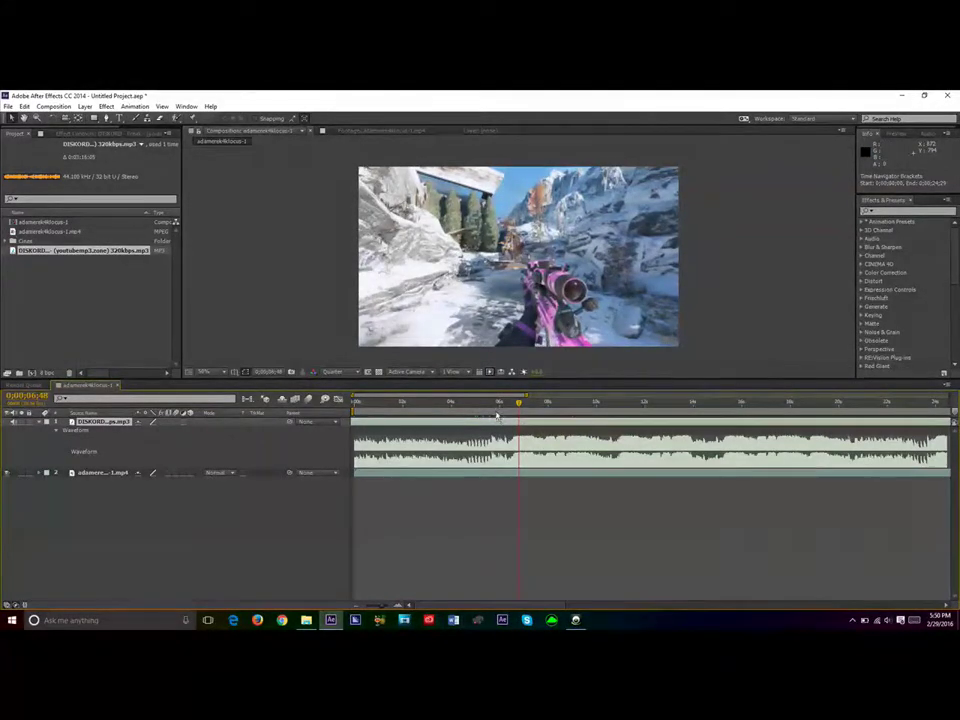
pyautogui.click(491, 403)
pyautogui.moveTo(494, 406); pyautogui.dragTo(472, 410)
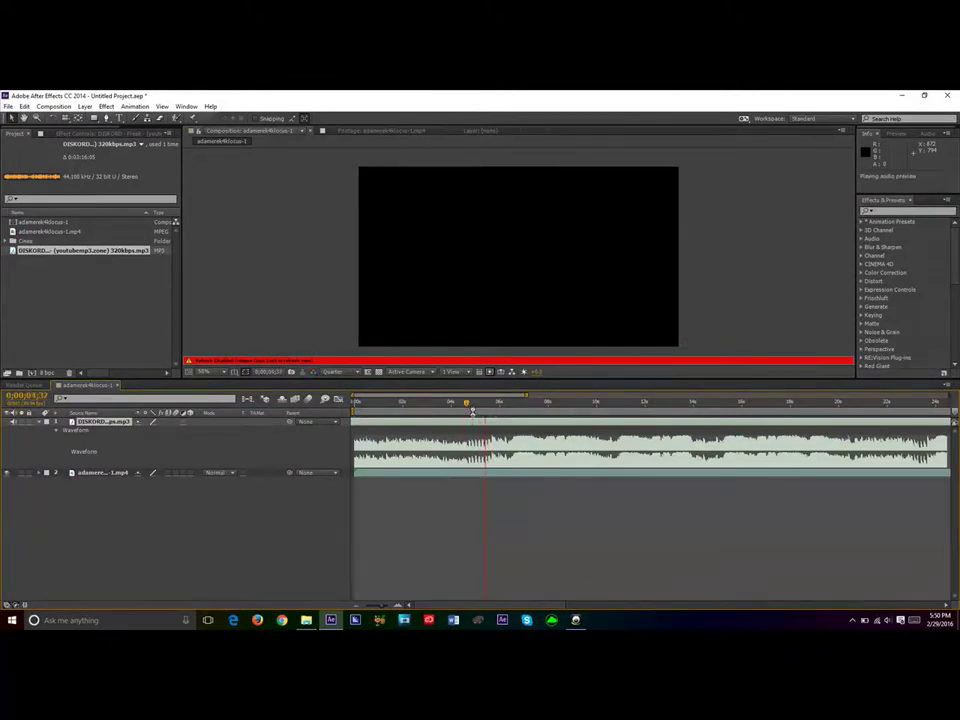
pyautogui.press('KP_Decimal')
# Step: Locate the first beat of the build-up in the song's waveform and mark it on the song layer at 0;00;04;44
pyautogui.moveTo(527, 397); pyautogui.dragTo(483, 397)
pyautogui.moveTo(357, 397); pyautogui.dragTo(376, 397)
pyautogui.moveTo(481, 395); pyautogui.dragTo(472, 395)
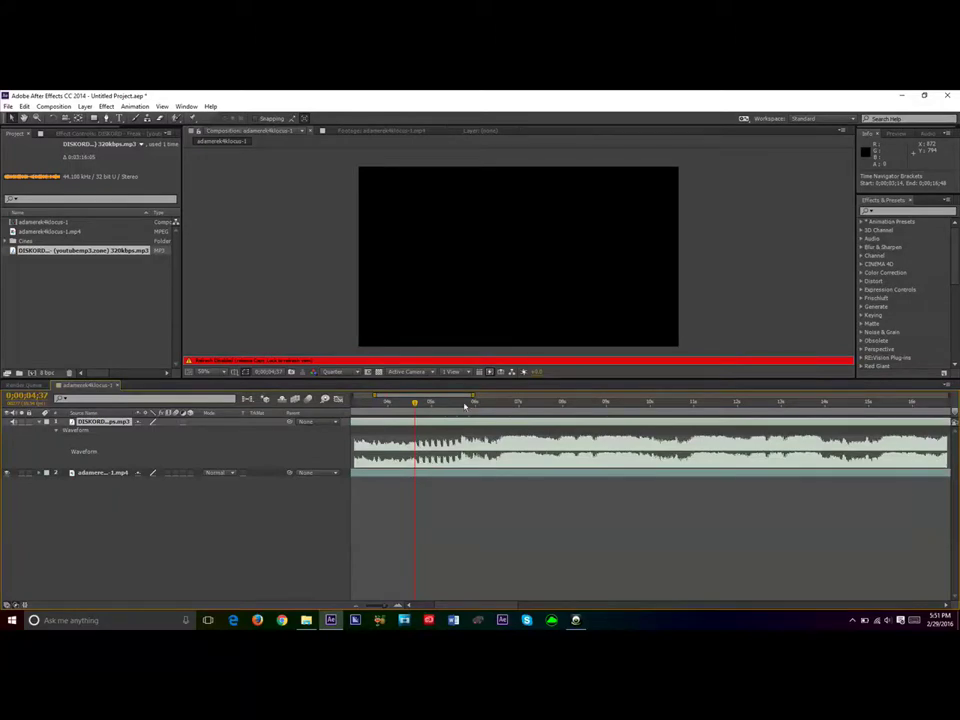
pyautogui.moveTo(472, 396); pyautogui.dragTo(457, 396)
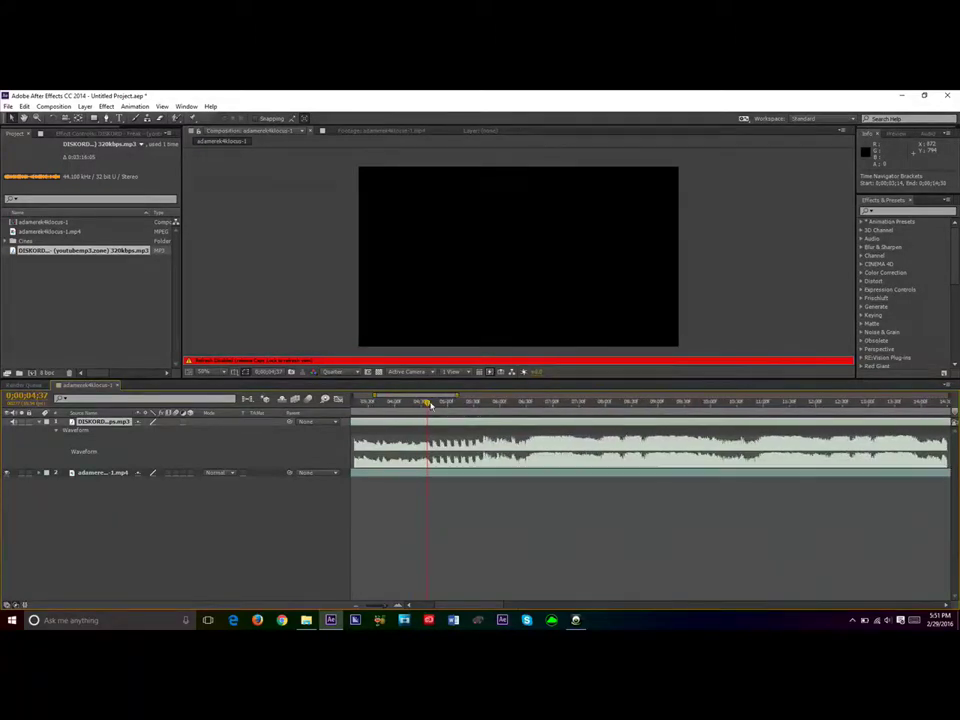
pyautogui.press('KP_Decimal')
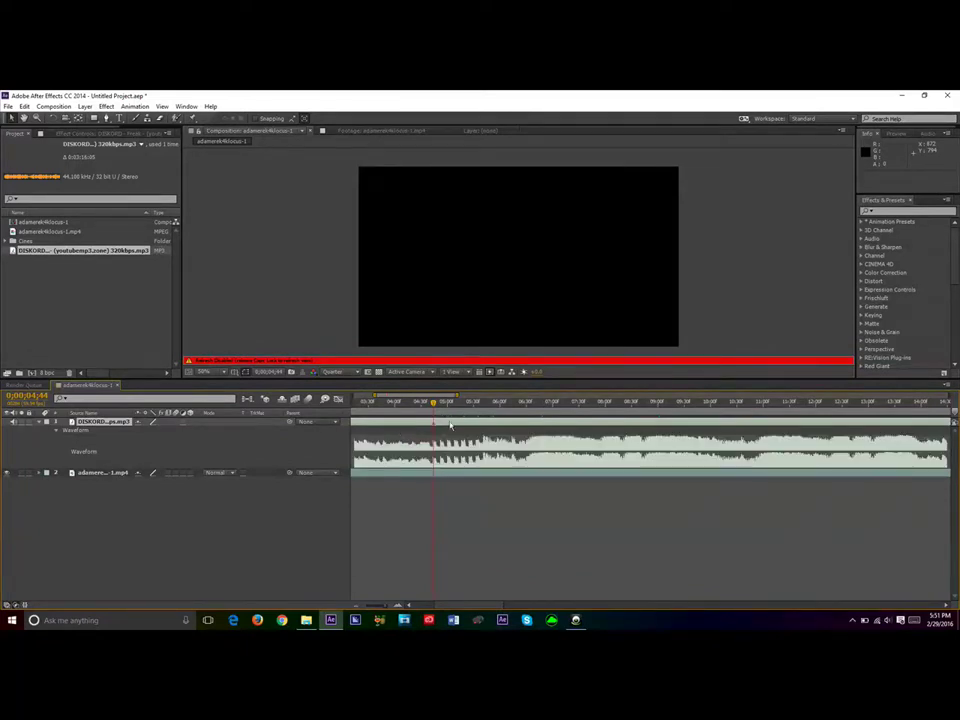
# Step: Mark the successive build-up beats on the song layer from 0;00;04;52 through 0;00;05;42
pyautogui.click(92, 416)
pyautogui.click(92, 420)
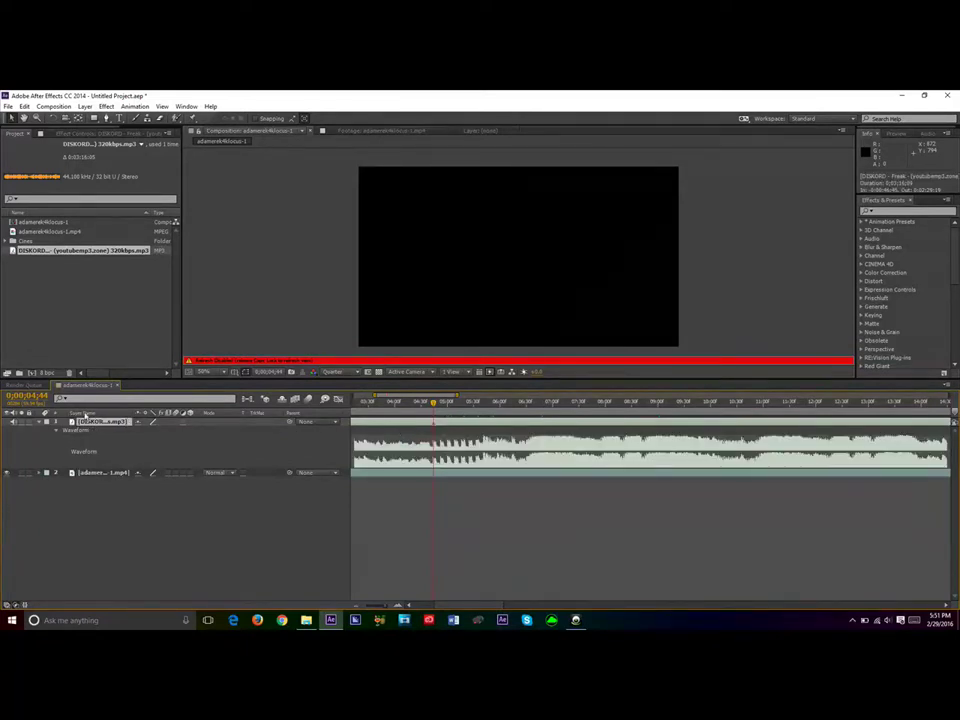
pyautogui.click(90, 412)
pyautogui.moveTo(435, 405); pyautogui.dragTo(443, 406)
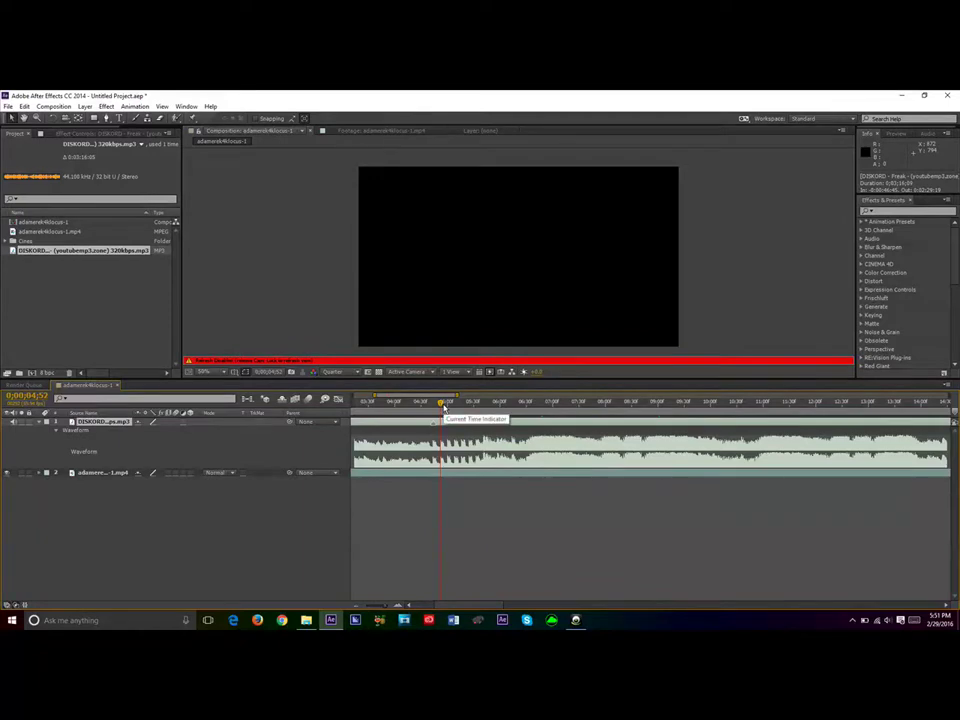
pyautogui.moveTo(444, 406); pyautogui.dragTo(486, 405)
pyautogui.press('capslock')
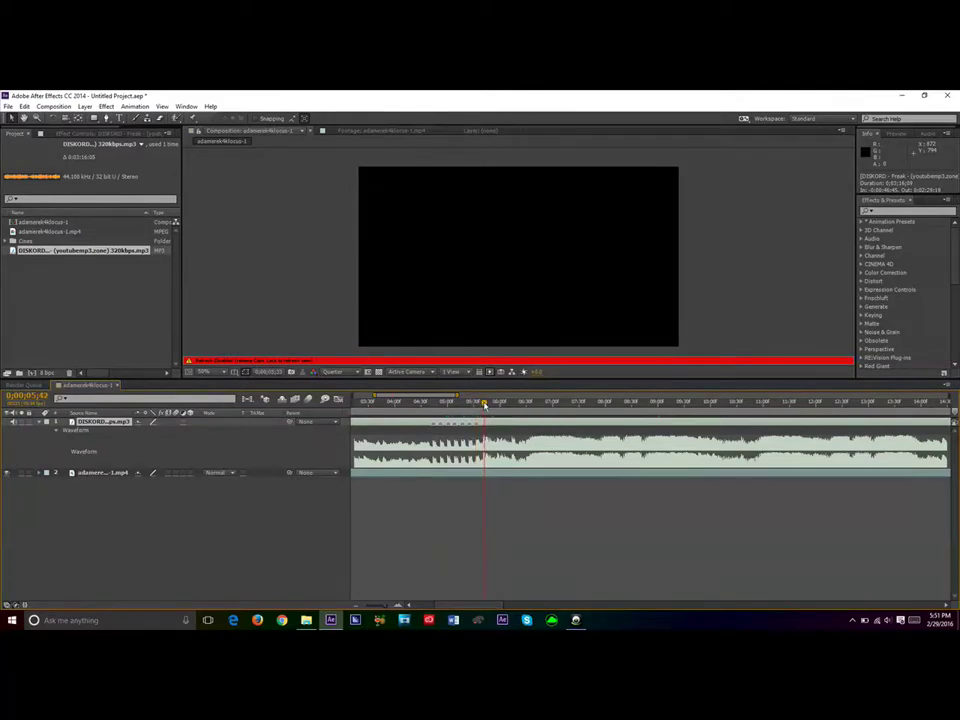
# Step: Preview the audio after the build-up and mark the next beats on the song layer at 0;00;05;58, 0;00;06;14 and 0;00;06;30
pyautogui.press('KP_Decimal')
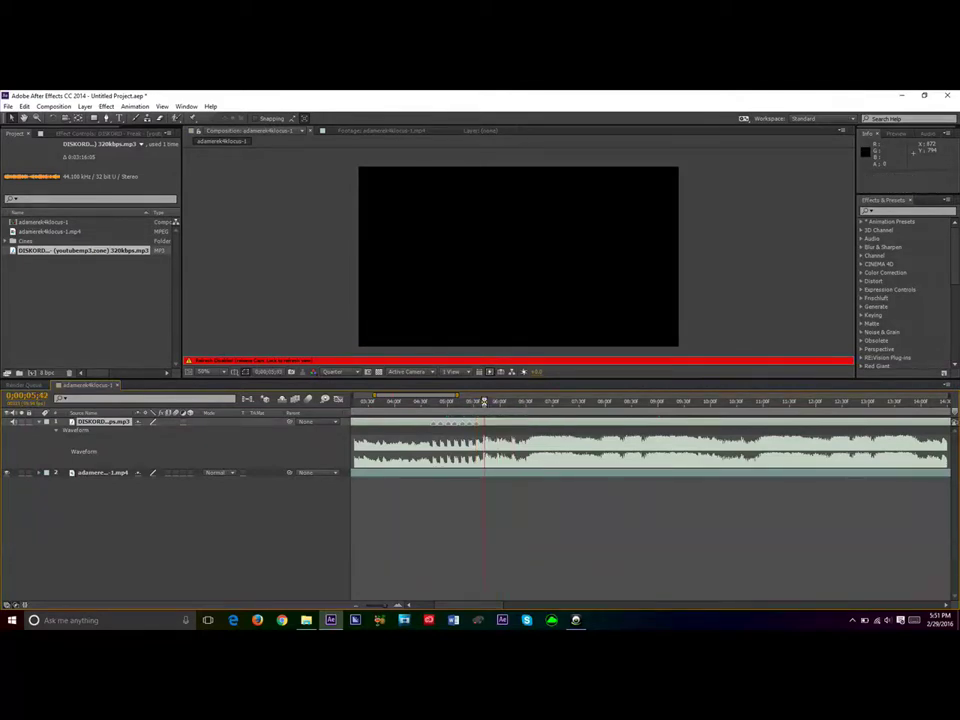
pyautogui.press('KP_Decimal')
pyautogui.click(498, 412)
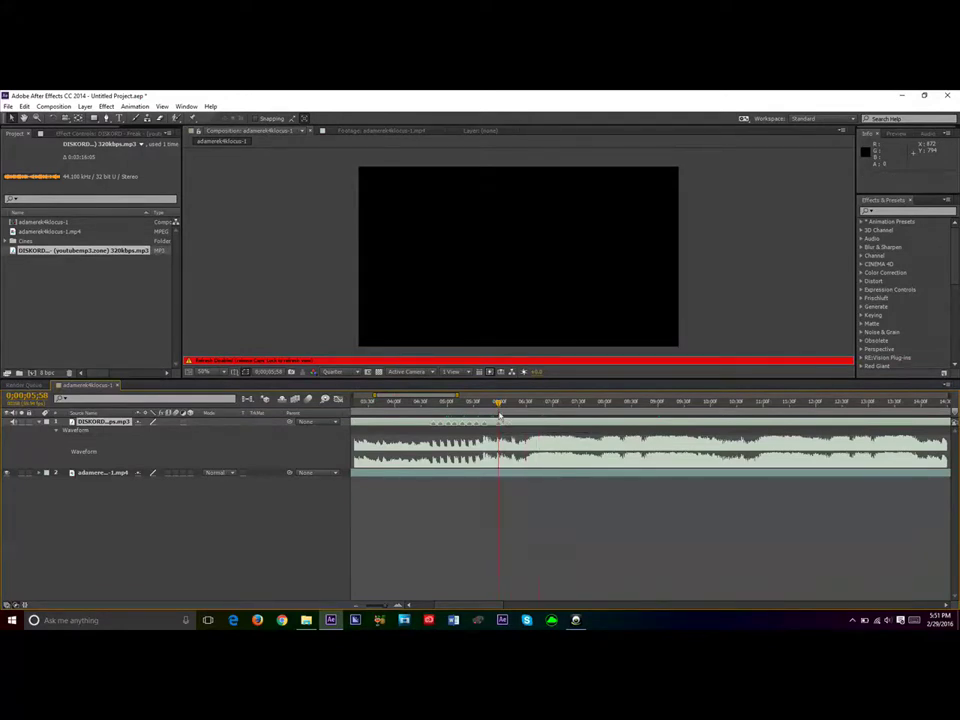
pyautogui.moveTo(498, 410); pyautogui.dragTo(514, 410)
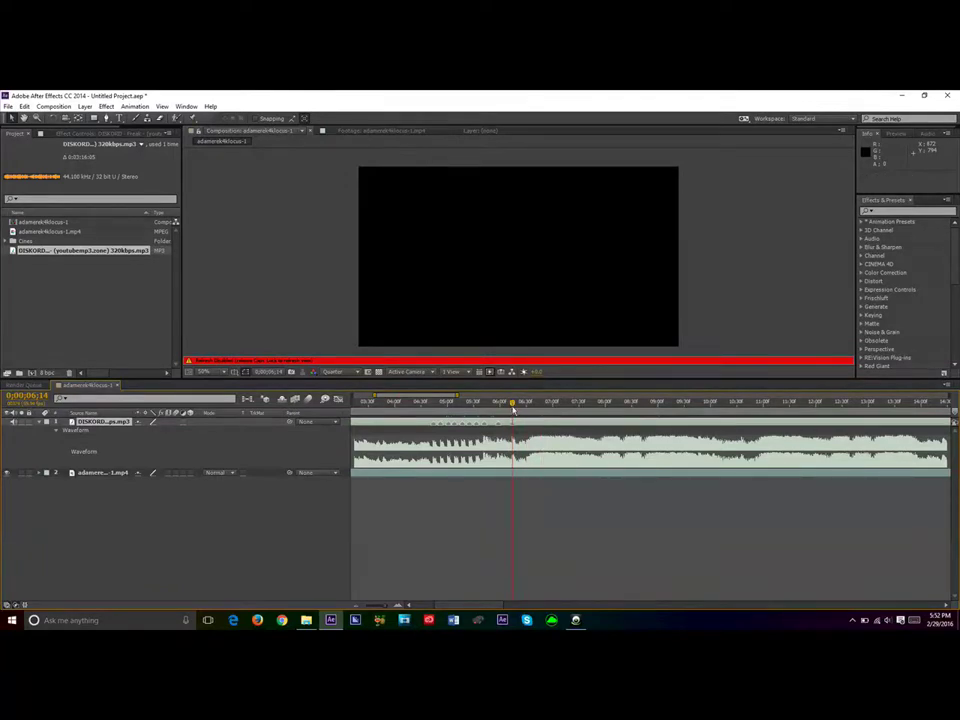
pyautogui.moveTo(515, 410); pyautogui.dragTo(529, 411)
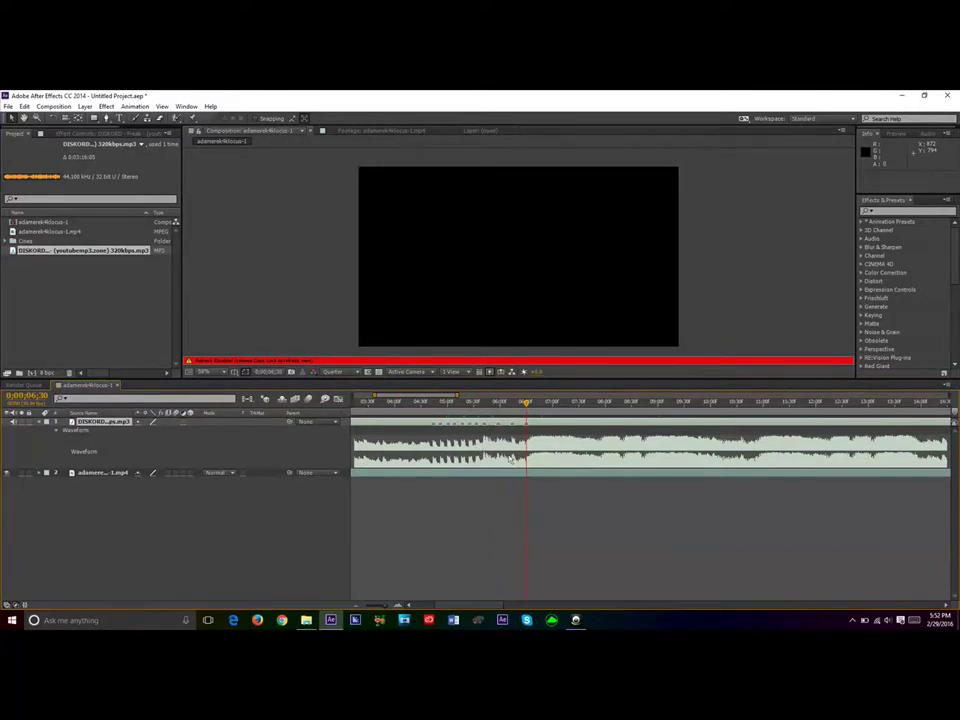
# Step: Listen for the next beats in the song and mark them on its layer at 0;00;07;19 and 0;00;07;52
pyautogui.press('KP_Decimal')
pyautogui.click(562, 405)
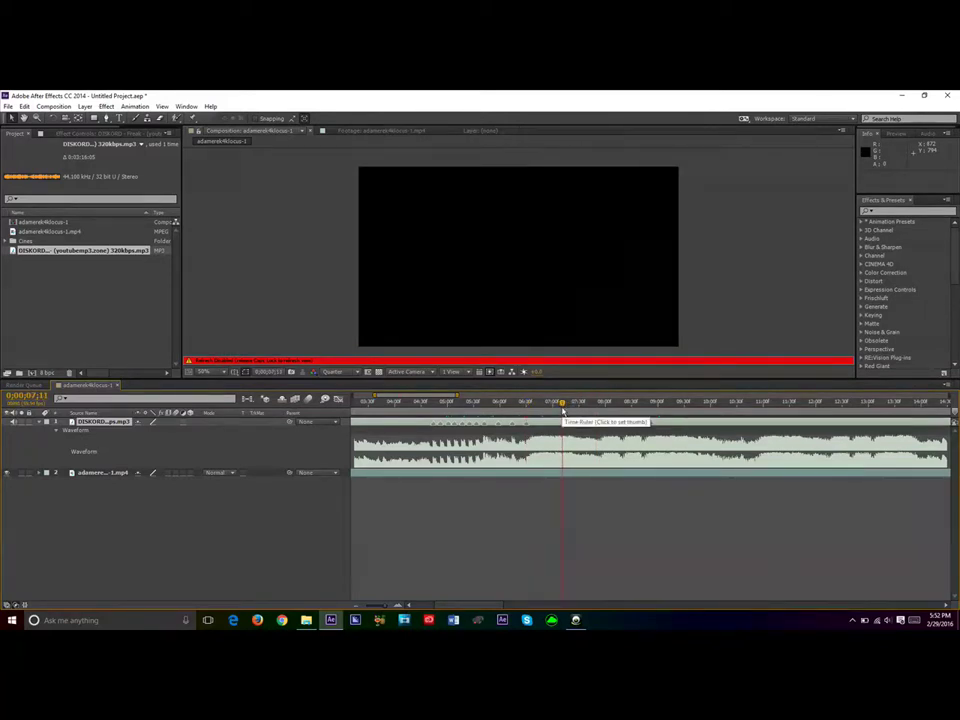
pyautogui.click(570, 408)
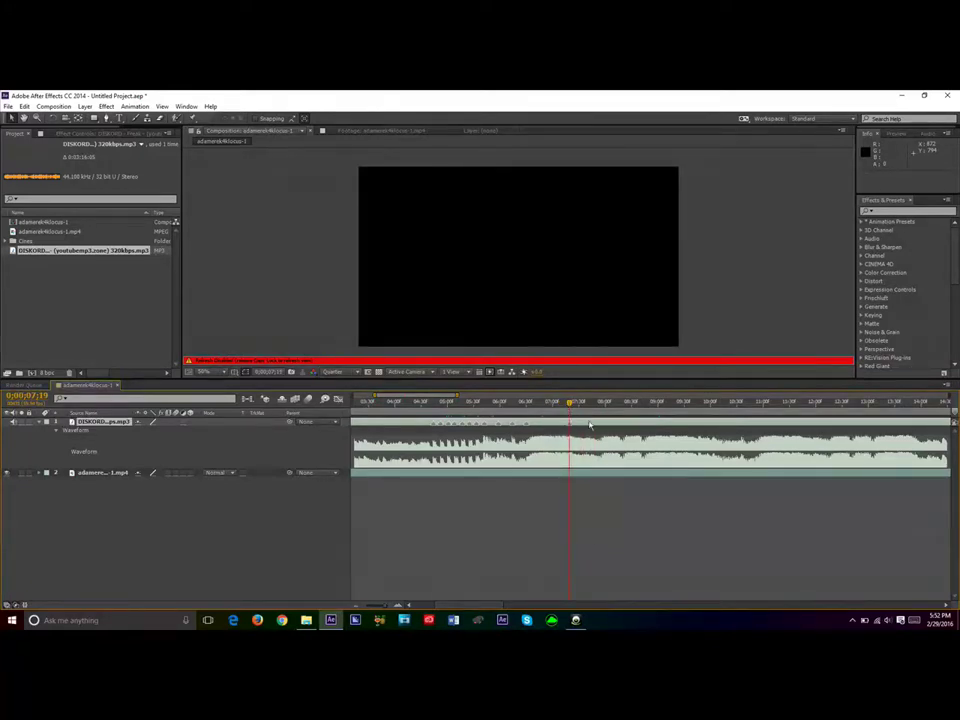
pyautogui.press('KP_Decimal')
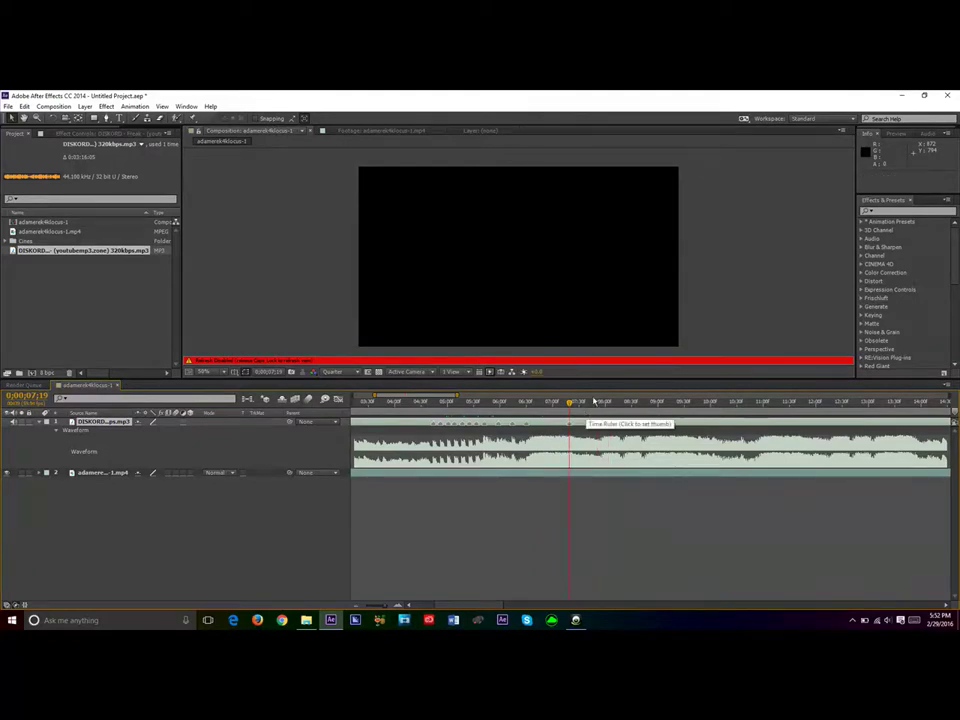
pyautogui.click(597, 402)
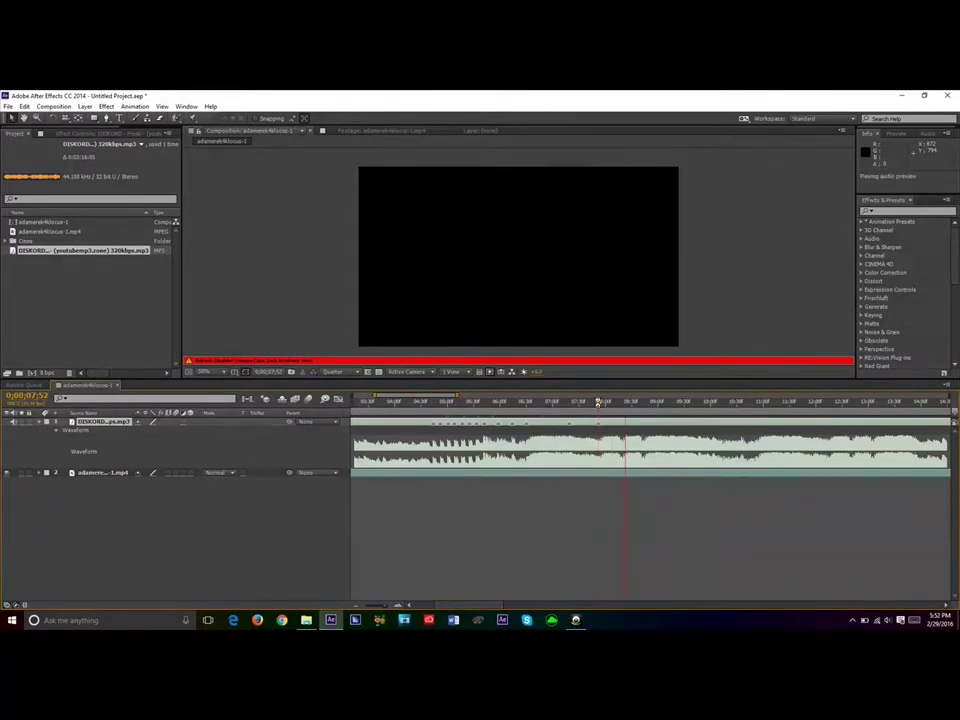
# Step: Locate the following two beats by replaying the audio and mark them on the song layer at 0;00;08;13 and 0;00;08;24
pyautogui.click(615, 402)
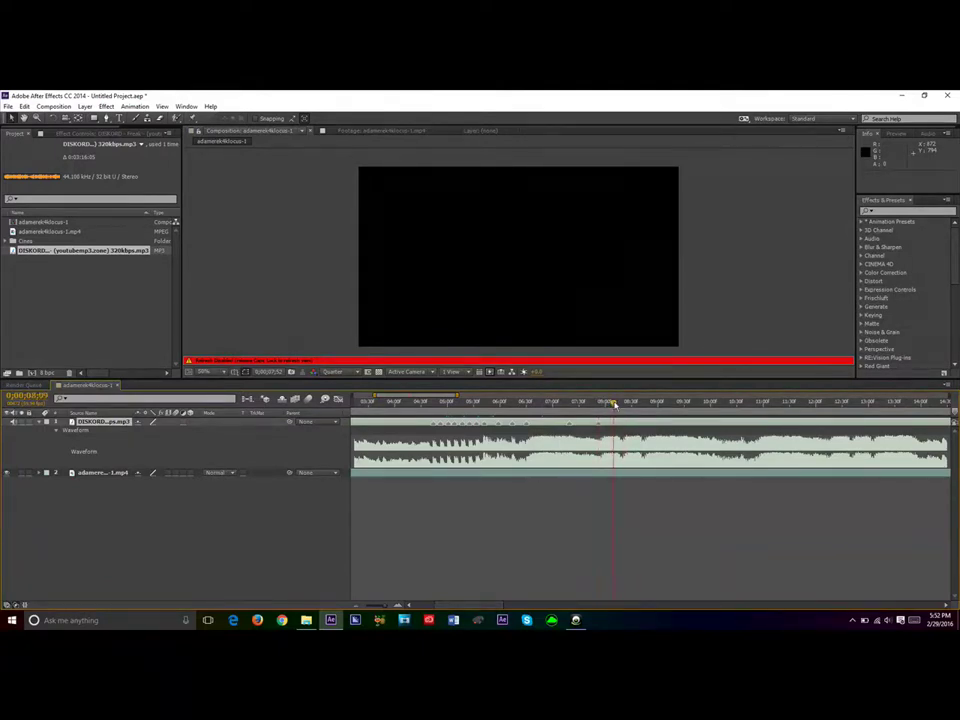
pyautogui.press('KP_Decimal')
pyautogui.click(615, 402)
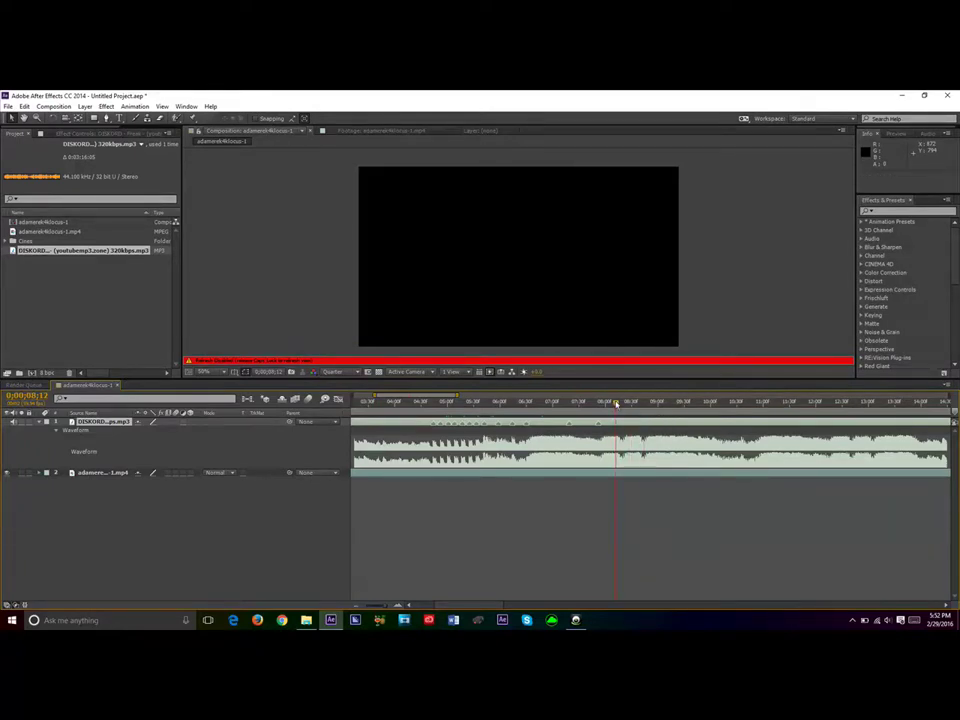
pyautogui.moveTo(615, 402); pyautogui.dragTo(601, 408)
pyautogui.press('KP_Decimal')
pyautogui.click(600, 403)
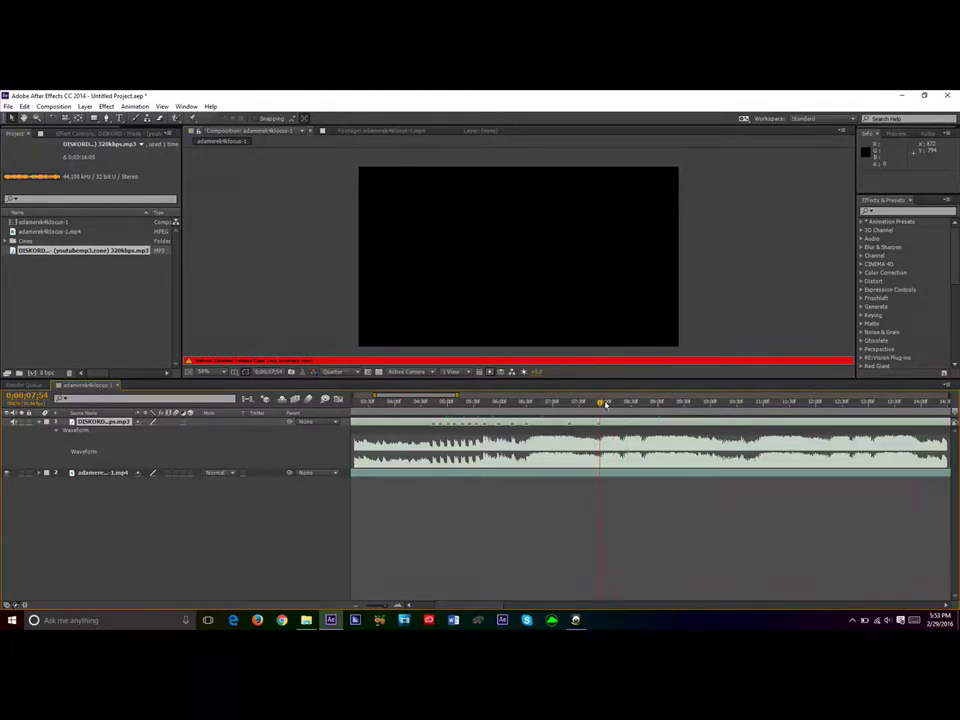
pyautogui.moveTo(605, 404); pyautogui.dragTo(617, 404)
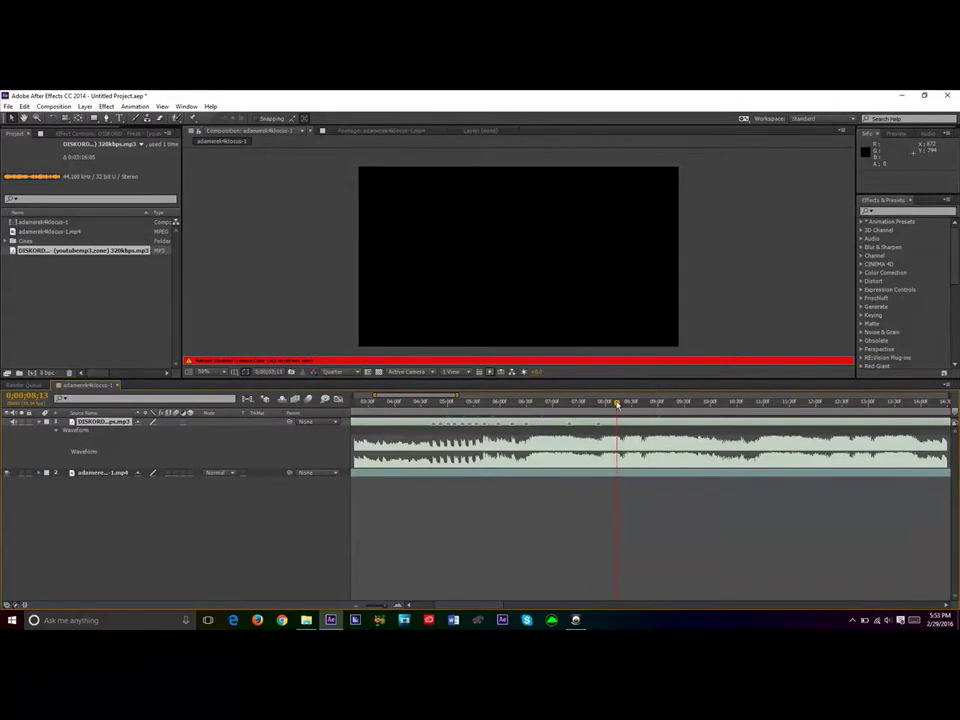
pyautogui.press('KP_Decimal')
pyautogui.press('KP_Decimal')
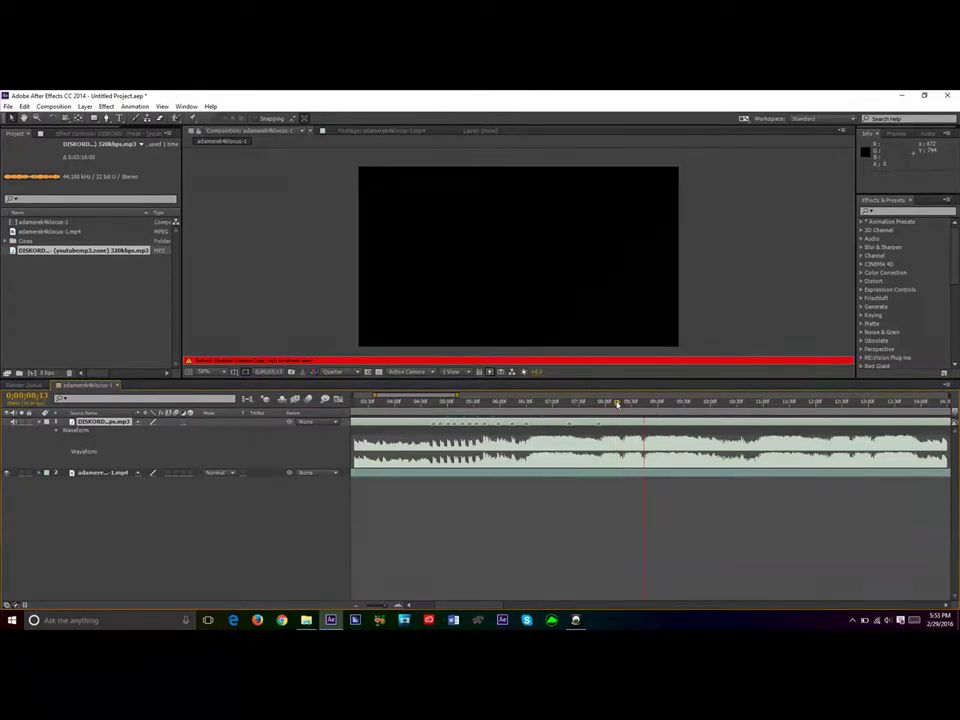
pyautogui.press('KP_Decimal')
pyautogui.press('KP_Decimal')
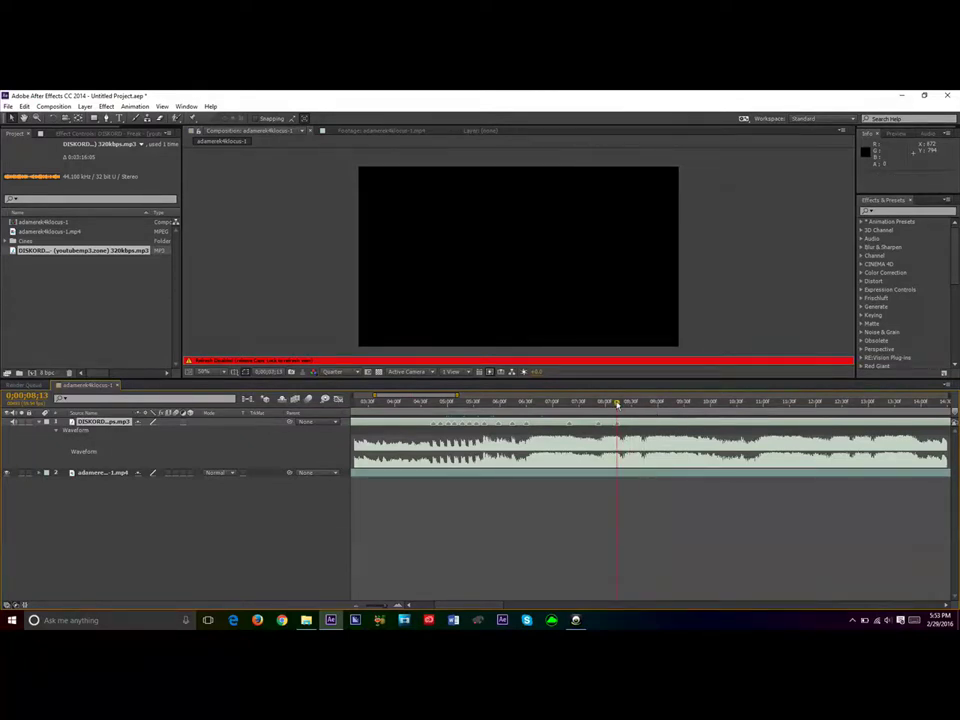
pyautogui.moveTo(620, 405); pyautogui.dragTo(628, 405)
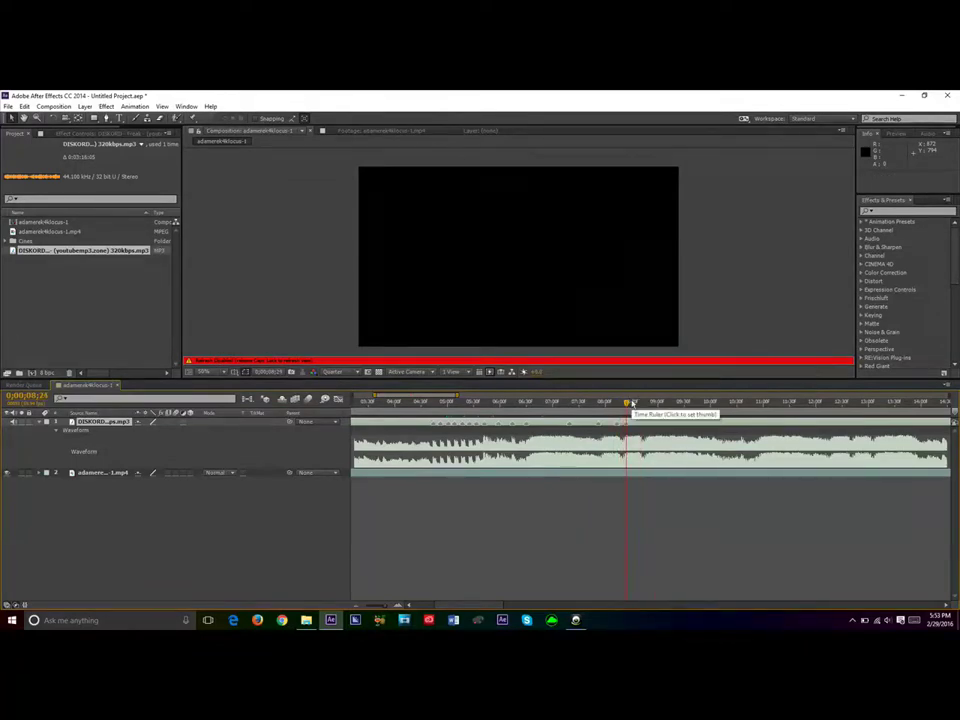
# Step: Find the next audio hit by previewing and adjusting the playhead, and mark it on the song layer at 0;00;08;40
pyautogui.press('KP_Decimal')
pyautogui.press('KP_Decimal')
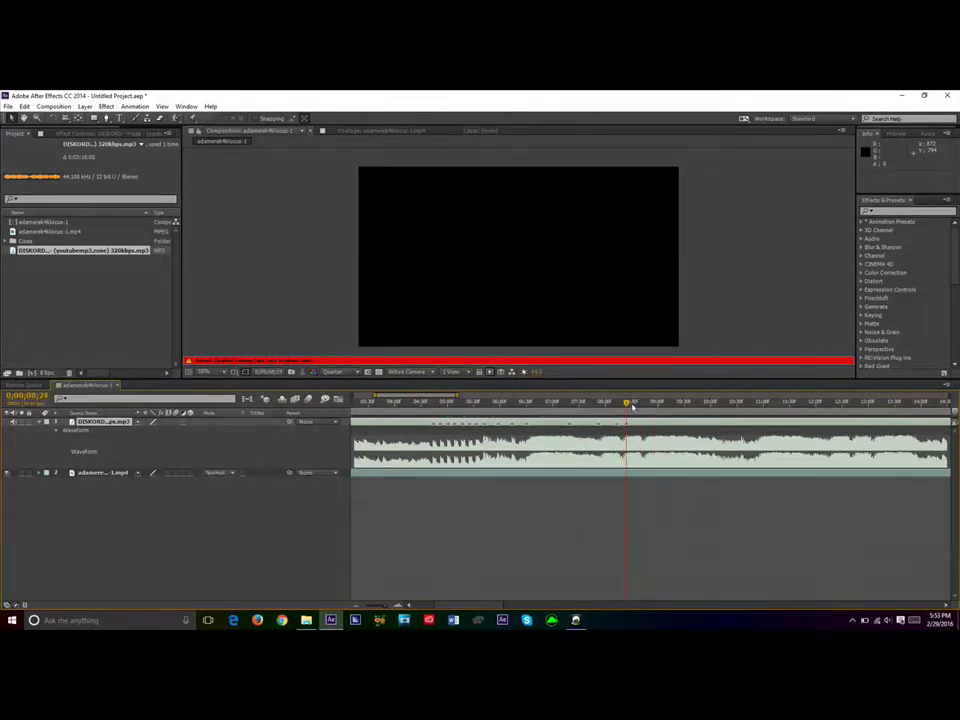
pyautogui.moveTo(632, 405); pyautogui.dragTo(638, 405)
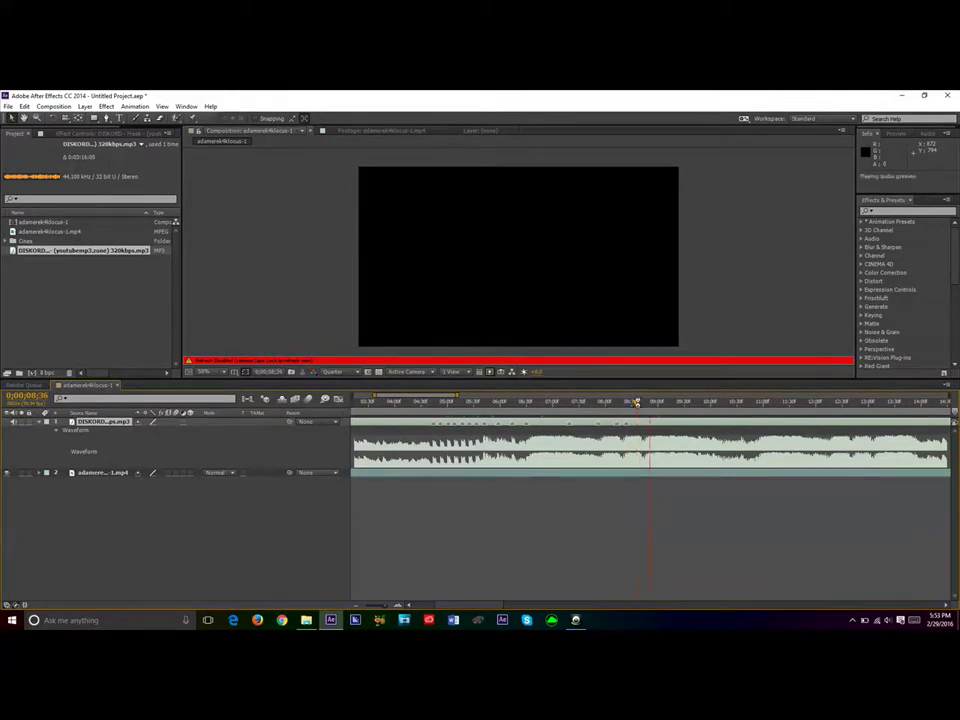
pyautogui.press('KP_Decimal')
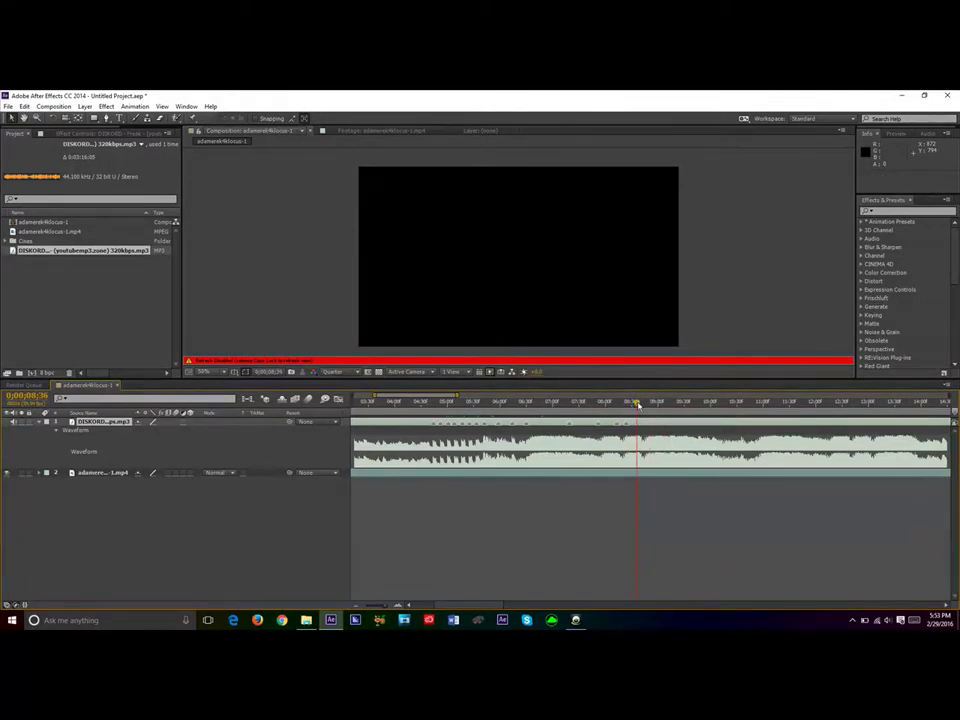
pyautogui.moveTo(640, 405); pyautogui.dragTo(645, 407)
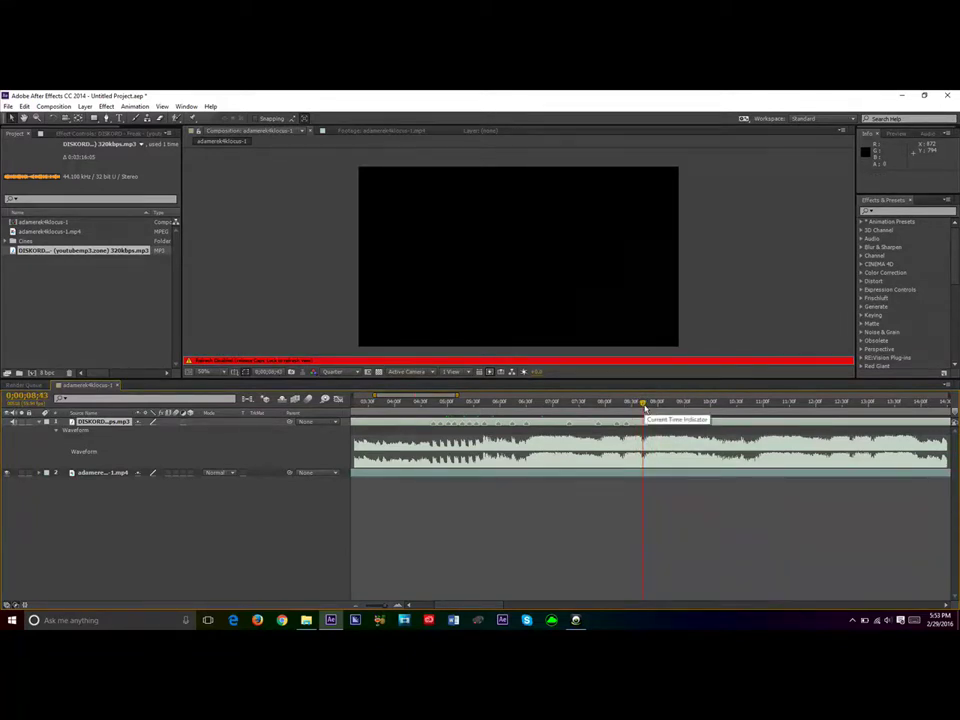
pyautogui.moveTo(645, 407); pyautogui.dragTo(642, 405)
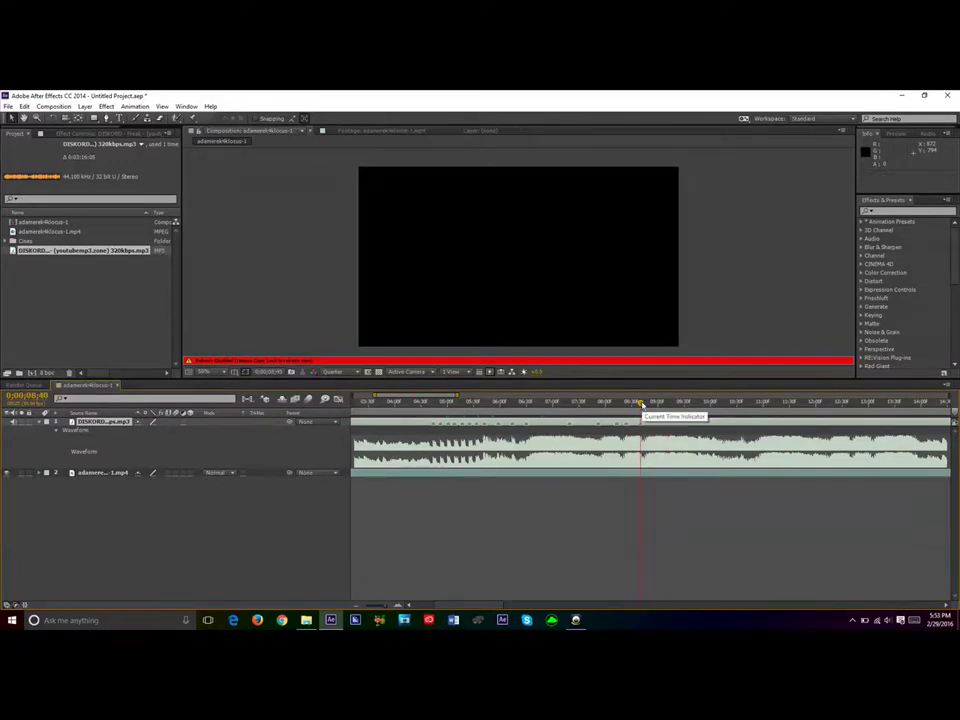
# Step: Preview the song further, fine-tune the playhead on the next beat and mark it on the song layer at 0;00;09;31
pyautogui.press('KP_Decimal')
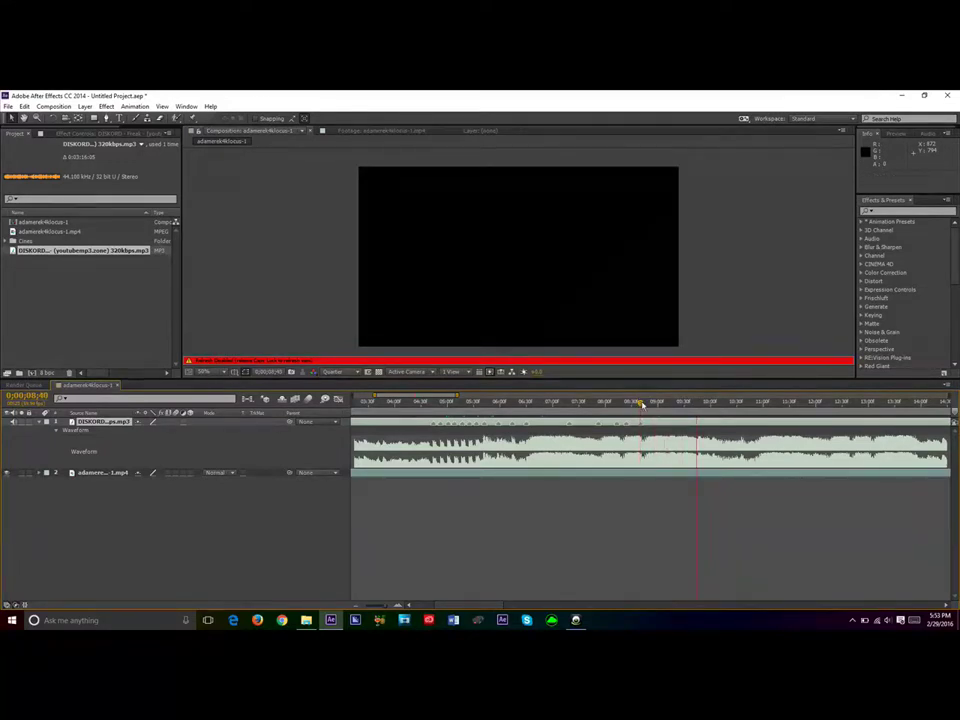
pyautogui.moveTo(641, 401); pyautogui.dragTo(678, 412)
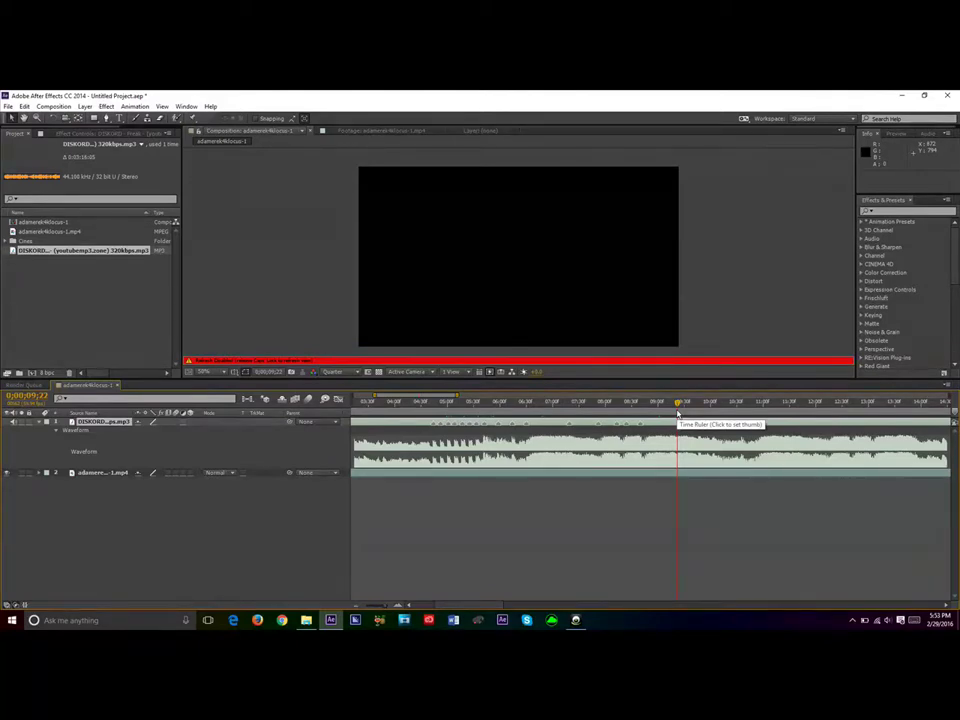
pyautogui.click(679, 401)
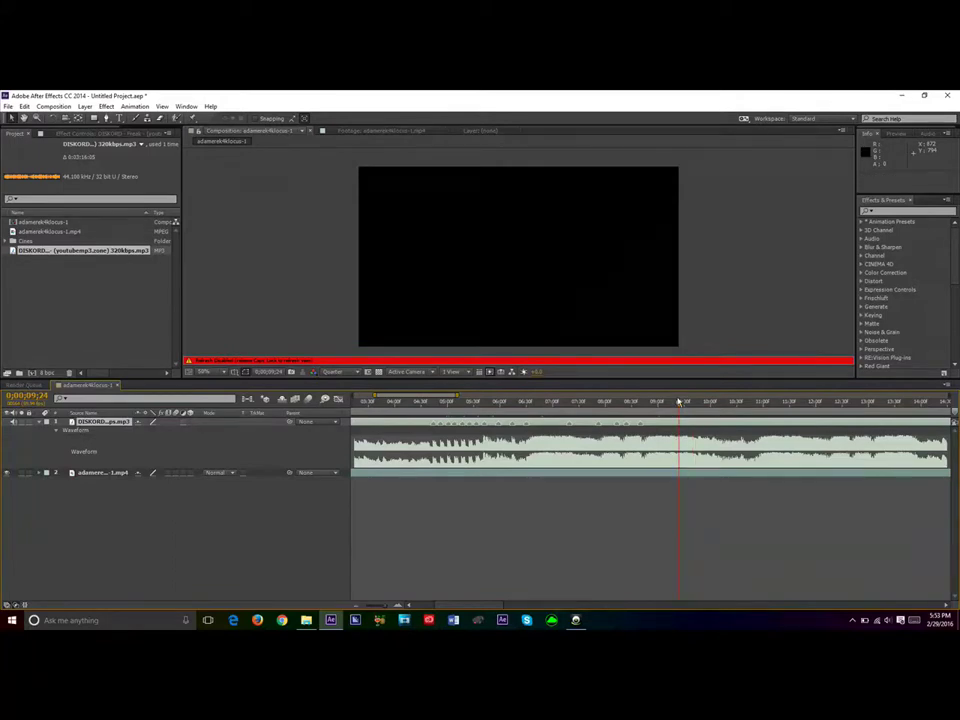
pyautogui.click(681, 402)
pyautogui.click(682, 402)
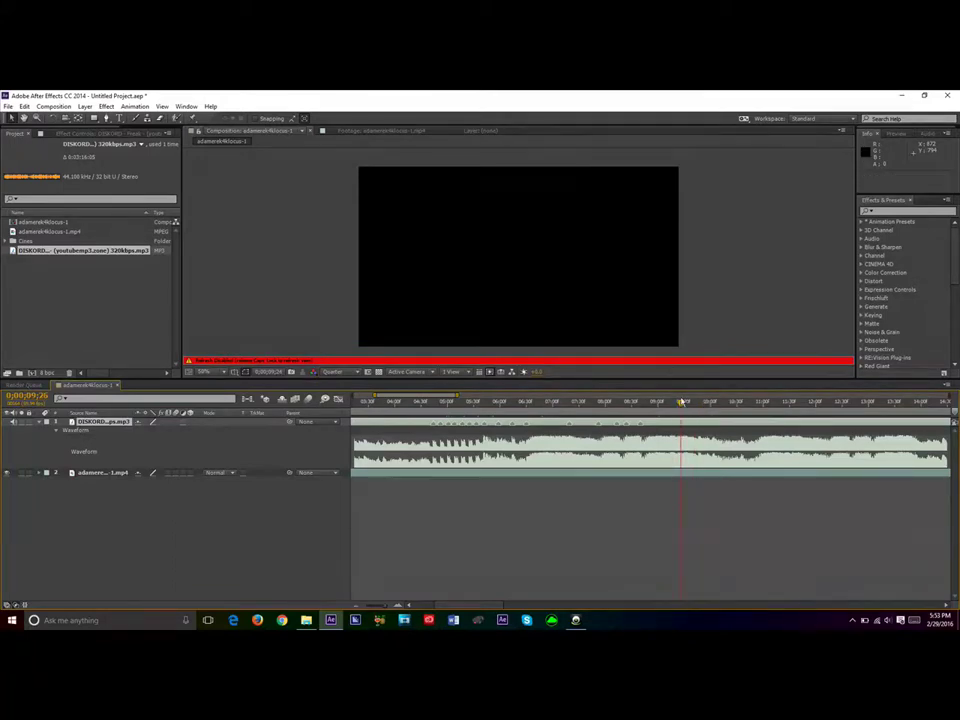
pyautogui.click(685, 402)
# Step: Preview the song, mark its beats at 0;00;10;03 and 0;00;10;35, and move the playhead to 0;00;10;47
pyautogui.press('KP_Decimal')
pyautogui.press('KP_Decimal')
pyautogui.press('KP_Decimal')
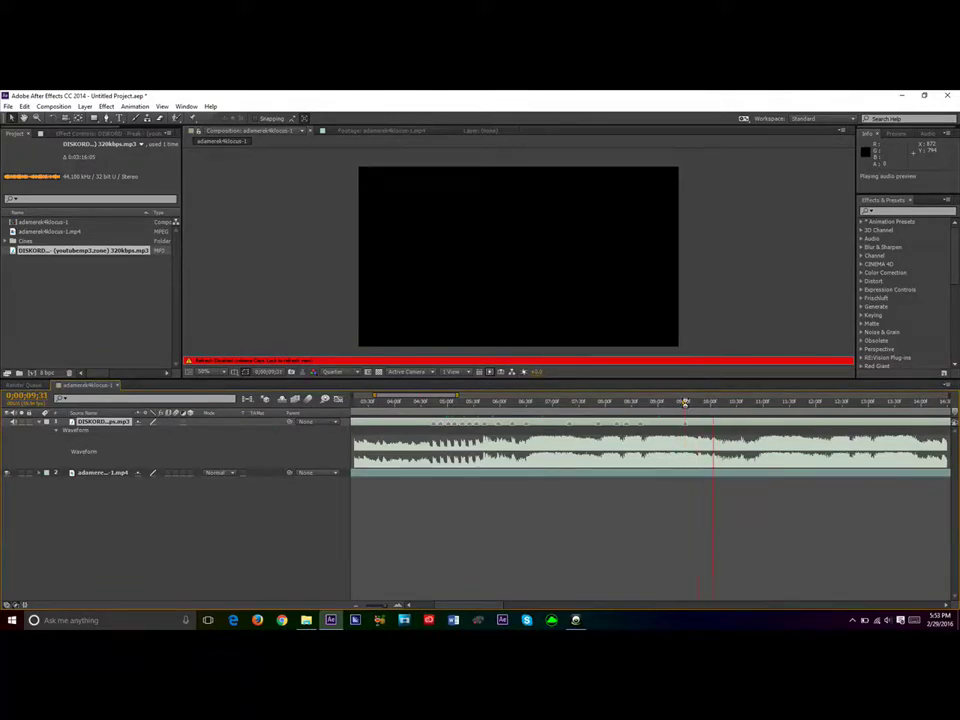
pyautogui.press('KP_Decimal')
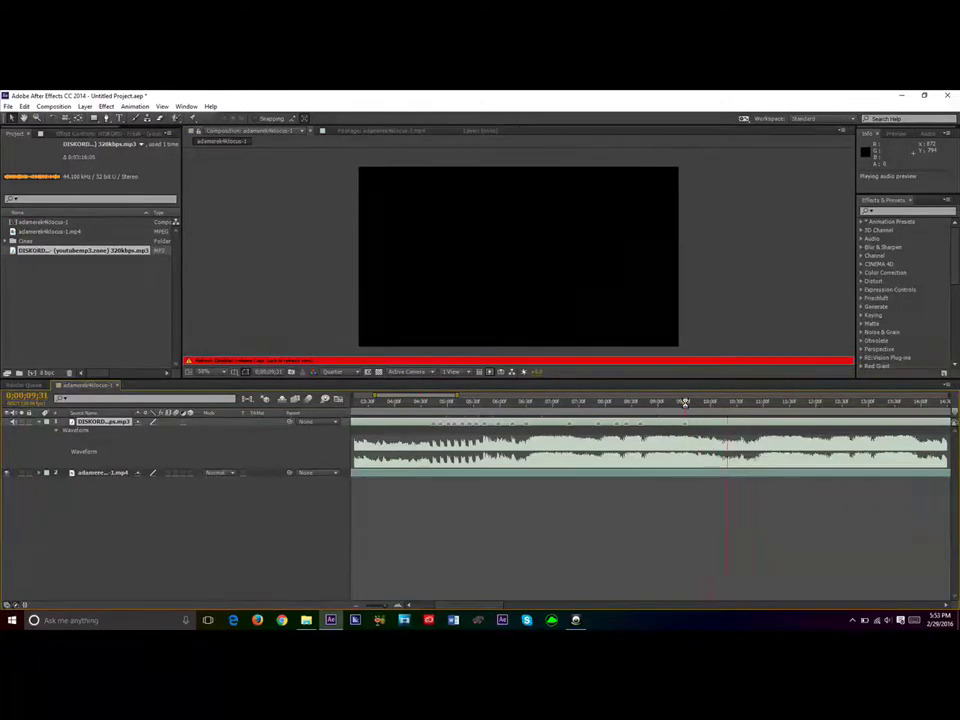
pyautogui.press('KP_Decimal')
pyautogui.moveTo(685, 405); pyautogui.dragTo(713, 413)
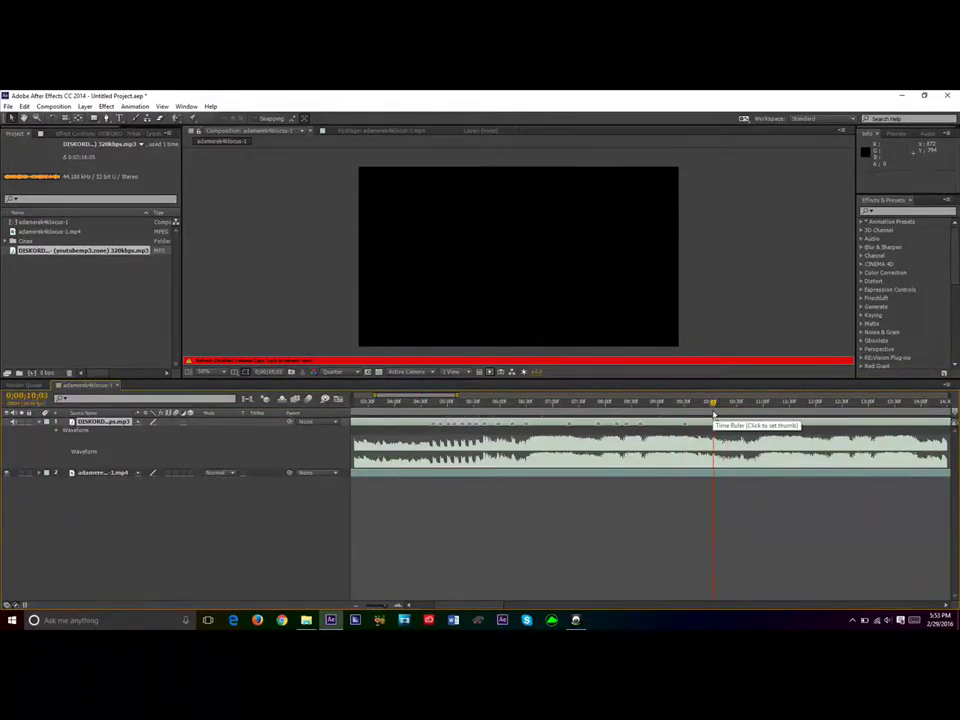
pyautogui.press('KP_Decimal')
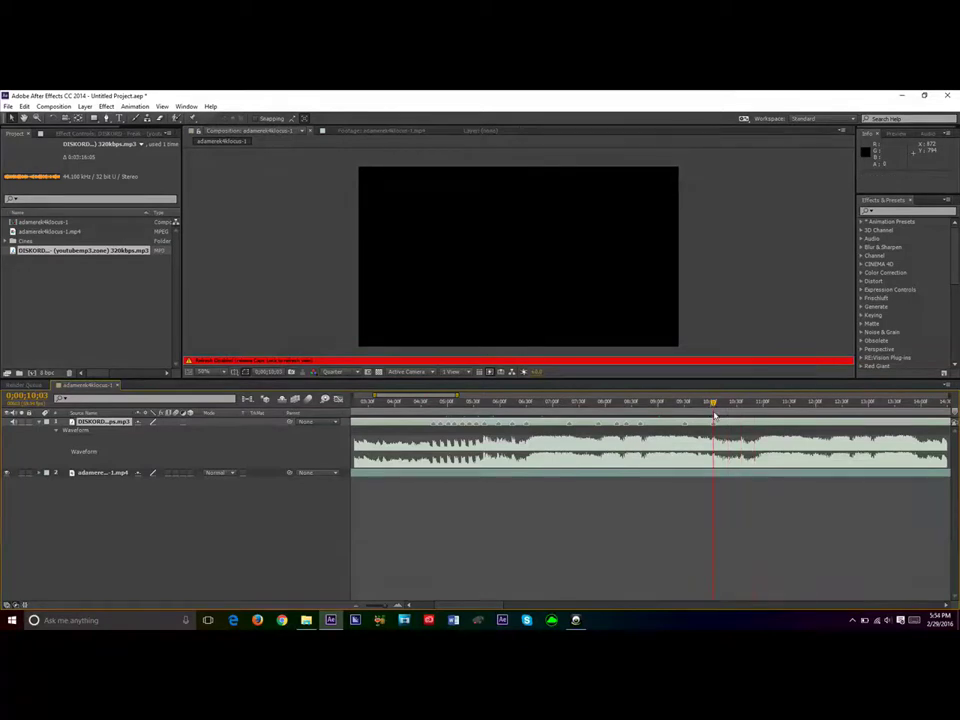
pyautogui.moveTo(714, 414); pyautogui.dragTo(741, 405)
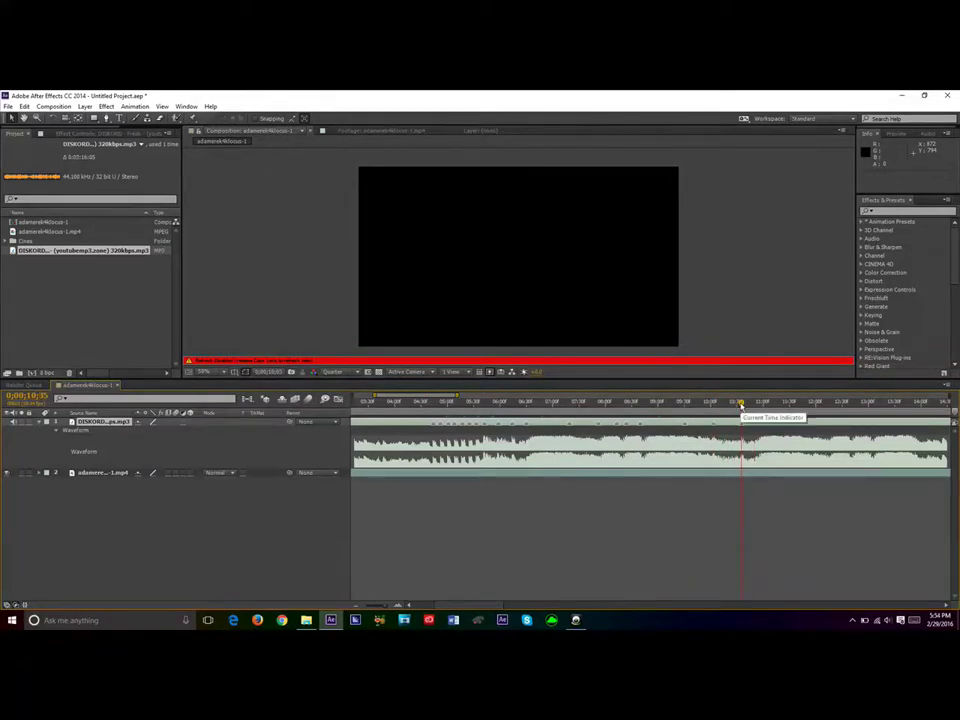
pyautogui.press('KP_Decimal')
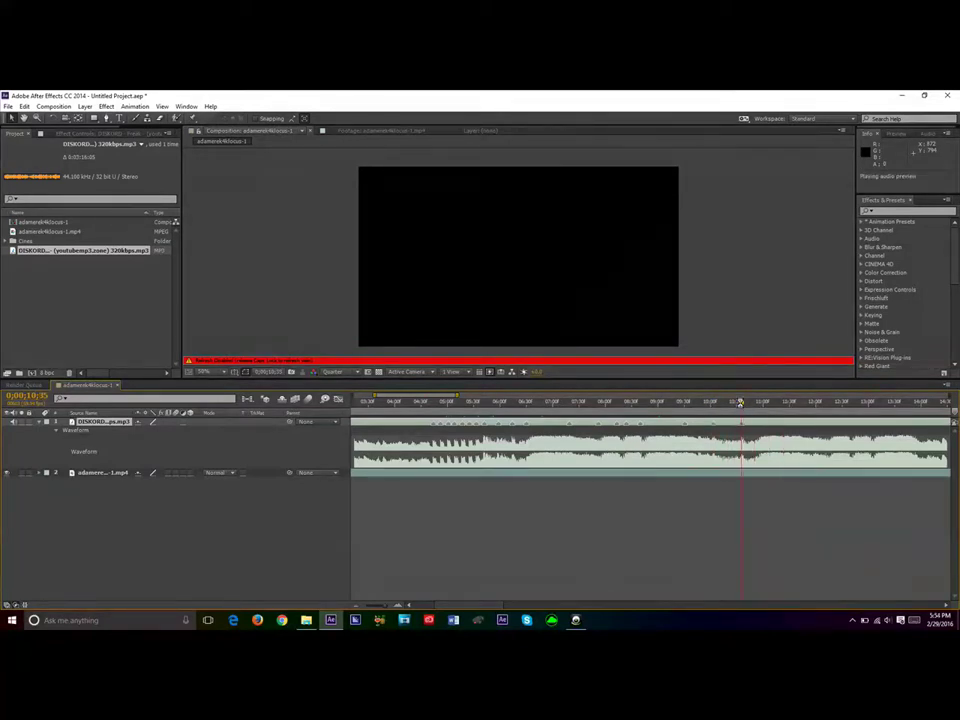
pyautogui.moveTo(740, 405); pyautogui.dragTo(752, 406)
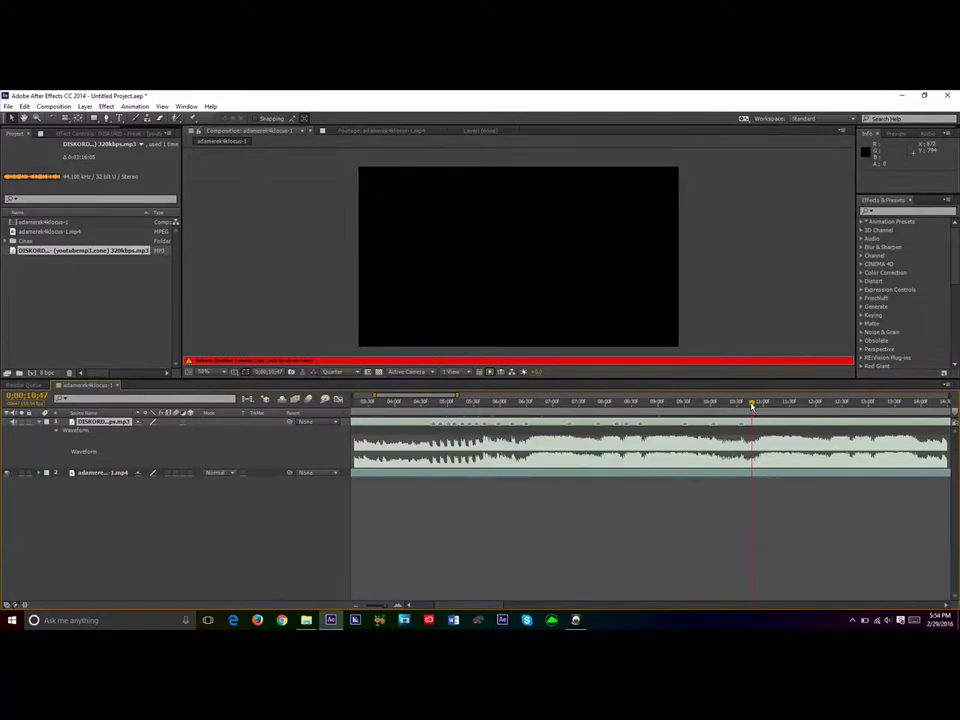
# Step: Save the project under the file name Tutorial
pyautogui.hotkey('ctrl', 's')
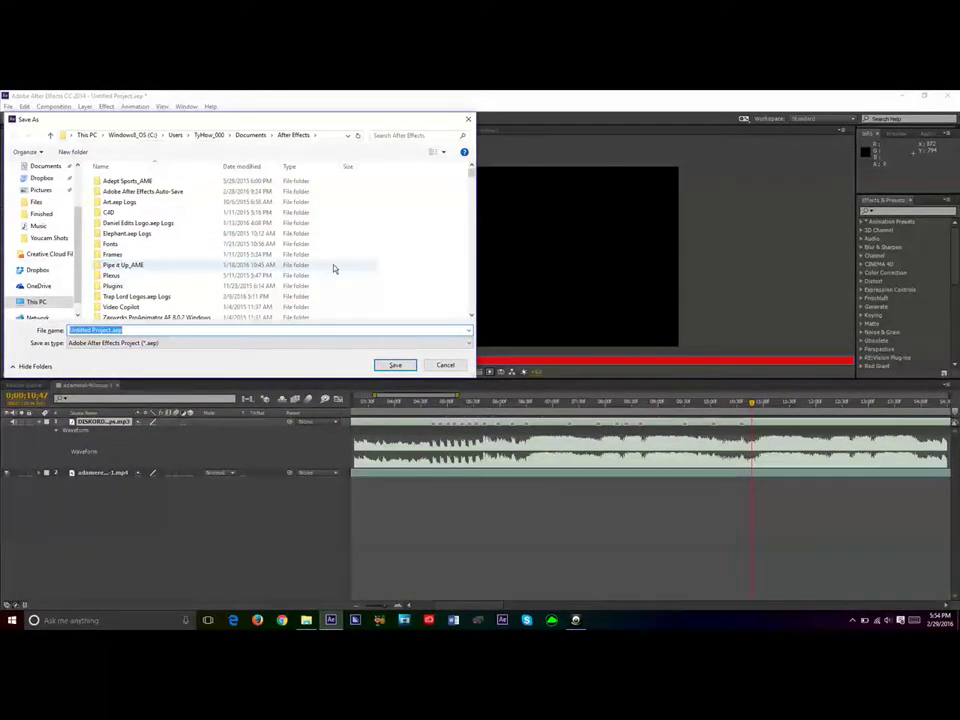
pyautogui.write('tori')
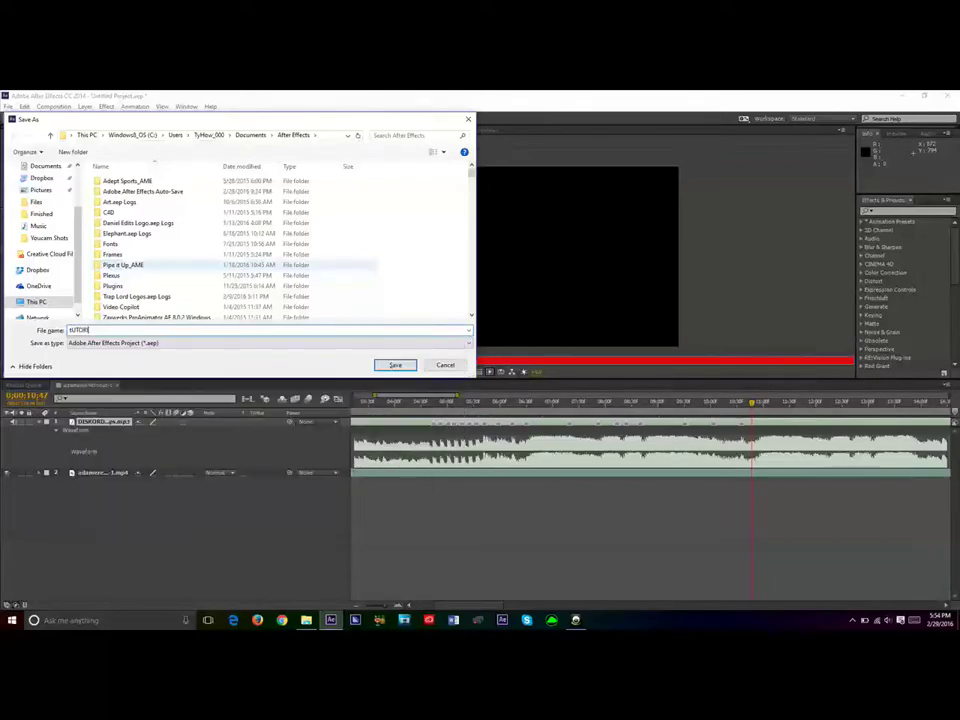
pyautogui.write('utorial')
pyautogui.press('Return')
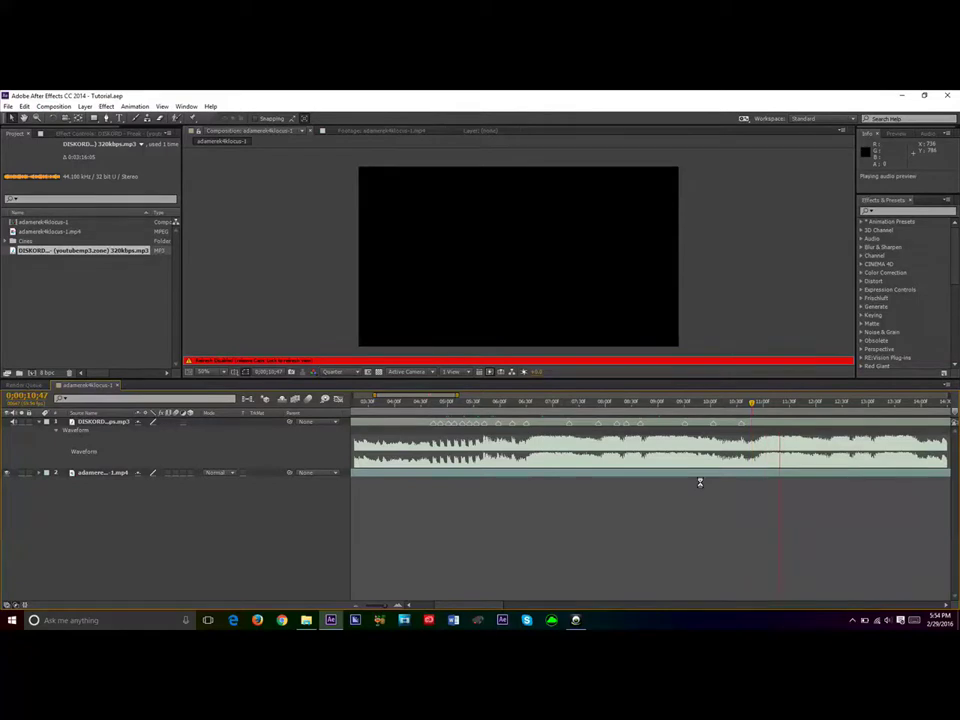
# Step: Preview the song from the playhead, fine-tune onto the next beat and mark it on the song layer at 0;00;10;53
pyautogui.click(817, 425)
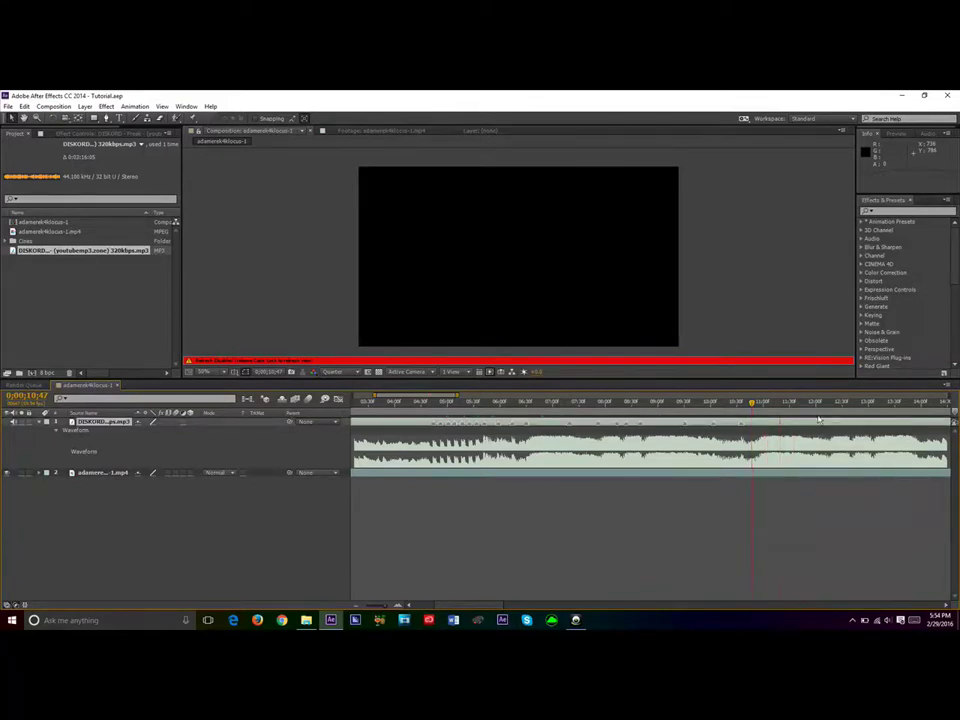
pyautogui.moveTo(768, 404); pyautogui.dragTo(762, 405)
pyautogui.press('KP_Decimal')
pyautogui.press('KP_Decimal')
pyautogui.moveTo(761, 404); pyautogui.dragTo(758, 411)
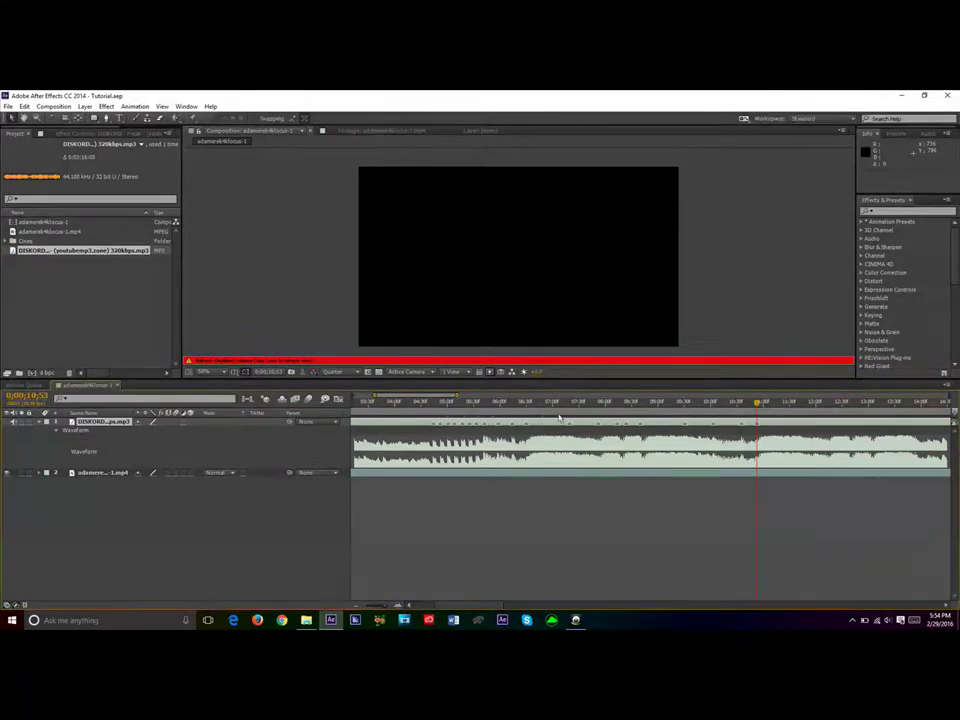
# Step: With the playhead on the beat at 0;00;04;44, slide the gameplay layer to start at 0;00;00;17 and save the project
pyautogui.moveTo(428, 406); pyautogui.dragTo(433, 404)
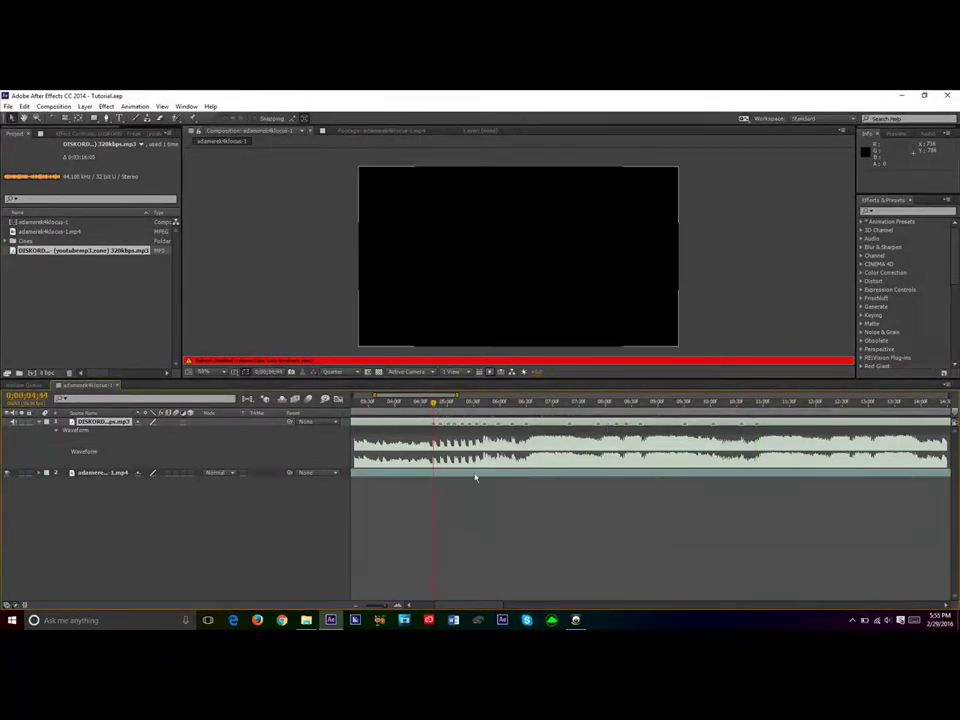
pyautogui.moveTo(435, 476); pyautogui.dragTo(654, 473)
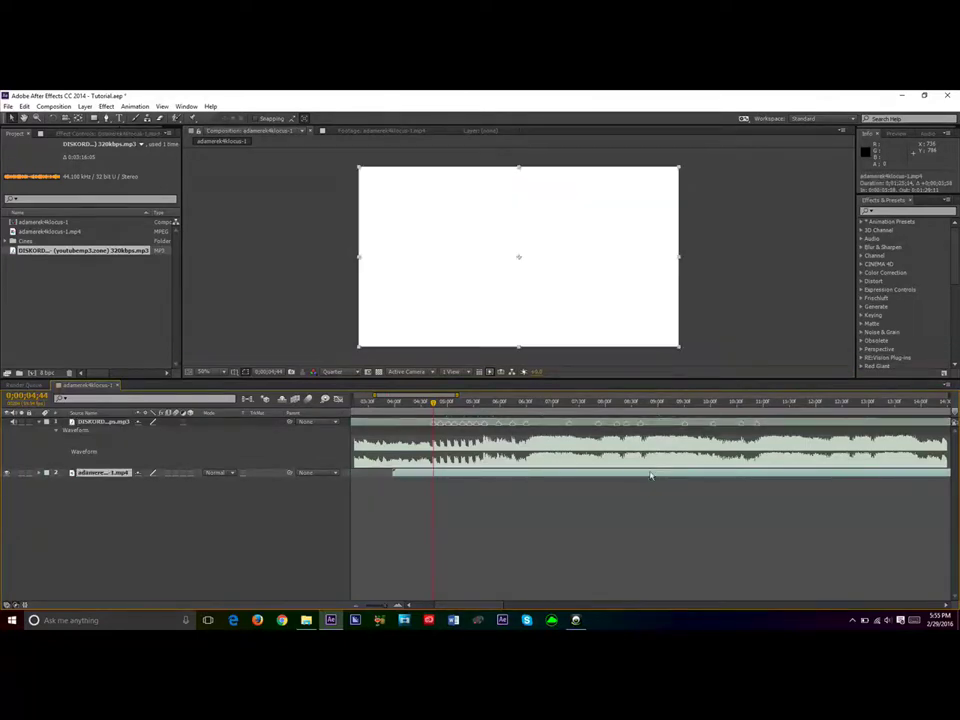
pyautogui.moveTo(660, 478); pyautogui.dragTo(469, 476)
pyautogui.hotkey('ctrl', 's')
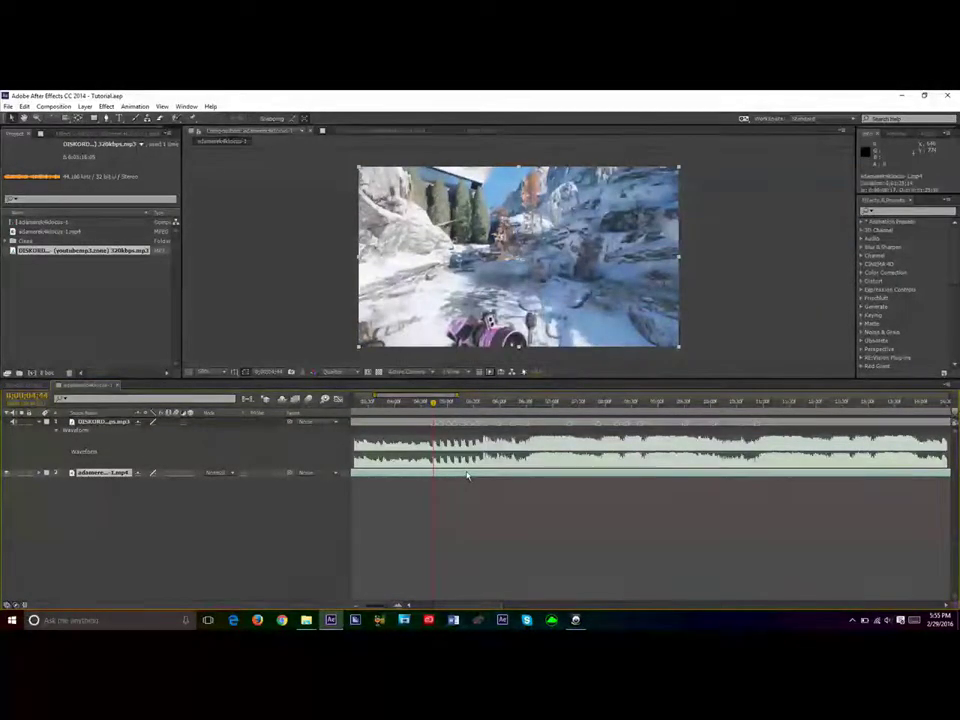
# Step: Open the gameplay layer in the Layer viewer, scrub its opening footage and return to the composition view
pyautogui.doubleClick(467, 476)
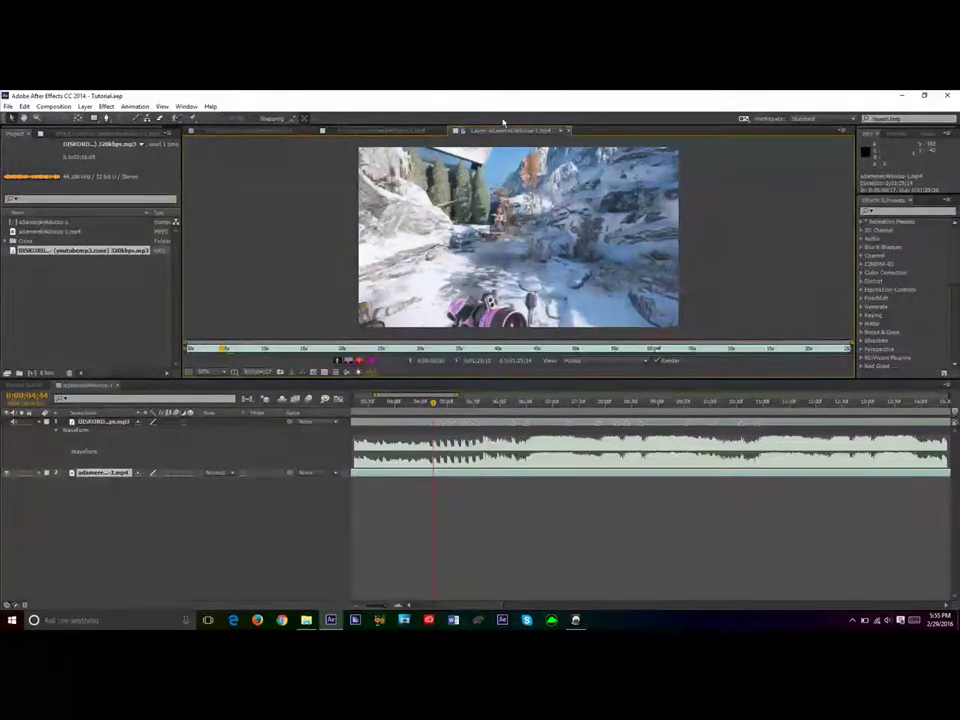
pyautogui.click(228, 350)
pyautogui.moveTo(228, 350)
pyautogui.mouseDown()
pyautogui.moveTo(250, 350)
pyautogui.moveTo(225, 350)
pyautogui.mouseUp()
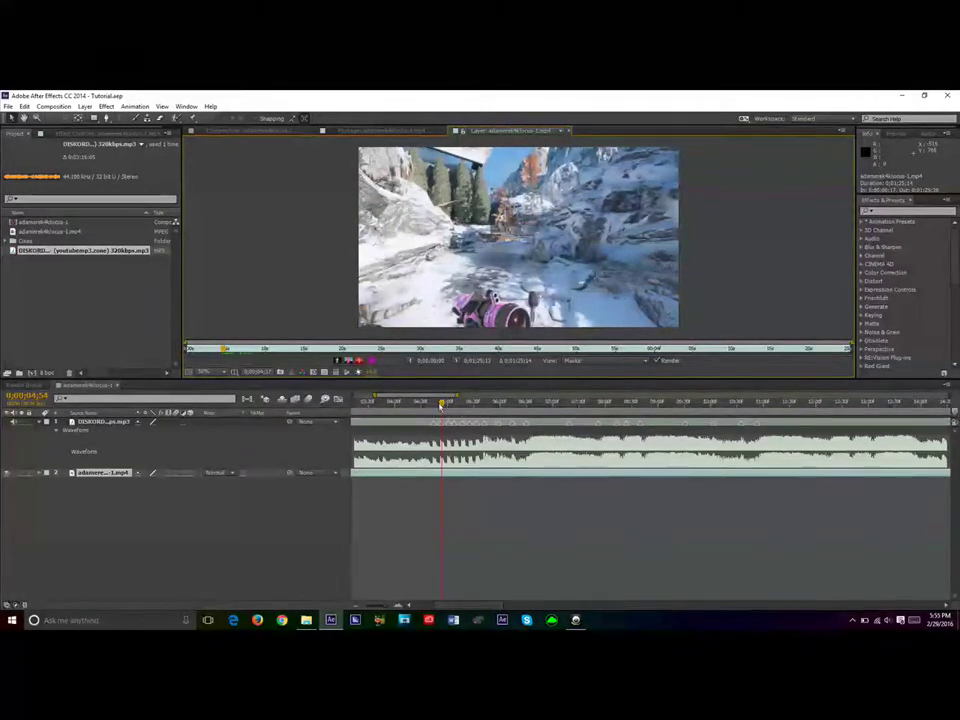
pyautogui.moveTo(442, 403); pyautogui.dragTo(438, 404)
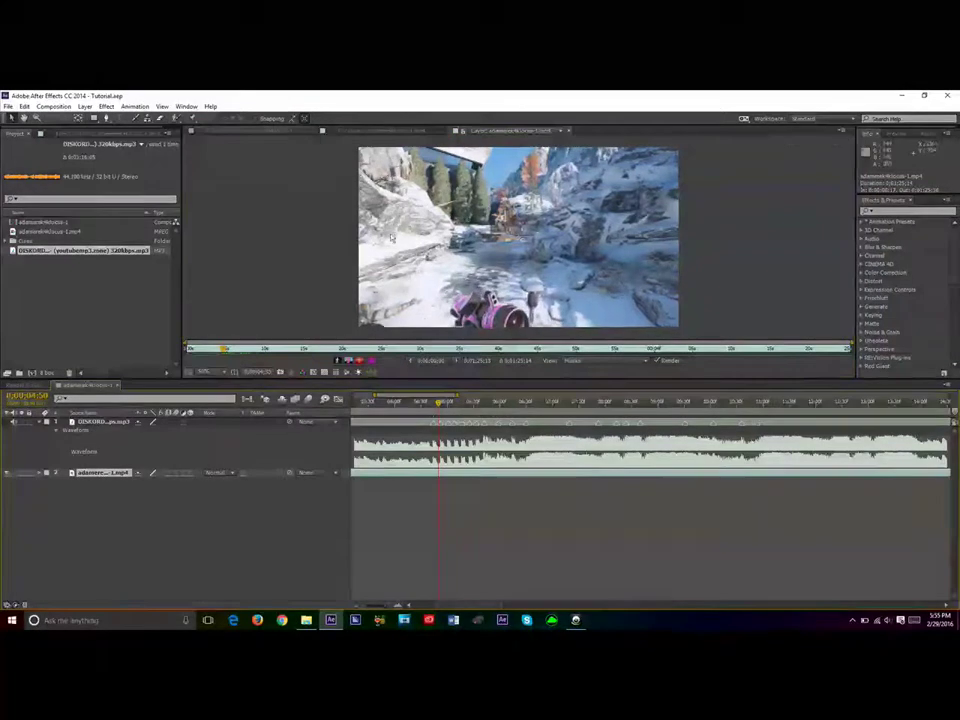
pyautogui.click(266, 133)
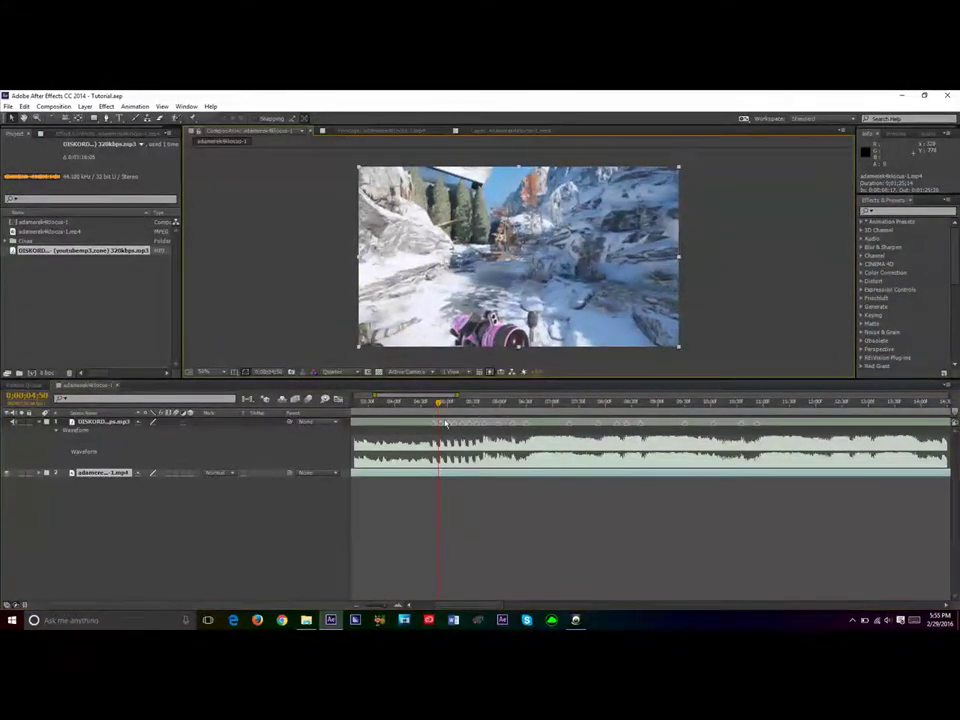
# Step: Scrub the gameplay clip in the composition from 0;00;04;38 onward to locate the sniper's gunshot
pyautogui.click(429, 403)
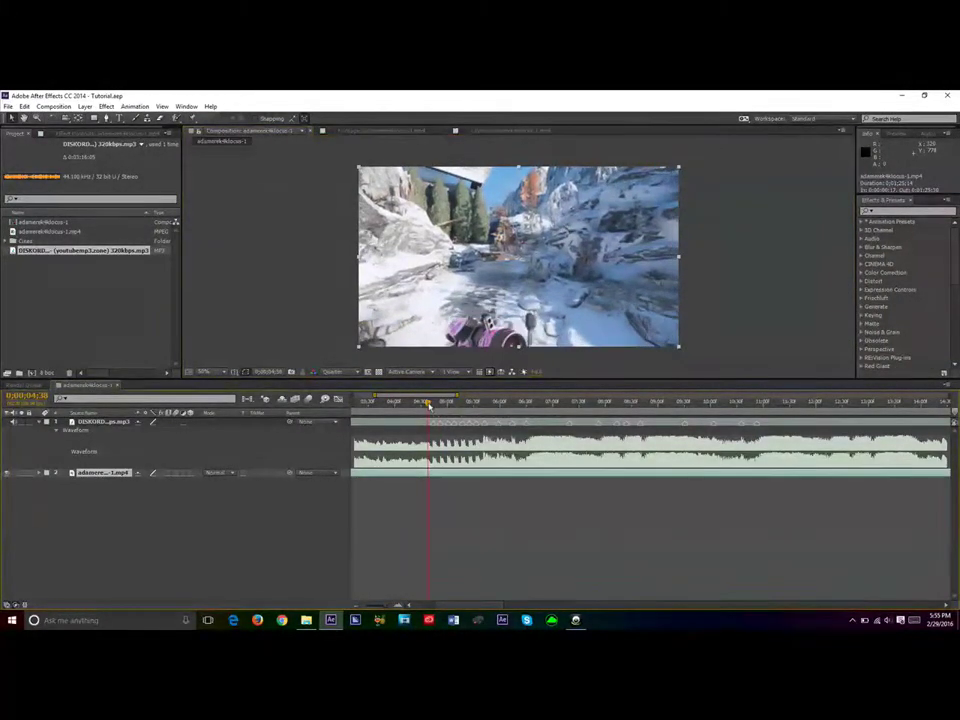
pyautogui.click(517, 402)
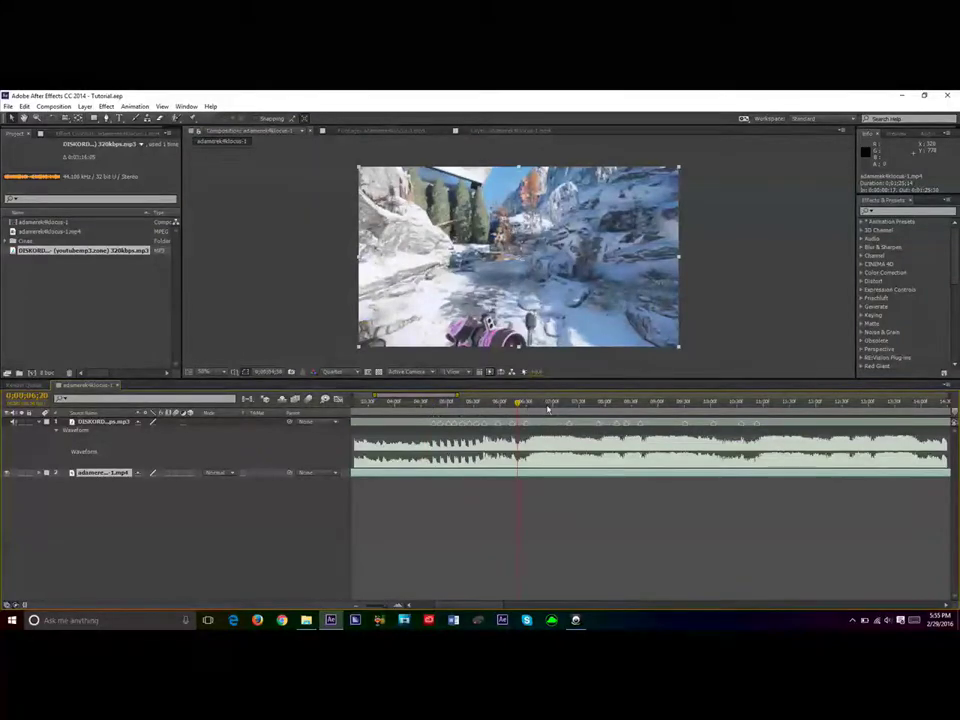
pyautogui.click(557, 403)
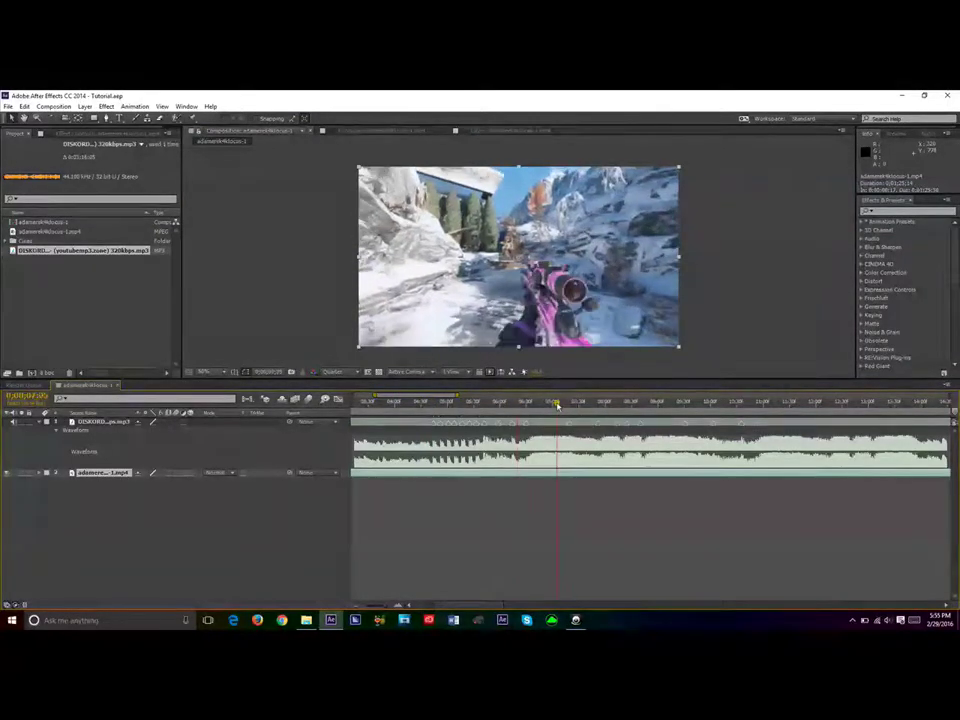
pyautogui.moveTo(557, 405); pyautogui.dragTo(733, 458)
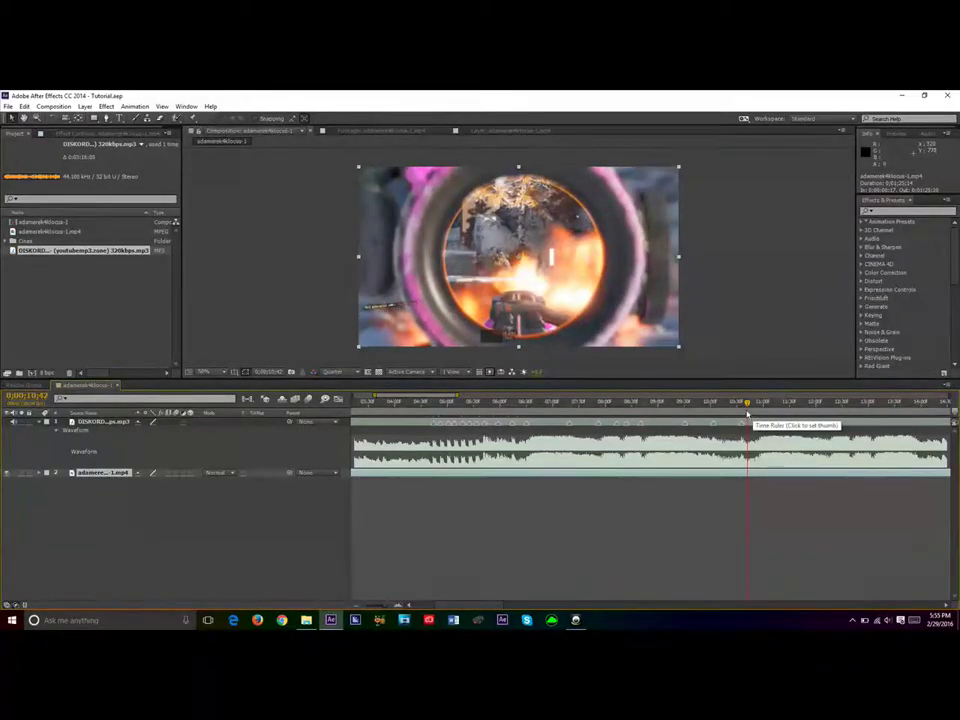
pyautogui.click(712, 401)
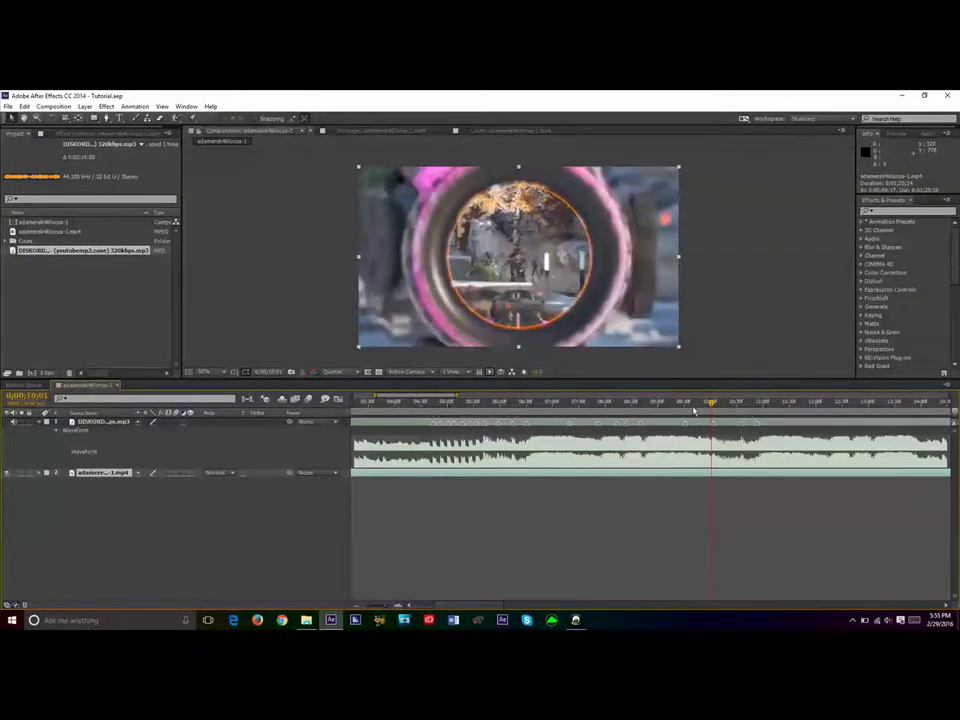
pyautogui.moveTo(702, 410); pyautogui.dragTo(738, 419)
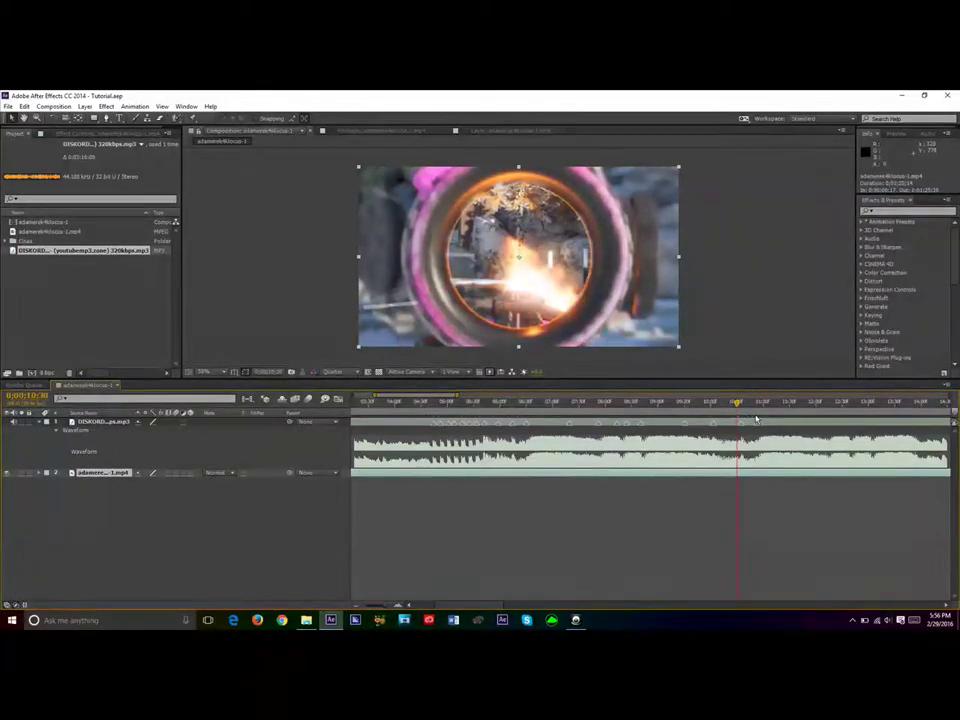
# Step: Settle on the gunshot frame at 0;00;10;30, enable time remapping on the gameplay layer and add a keyframe there
pyautogui.press('pageup')
pyautogui.press('pagedown')
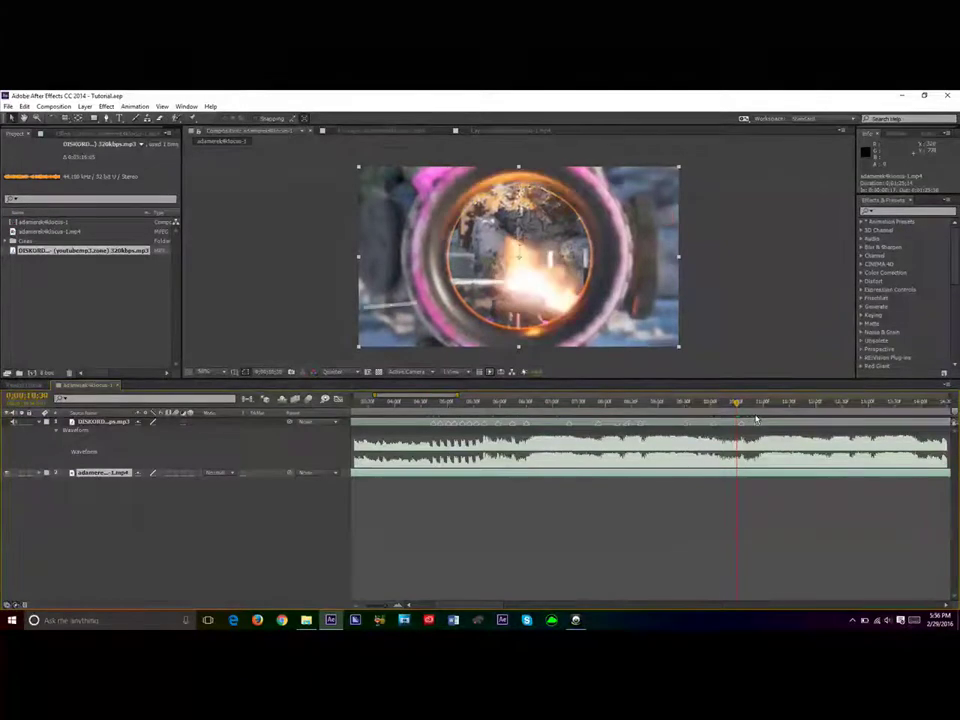
pyautogui.press('pageup')
pyautogui.press('pagedown')
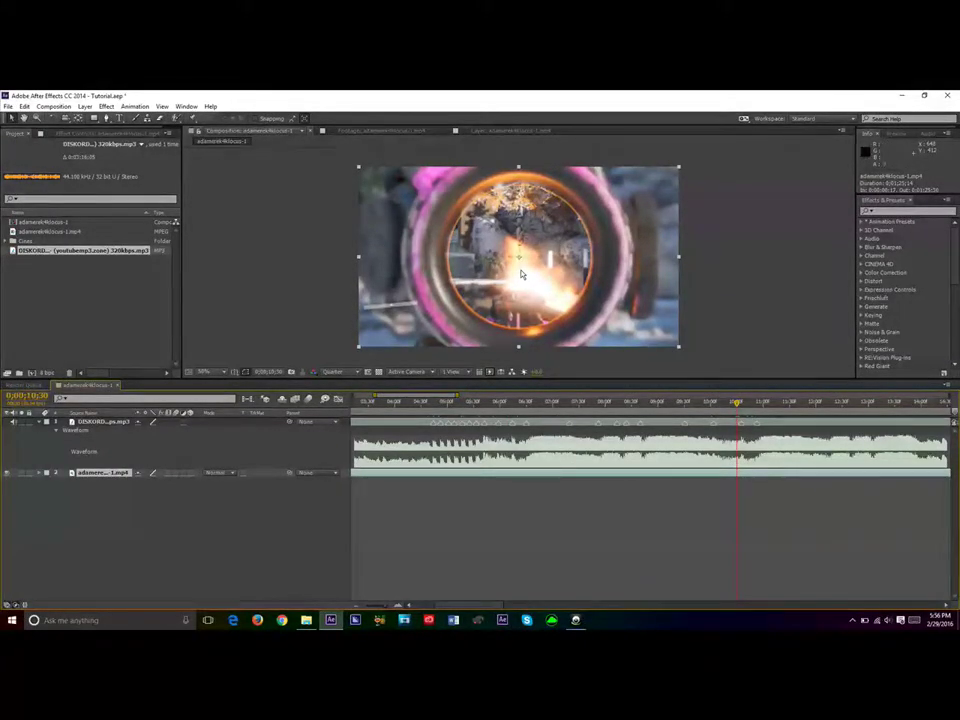
pyautogui.hotkey('ctrl', 'alt', 't')
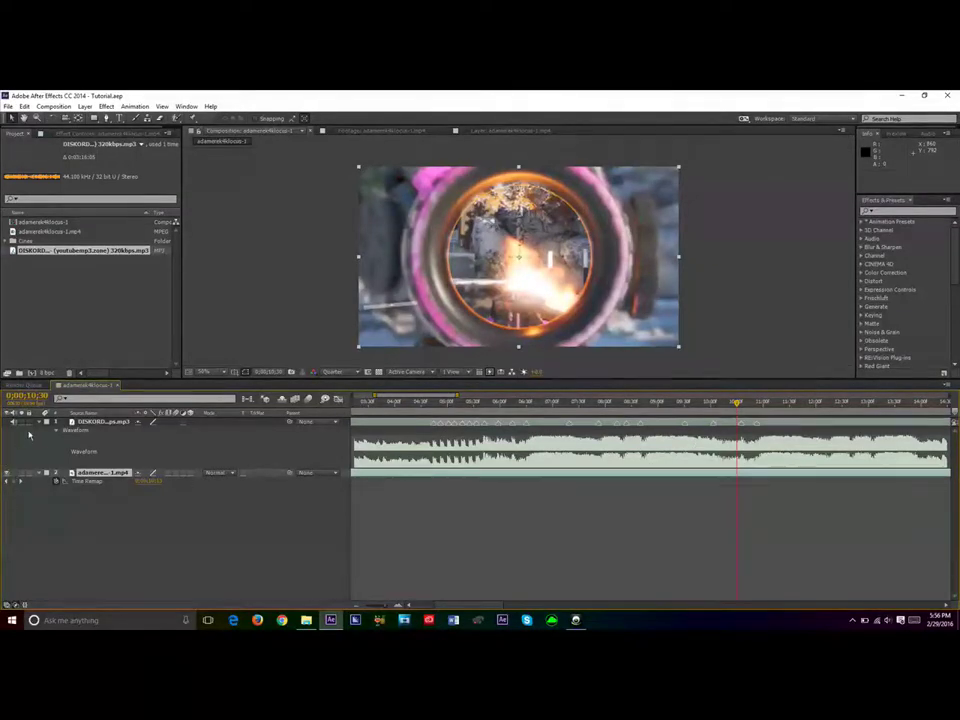
pyautogui.click(15, 483)
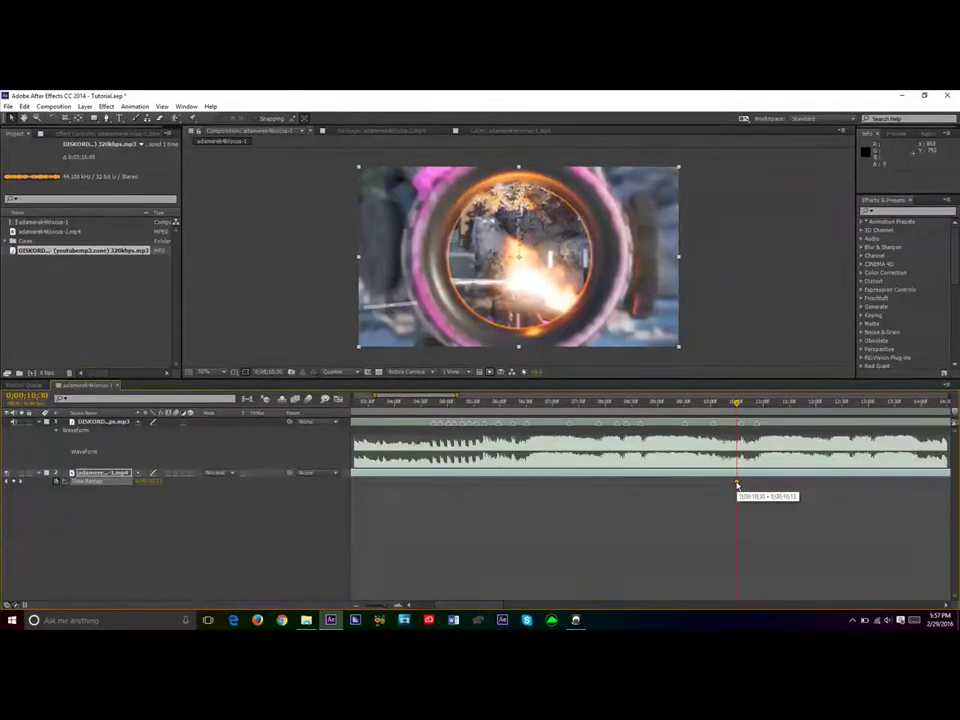
# Step: Try moving the gunshot's time remap keyframe earlier, to 0;00;10;03 and to 0;00;10;23, undoing each move
pyautogui.moveTo(737, 485); pyautogui.dragTo(713, 482)
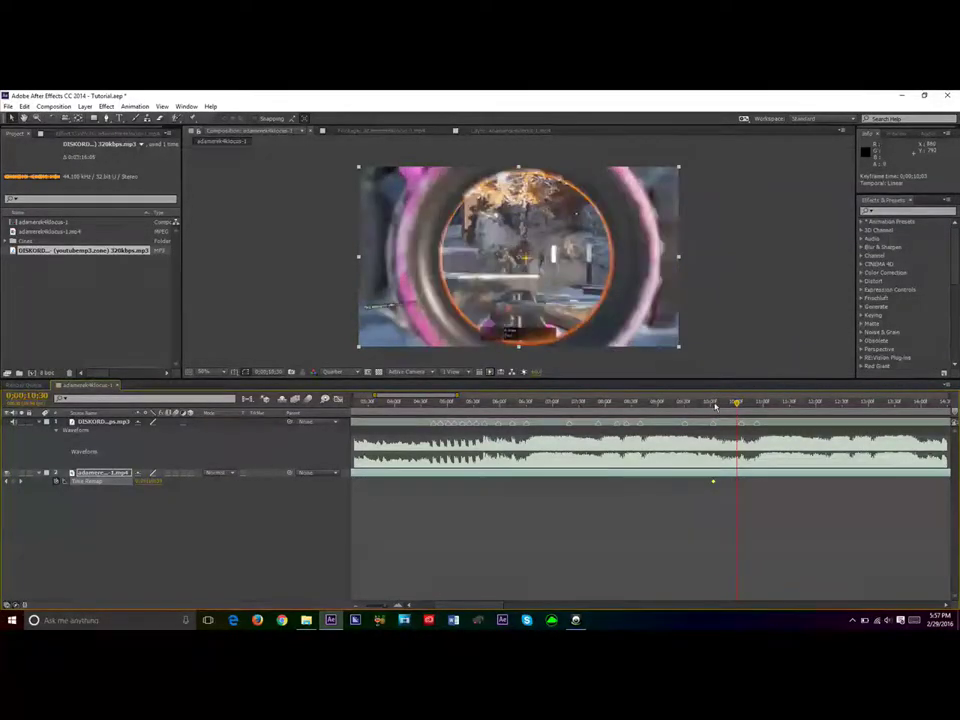
pyautogui.click(714, 404)
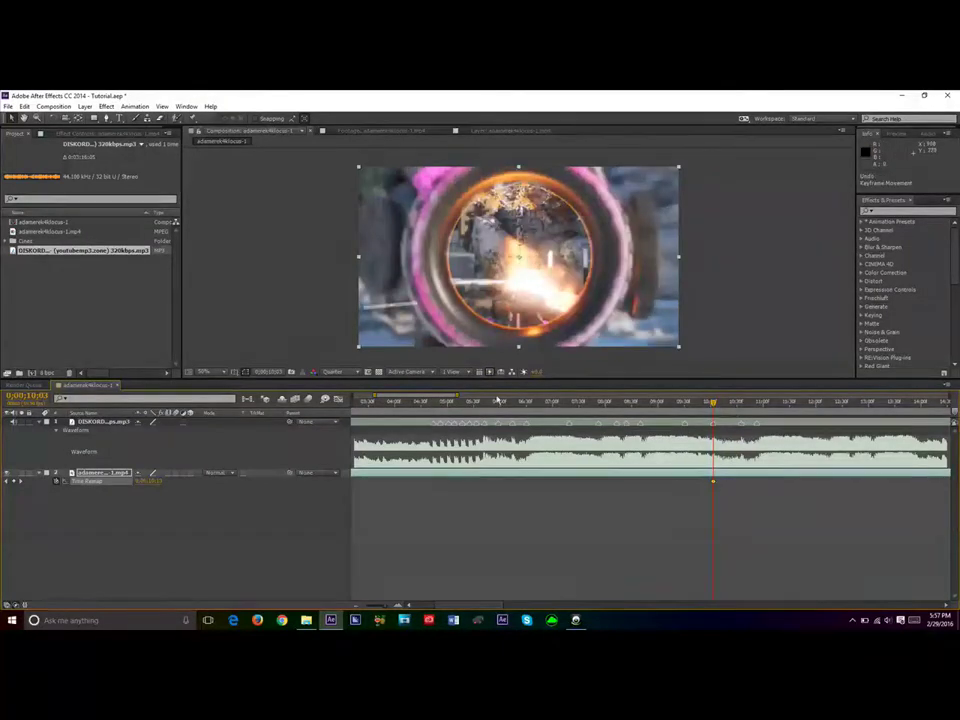
pyautogui.hotkey('ctrl', 'z')
pyautogui.moveTo(376, 395); pyautogui.dragTo(353, 395)
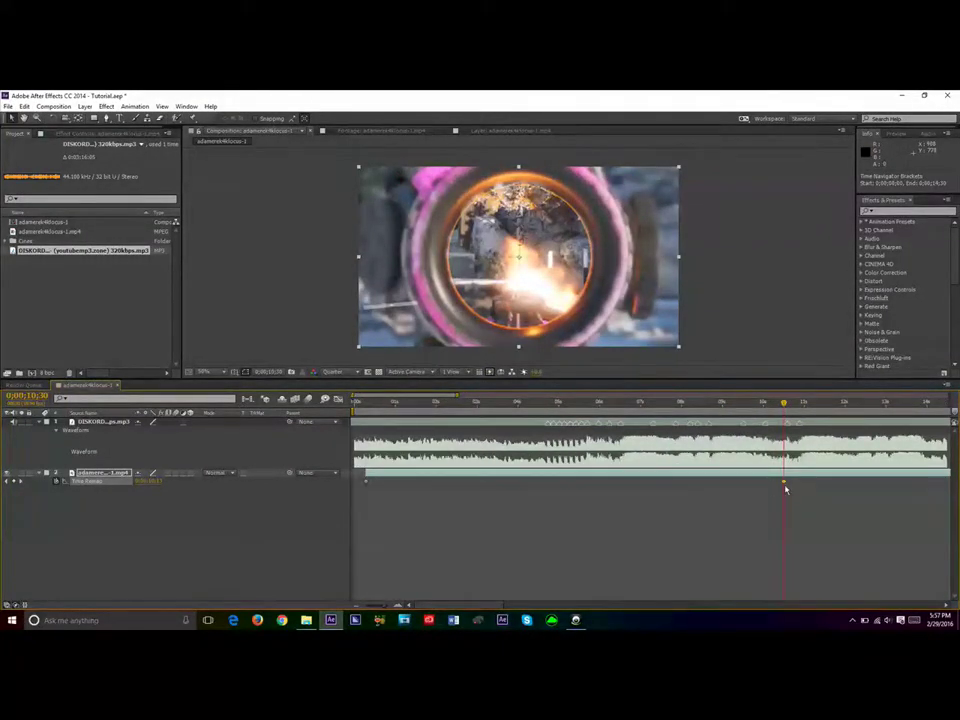
pyautogui.moveTo(784, 484); pyautogui.dragTo(778, 483)
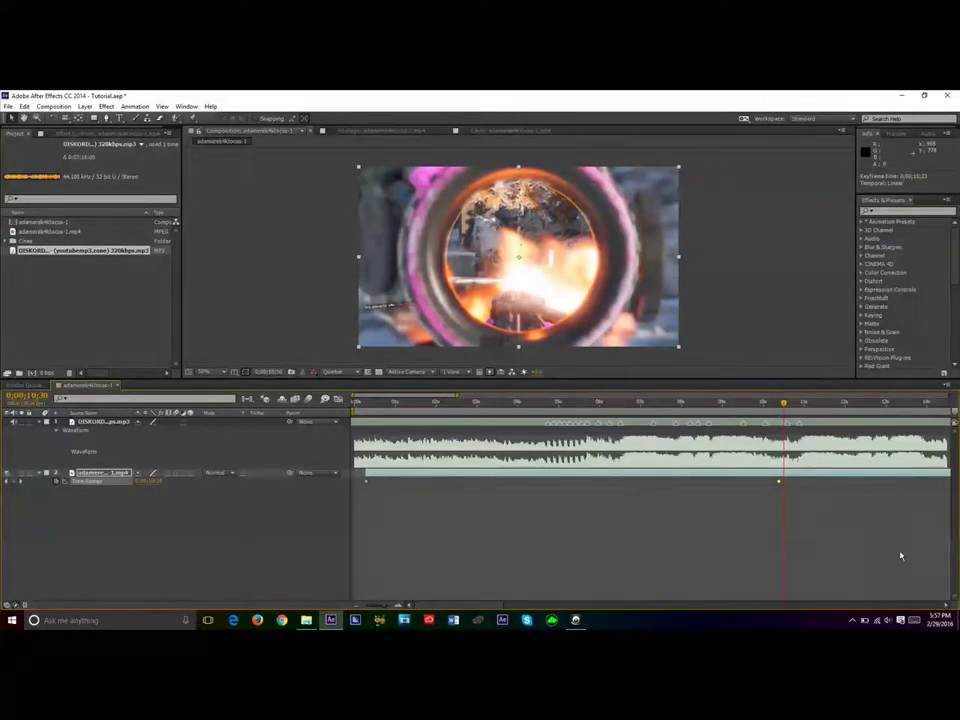
pyautogui.moveTo(778, 483); pyautogui.dragTo(783, 483)
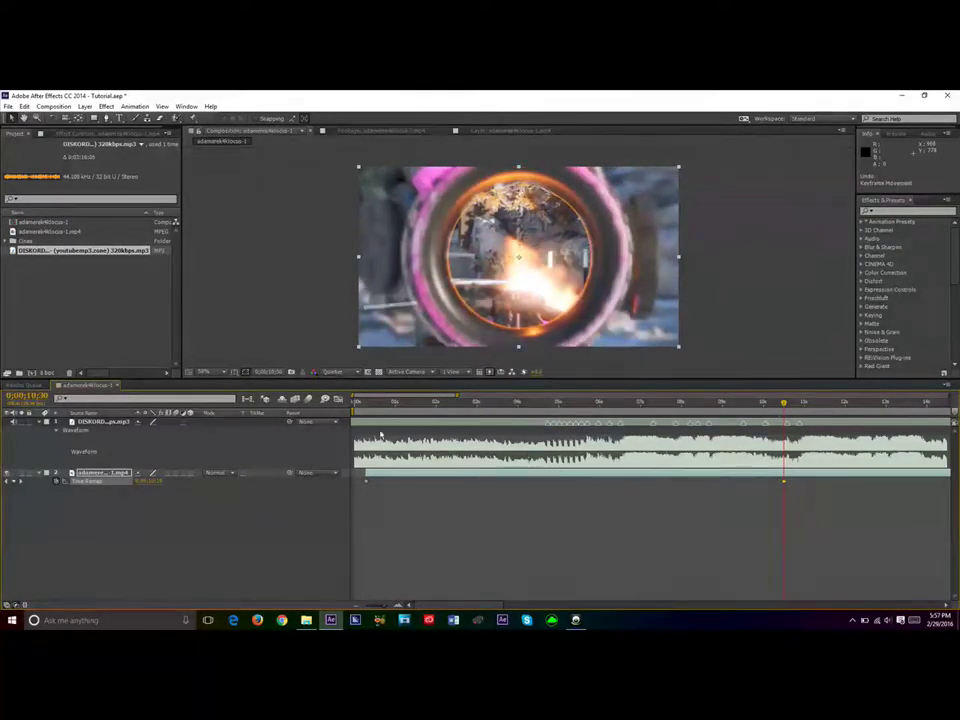
# Step: Move the playhead to the beat marker at 0;00;06;14 and add a time remap keyframe to the gameplay layer there
pyautogui.moveTo(353, 396); pyautogui.dragTo(382, 412)
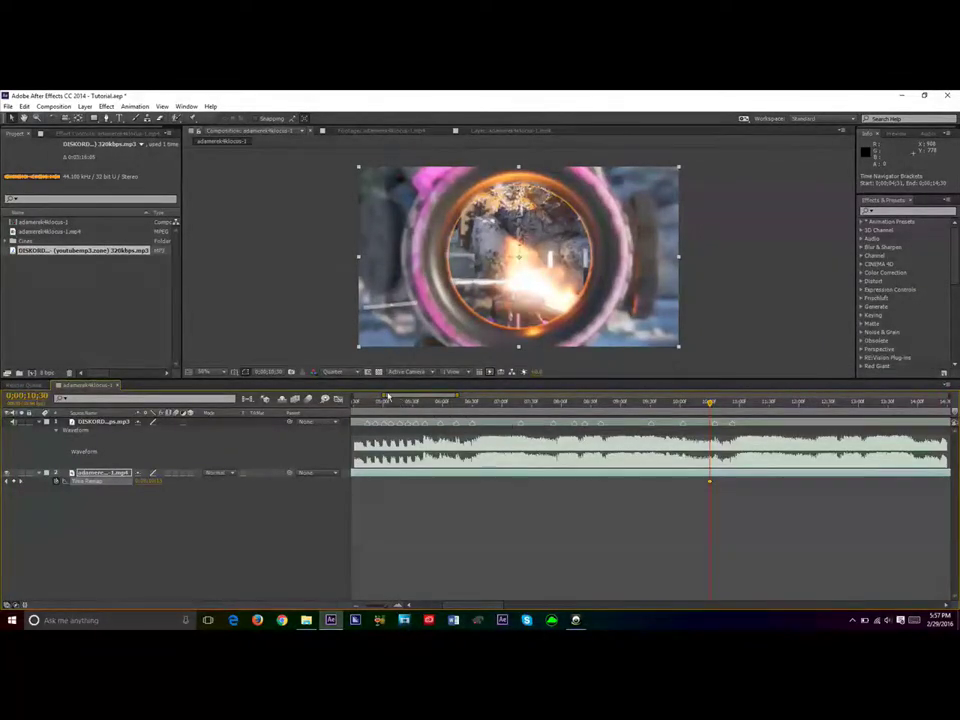
pyautogui.moveTo(382, 395); pyautogui.dragTo(376, 395)
pyautogui.click(611, 404)
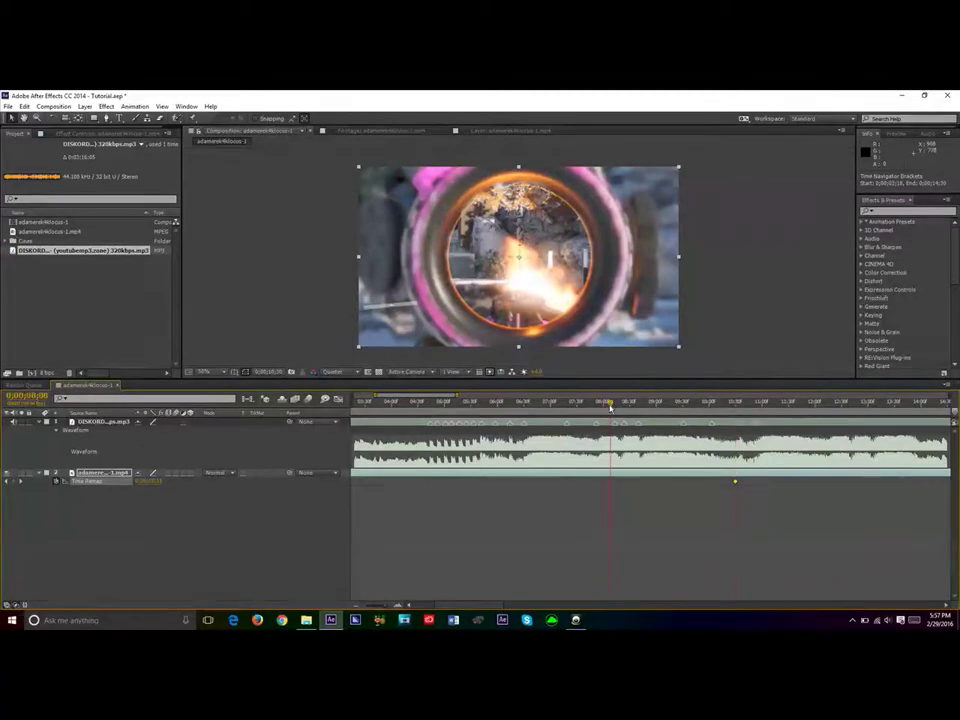
pyautogui.click(515, 402)
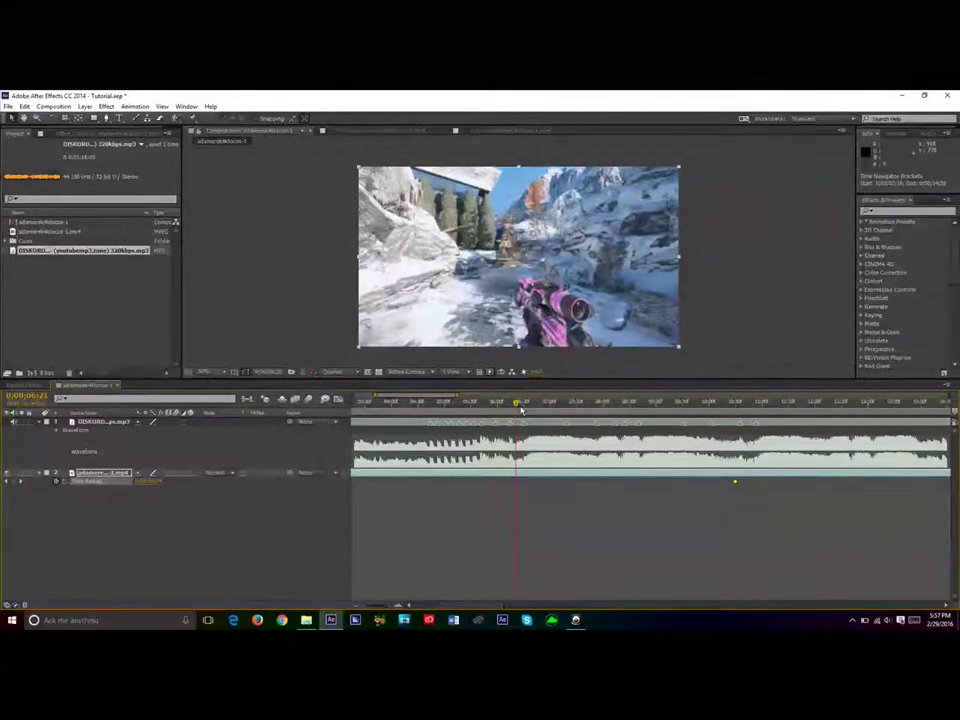
pyautogui.moveTo(521, 408)
pyautogui.mouseDown()
pyautogui.moveTo(541, 411)
pyautogui.moveTo(511, 414)
pyautogui.mouseUp()
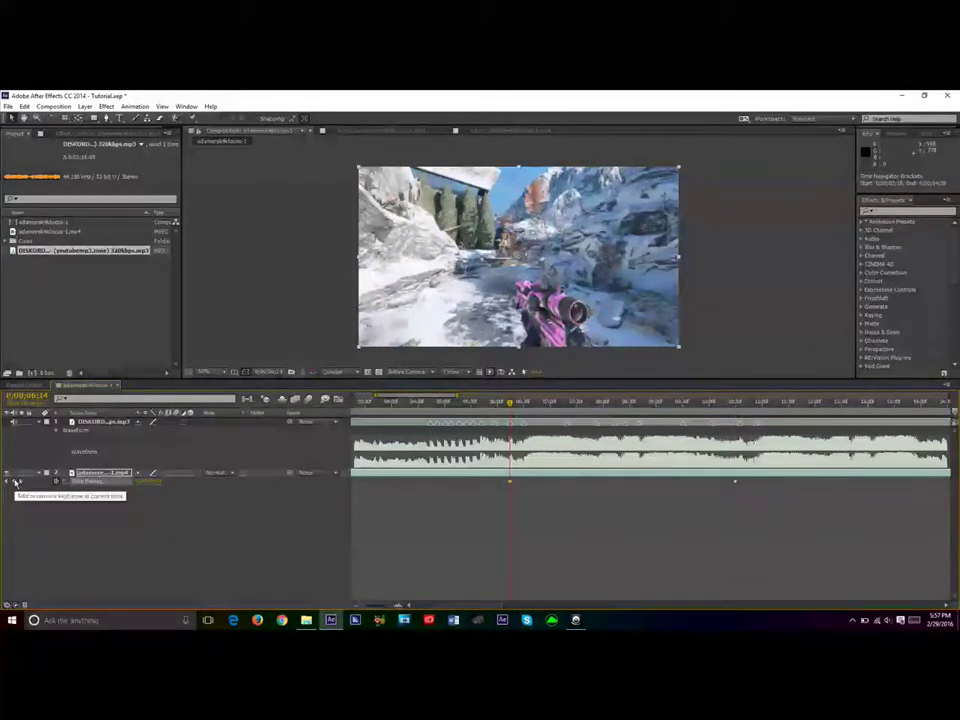
pyautogui.click(16, 481)
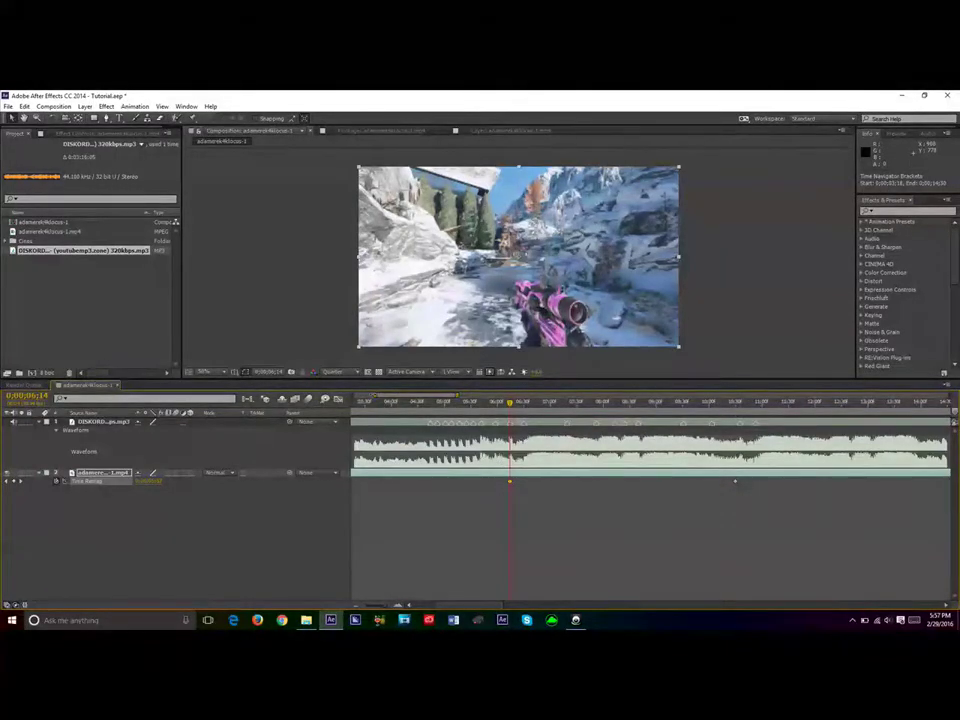
# Step: Move the gameplay layer's first time remap keyframe from the 0;00;06;14 marker to the preceding beat marker at 0;00;05;58
pyautogui.moveTo(374, 395)
pyautogui.mouseDown()
pyautogui.moveTo(357, 395)
pyautogui.moveTo(373, 395)
pyautogui.mouseUp()
pyautogui.moveTo(458, 395); pyautogui.dragTo(454, 395)
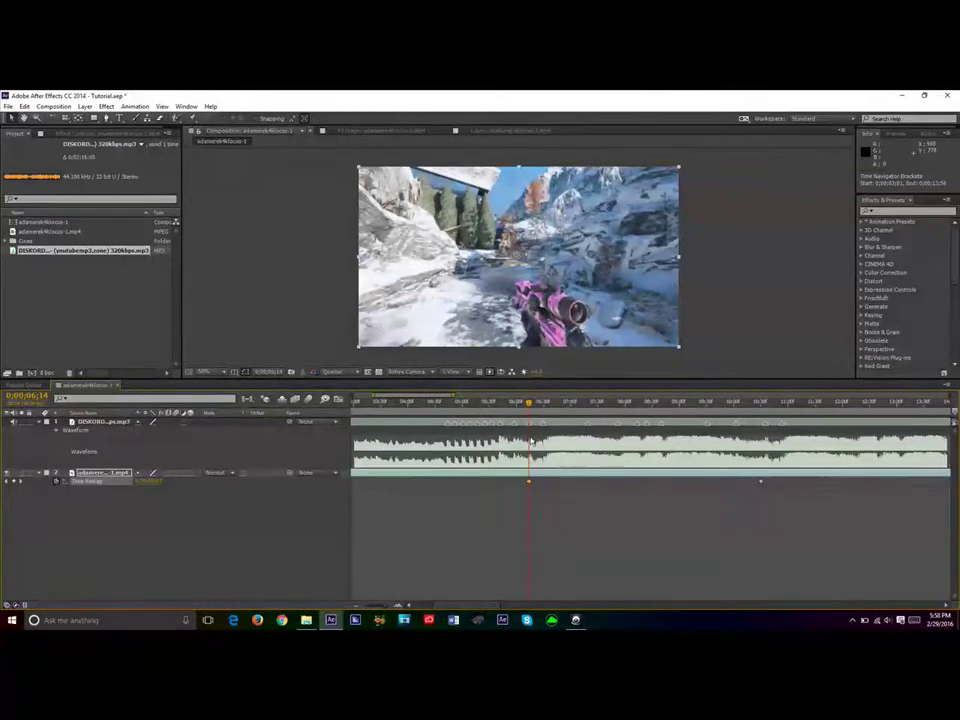
pyautogui.click(498, 401)
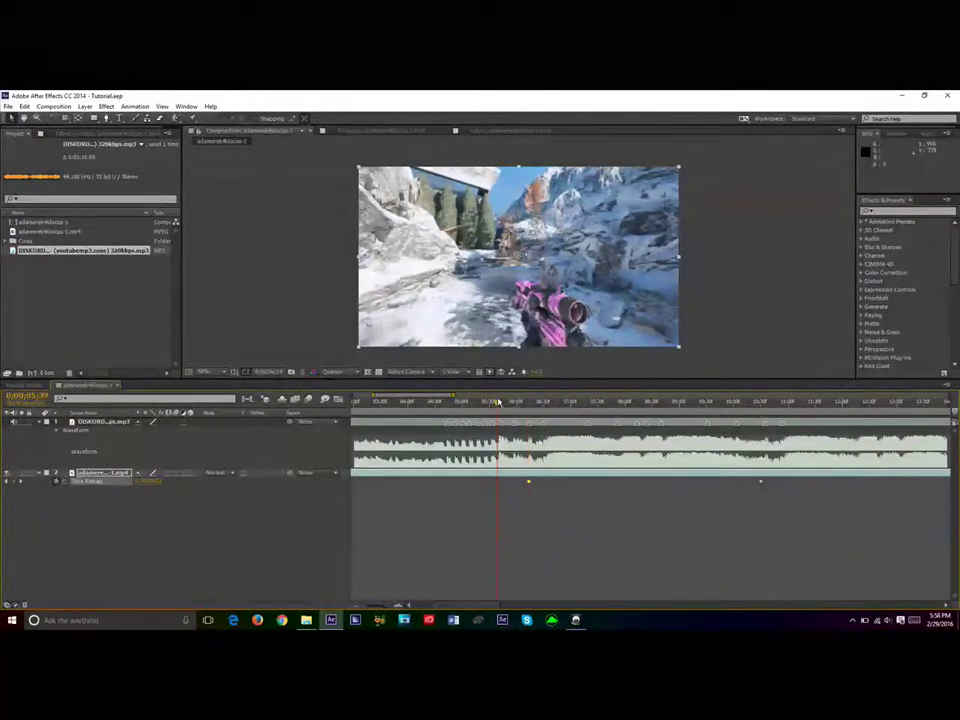
pyautogui.moveTo(501, 402); pyautogui.dragTo(501, 403)
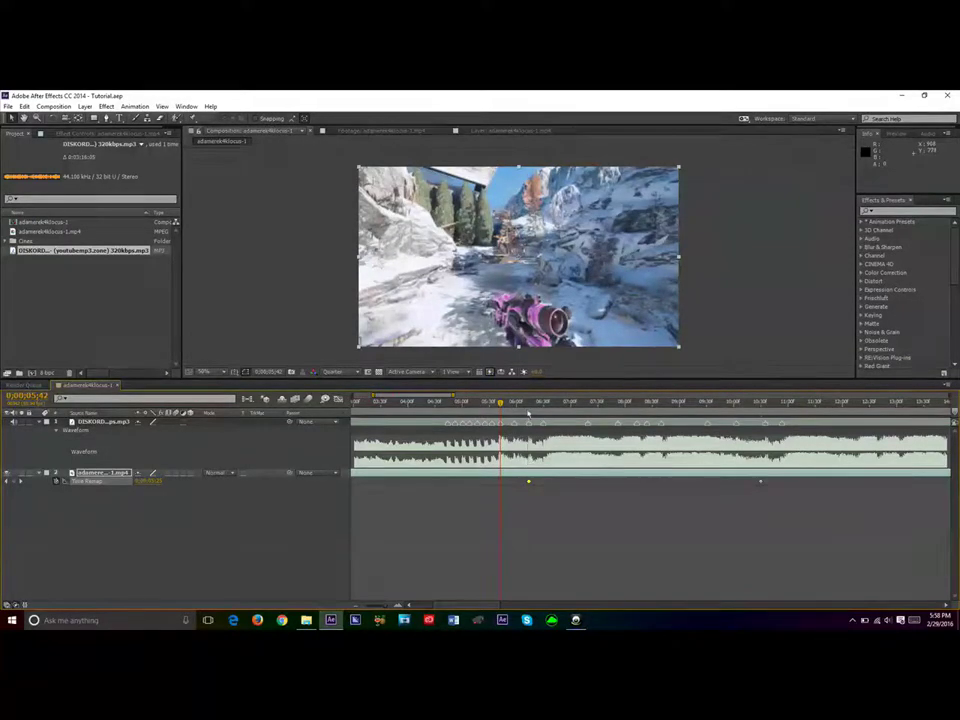
pyautogui.click(529, 481)
pyautogui.moveTo(501, 402); pyautogui.dragTo(515, 408)
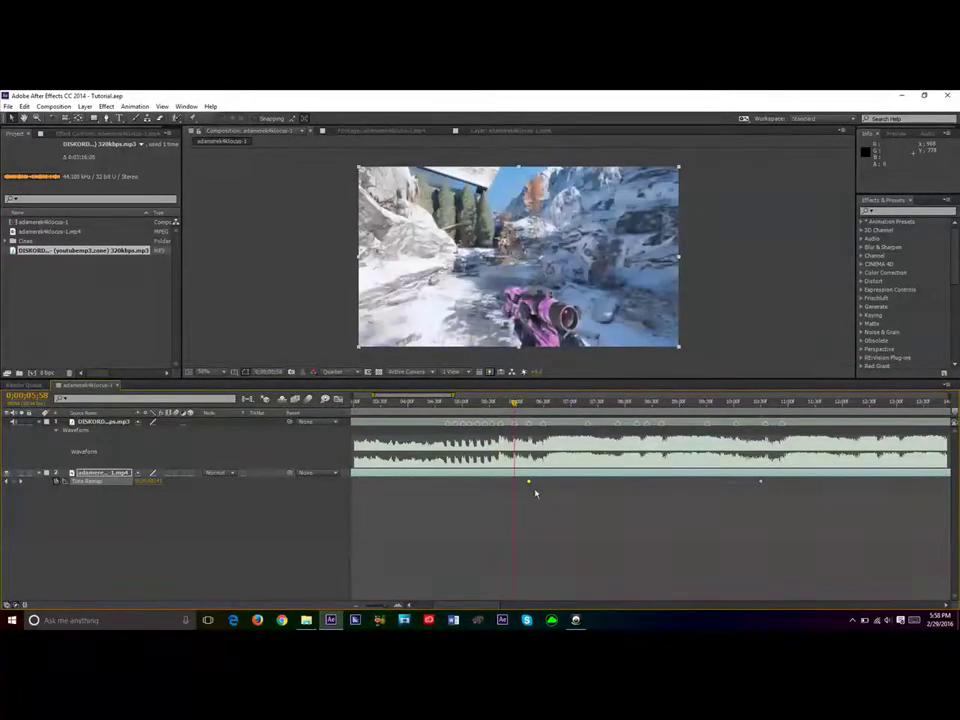
pyautogui.moveTo(529, 482); pyautogui.dragTo(514, 482)
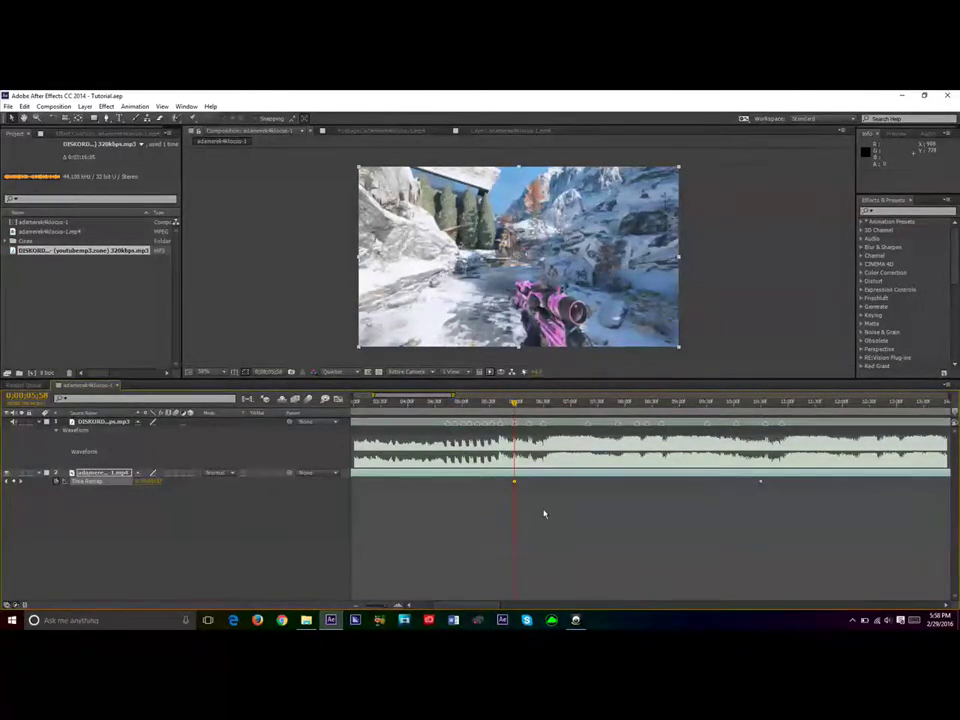
# Step: Move the gunshot's time remap keyframe to the beat marker at 0;00;06;14
pyautogui.click(528, 403)
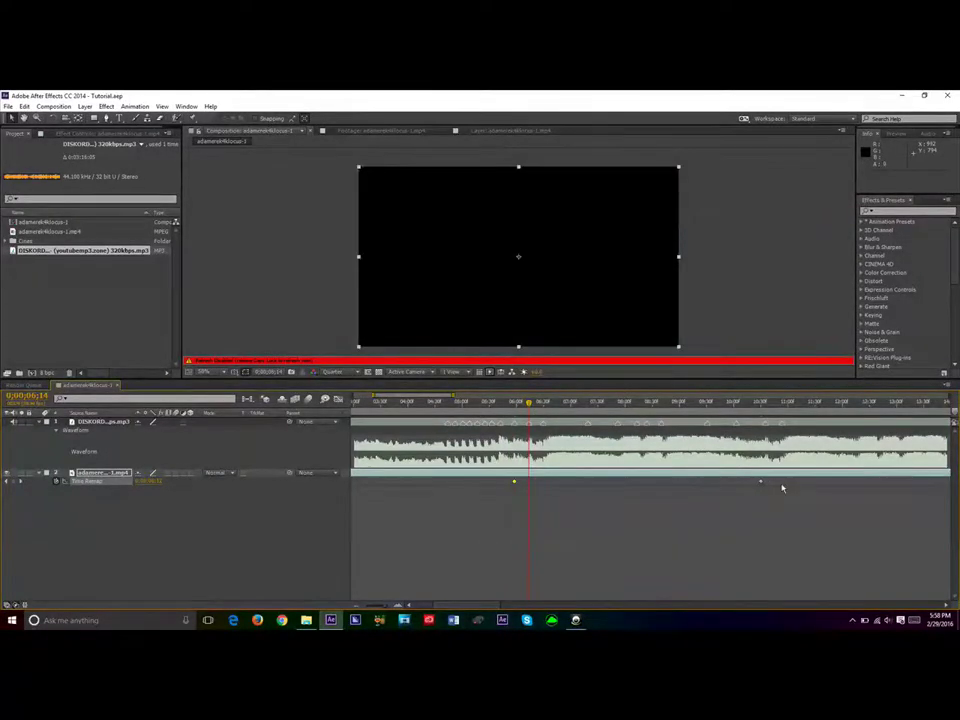
pyautogui.moveTo(761, 483); pyautogui.dragTo(703, 494)
pyautogui.moveTo(541, 486); pyautogui.dragTo(532, 488)
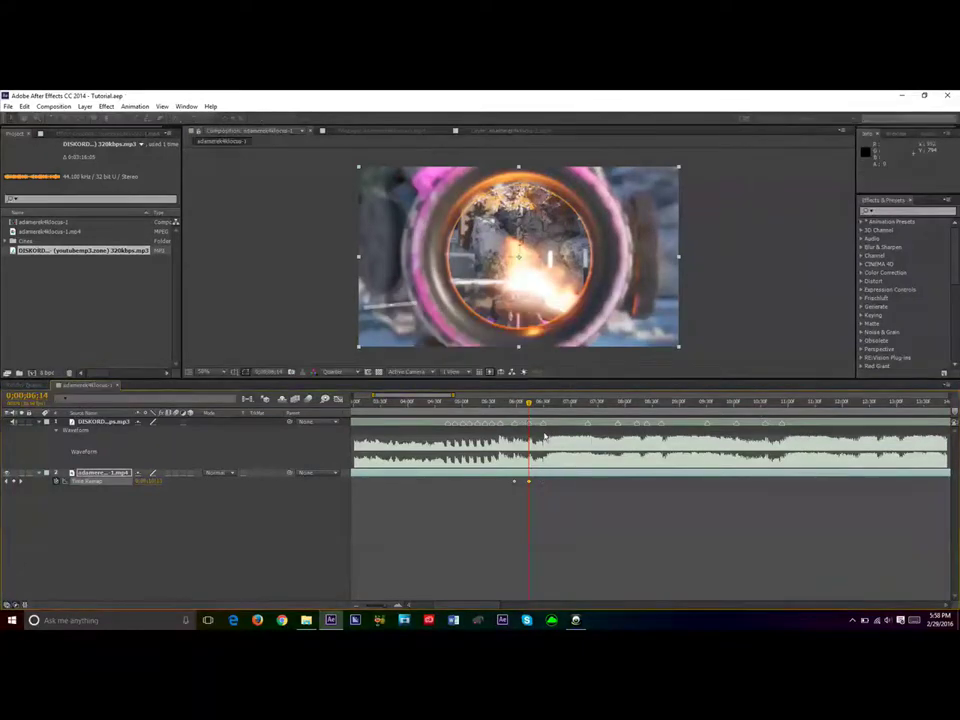
# Step: Set the composition's work area to run from 0;00;04;40 to 0;00;07;58 around the remapped section
pyautogui.moveTo(531, 403); pyautogui.dragTo(512, 404)
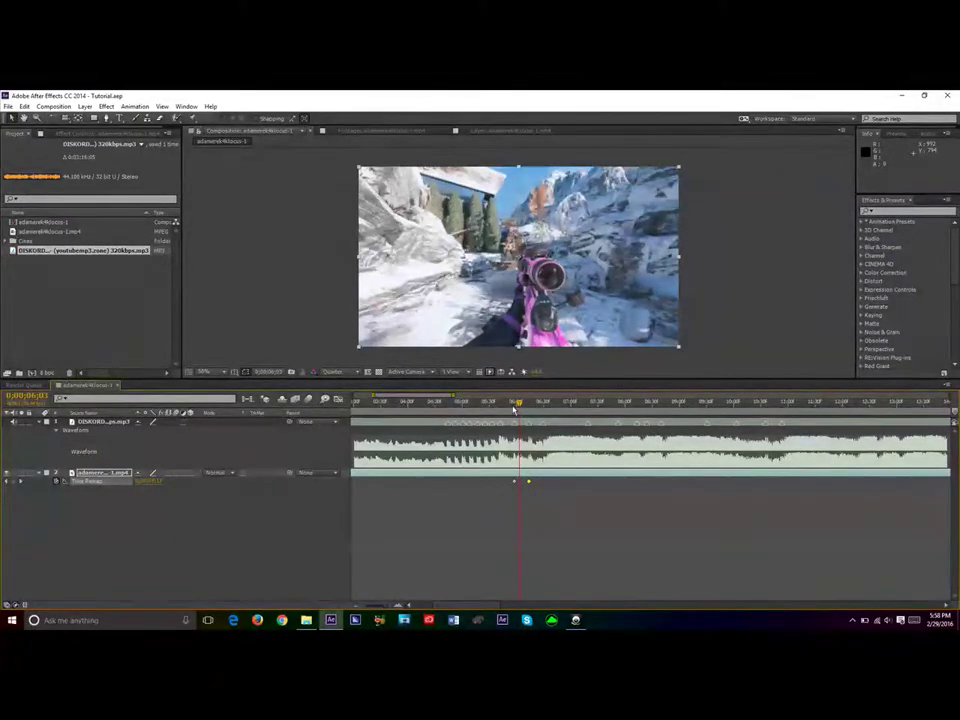
pyautogui.click(445, 406)
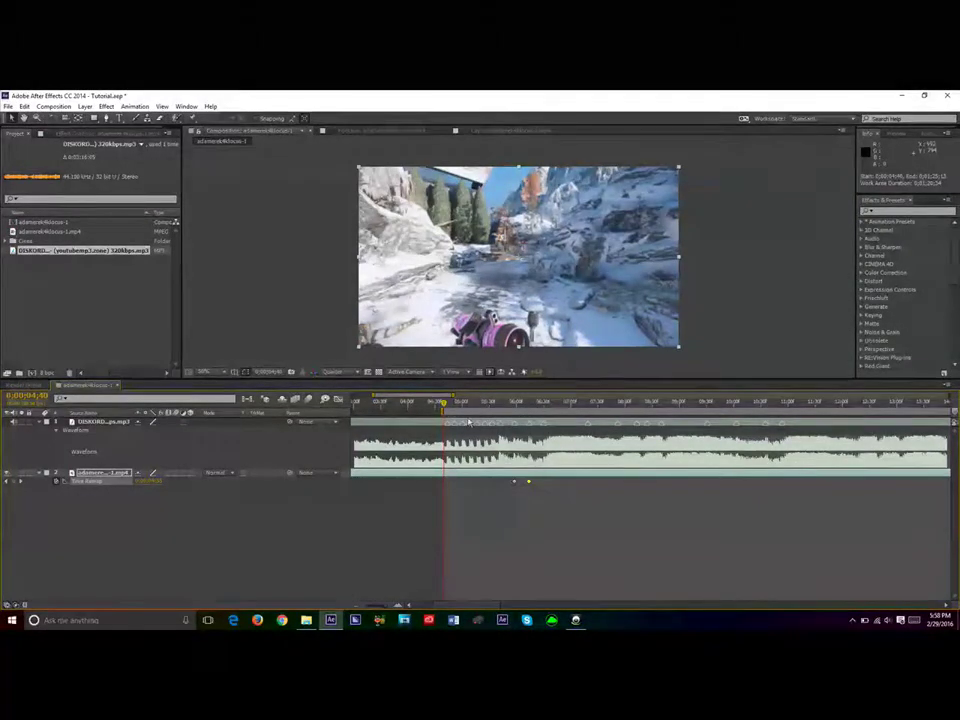
pyautogui.click(622, 405)
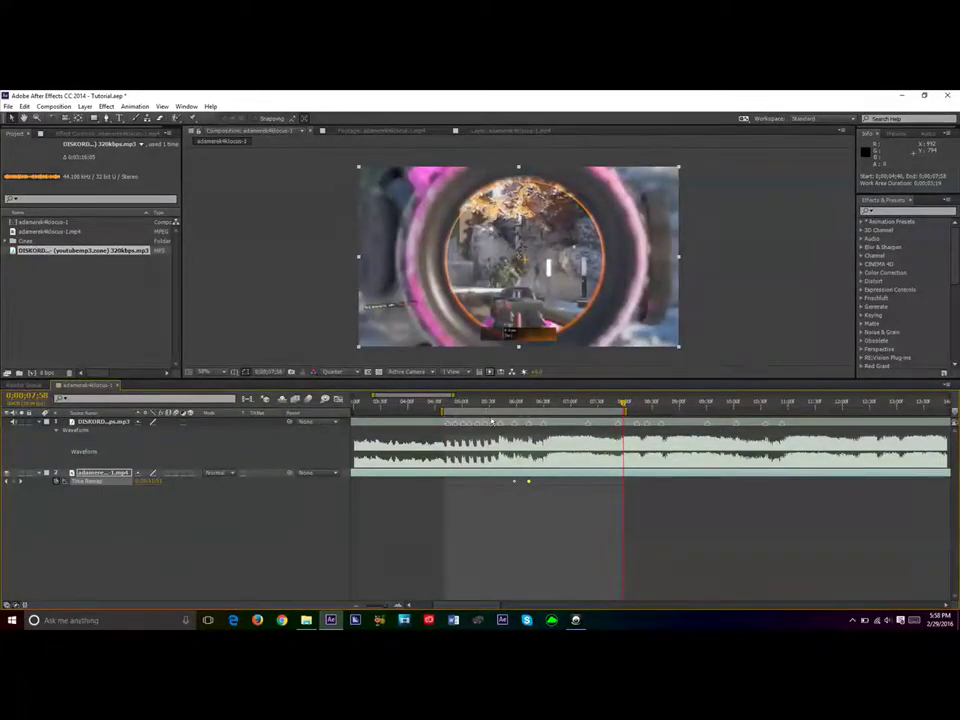
# Step: Scrub the gameplay after the gunshot up to 0;00;14;03 and add a time remap keyframe there
pyautogui.moveTo(453, 395); pyautogui.dragTo(493, 396)
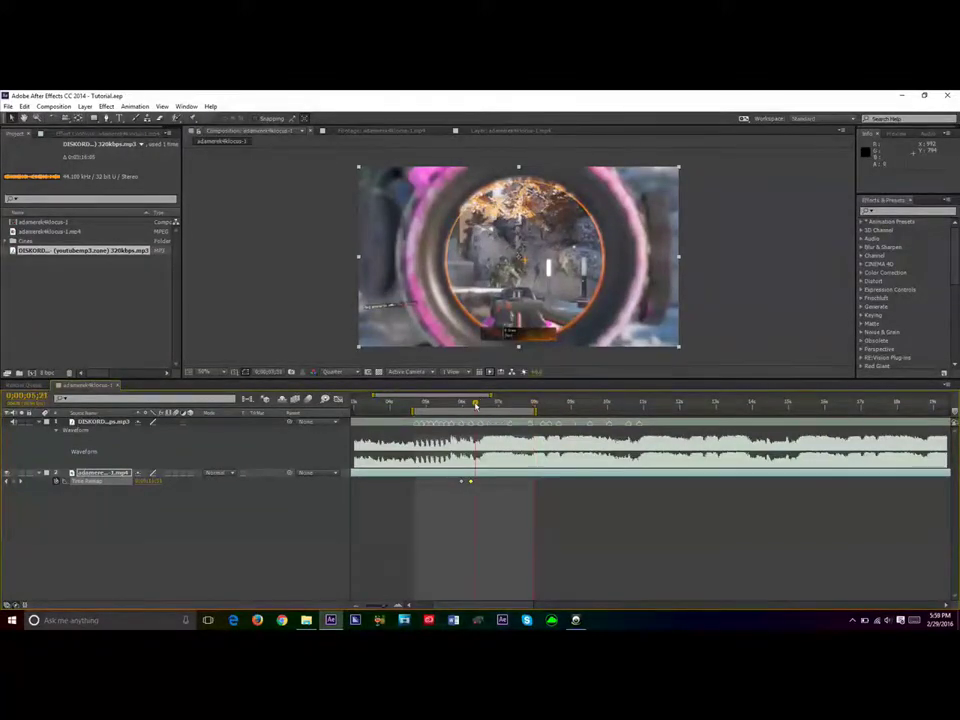
pyautogui.click(475, 402)
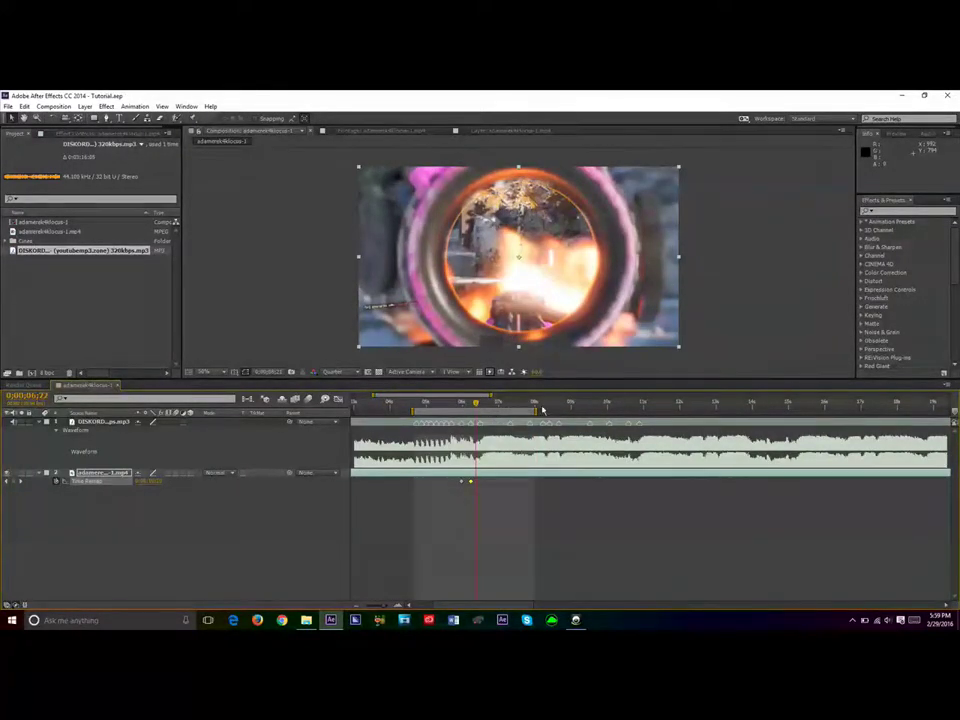
pyautogui.click(637, 404)
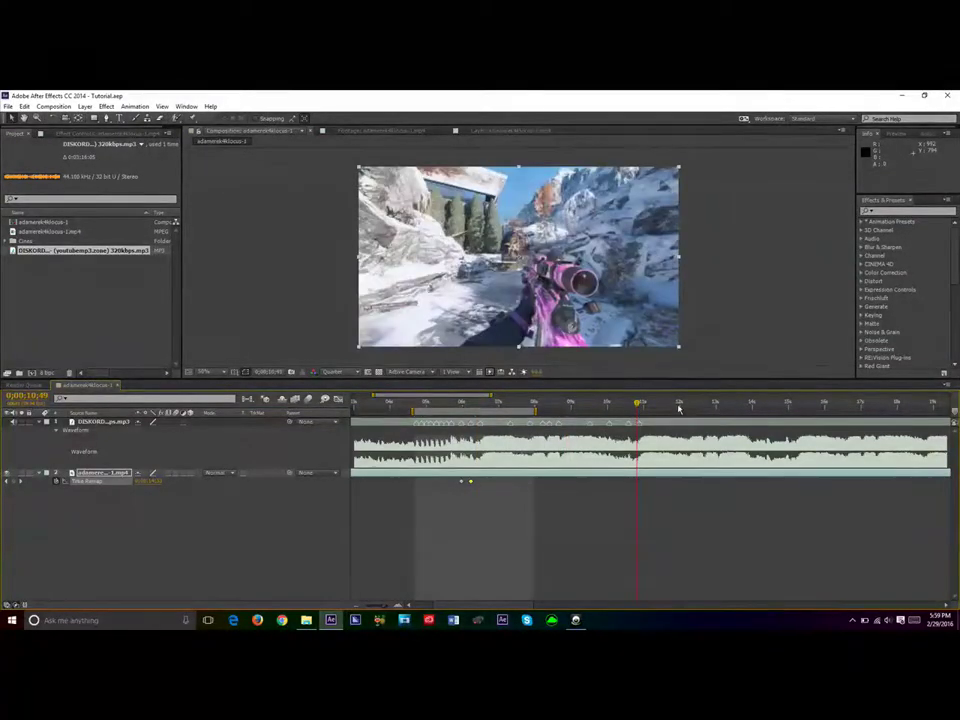
pyautogui.click(679, 410)
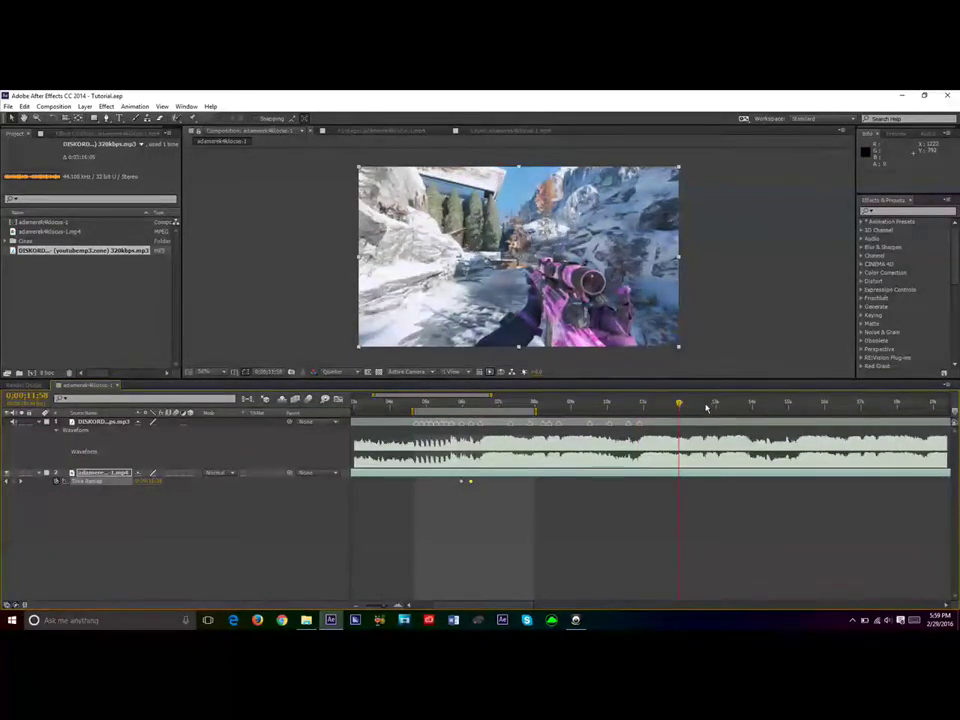
pyautogui.click(706, 406)
pyautogui.click(746, 406)
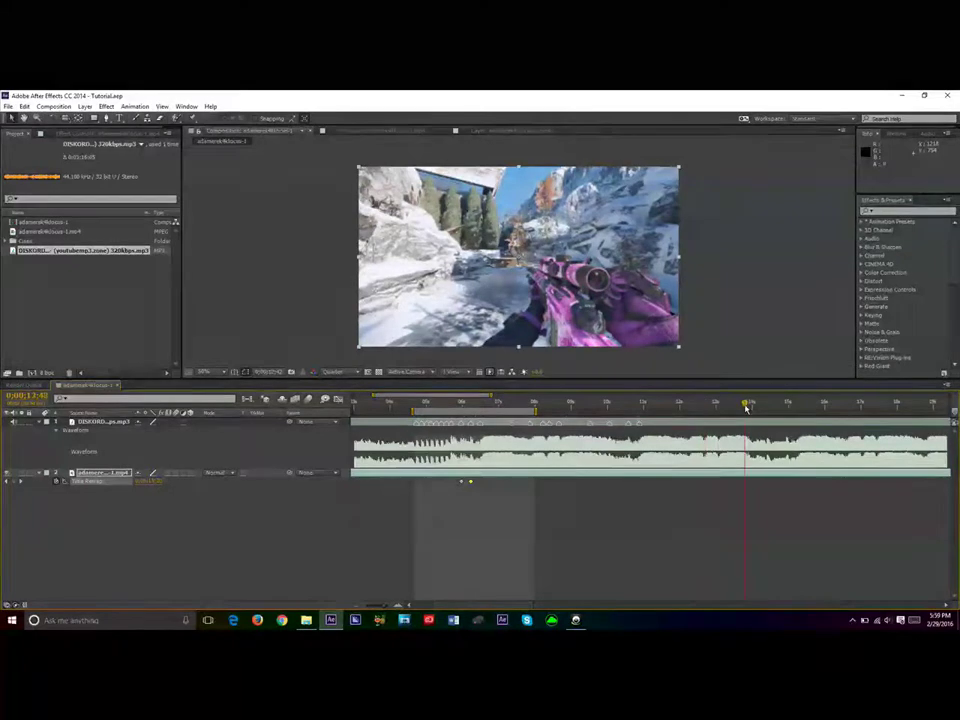
pyautogui.click(754, 405)
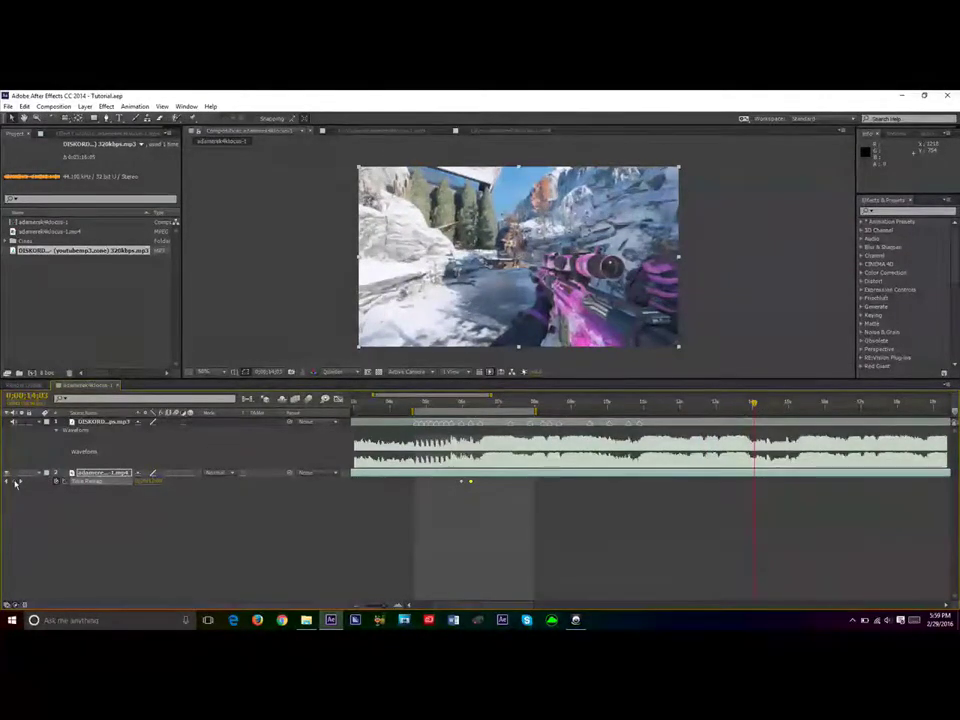
# Step: Move the 0;00;14;03 time remap keyframe to the beat marker at 0;00;06;30 and save the project
pyautogui.moveTo(490, 397); pyautogui.dragTo(472, 397)
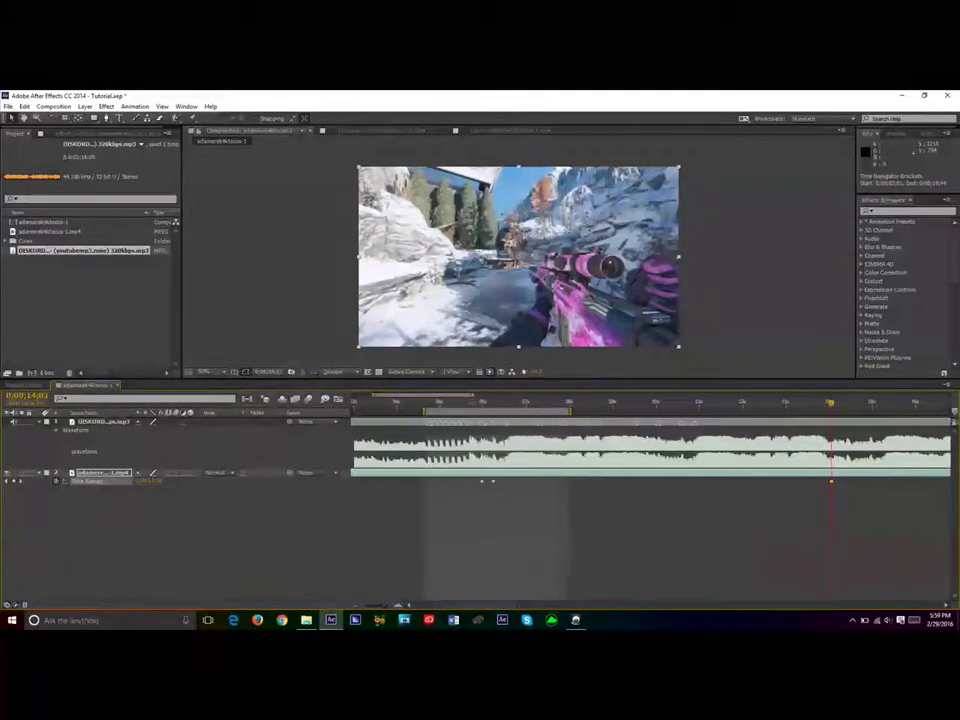
pyautogui.click(509, 403)
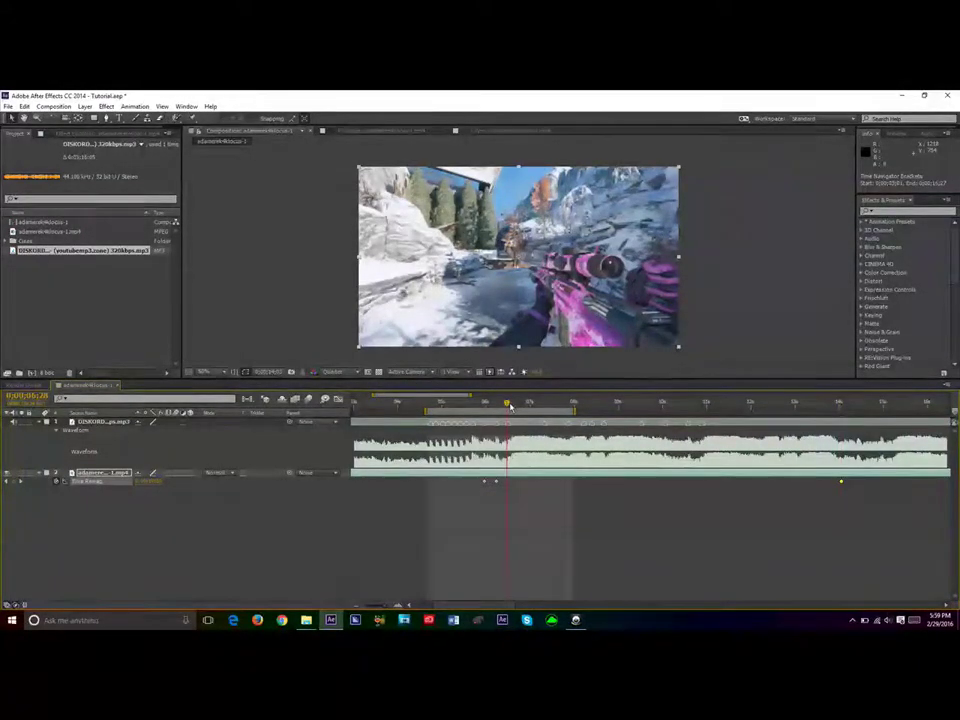
pyautogui.press('capslock')
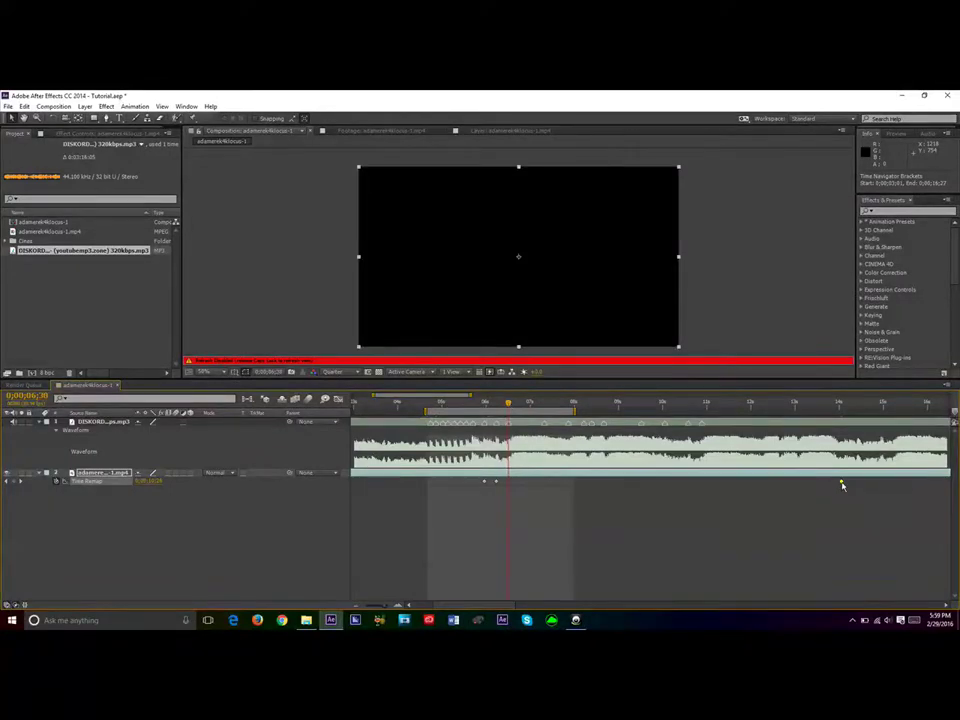
pyautogui.moveTo(840, 483); pyautogui.dragTo(769, 482)
pyautogui.moveTo(564, 482); pyautogui.dragTo(508, 482)
pyautogui.press('capslock')
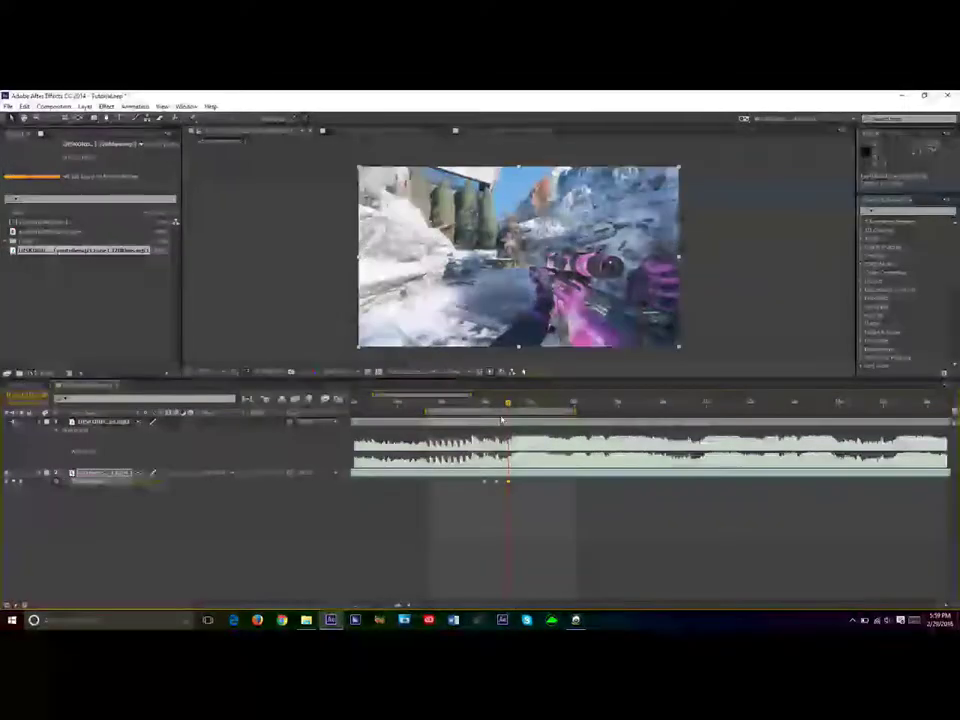
pyautogui.hotkey('ctrl', 's')
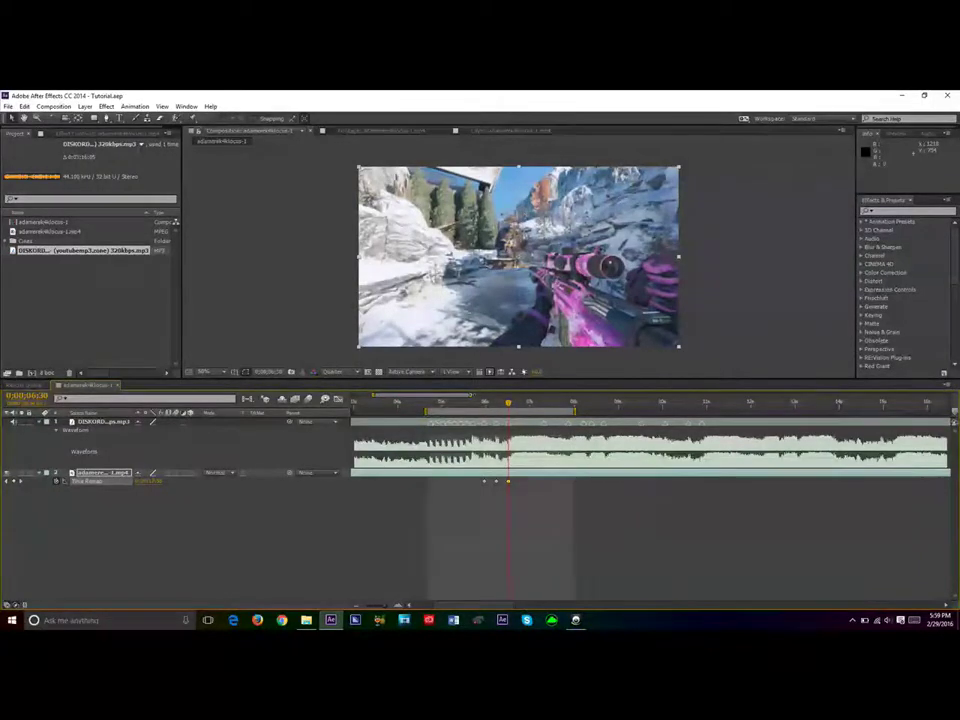
# Step: Show the gameplay layer's Time Remap curve in the Graph Editor, framed closely around its three keyframes
pyautogui.moveTo(472, 395); pyautogui.dragTo(458, 396)
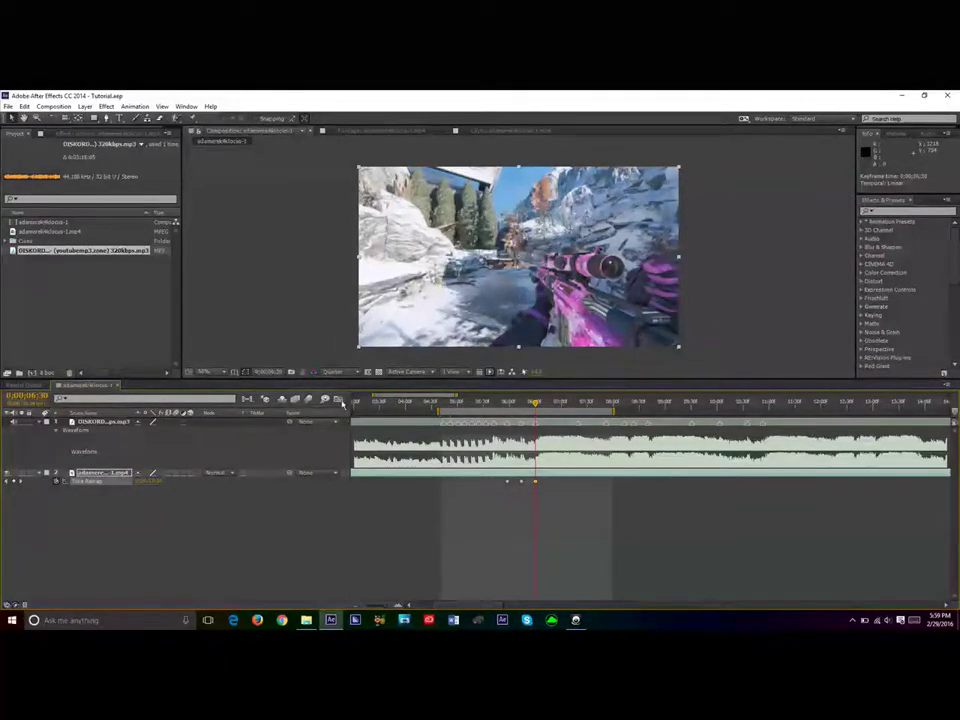
pyautogui.click(338, 400)
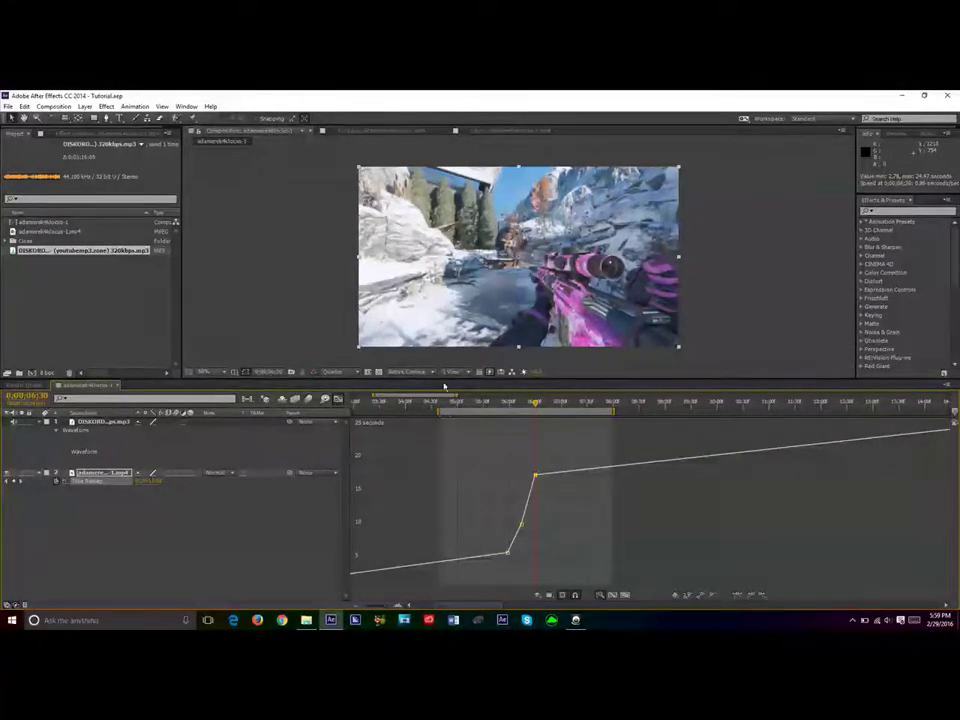
pyautogui.moveTo(457, 395); pyautogui.dragTo(480, 396)
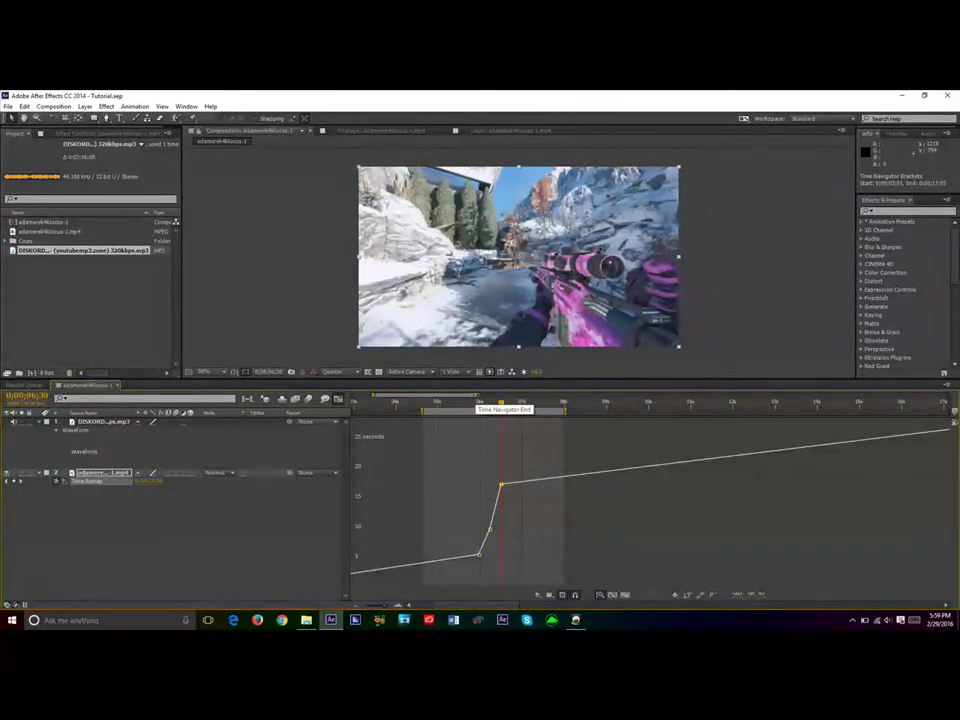
pyautogui.moveTo(480, 396); pyautogui.dragTo(391, 396)
pyautogui.moveTo(469, 407); pyautogui.dragTo(474, 410)
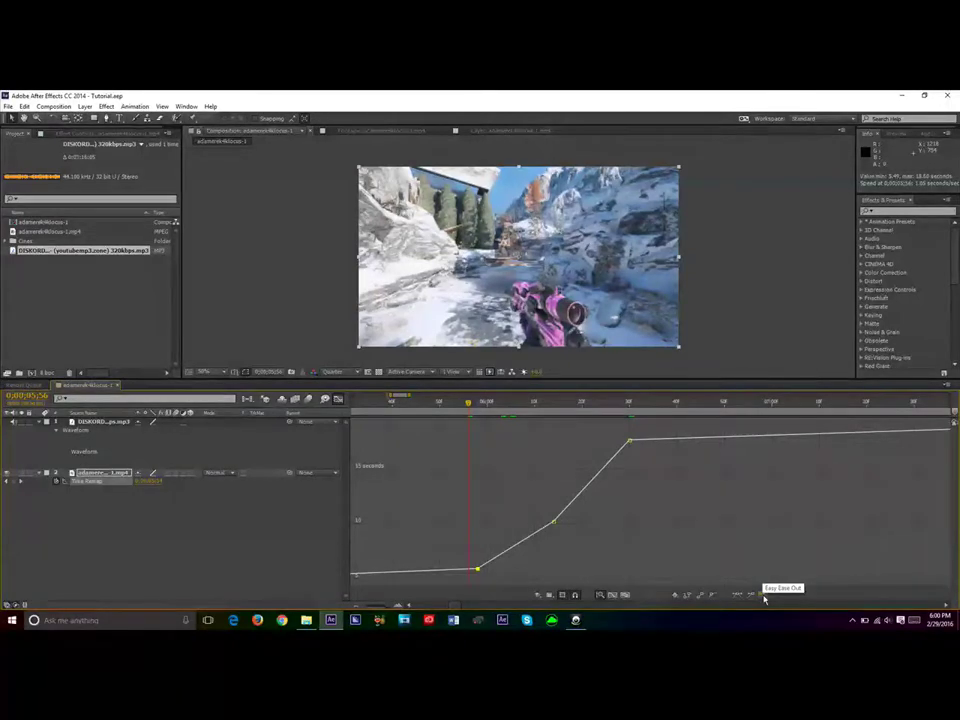
# Step: Apply Easy Ease Out to the time remap keyframe at 0;00;05;58 and pull its outgoing handle almost vertically up
pyautogui.click(765, 597)
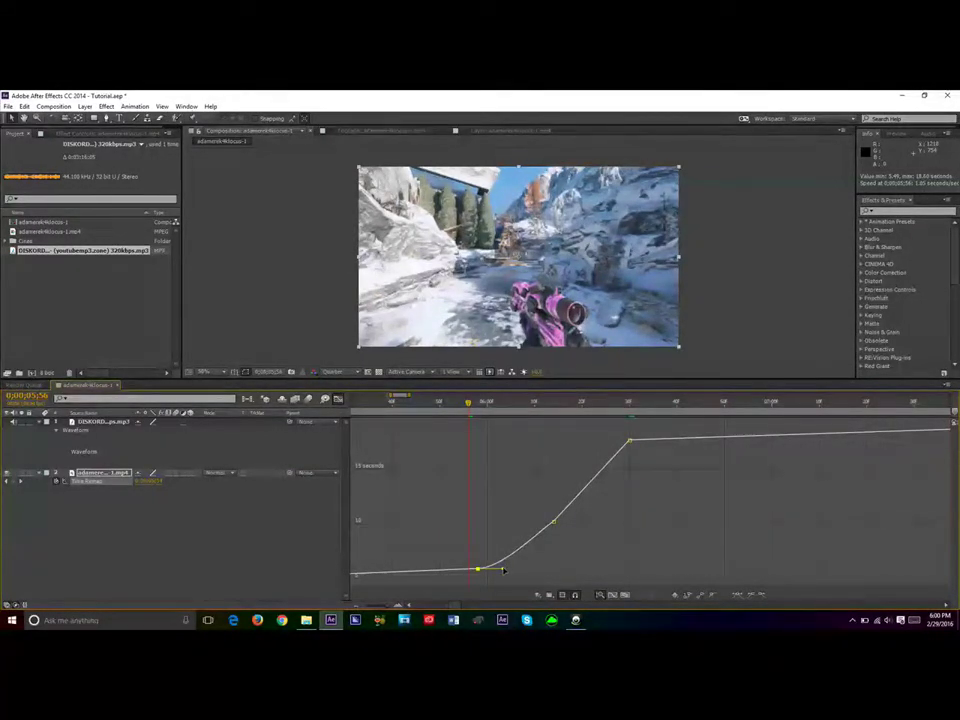
pyautogui.moveTo(503, 571); pyautogui.dragTo(450, 520)
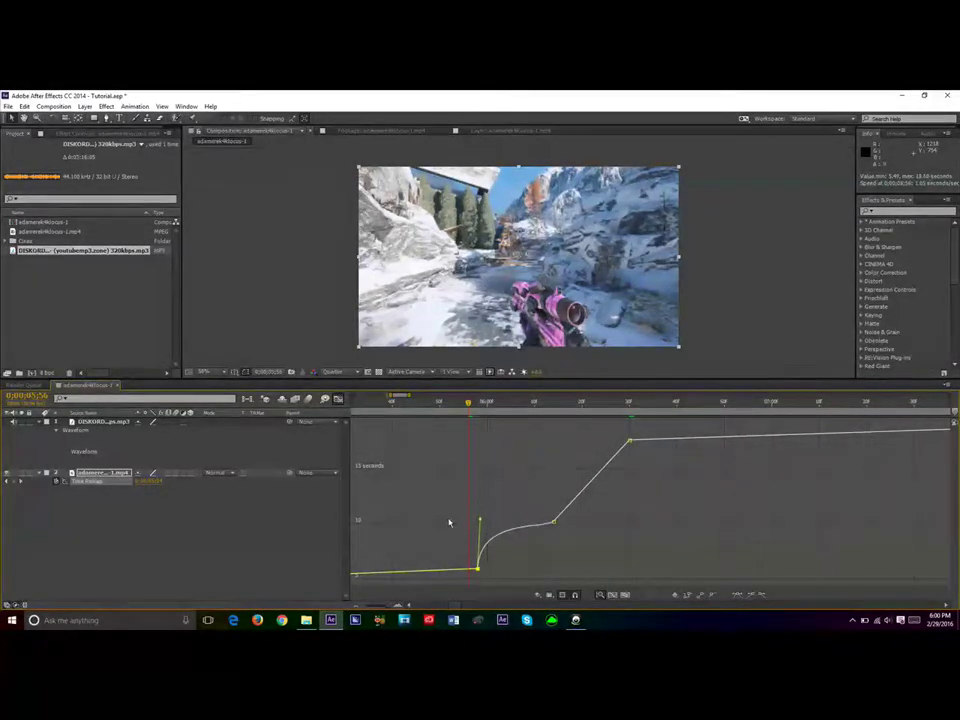
pyautogui.press('capslock')
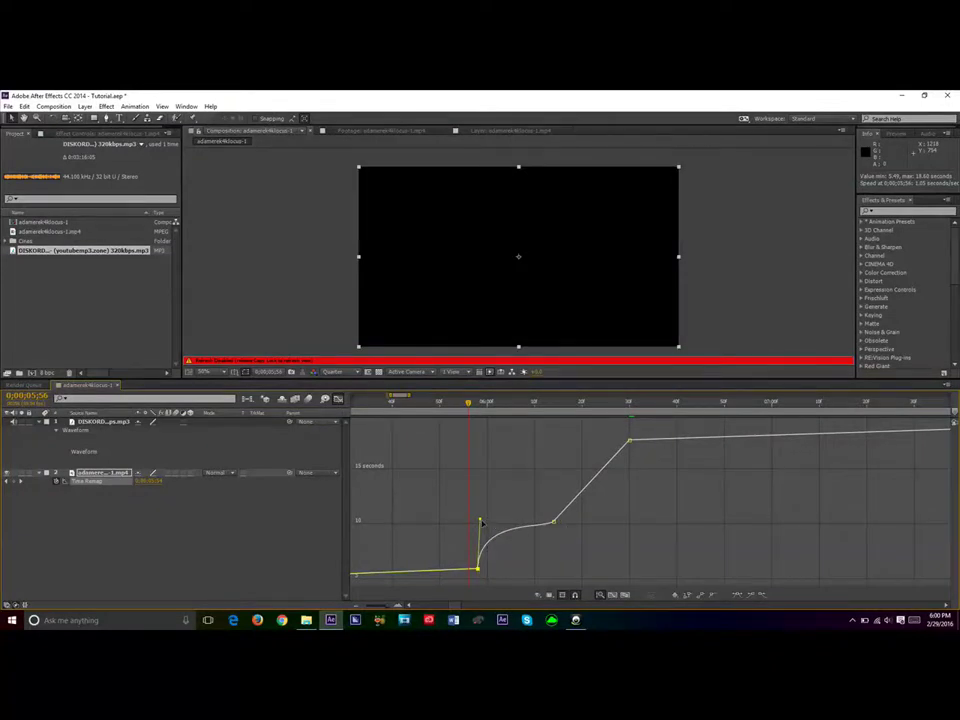
pyautogui.moveTo(480, 522)
pyautogui.mouseDown()
pyautogui.moveTo(481, 535)
pyautogui.moveTo(481, 525)
pyautogui.mouseUp()
# Step: Apply Easy Ease to the gunshot keyframe at 0;00;06;14 and pull its incoming handle almost vertically down
pyautogui.click(552, 522)
pyautogui.click(739, 596)
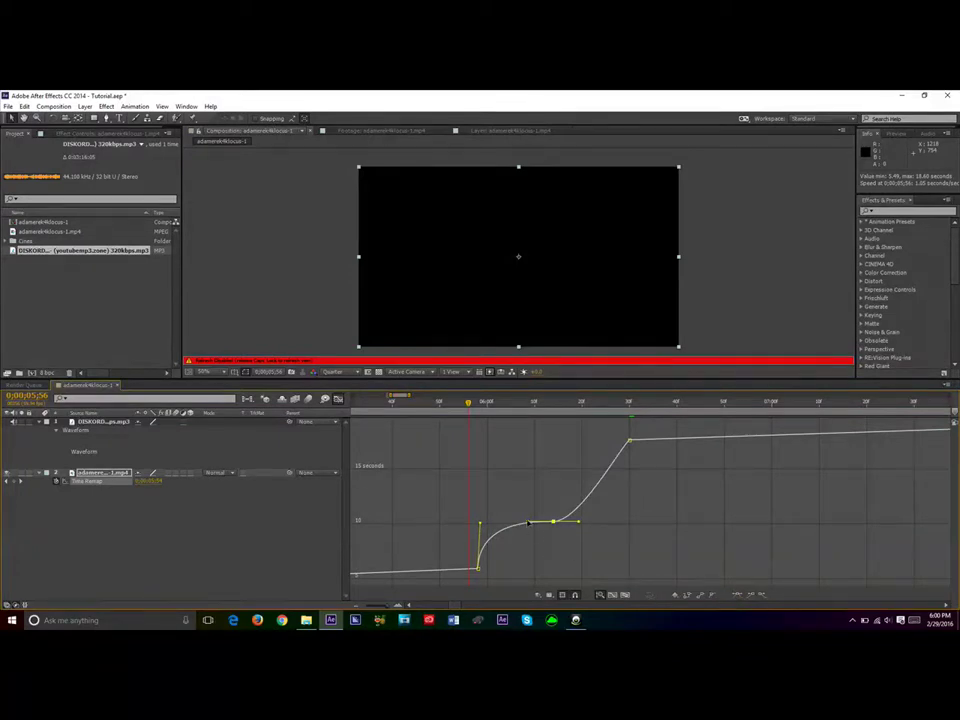
pyautogui.moveTo(528, 522); pyautogui.dragTo(553, 572)
pyautogui.click(481, 531)
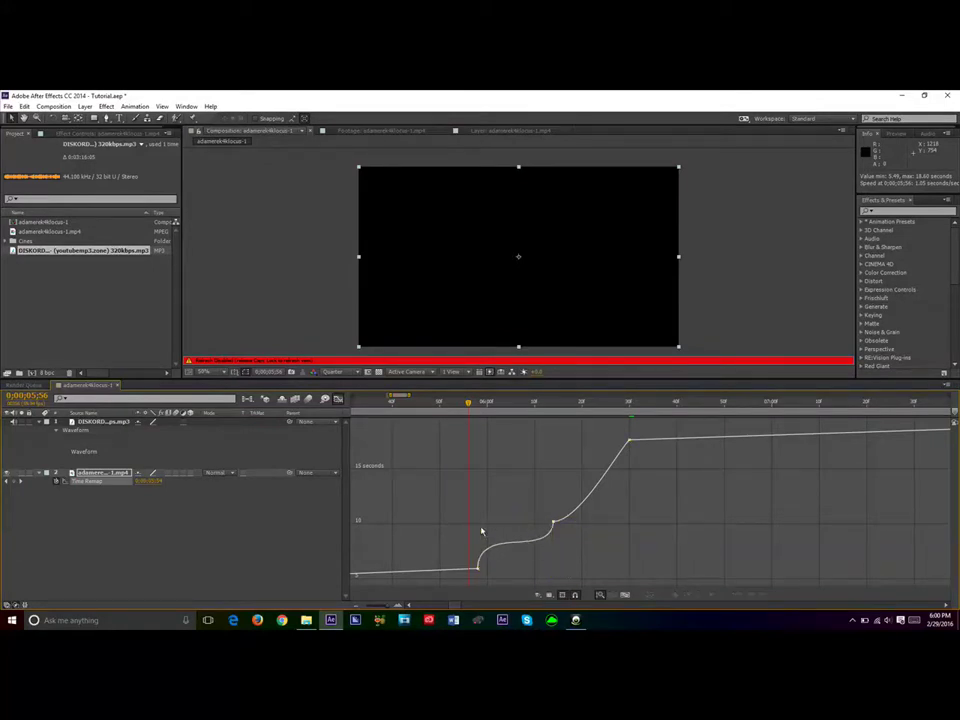
# Step: Try lengthening the gunshot keyframe's incoming handle further down below the curve
pyautogui.click(479, 570)
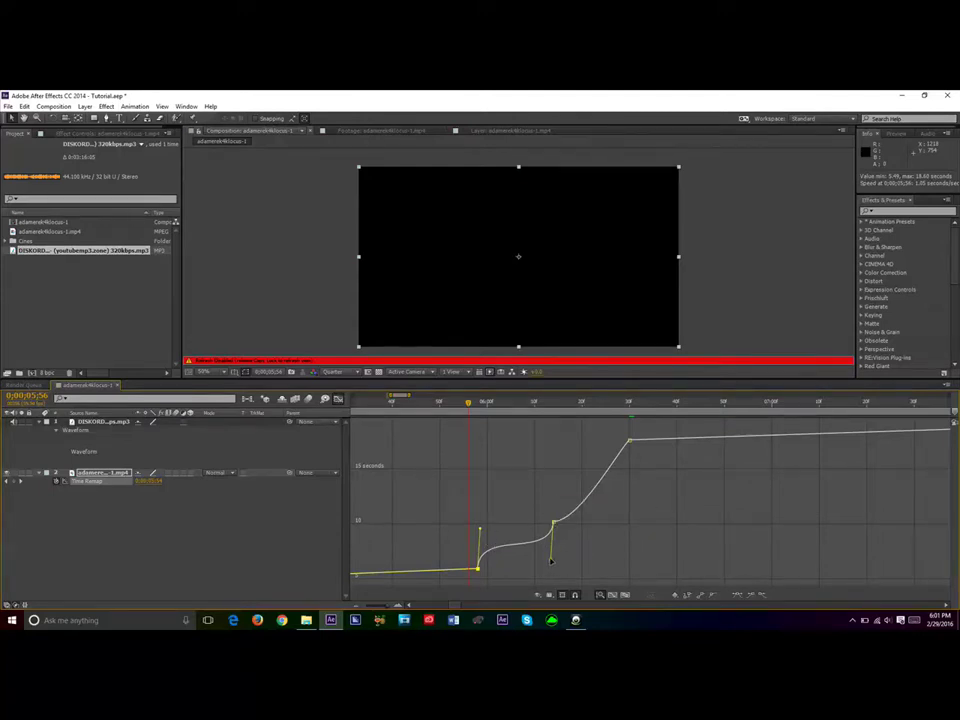
pyautogui.moveTo(550, 562); pyautogui.dragTo(551, 594)
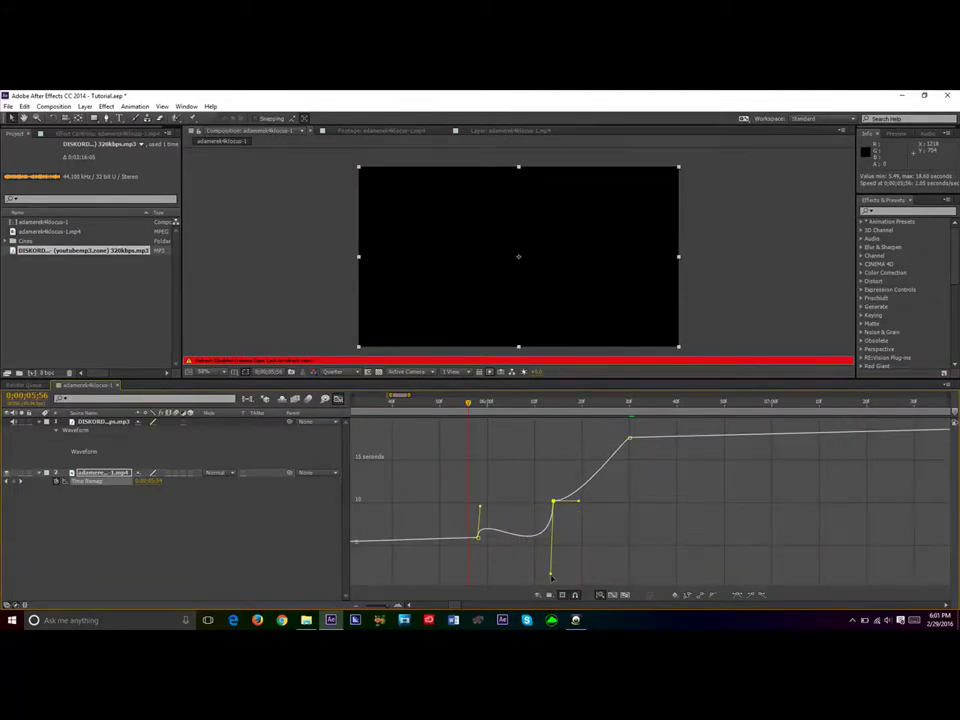
pyautogui.moveTo(551, 578); pyautogui.dragTo(549, 540)
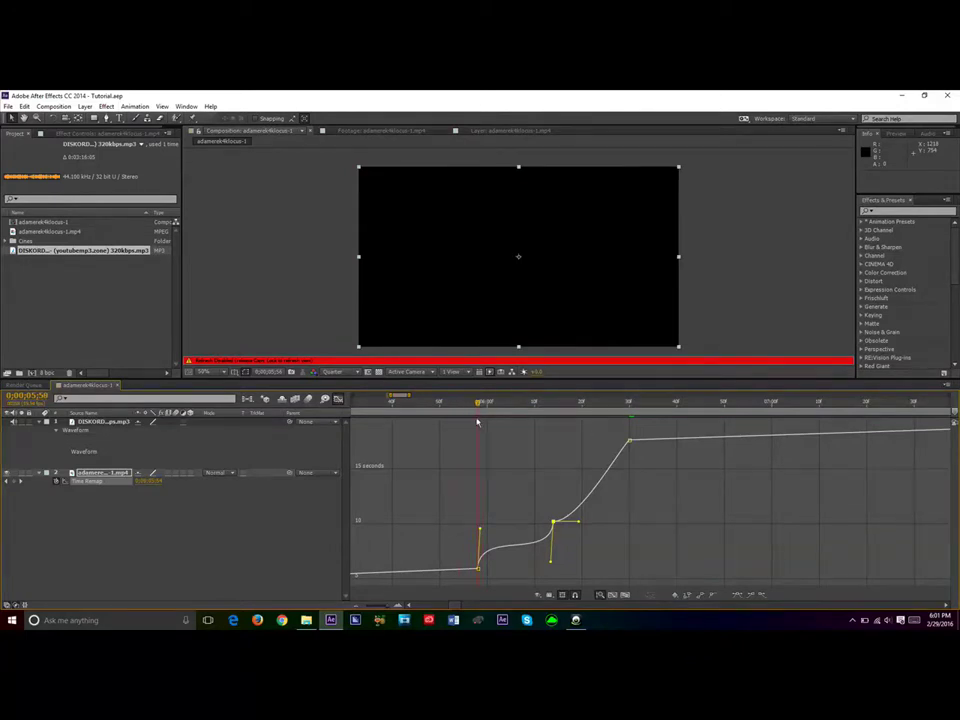
# Step: Move the playhead to the gunshot keyframe at 0;00;06;14 and pull that keyframe's outgoing handle almost vertically up
pyautogui.moveTo(484, 426); pyautogui.dragTo(553, 452)
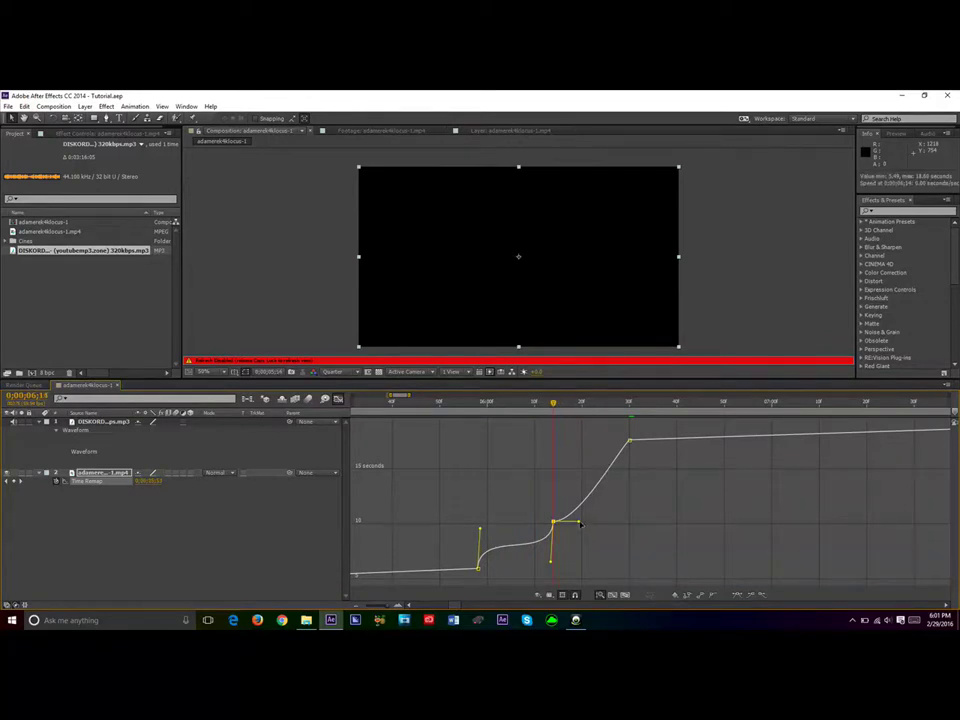
pyautogui.moveTo(579, 522); pyautogui.dragTo(553, 440)
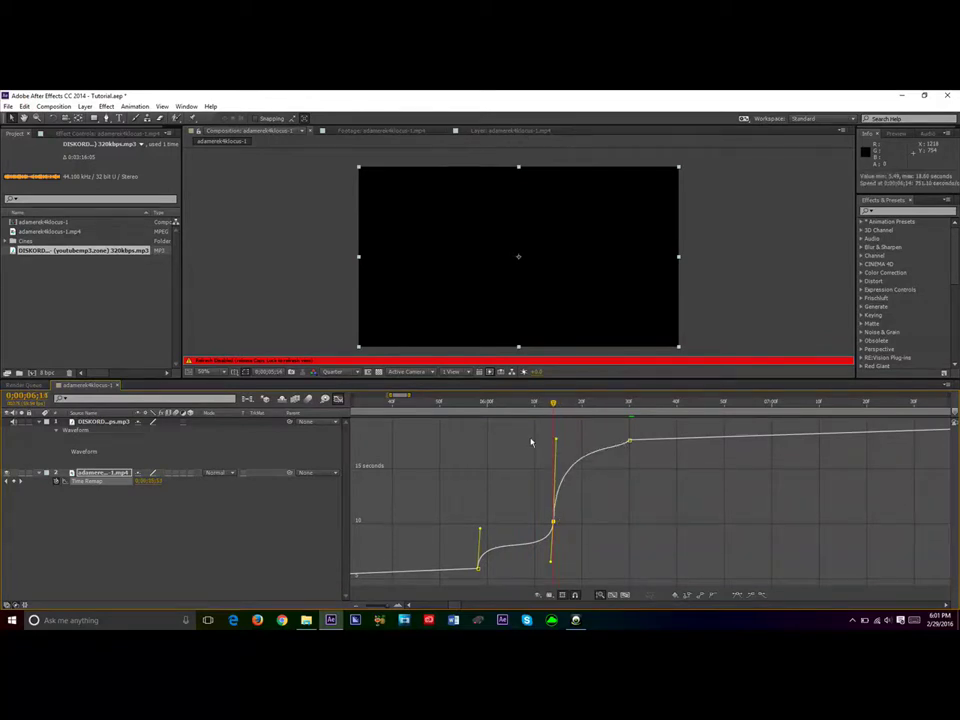
# Step: Apply Easy Ease In to the keyframe at 0;00;06;30, pull its incoming handle almost vertically down, and shorten the gunshot keyframe's outgoing handle
pyautogui.click(629, 441)
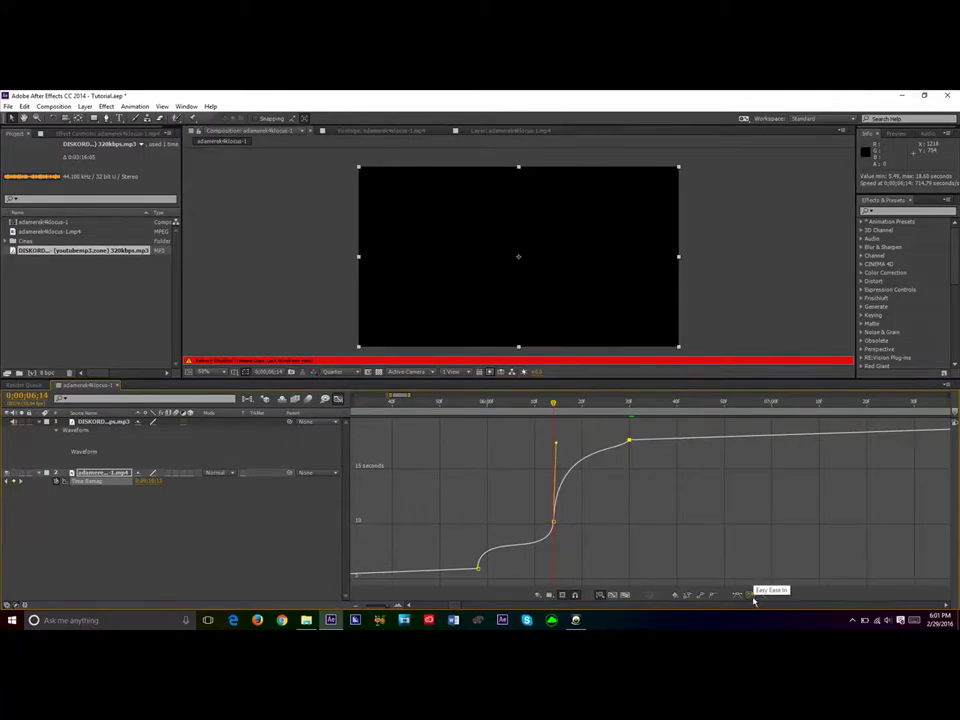
pyautogui.click(750, 596)
pyautogui.moveTo(604, 441); pyautogui.dragTo(626, 500)
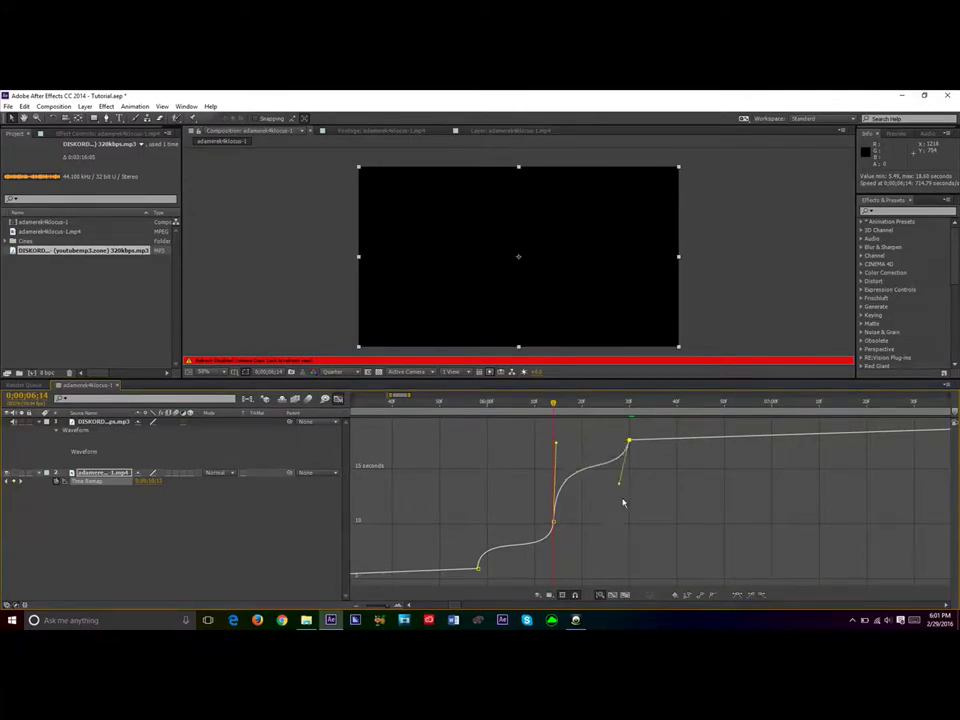
pyautogui.moveTo(557, 443); pyautogui.dragTo(557, 456)
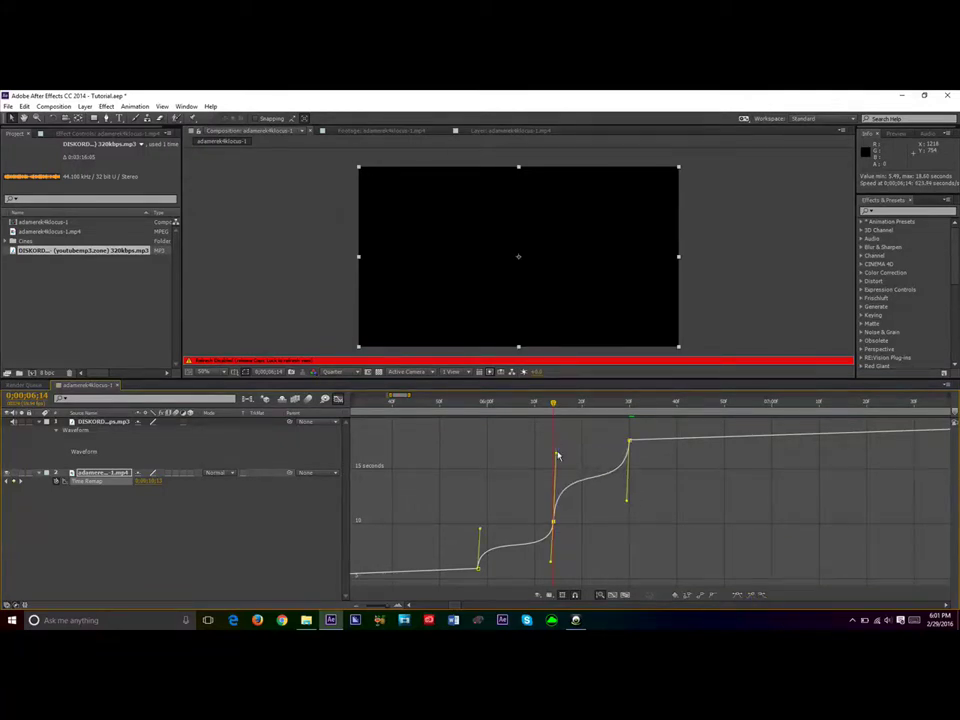
pyautogui.moveTo(627, 502); pyautogui.dragTo(632, 517)
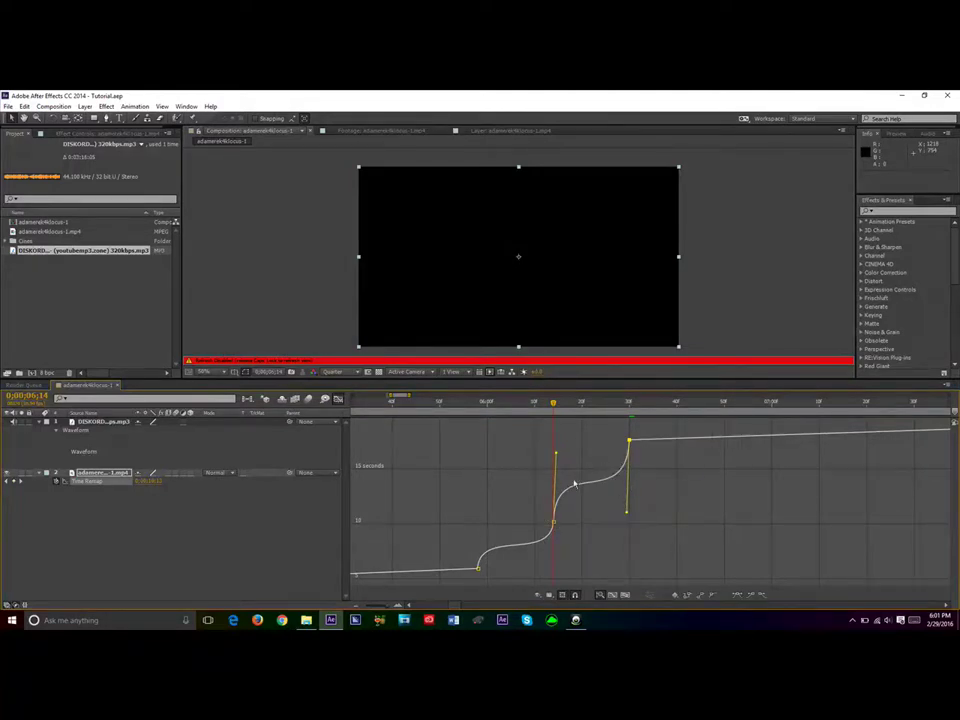
# Step: Leave the graph view and trim the gameplay layer's start to the time remap keyframe at 0;00;05;58
pyautogui.click(338, 399)
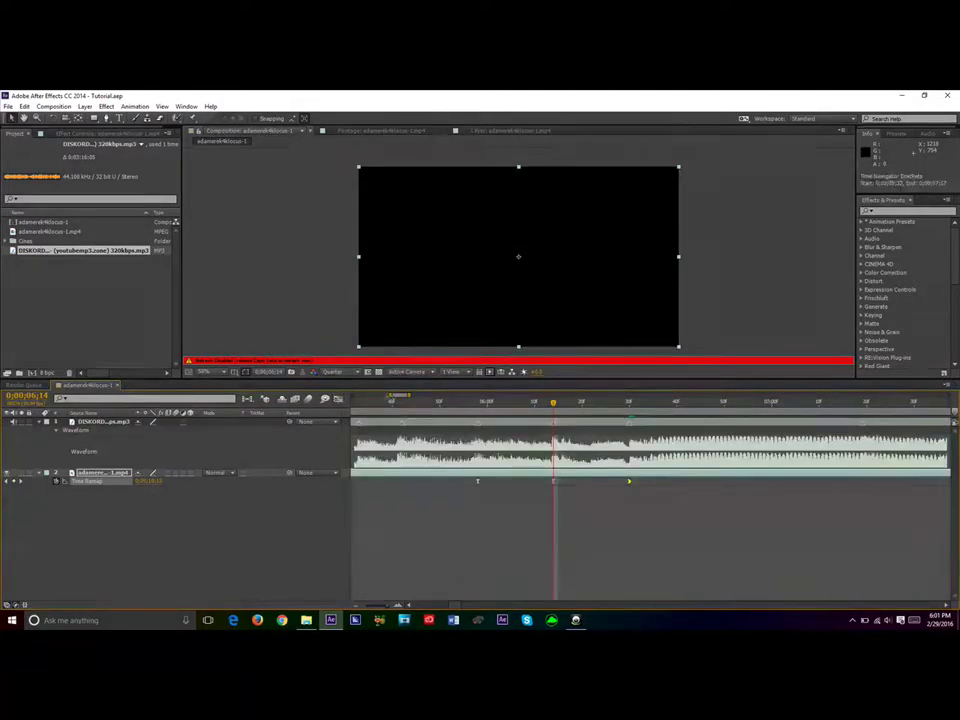
pyautogui.scroll(-3, 633, 409)
pyautogui.click(622, 406)
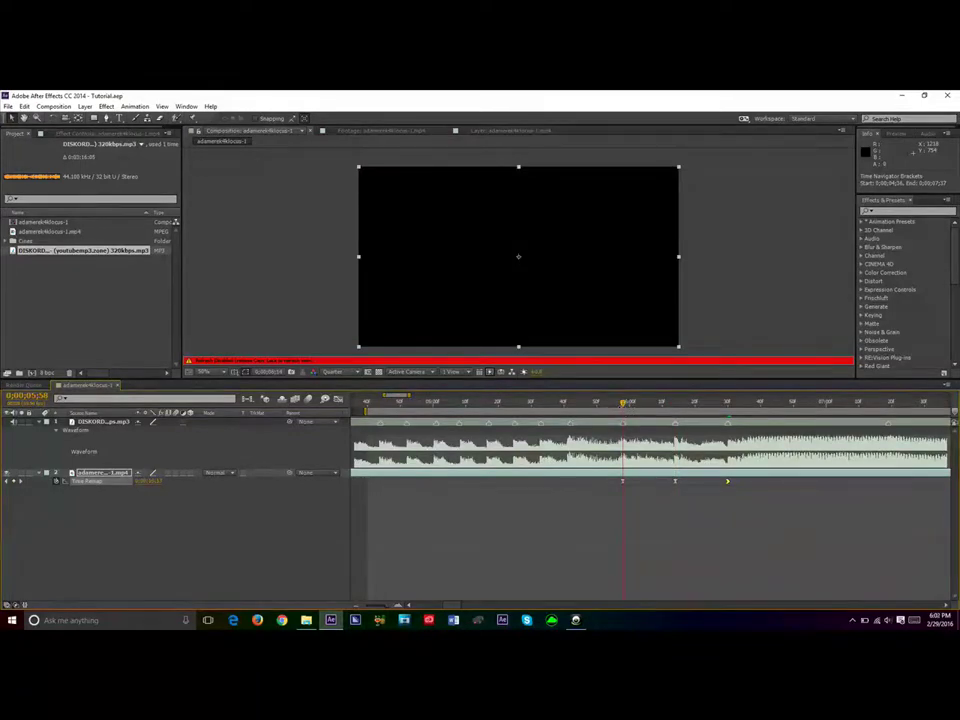
pyautogui.hotkey('alt', '[')
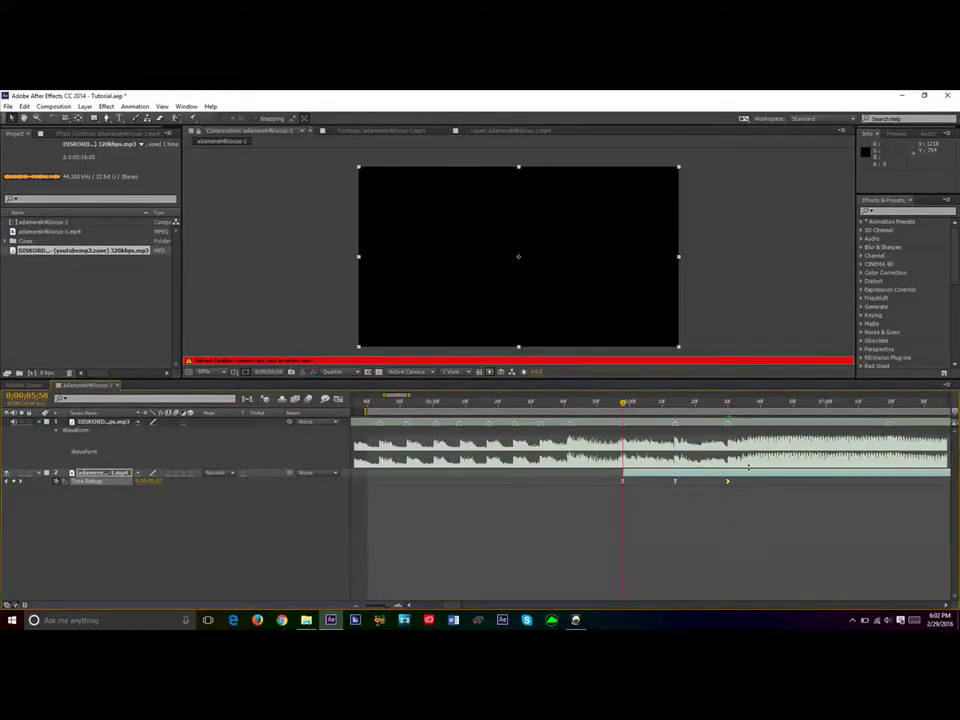
# Step: Preview the retimed clip with the song from the work area start through the keyframe at 0;00;06;30
pyautogui.click(727, 403)
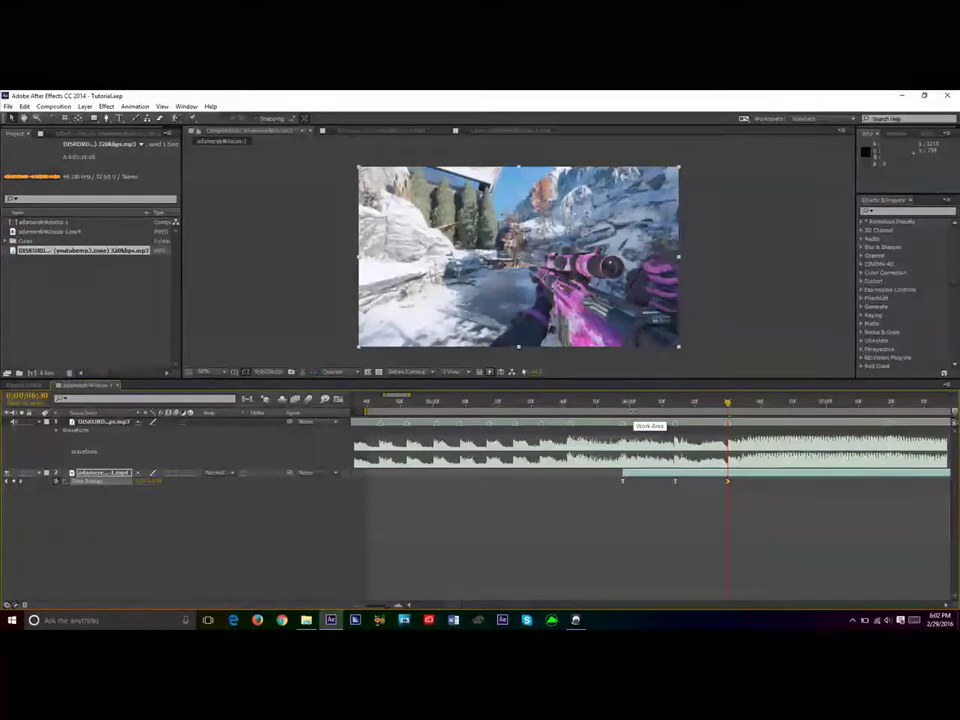
pyautogui.press('KP_0')
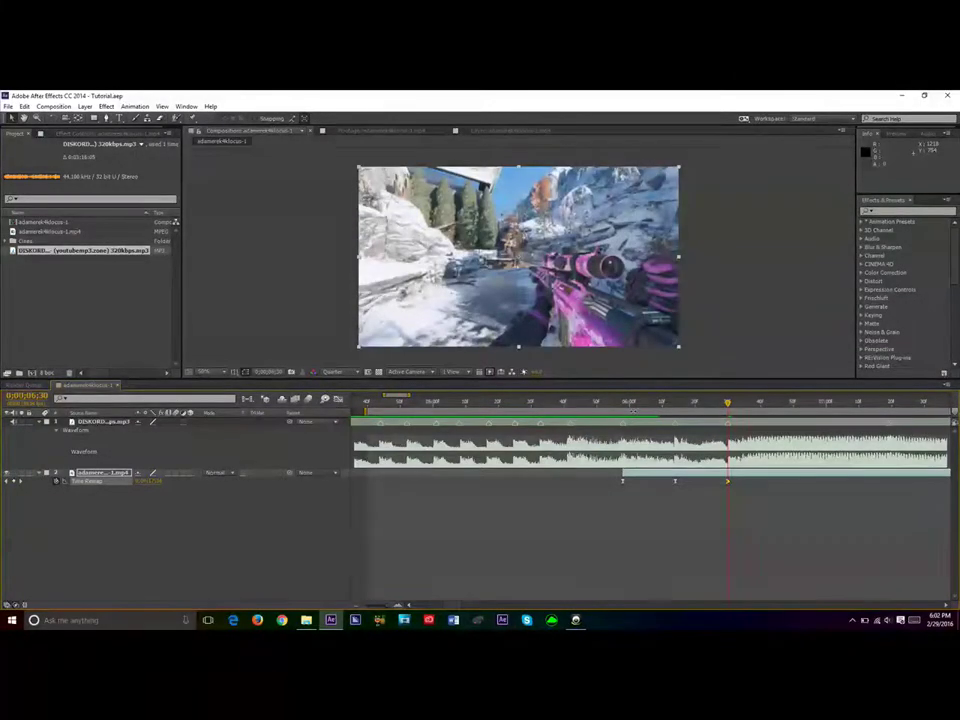
pyautogui.press('KP_0')
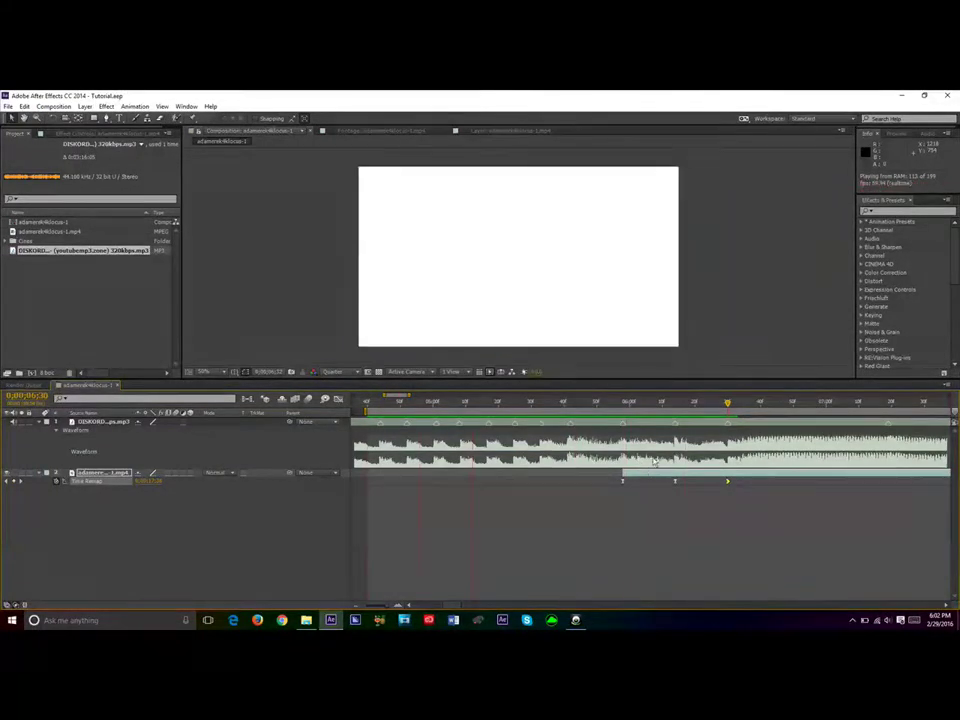
pyautogui.click(613, 403)
pyautogui.moveTo(613, 403); pyautogui.dragTo(726, 521)
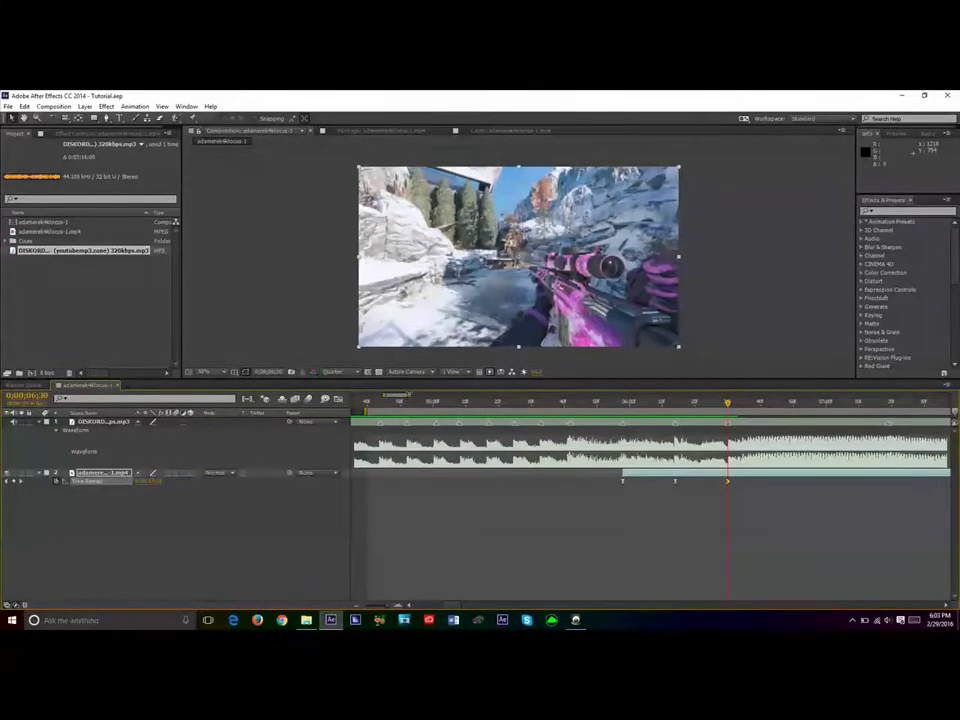
# Step: Find the next gunshot in the gameplay clip and add a time remap keyframe there at 0;00;11;52
pyautogui.moveTo(385, 396); pyautogui.dragTo(427, 408)
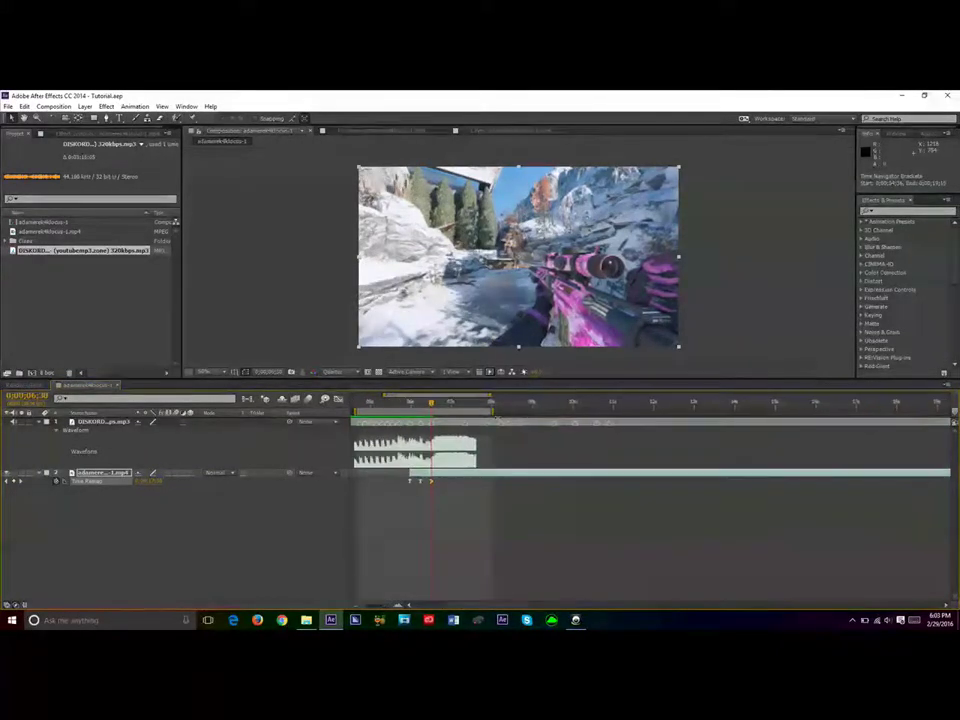
pyautogui.click(429, 407)
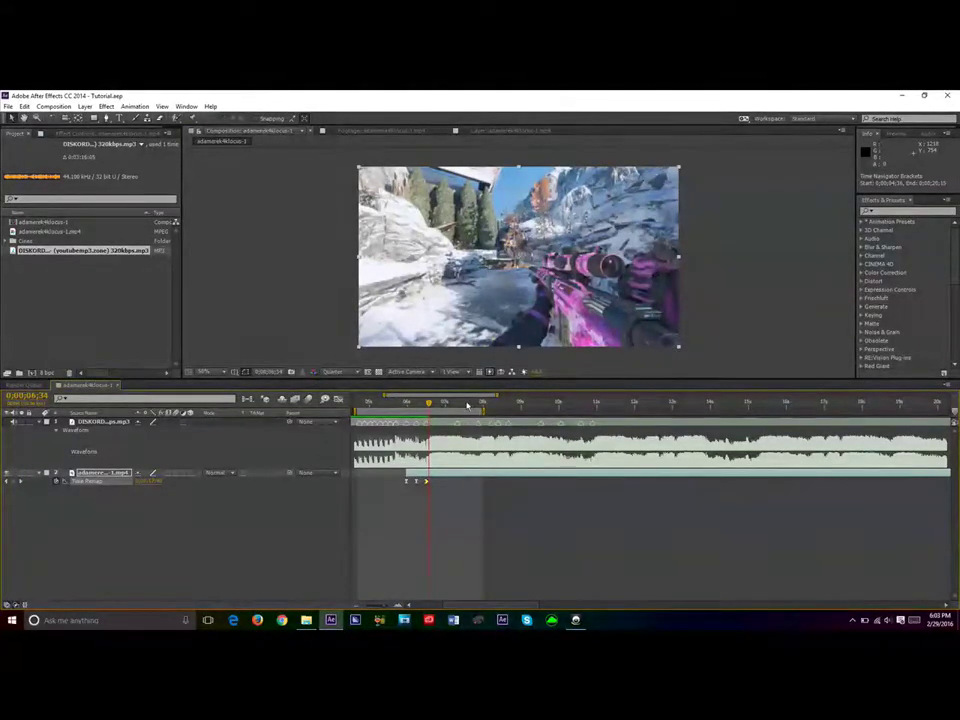
pyautogui.click(466, 404)
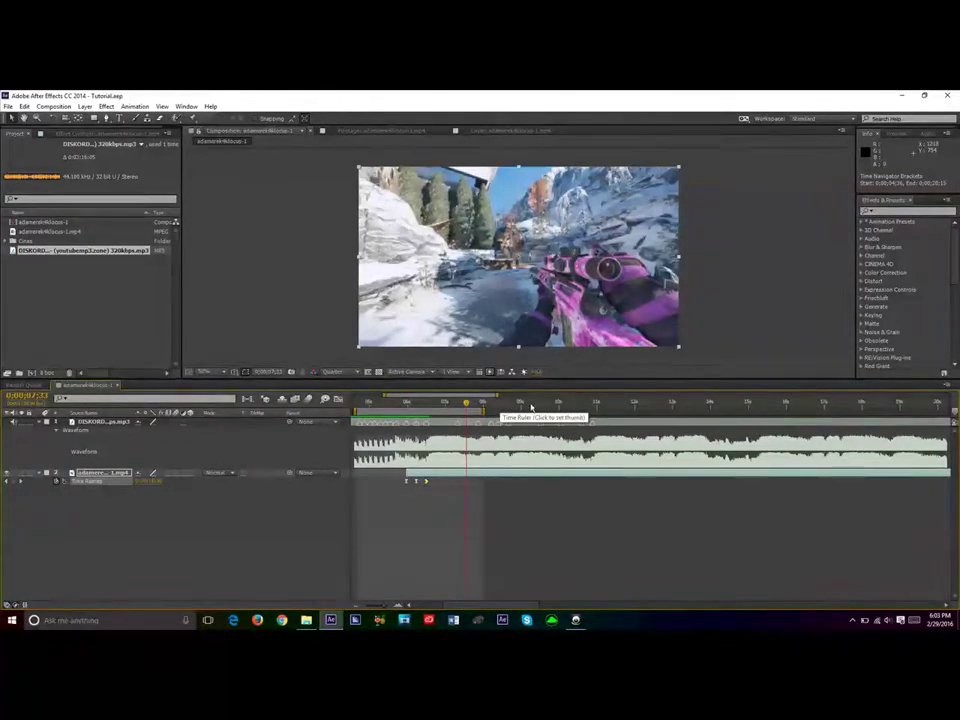
pyautogui.click(531, 405)
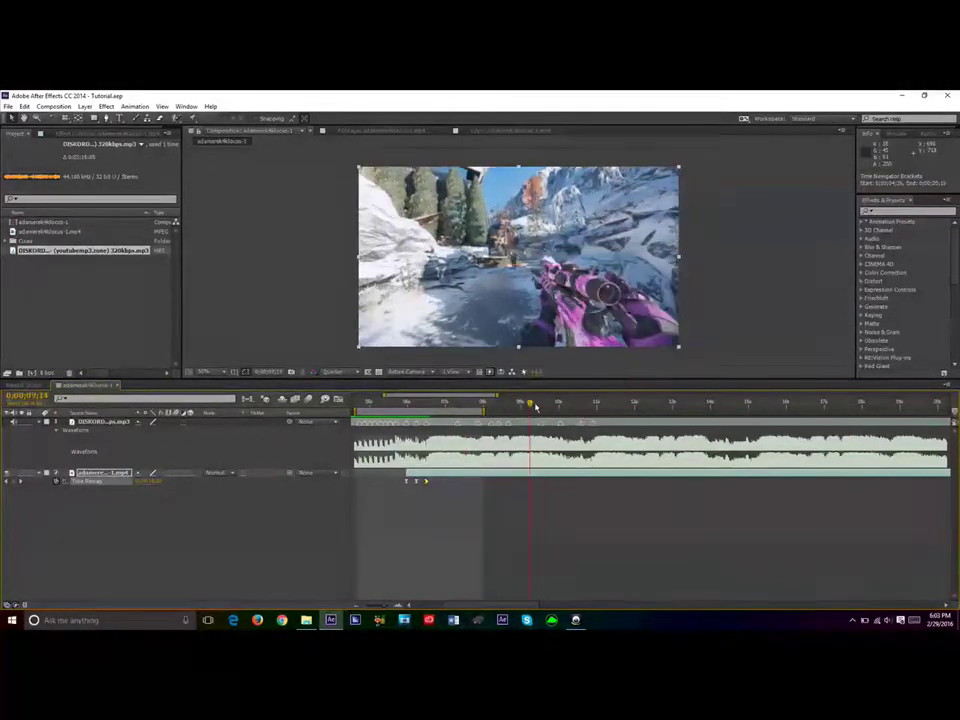
pyautogui.click(622, 406)
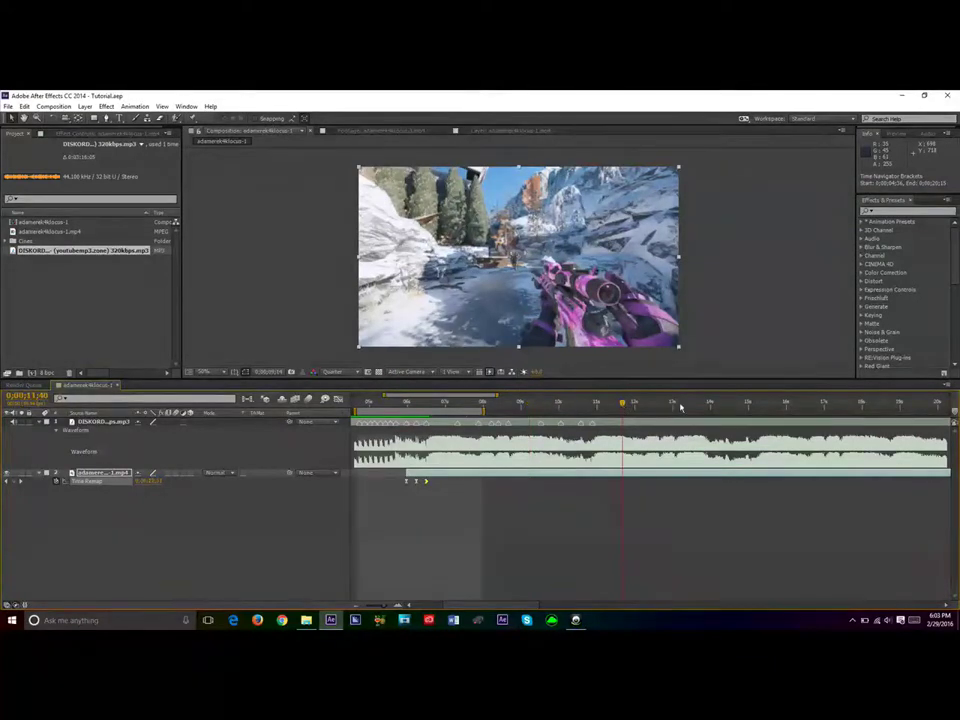
pyautogui.click(638, 404)
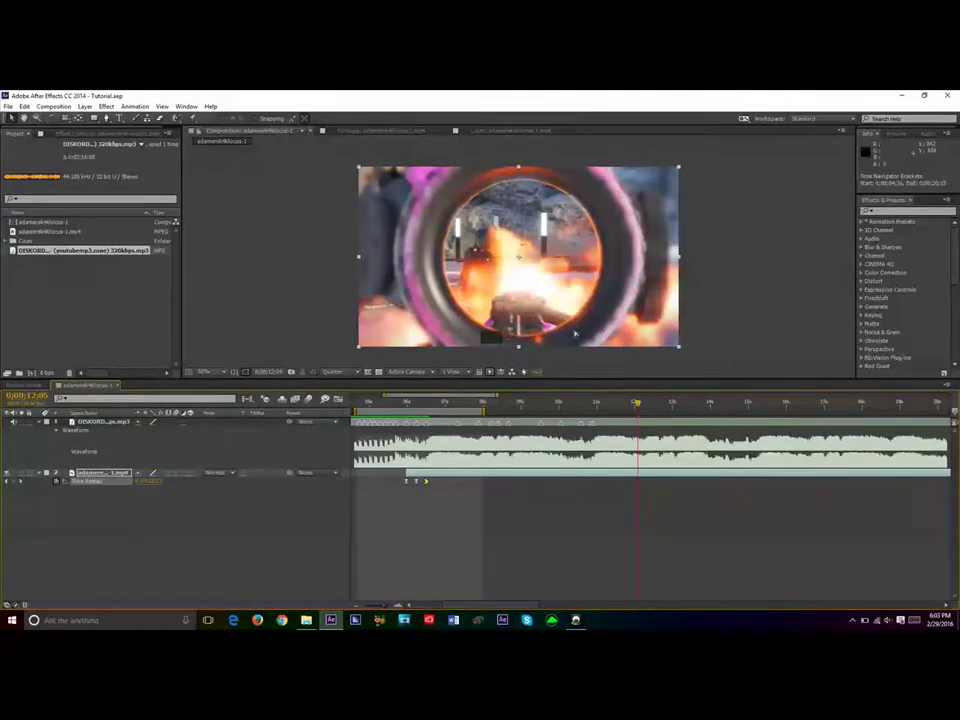
pyautogui.click(632, 407)
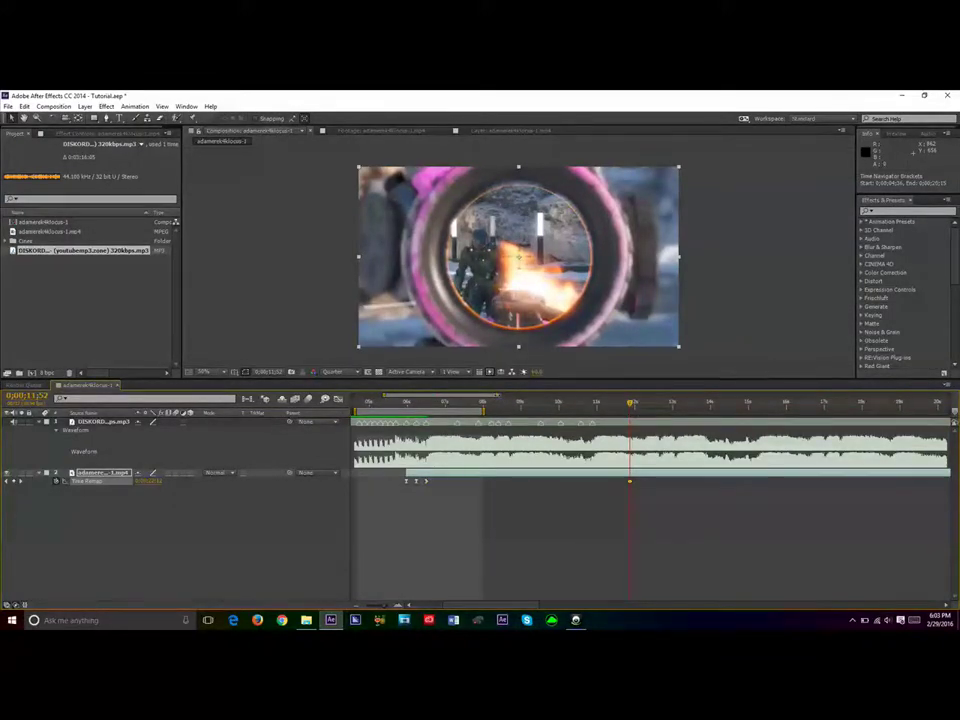
# Step: Move the second gunshot's time remap keyframe to the beat marker at 0;00;07;19 and save the project
pyautogui.moveTo(500, 397)
pyautogui.mouseDown()
pyautogui.moveTo(458, 396)
pyautogui.moveTo(516, 410)
pyautogui.mouseUp()
pyautogui.press('capslock')
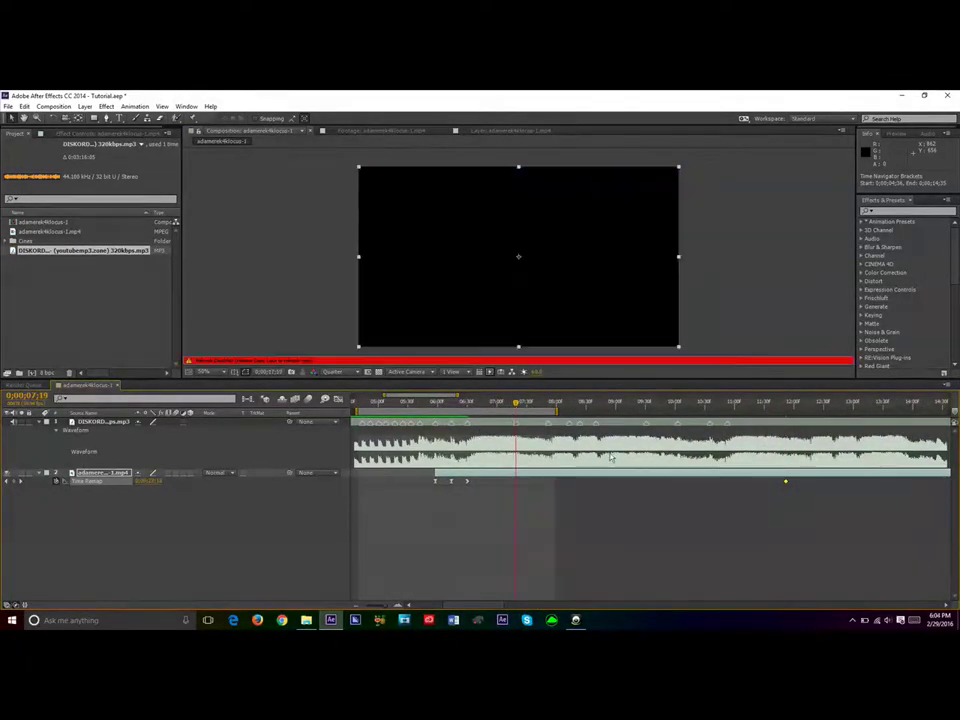
pyautogui.press('capslock')
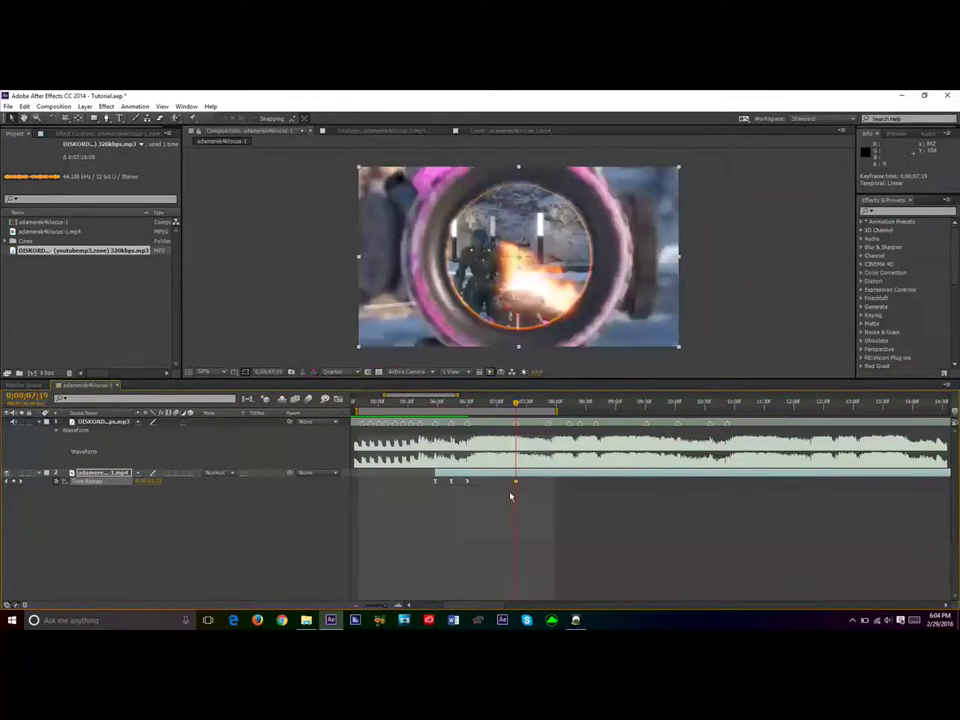
pyautogui.hotkey('ctrl', 's')
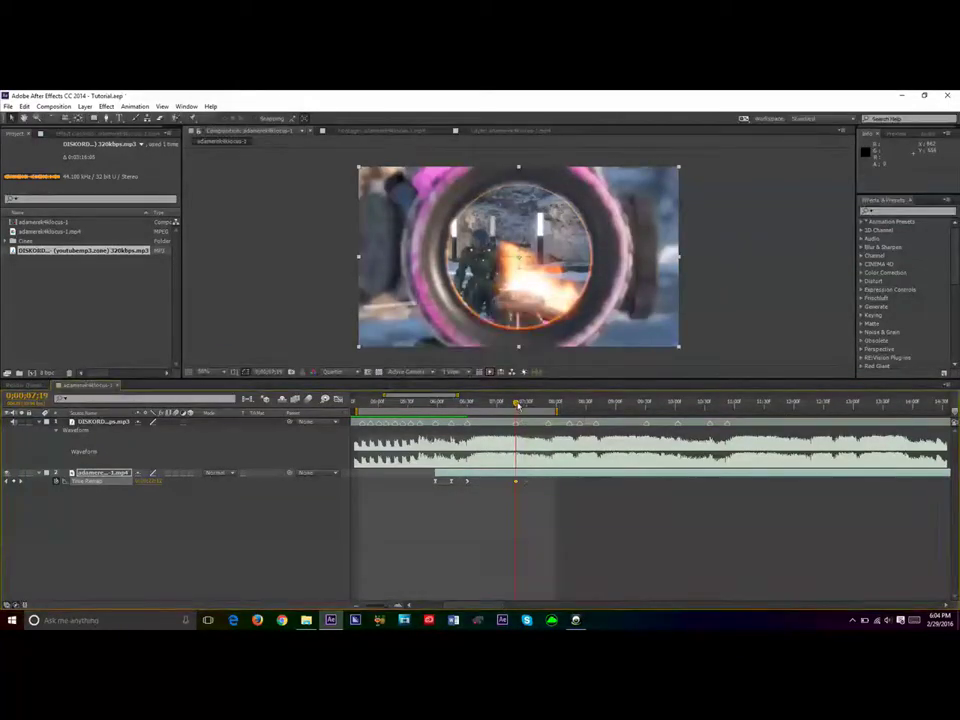
# Step: Scrub the footage following the second gunshot keyframe to examine the next action, and step back through the song's beat markers
pyautogui.click(578, 405)
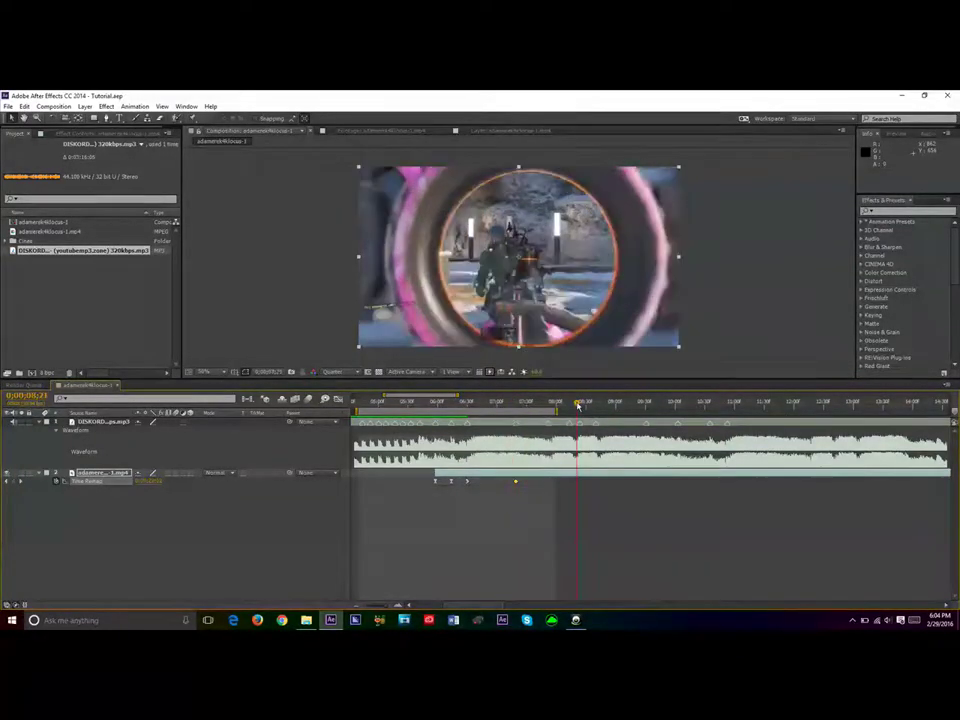
pyautogui.click(646, 405)
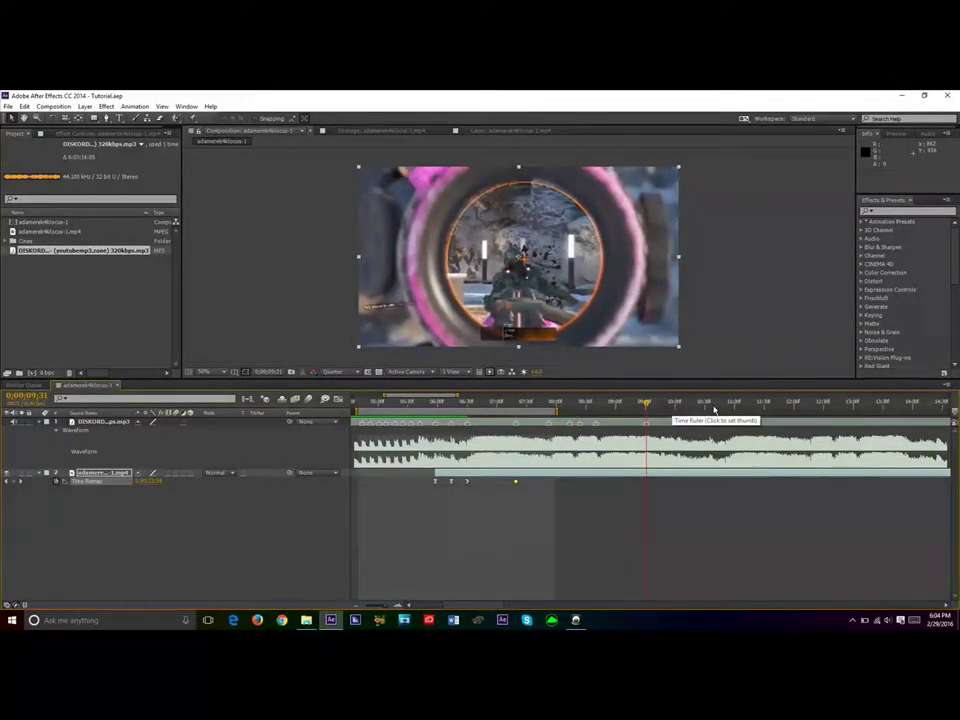
pyautogui.click(718, 407)
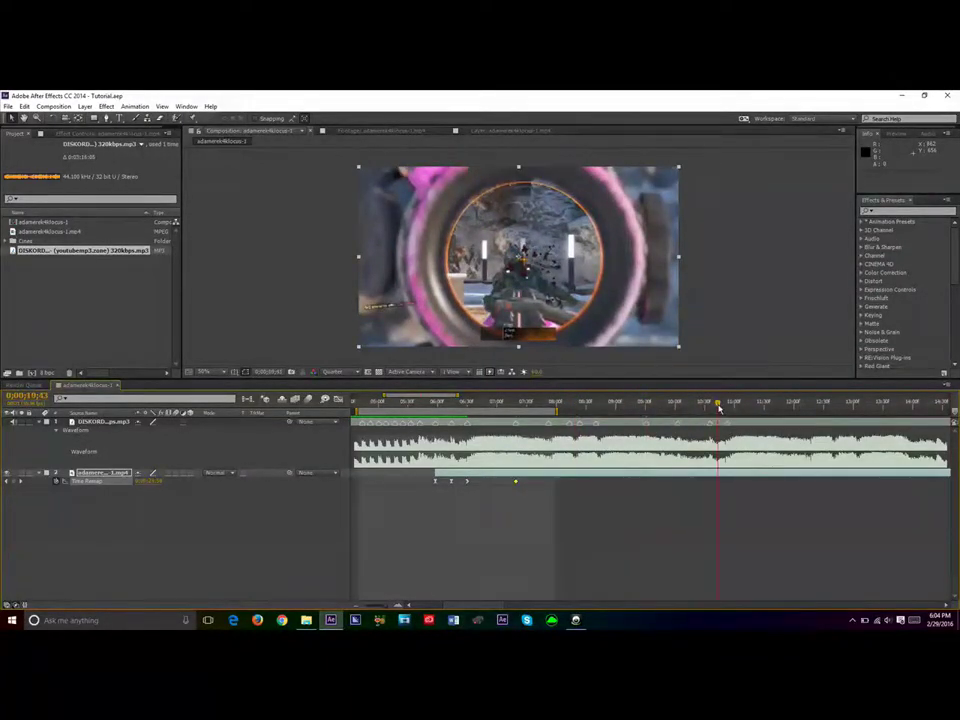
pyautogui.click(762, 410)
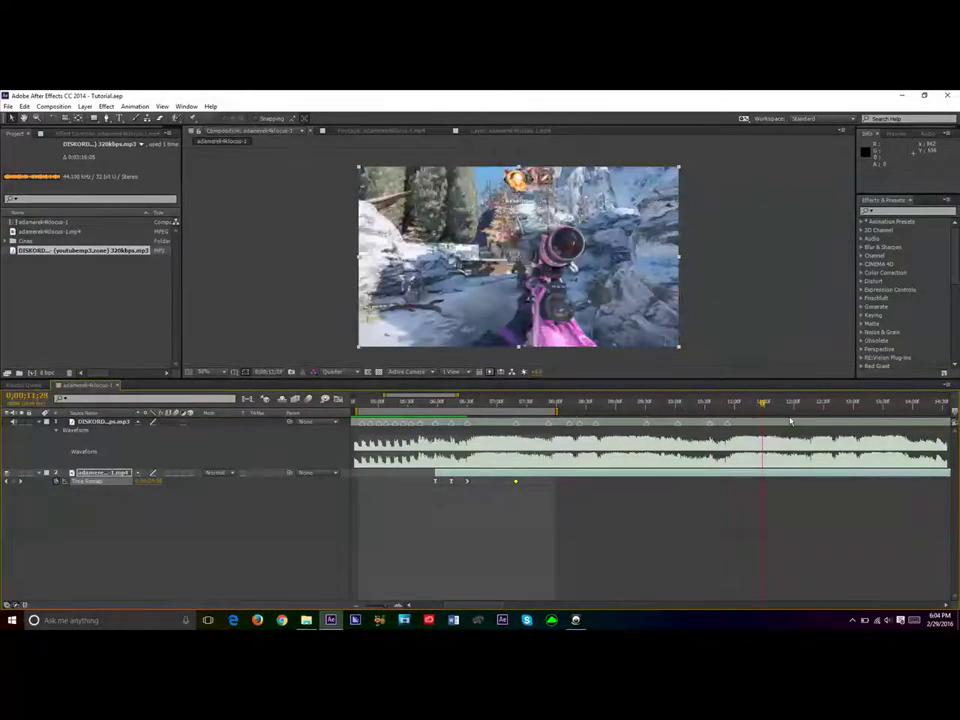
pyautogui.click(793, 404)
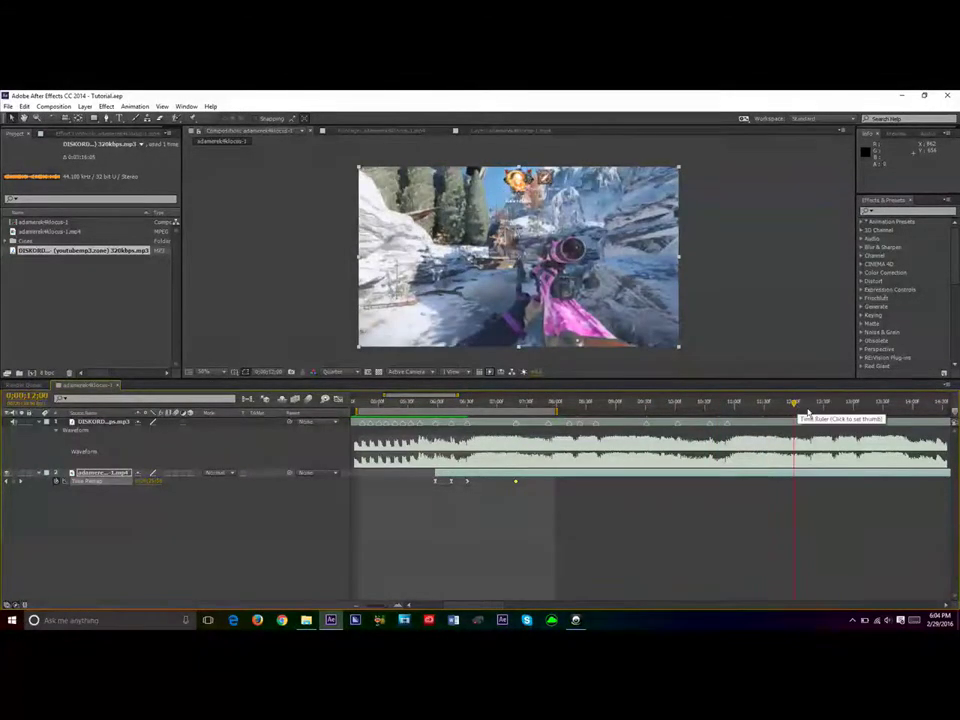
pyautogui.click(819, 408)
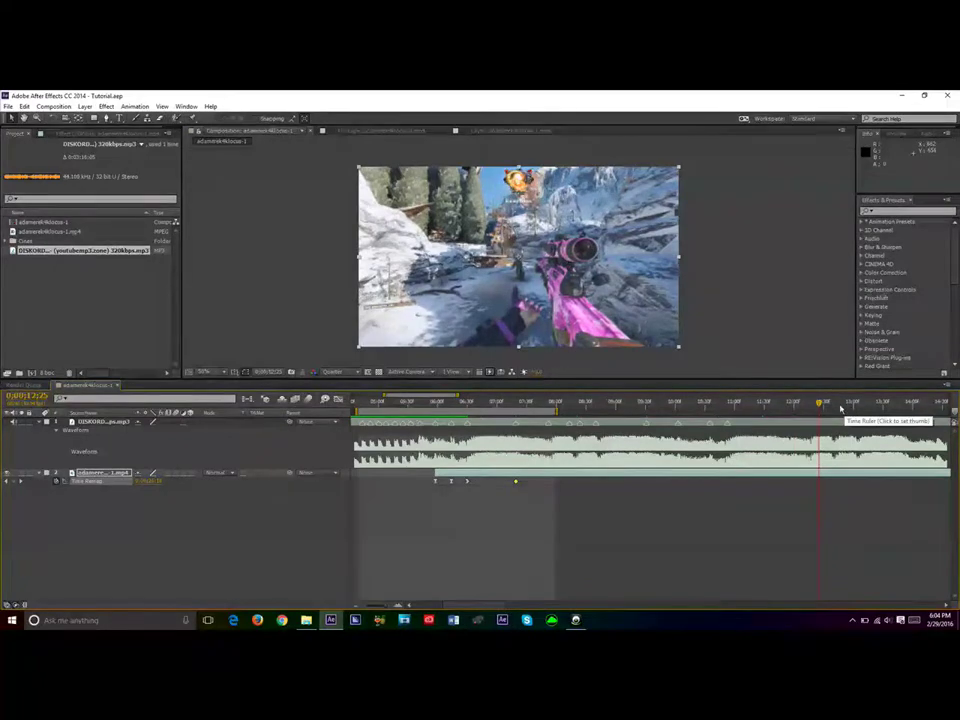
pyautogui.click(831, 407)
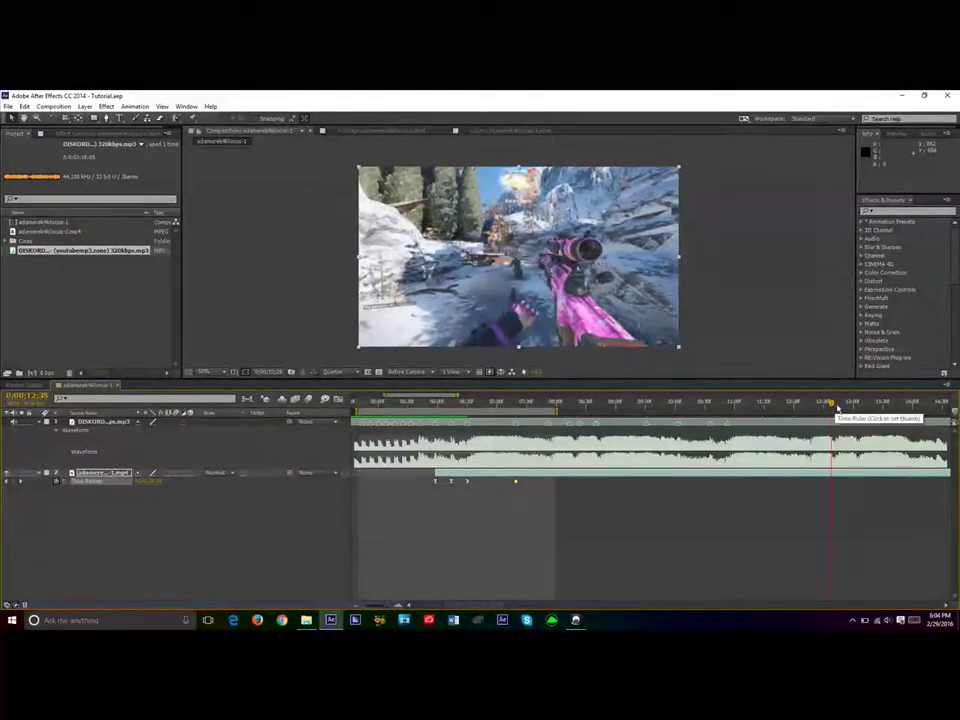
pyautogui.click(838, 407)
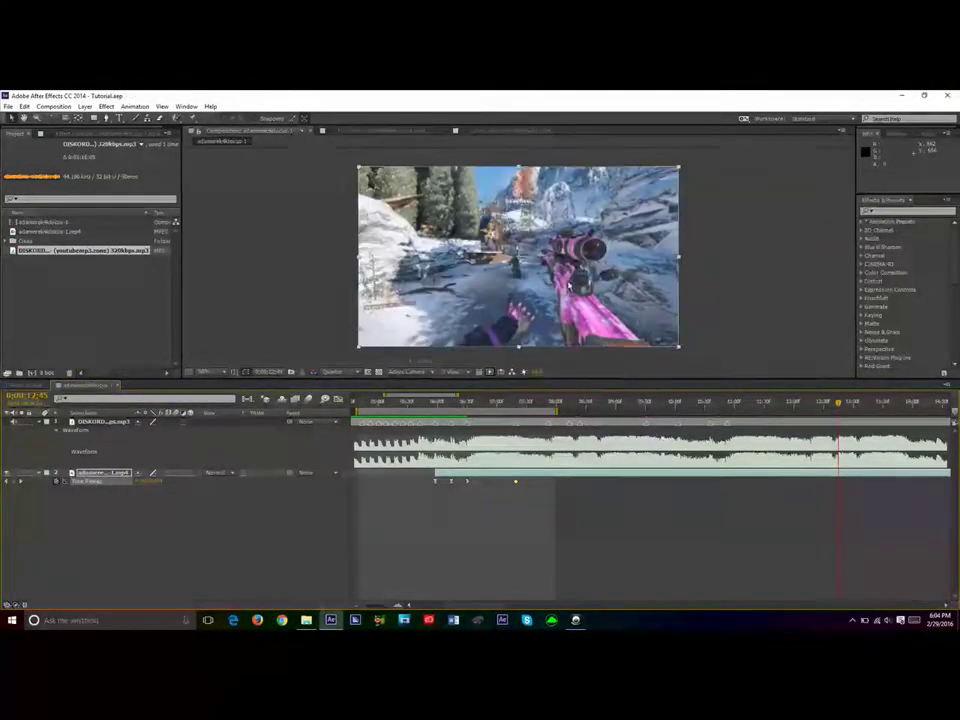
pyautogui.press('j')
pyautogui.press('j')
pyautogui.press('j')
pyautogui.press('j')
pyautogui.press('j')
pyautogui.press('j')
pyautogui.press('j')
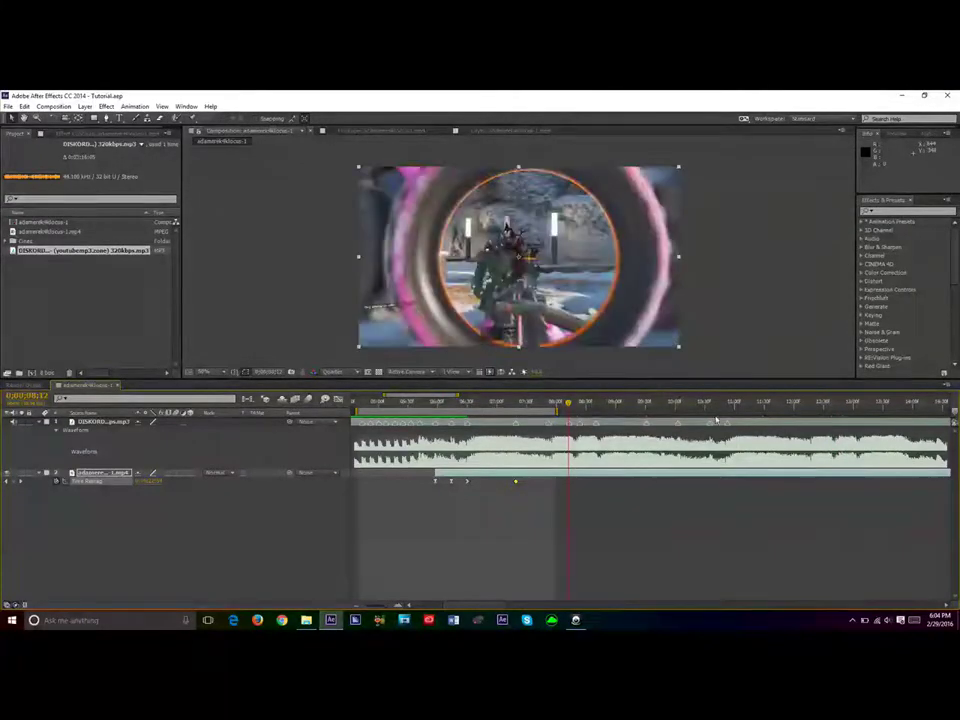
# Step: Locate the end of the action following the second gunshot and add a time remap keyframe at 0;00;12;59
pyautogui.click(763, 403)
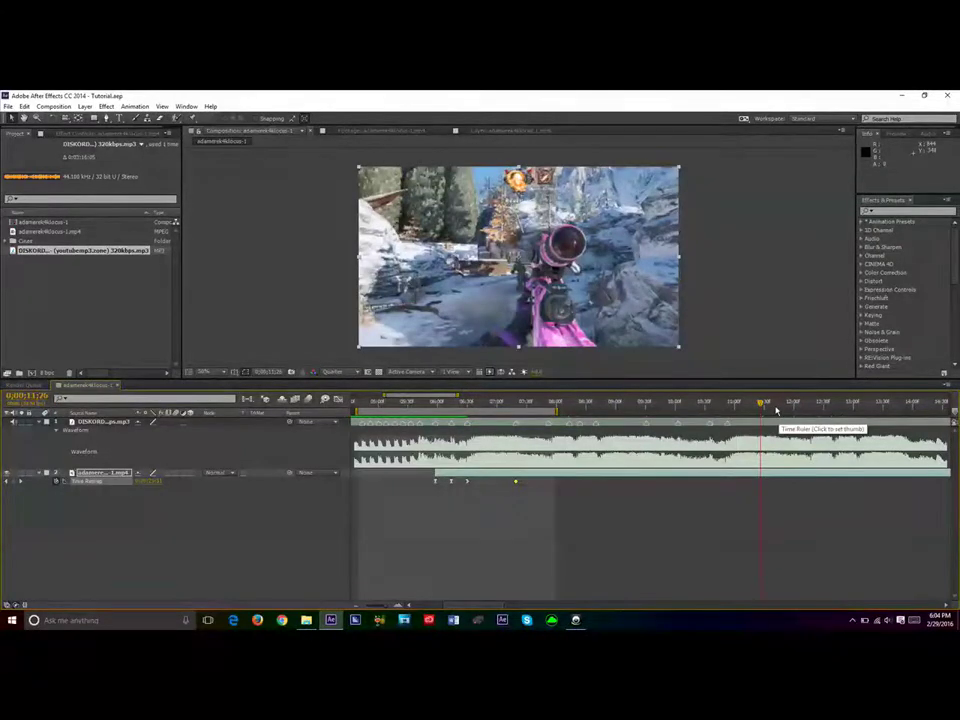
pyautogui.click(776, 410)
pyautogui.click(793, 408)
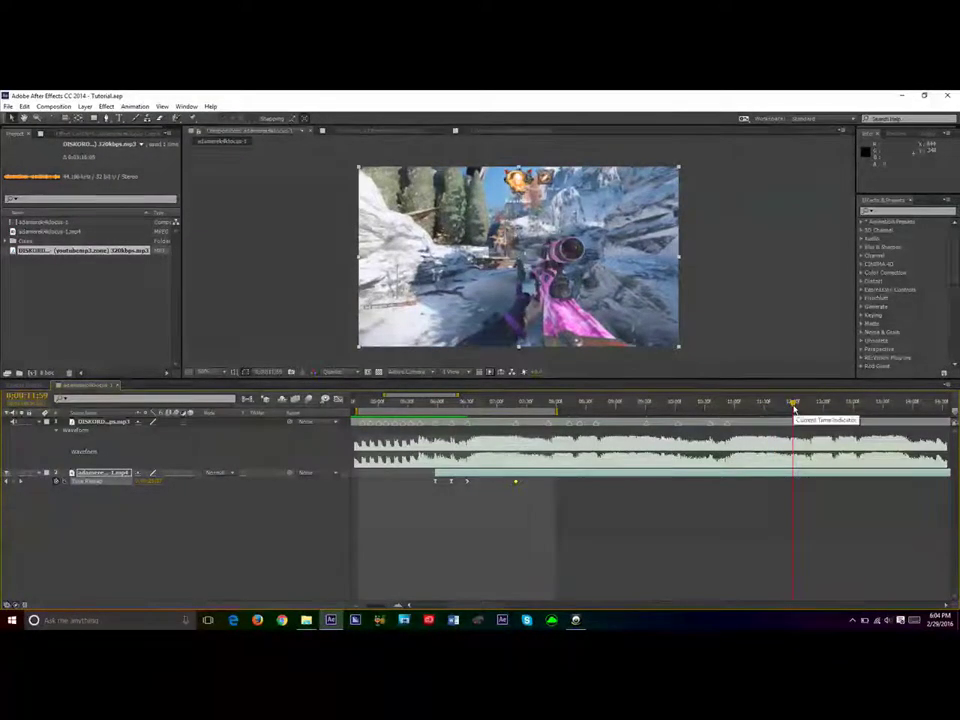
pyautogui.click(814, 408)
pyautogui.click(834, 407)
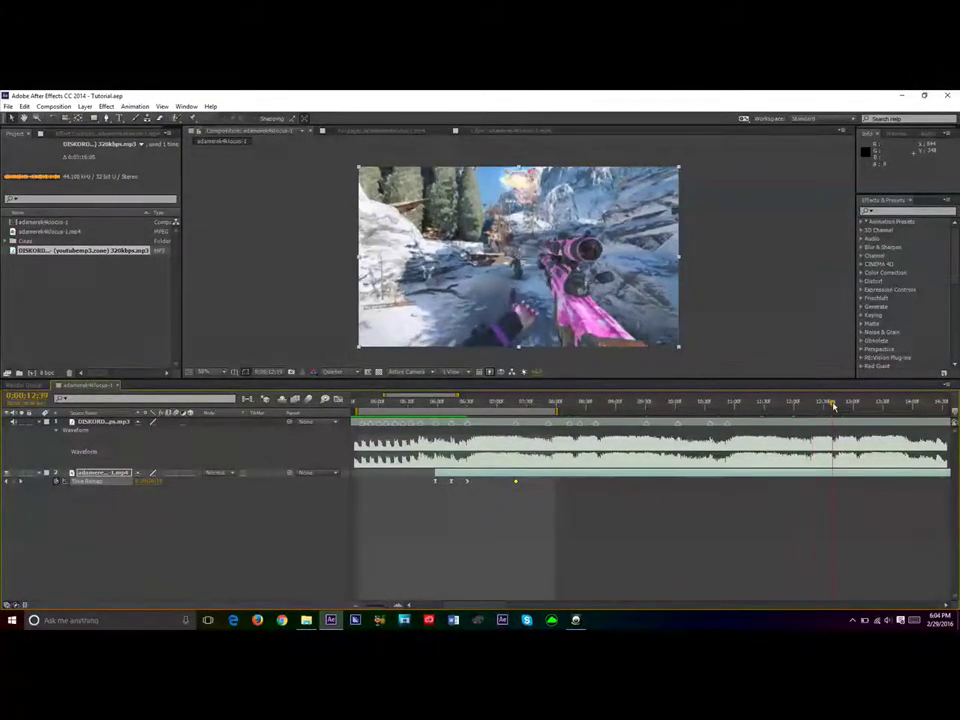
pyautogui.click(853, 408)
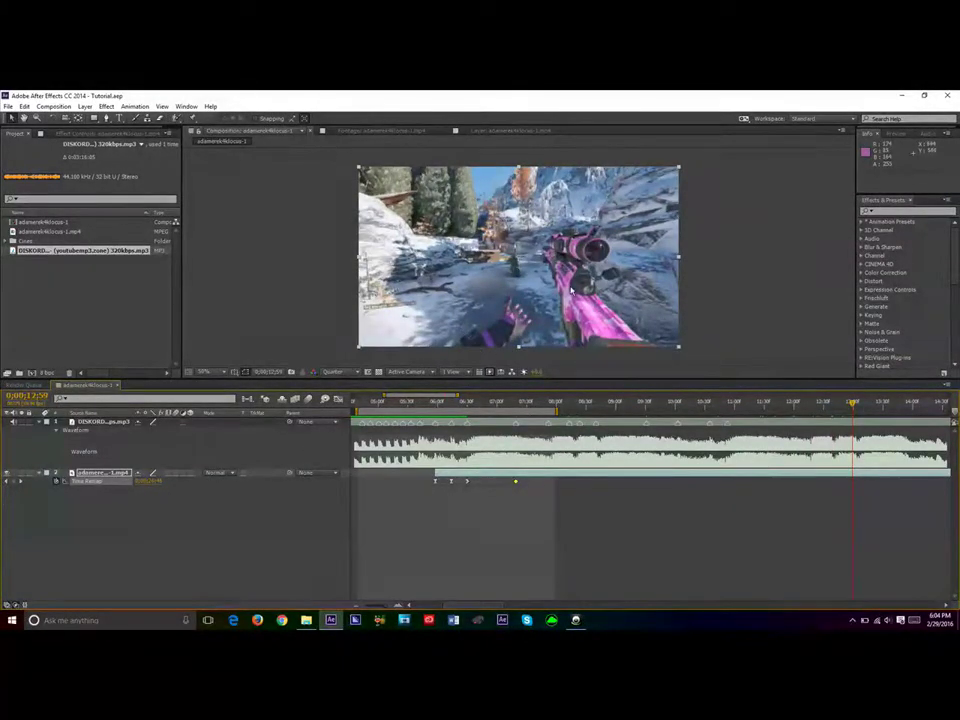
pyautogui.click(15, 482)
# Step: Move the time remap keyframe at 0;00;12;59 to the beat marker at 0;00;07;52 and save the project
pyautogui.click(548, 408)
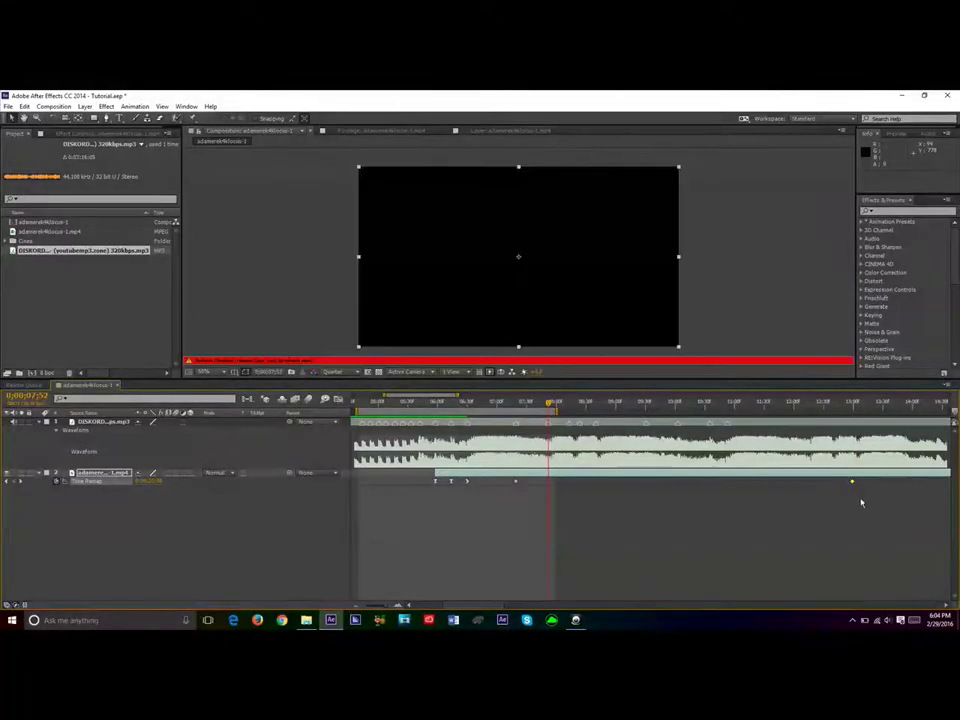
pyautogui.moveTo(852, 484); pyautogui.dragTo(549, 493)
pyautogui.hotkey('ctrl', 's')
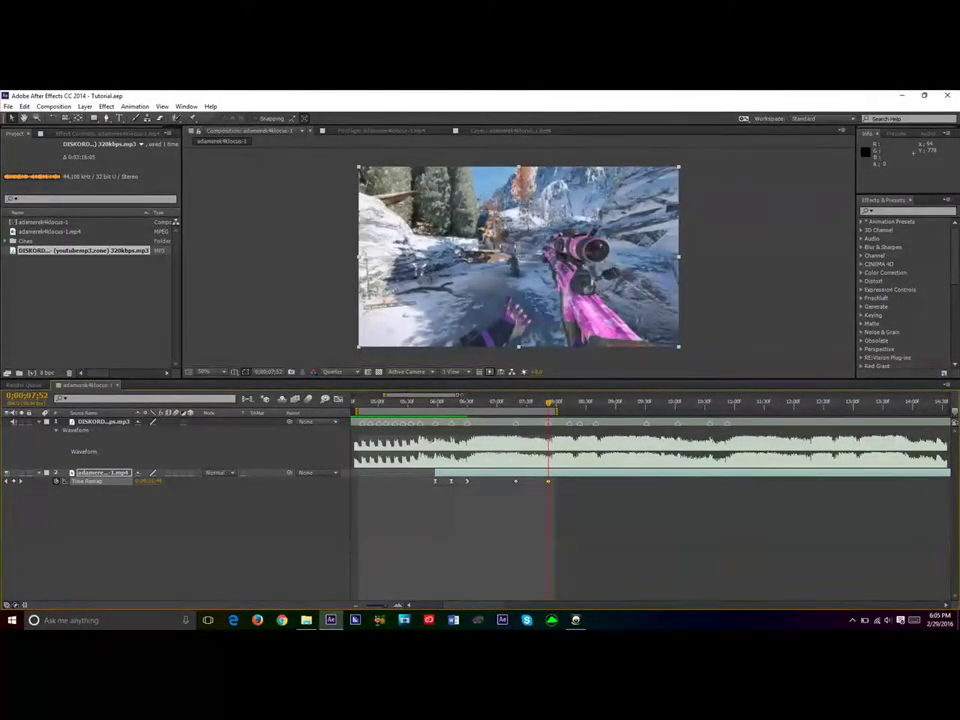
# Step: Show the time remap value graph, ease the keyframe at 0;00;06;30 and pull its outgoing handle steeply upward
pyautogui.moveTo(460, 395); pyautogui.dragTo(443, 395)
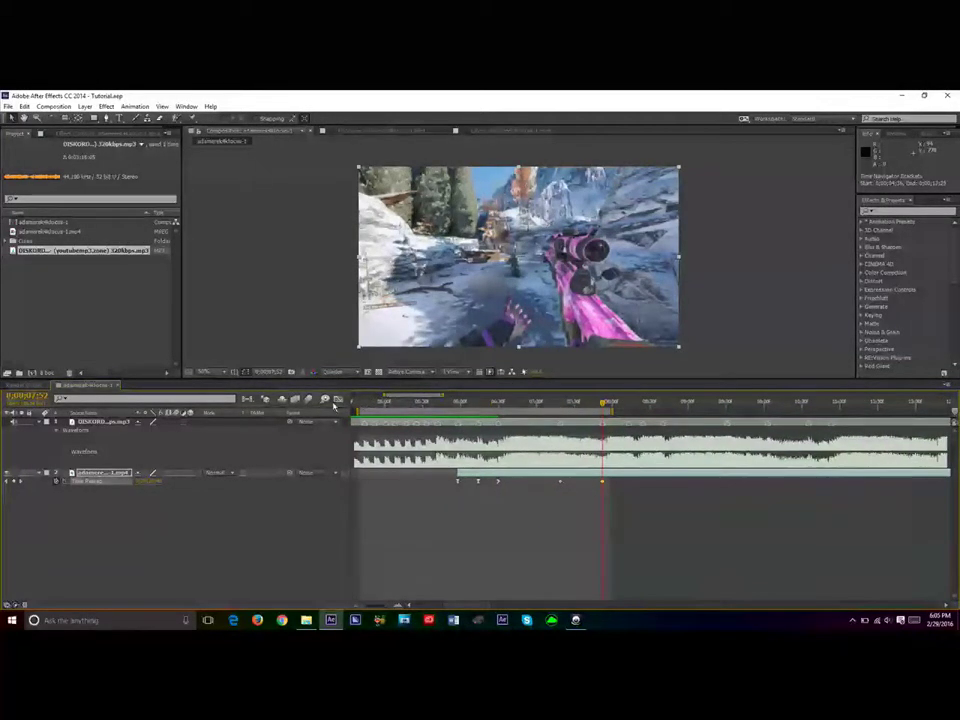
pyautogui.click(334, 401)
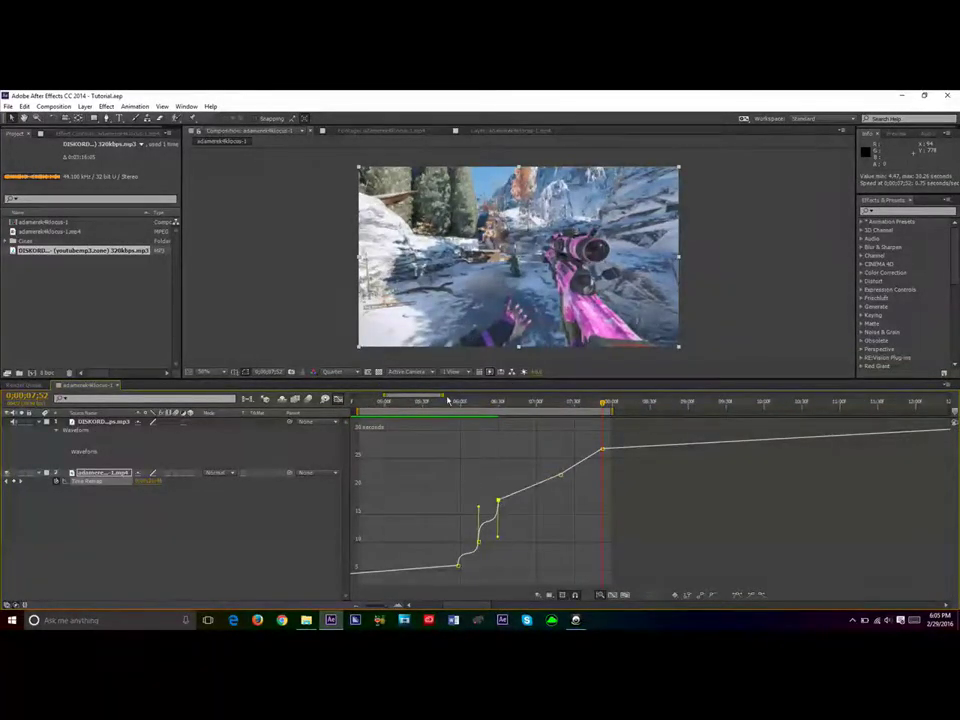
pyautogui.moveTo(447, 399); pyautogui.dragTo(417, 396)
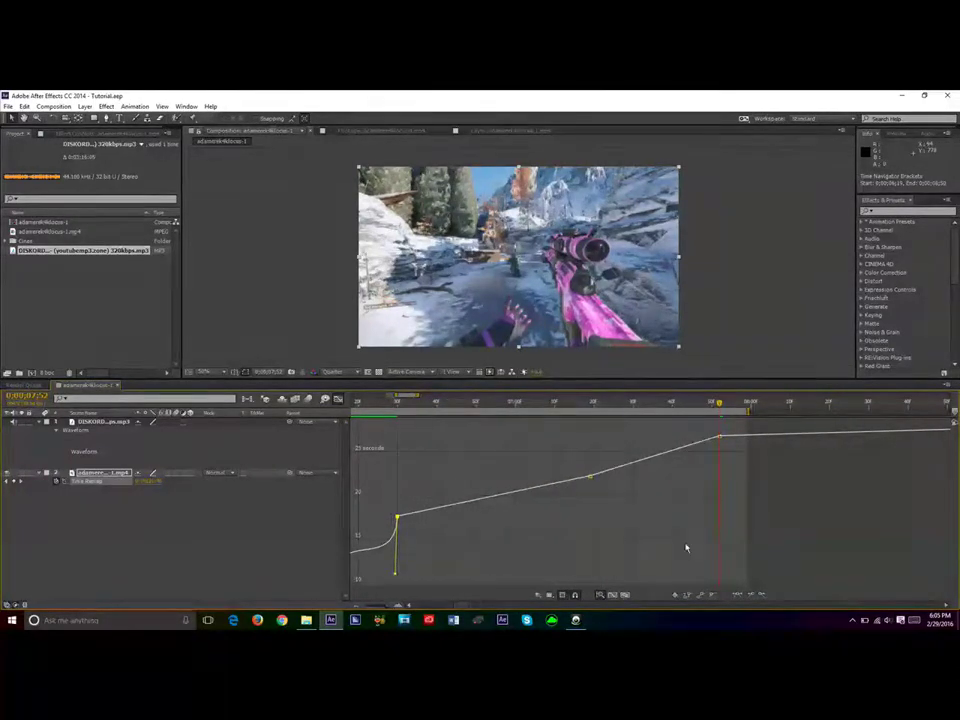
pyautogui.press('F9')
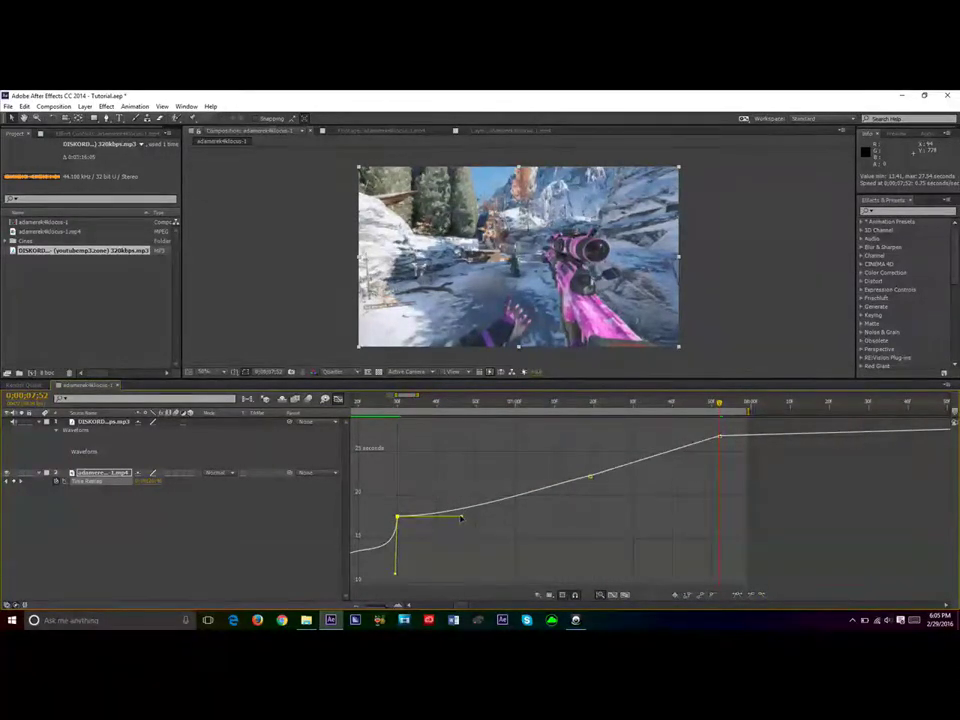
pyautogui.moveTo(463, 519); pyautogui.dragTo(396, 479)
# Step: Ease the keyframe at 0;00;07;19 with steep handles on both sides and shorten the outgoing handle at 0;00;06;30
pyautogui.click(590, 476)
pyautogui.press('F9')
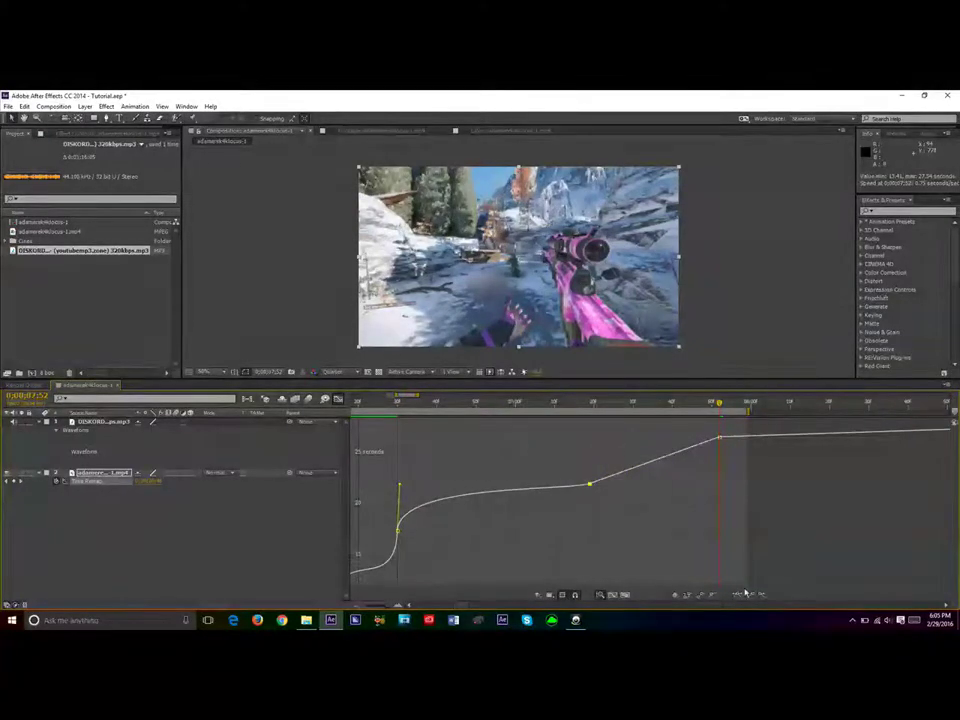
pyautogui.moveTo(522, 485); pyautogui.dragTo(588, 514)
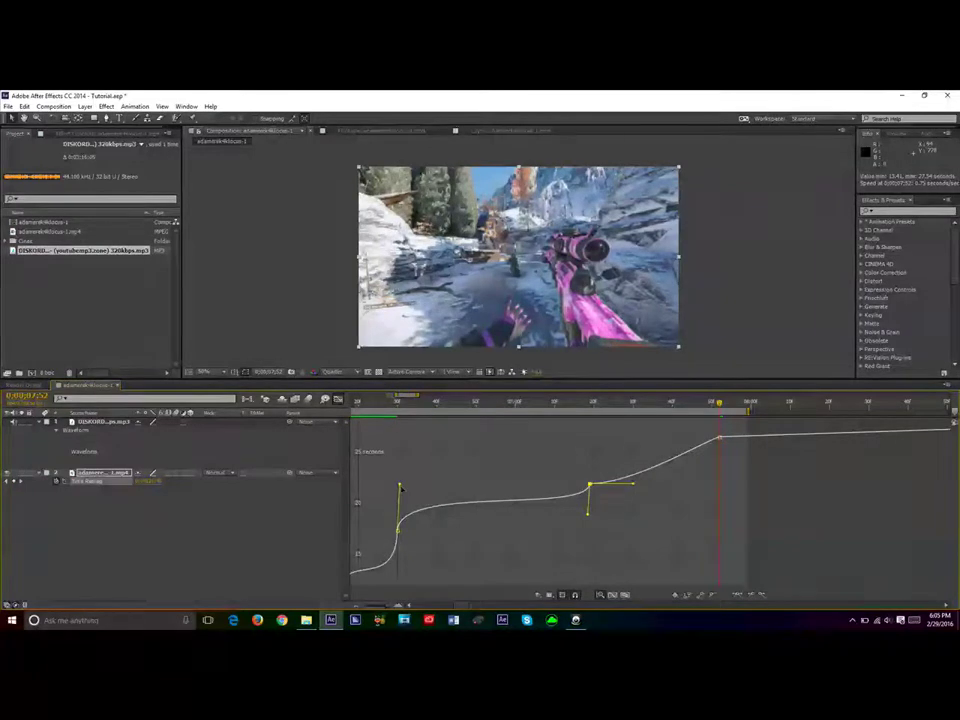
pyautogui.moveTo(400, 486); pyautogui.dragTo(399, 496)
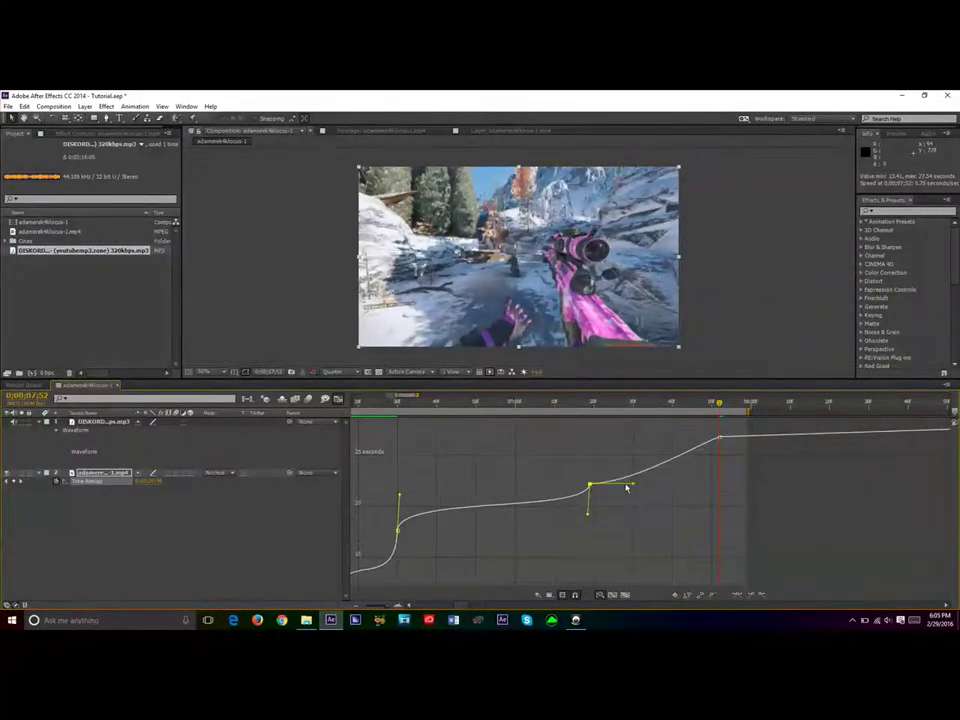
pyautogui.moveTo(631, 486); pyautogui.dragTo(624, 454)
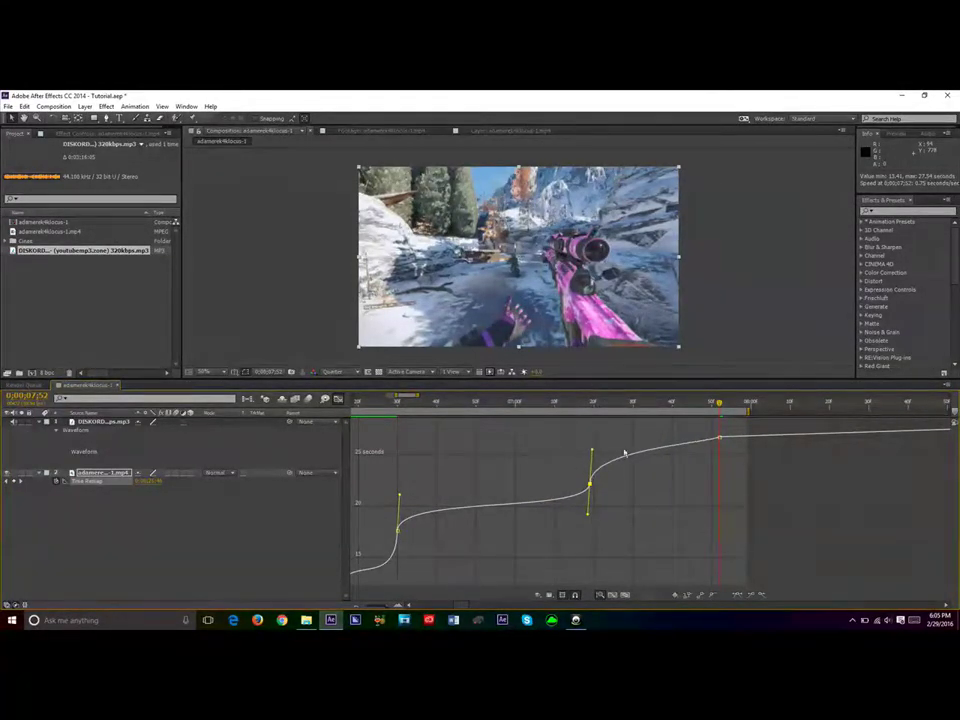
# Step: Give the keyframe at 0;00;07;52 a steep incoming handle, lengthen the outgoing handle at 0;00;07;19, and save the project
pyautogui.click(718, 437)
pyautogui.moveTo(718, 438); pyautogui.dragTo(742, 474)
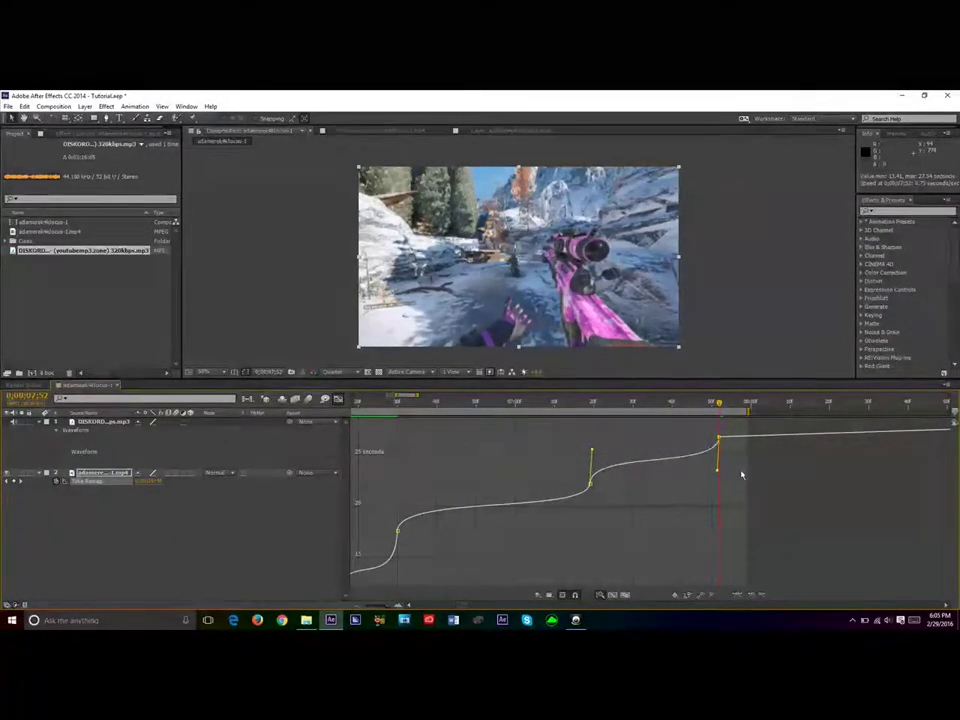
pyautogui.click(591, 453)
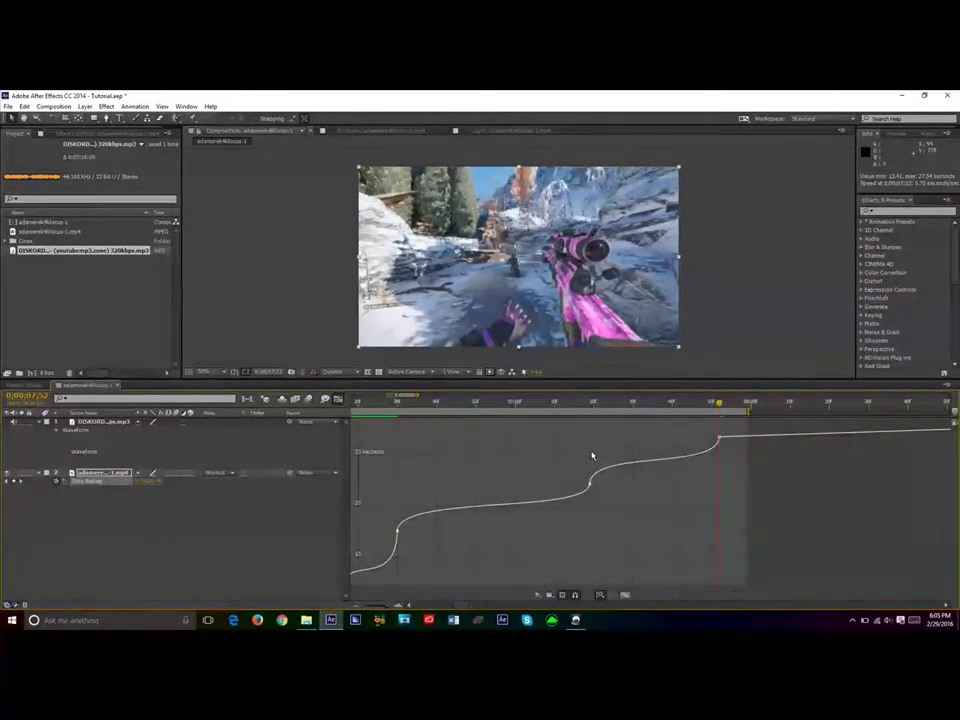
pyautogui.click(590, 484)
pyautogui.moveTo(592, 454); pyautogui.dragTo(592, 448)
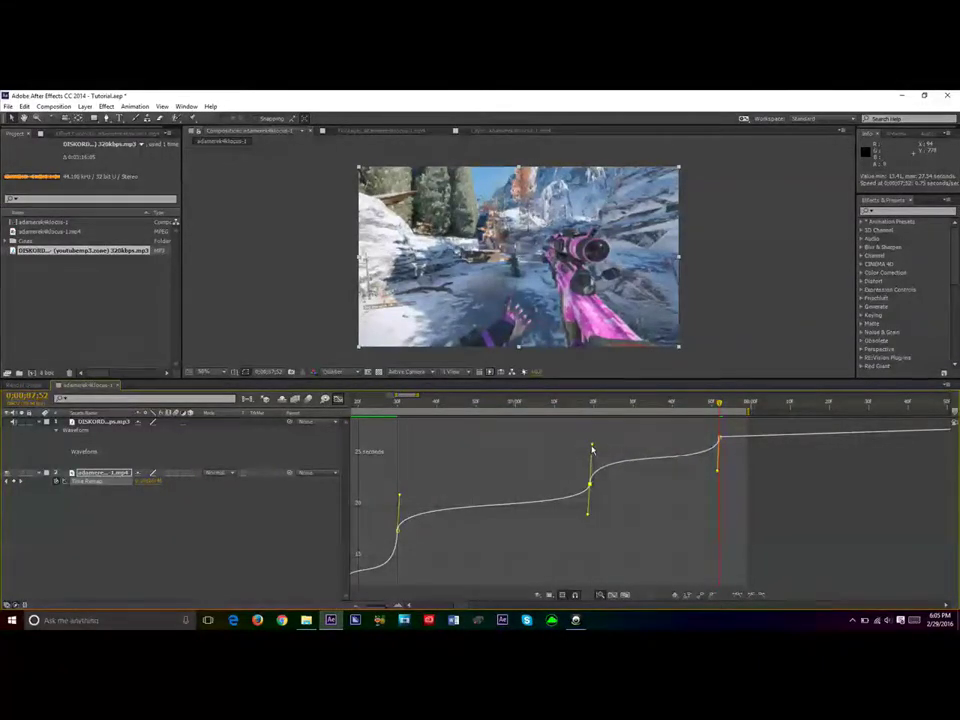
pyautogui.hotkey('ctrl', 's')
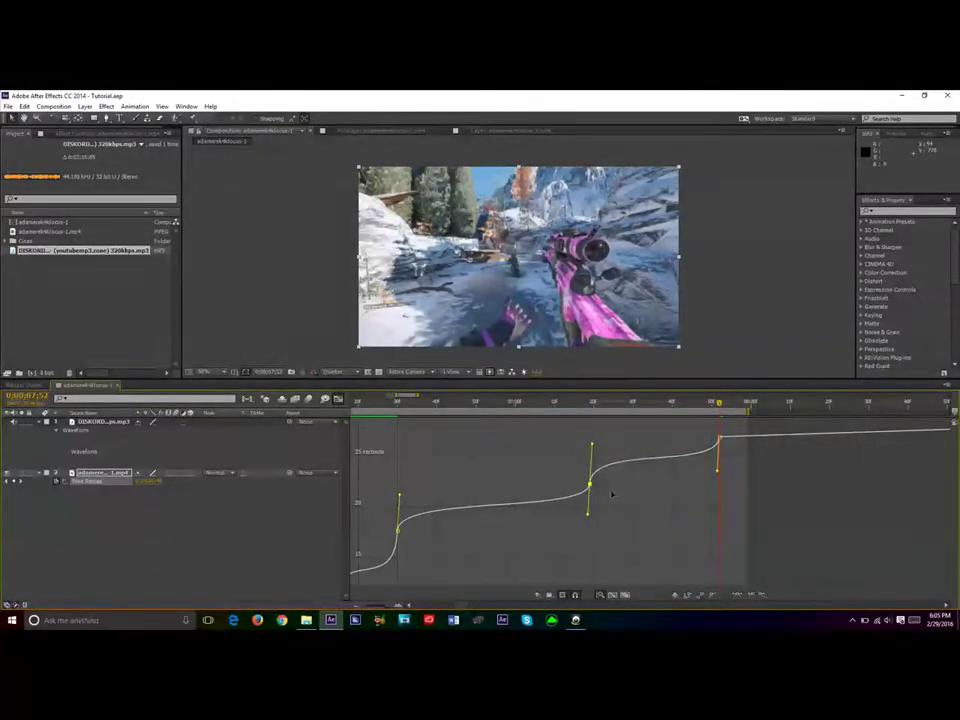
# Step: Return to the layer bar view and play a RAM preview of the work area to check the gunshot sync
pyautogui.moveTo(396, 397)
pyautogui.mouseDown()
pyautogui.moveTo(337, 401)
pyautogui.moveTo(401, 403)
pyautogui.moveTo(381, 401)
pyautogui.mouseUp()
pyautogui.click(338, 399)
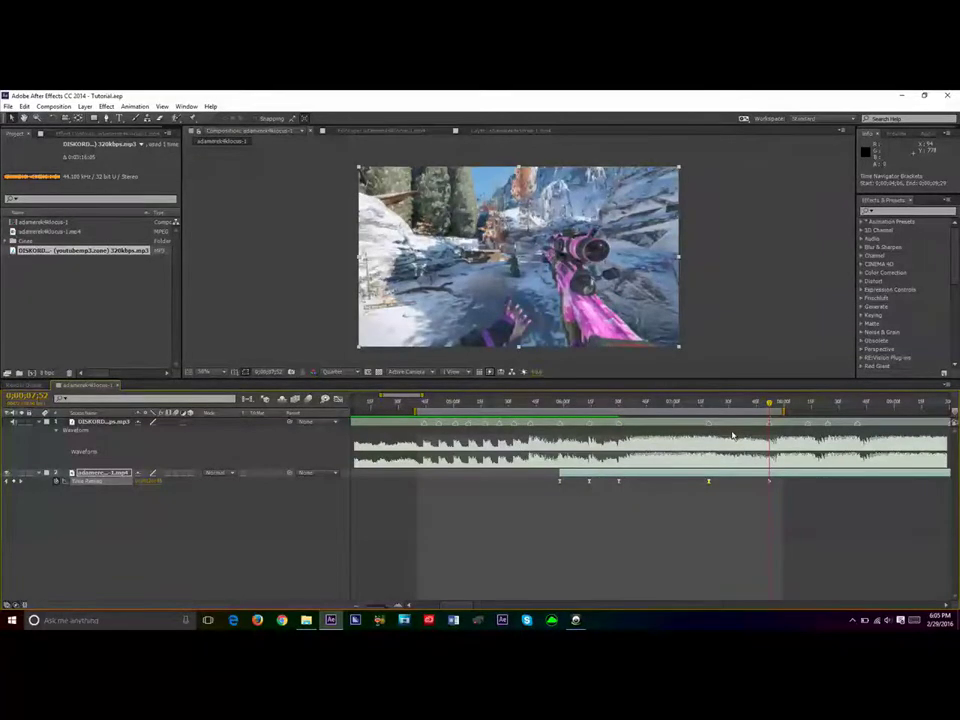
pyautogui.press('KP_0')
pyautogui.press('space')
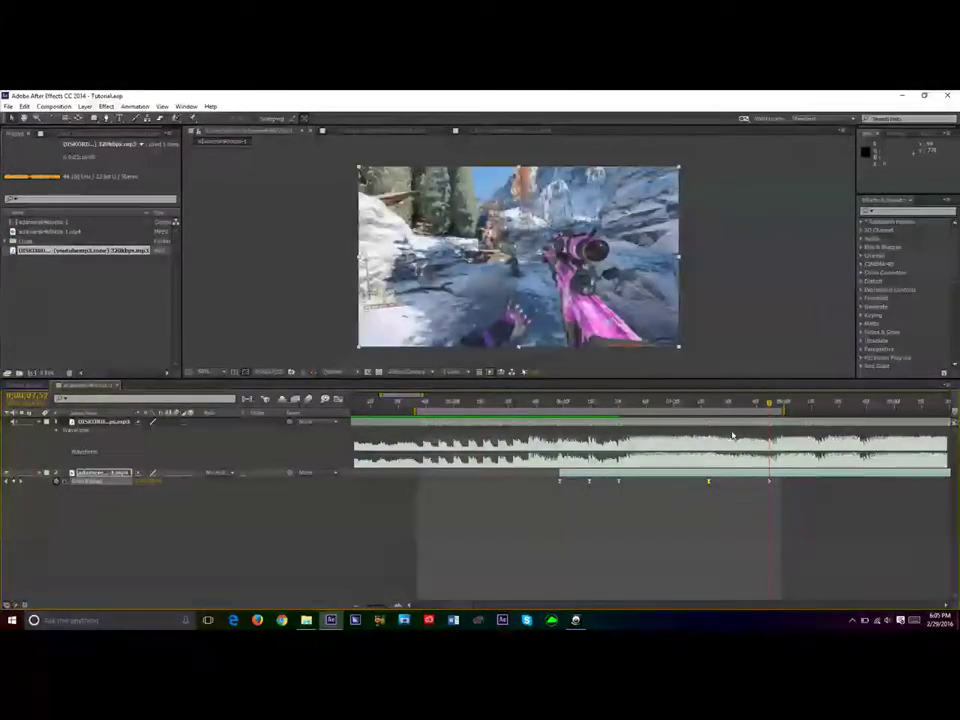
pyautogui.press('KP_0')
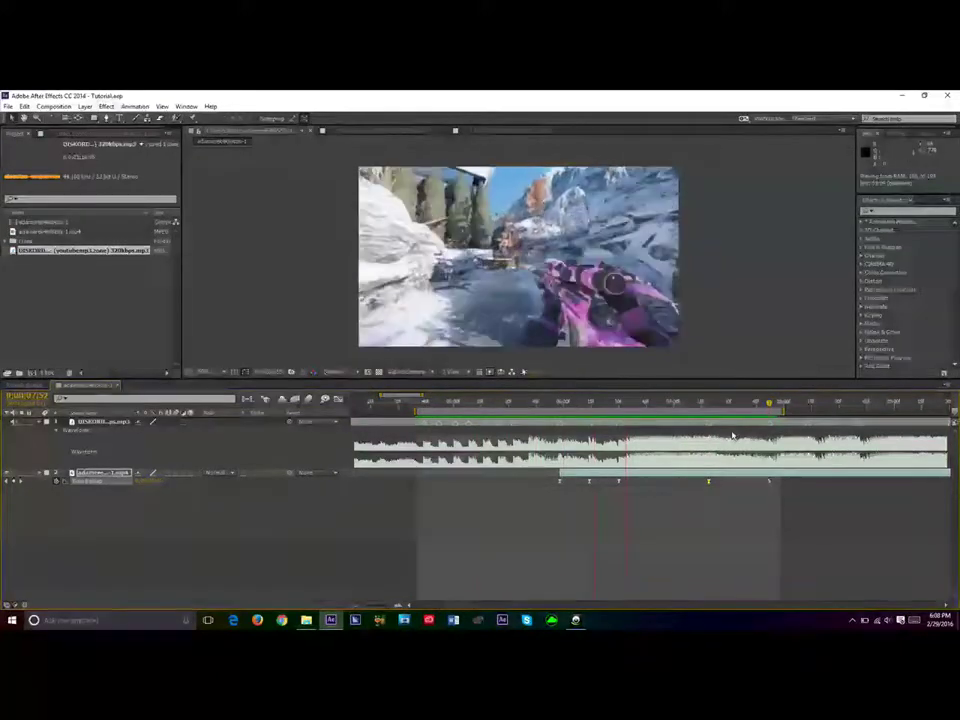
# Step: Move the gameplay clip's start and its first time remap keyframe back to the beat marker at 0;00;05;42
pyautogui.click(532, 404)
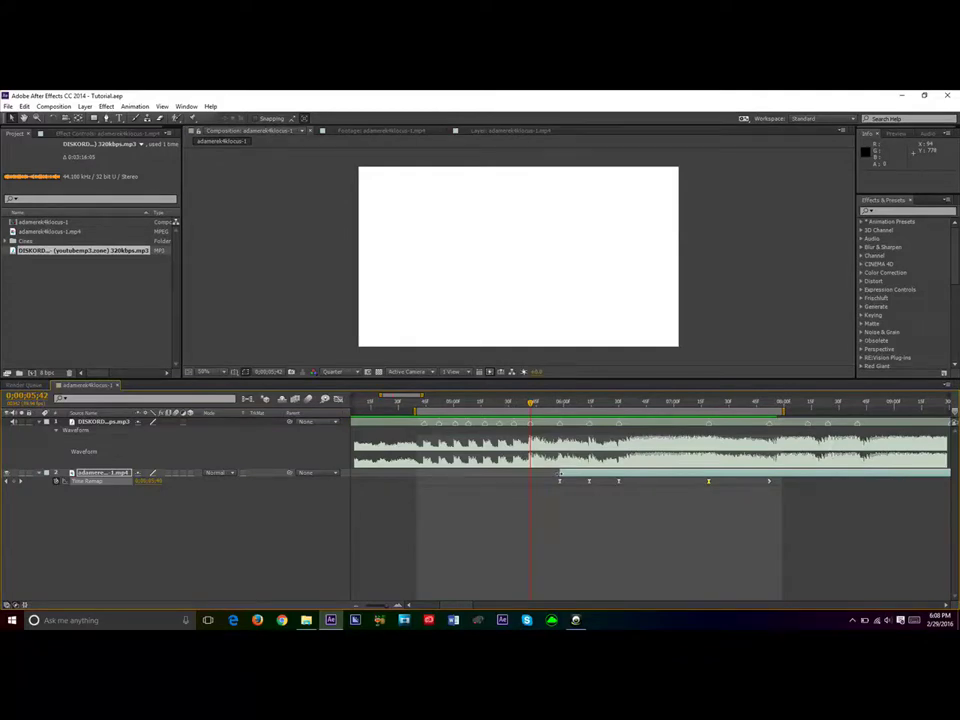
pyautogui.moveTo(561, 473); pyautogui.dragTo(531, 483)
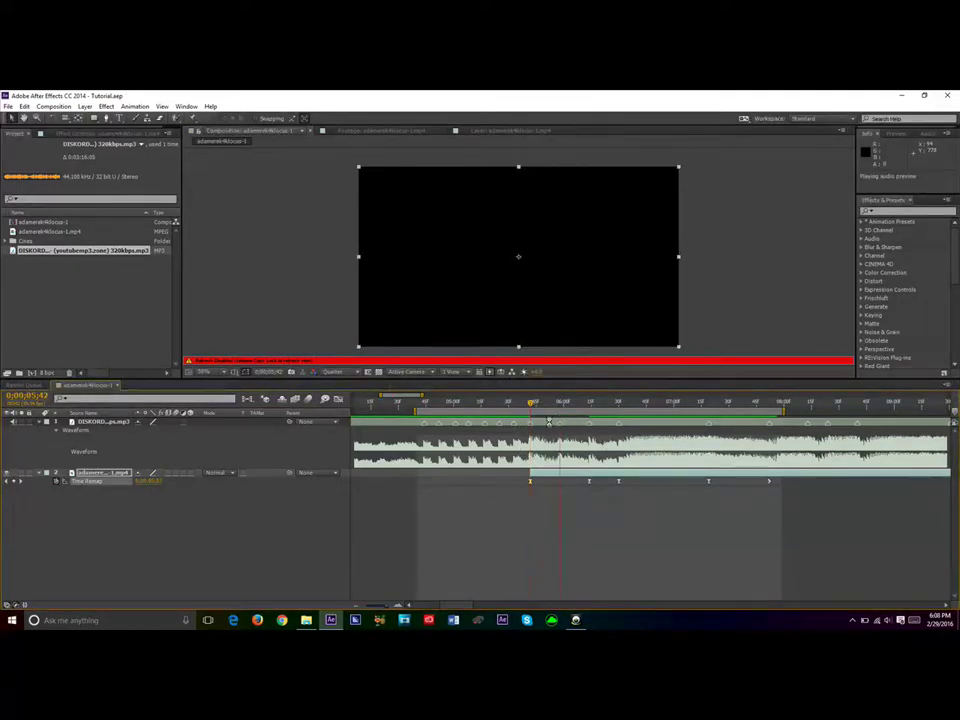
# Step: Shorten the first keyframe's outgoing handle and the second's incoming handle so the curve between them never runs backward, and save the project
pyautogui.click(339, 399)
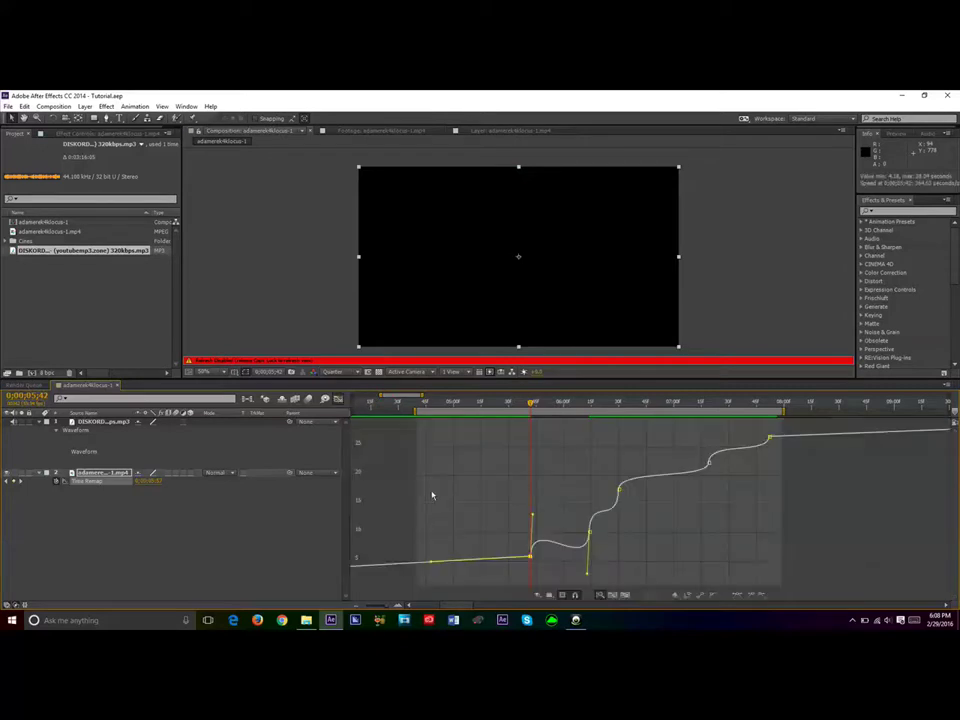
pyautogui.moveTo(588, 574); pyautogui.dragTo(588, 554)
pyautogui.moveTo(533, 521); pyautogui.dragTo(534, 542)
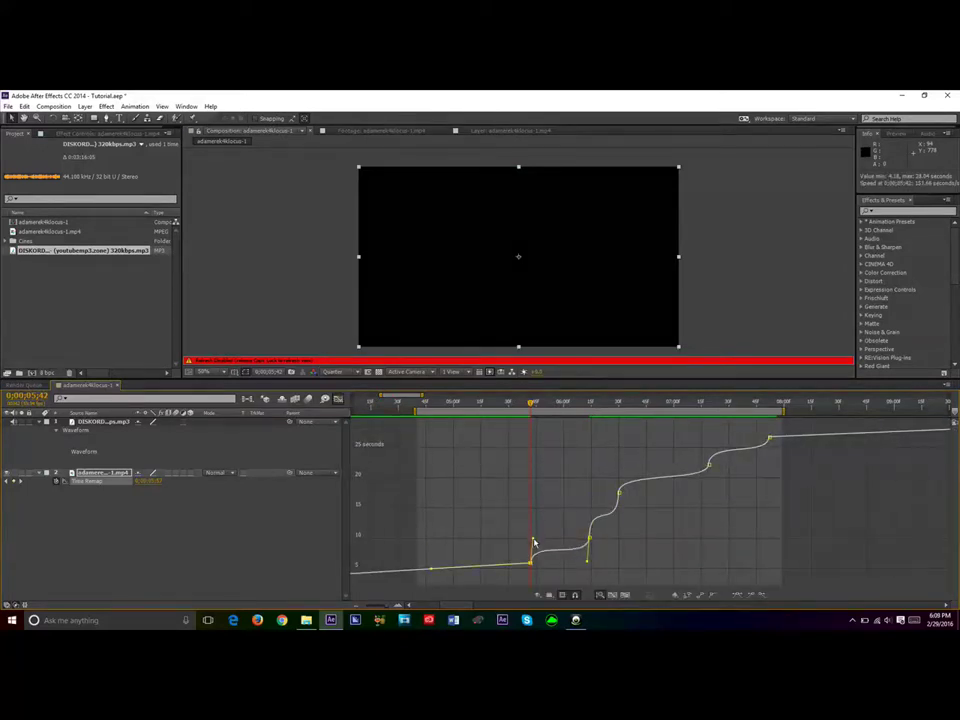
pyautogui.click(589, 565)
pyautogui.hotkey('ctrl', 's')
# Step: Review the composition's settings and accept them without changes
pyautogui.rightClick(82, 387)
pyautogui.click(157, 214)
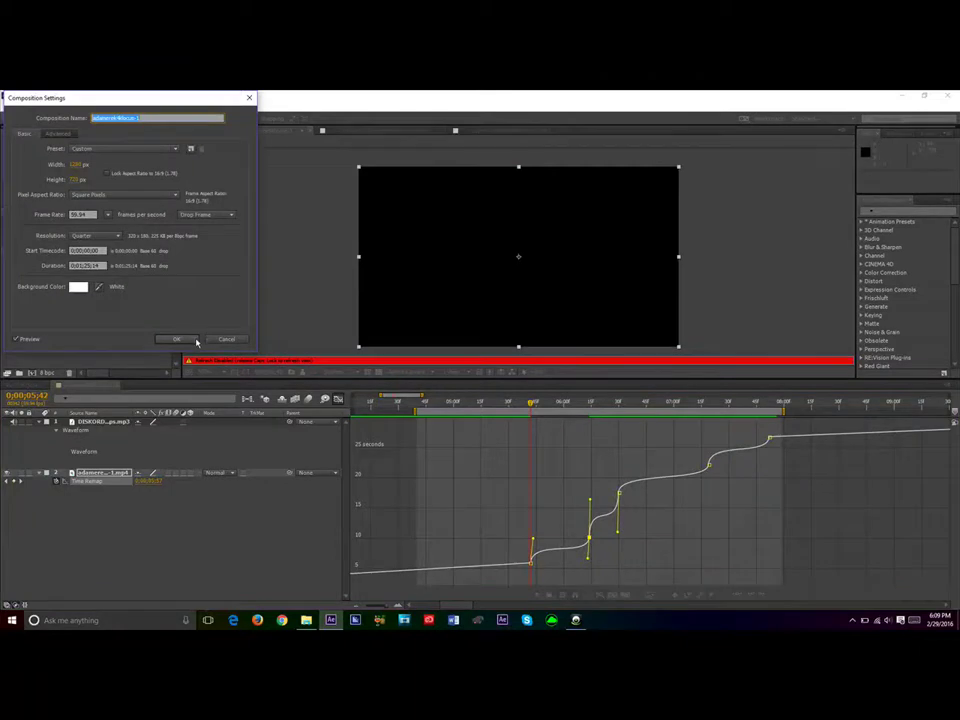
pyautogui.click(194, 341)
# Step: Return to the layer bar view and preview the retimed gameplay against the song
pyautogui.click(338, 399)
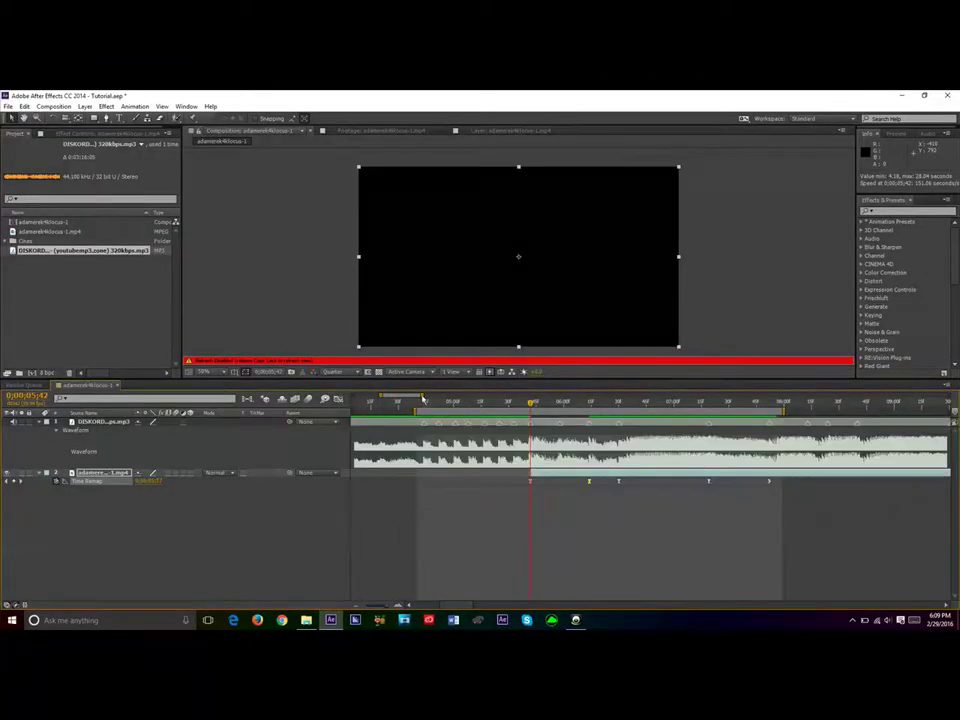
pyautogui.moveTo(422, 399); pyautogui.dragTo(428, 402)
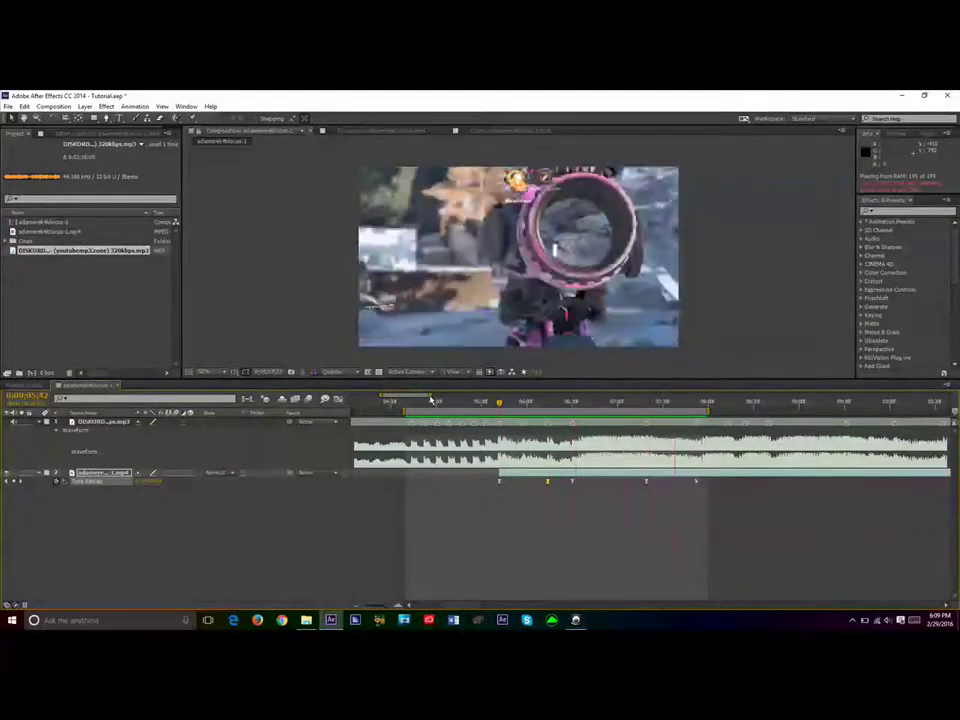
pyautogui.press('space')
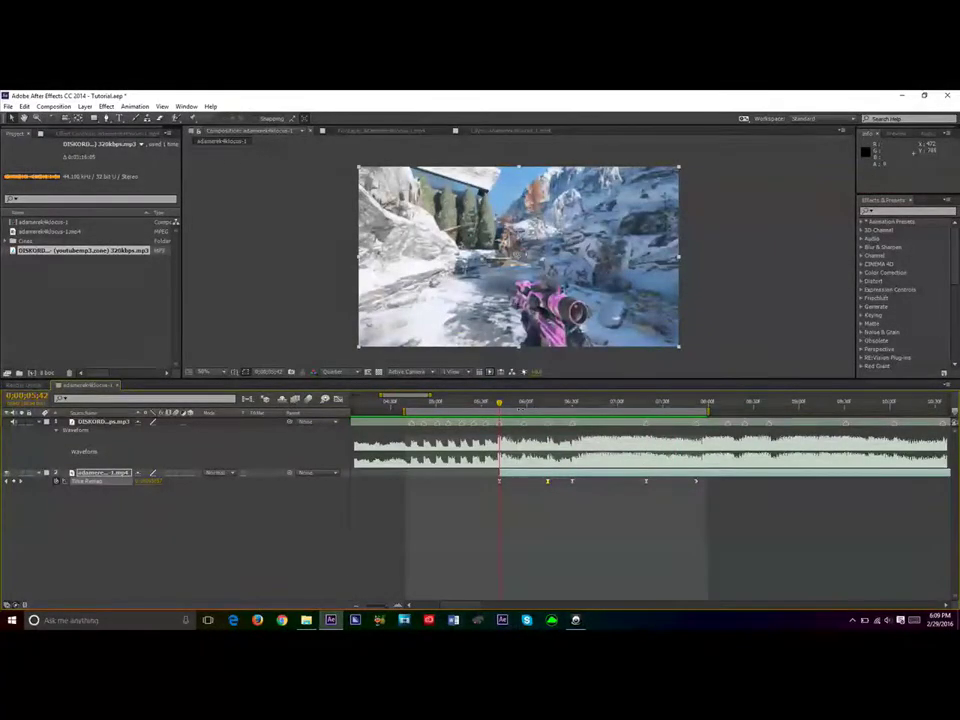
# Step: Scrub the retimed section to 0;00;07;30, extend the work area's end to about 0;00;11;50, and save the project
pyautogui.click(521, 403)
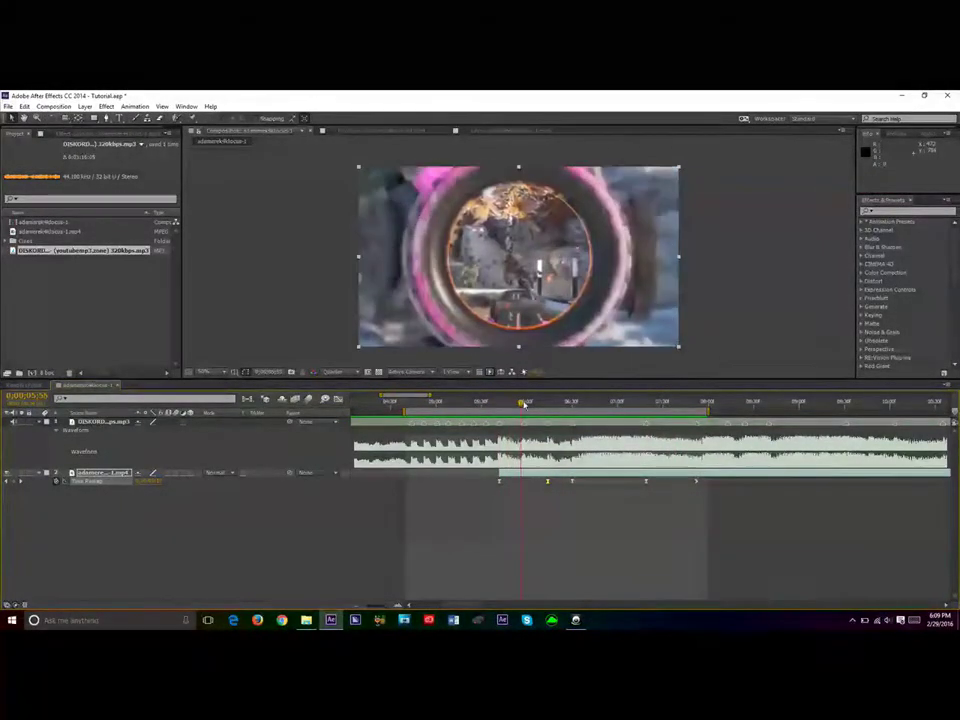
pyautogui.moveTo(524, 404); pyautogui.dragTo(663, 471)
pyautogui.moveTo(430, 395); pyautogui.dragTo(640, 426)
pyautogui.hotkey('ctrl', 's')
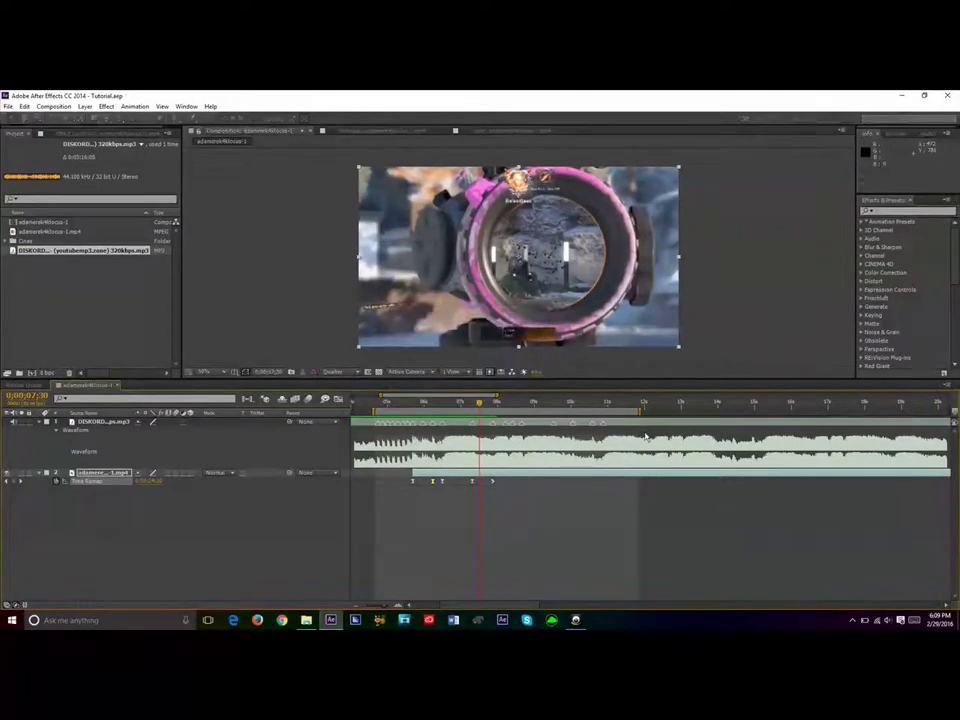
# Step: Scrub the gameplay beyond the last retimed section to look for the next sniper shot
pyautogui.moveTo(498, 397); pyautogui.dragTo(487, 397)
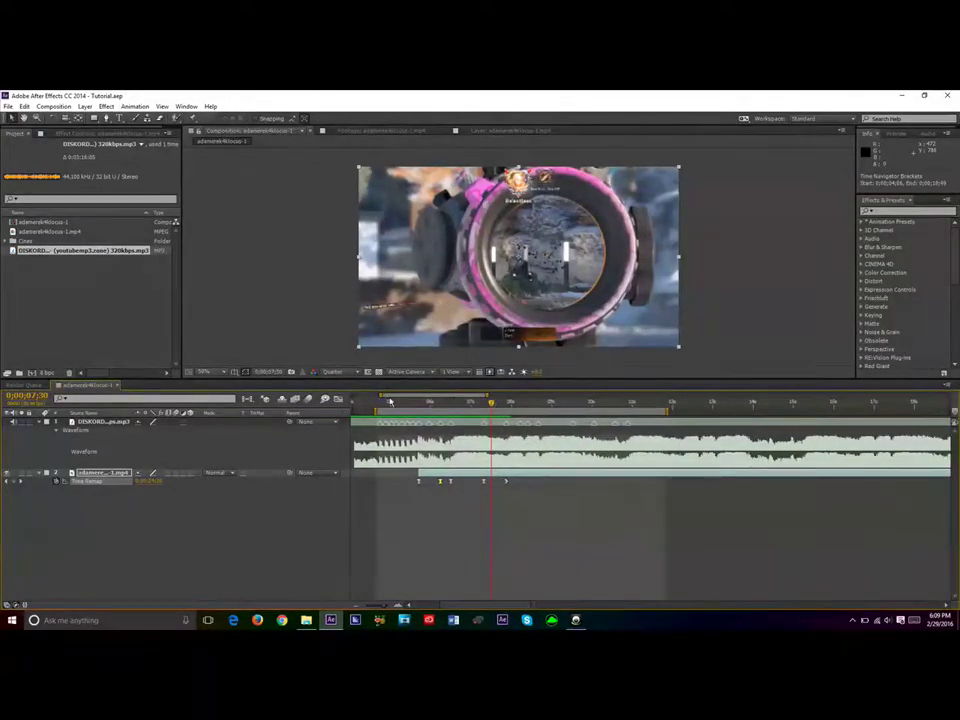
pyautogui.moveTo(390, 401); pyautogui.dragTo(396, 401)
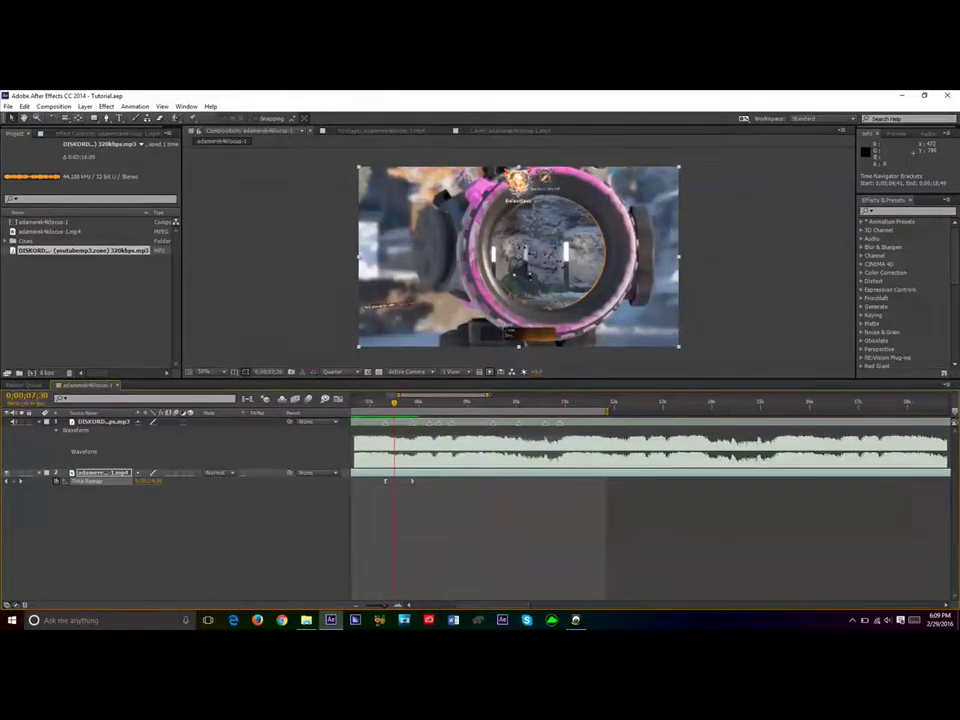
pyautogui.moveTo(487, 396); pyautogui.dragTo(636, 406)
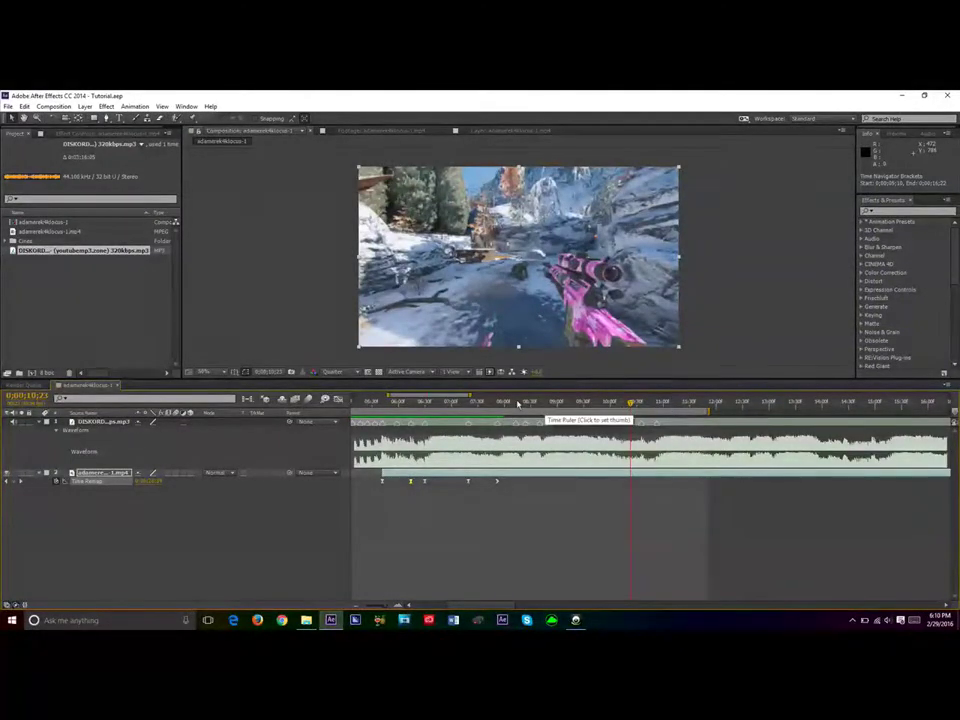
pyautogui.click(686, 401)
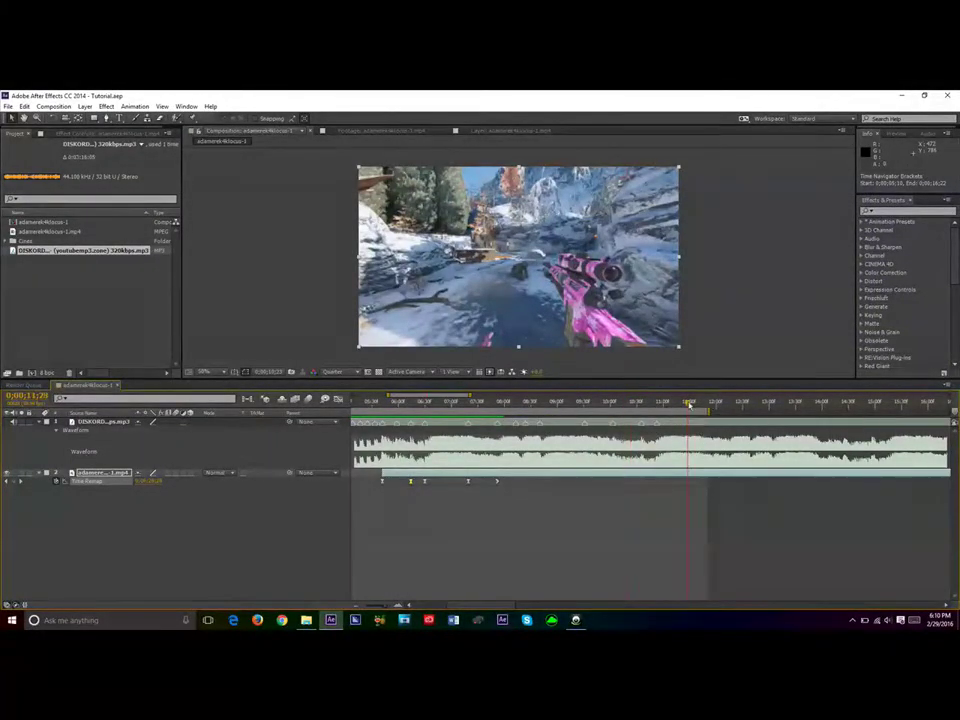
pyautogui.click(741, 401)
pyautogui.click(802, 402)
pyautogui.click(841, 402)
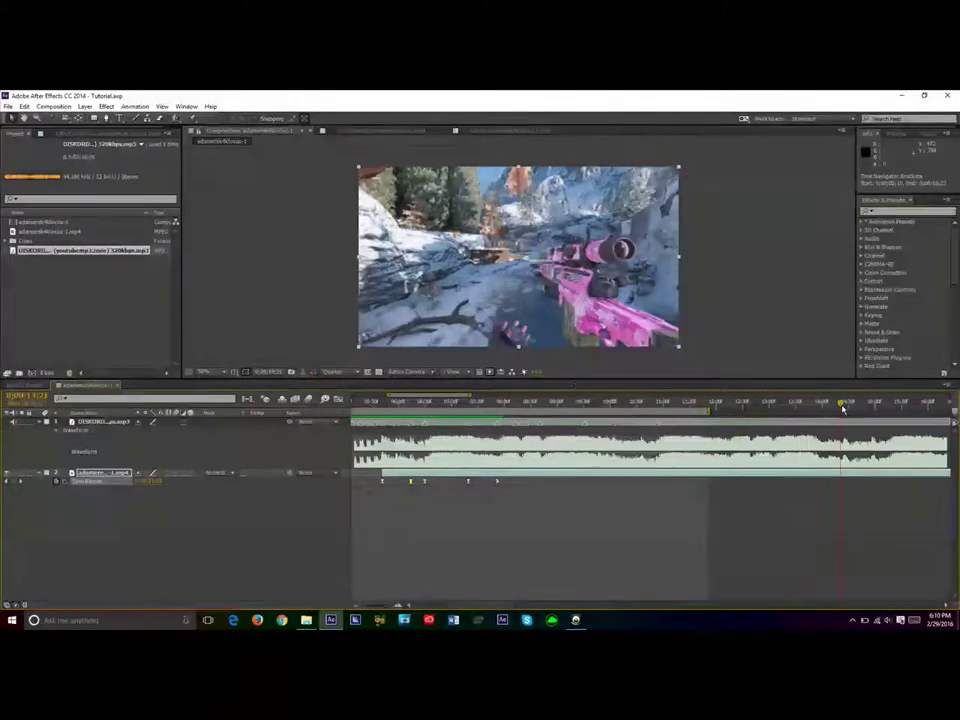
pyautogui.moveTo(470, 395); pyautogui.dragTo(555, 395)
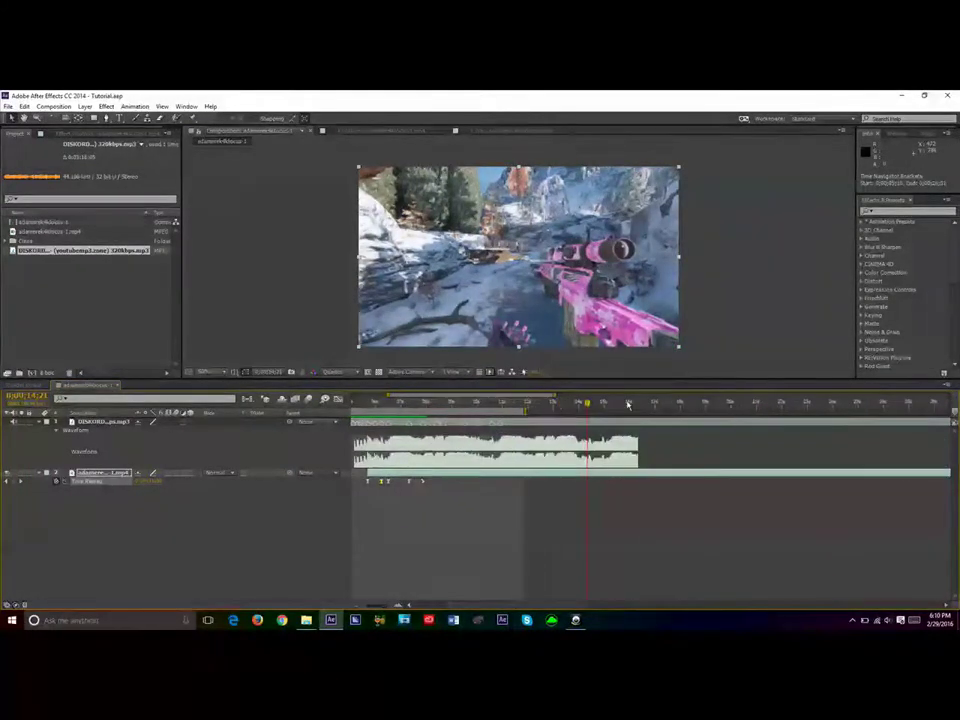
pyautogui.click(632, 403)
pyautogui.click(673, 402)
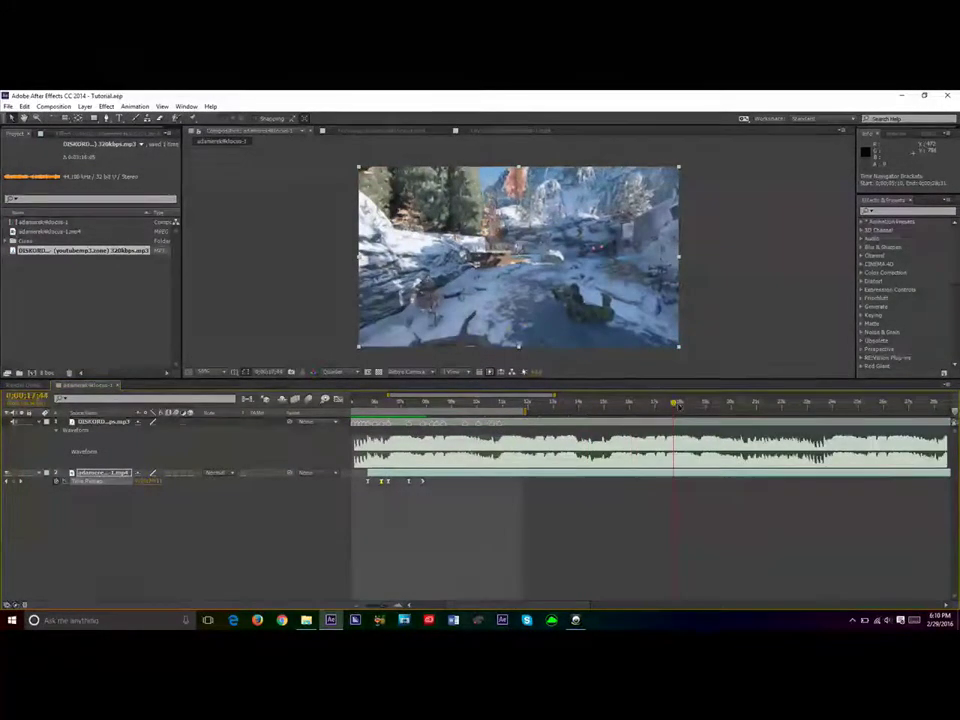
pyautogui.click(704, 402)
pyautogui.click(730, 405)
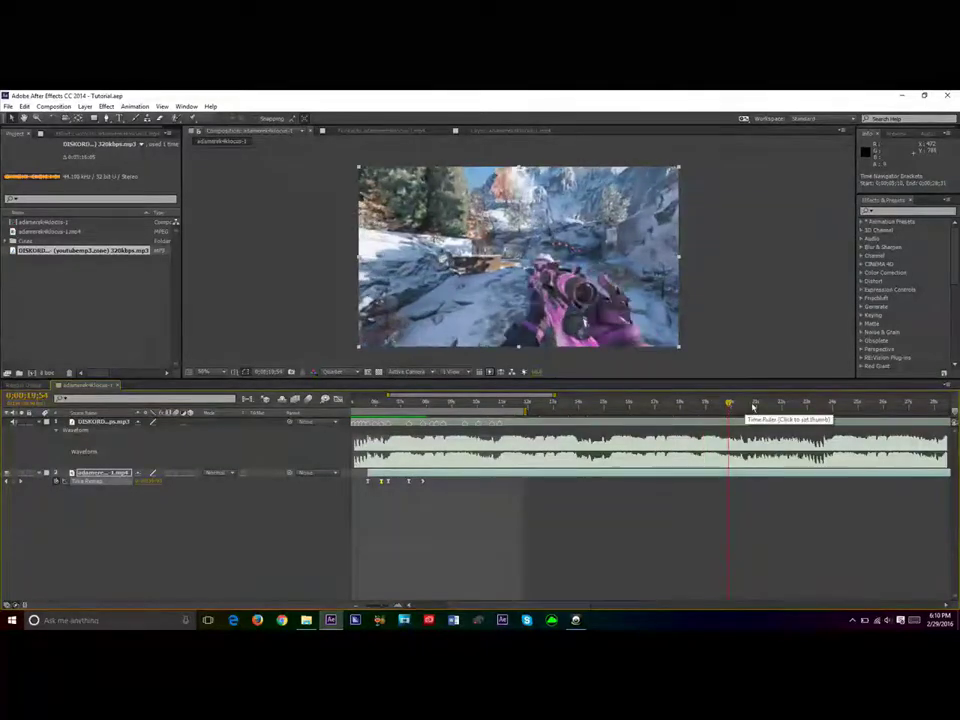
pyautogui.click(803, 405)
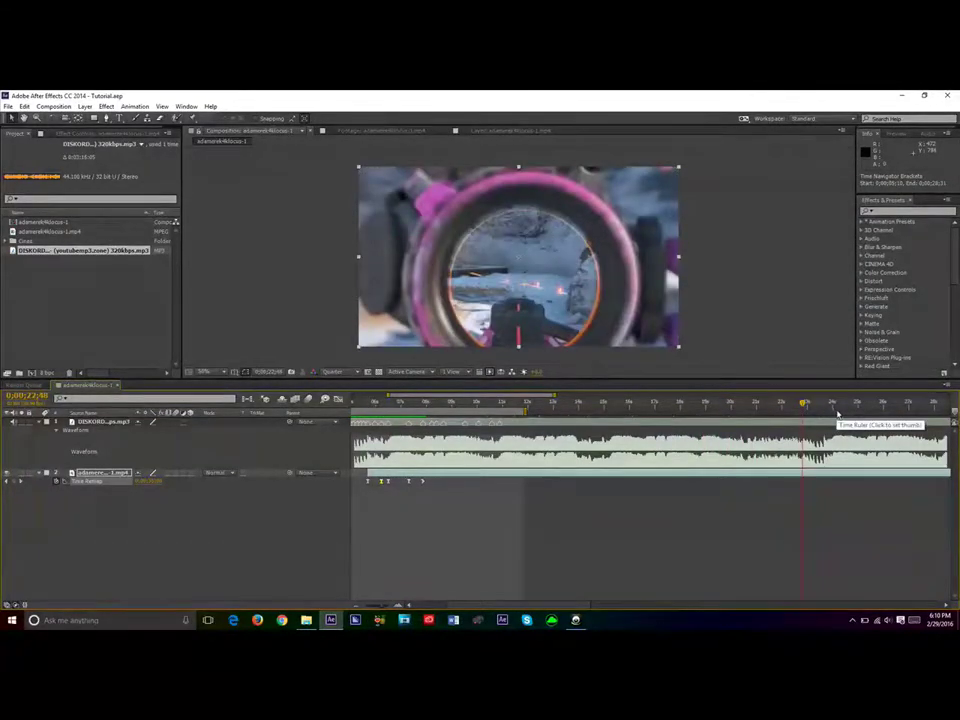
pyautogui.click(845, 405)
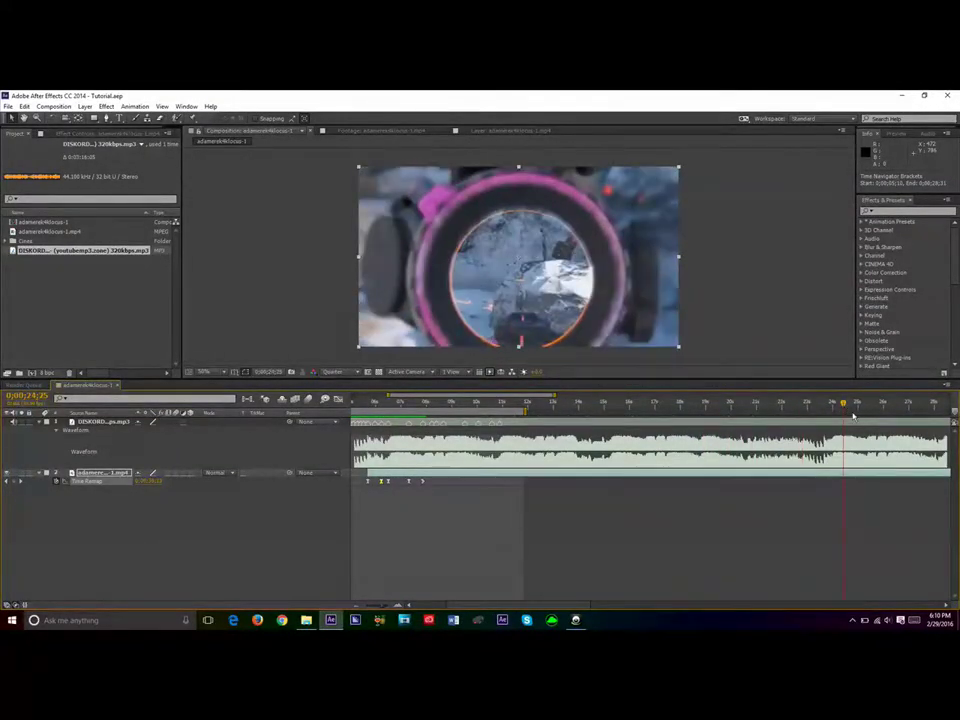
pyautogui.click(885, 406)
pyautogui.click(903, 405)
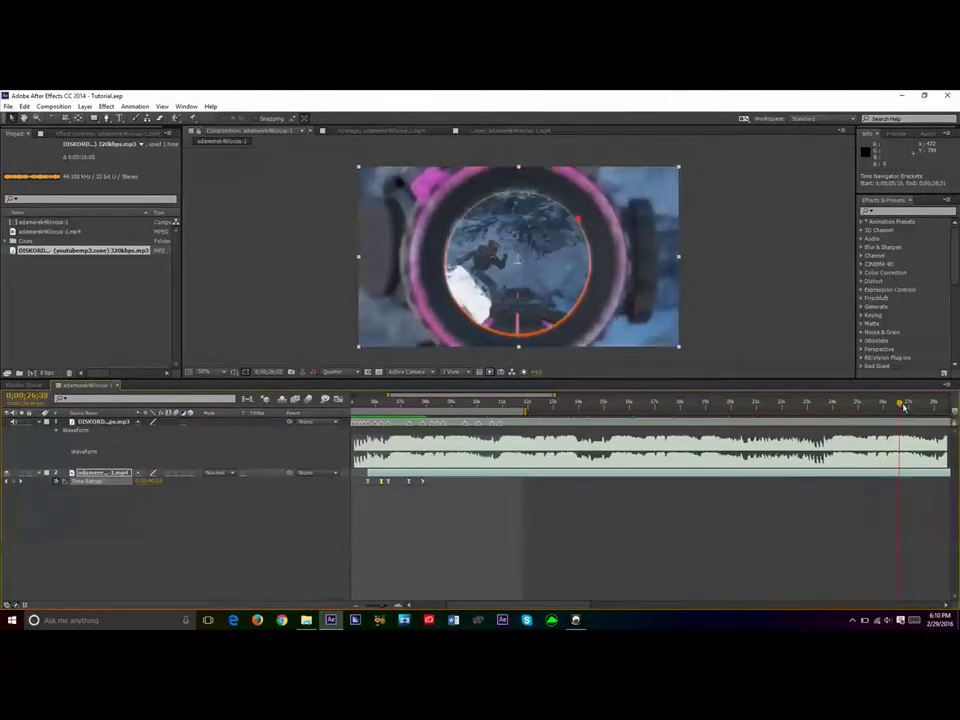
pyautogui.click(912, 404)
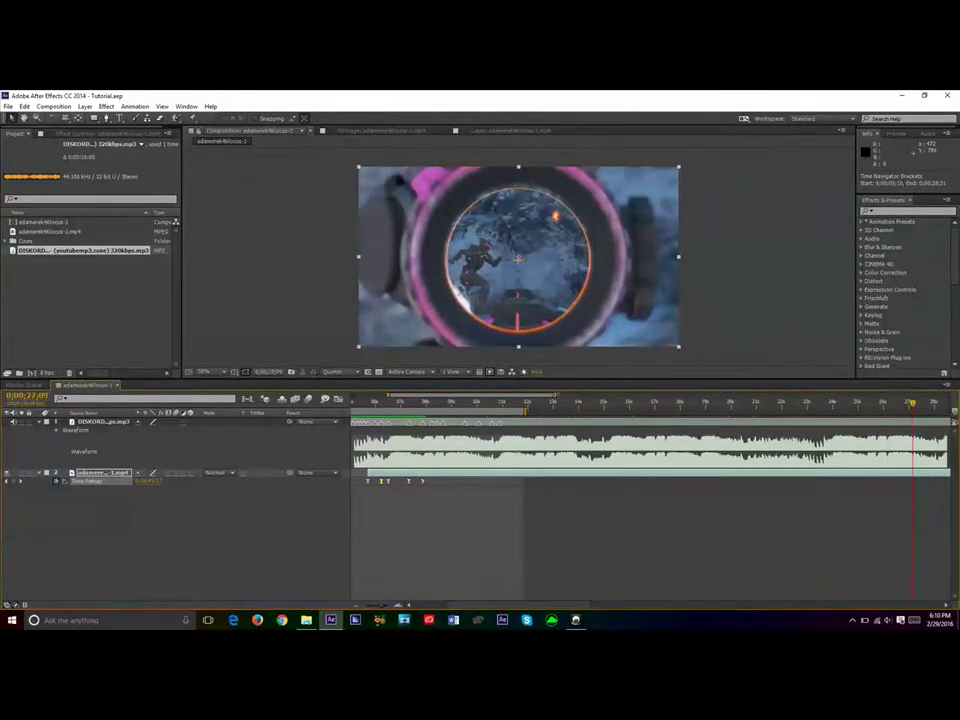
# Step: Add a Time Remap keyframe to the gameplay clip at the gunshot frame, 0;00;31;01
pyautogui.moveTo(556, 394); pyautogui.dragTo(576, 395)
pyautogui.click(869, 404)
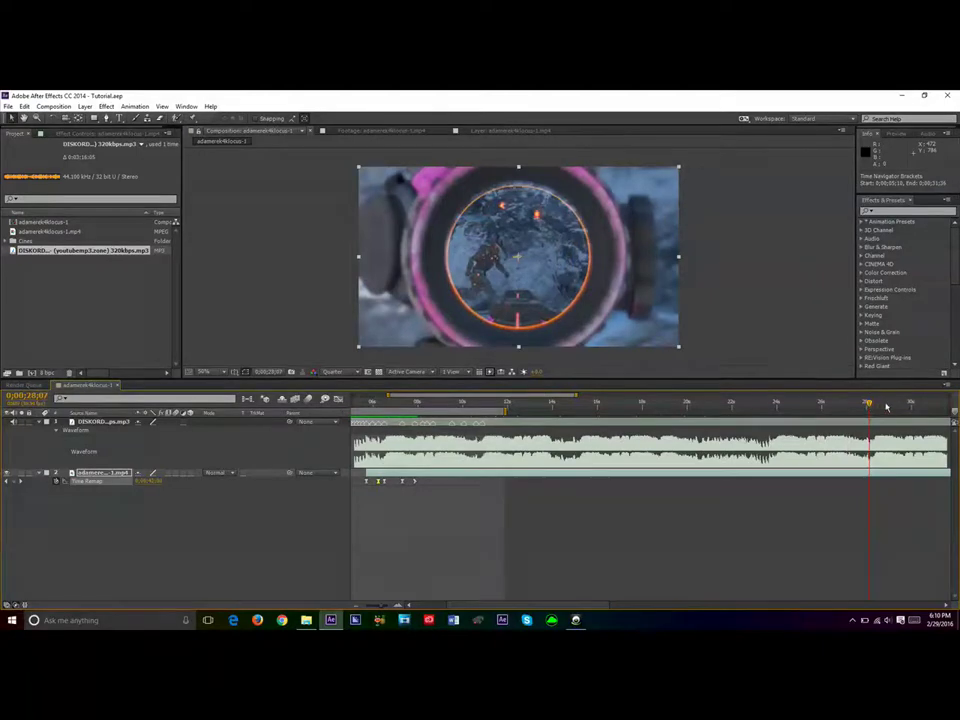
pyautogui.click(898, 405)
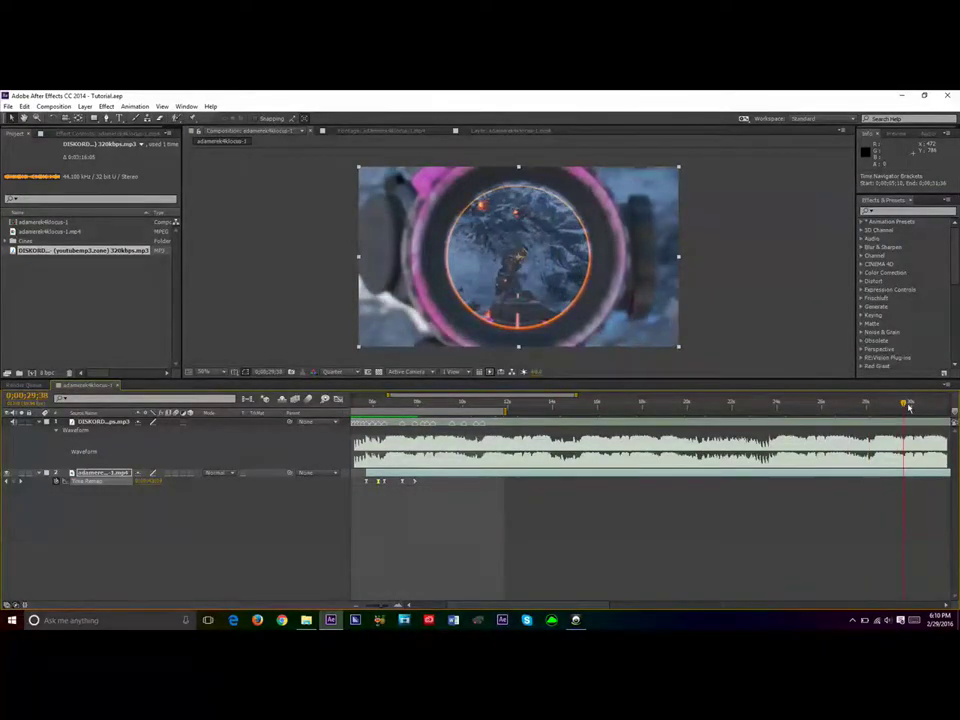
pyautogui.moveTo(905, 408); pyautogui.dragTo(941, 407)
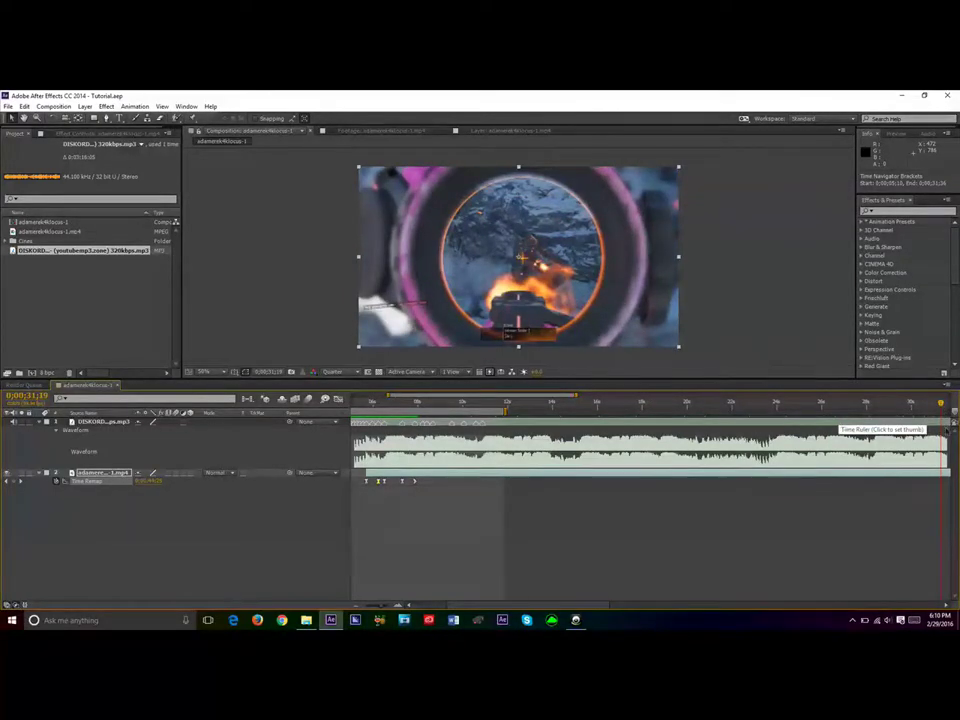
pyautogui.click(937, 406)
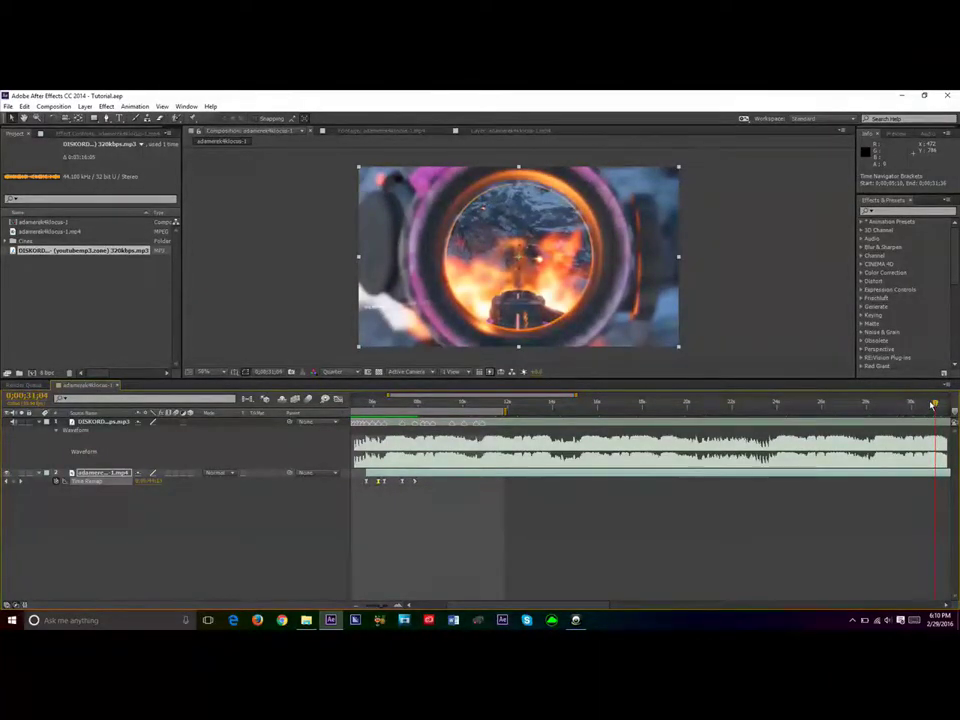
pyautogui.click(929, 404)
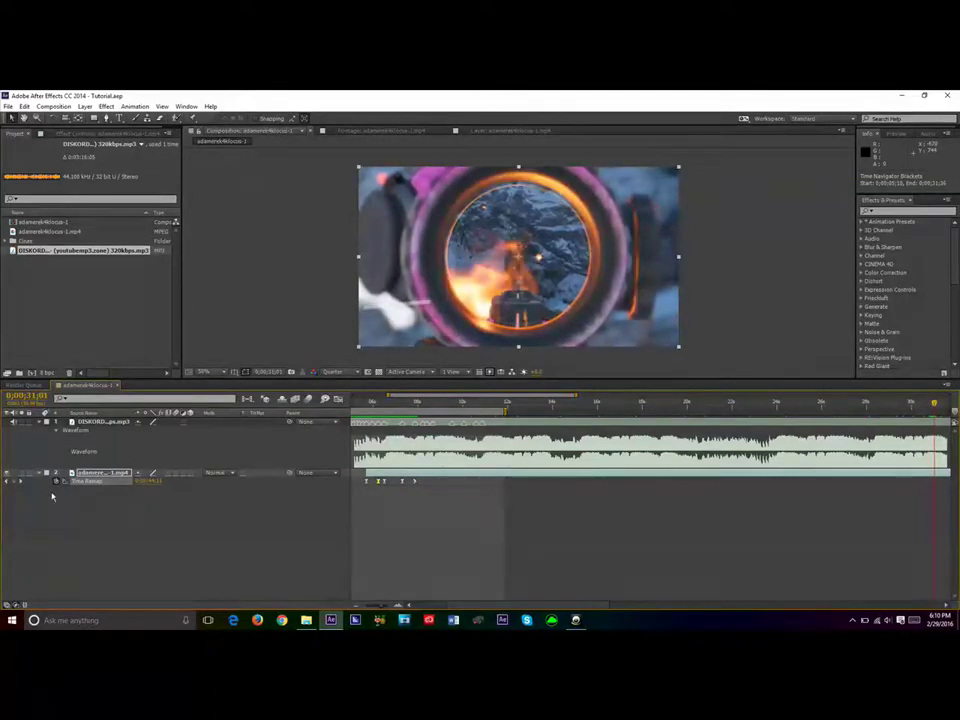
pyautogui.click(17, 482)
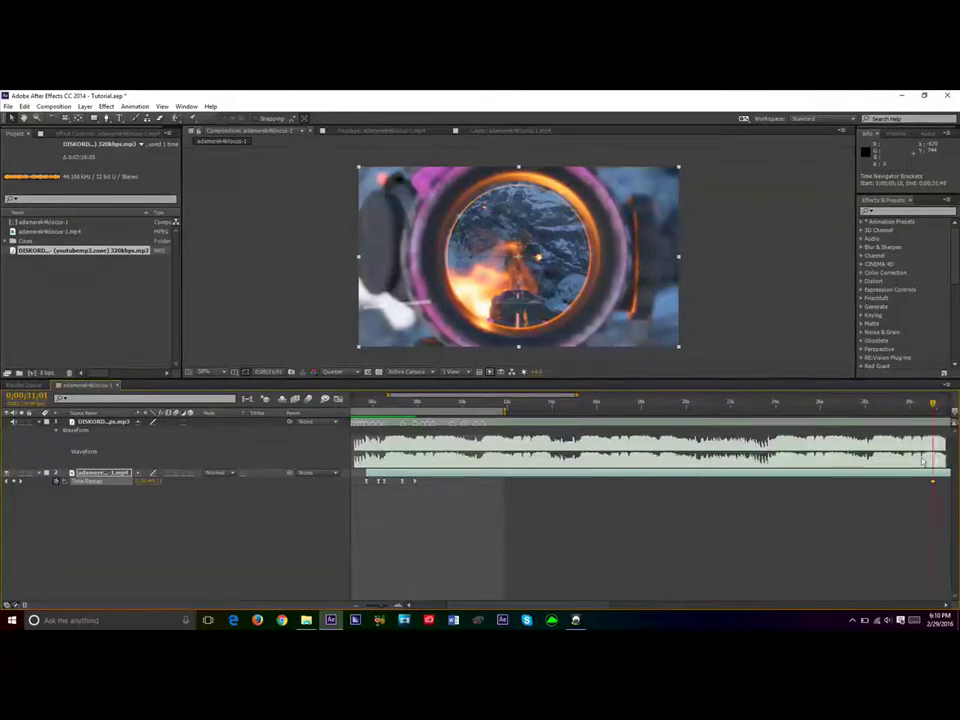
# Step: Move the new gunshot keyframe back to the song's beat marker at 0;00;08;13 and save the project
pyautogui.moveTo(933, 483); pyautogui.dragTo(473, 483)
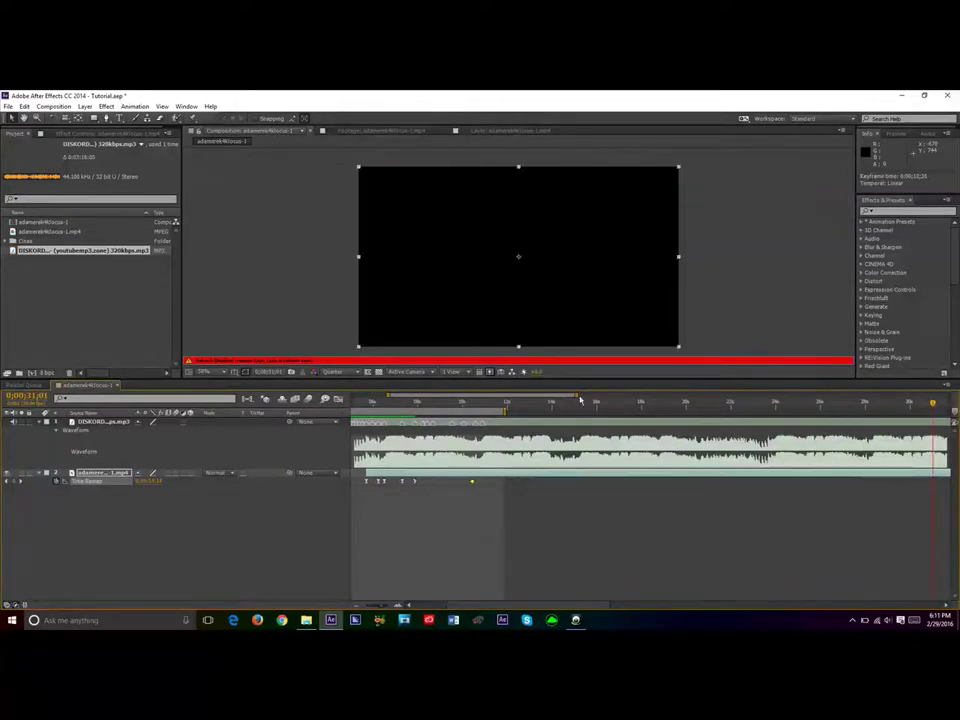
pyautogui.moveTo(577, 395); pyautogui.dragTo(521, 412)
pyautogui.click(501, 403)
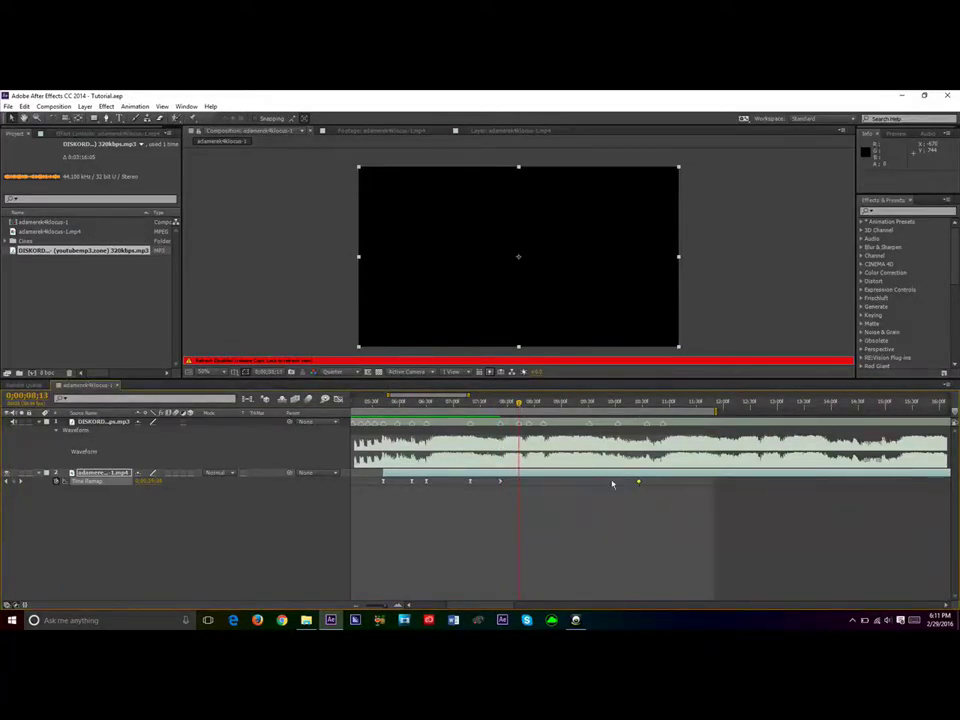
pyautogui.moveTo(612, 484); pyautogui.dragTo(519, 484)
pyautogui.press('capslock')
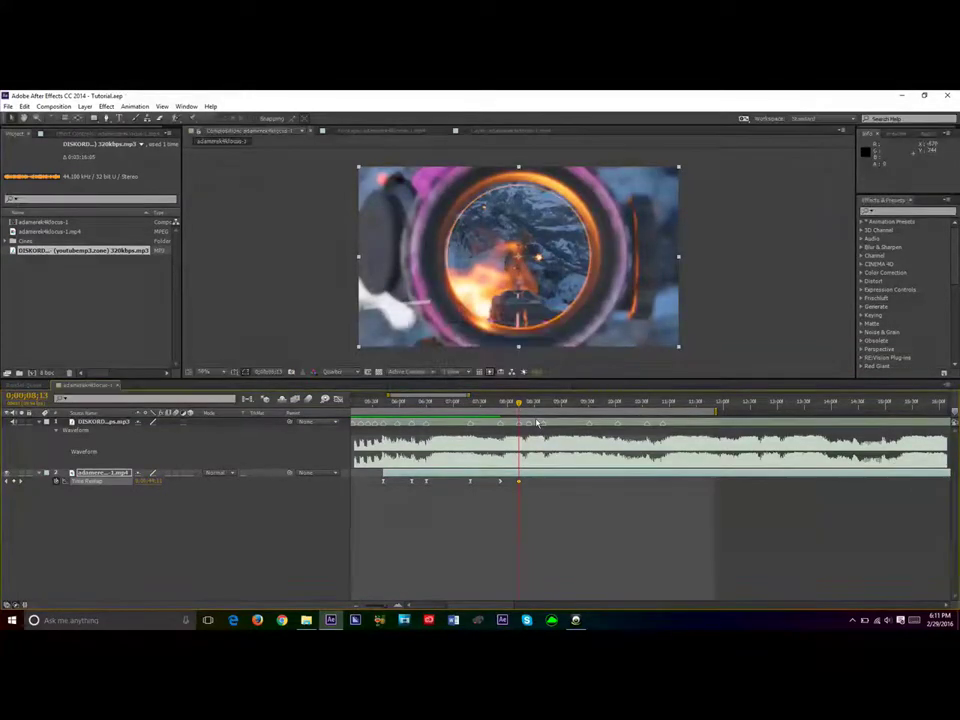
# Step: Preview the song's audio from 0;00;08;13 to check the beat at the moved keyframe
pyautogui.press('KP_Decimal')
pyautogui.press('KP_Decimal')
pyautogui.press('KP_Decimal')
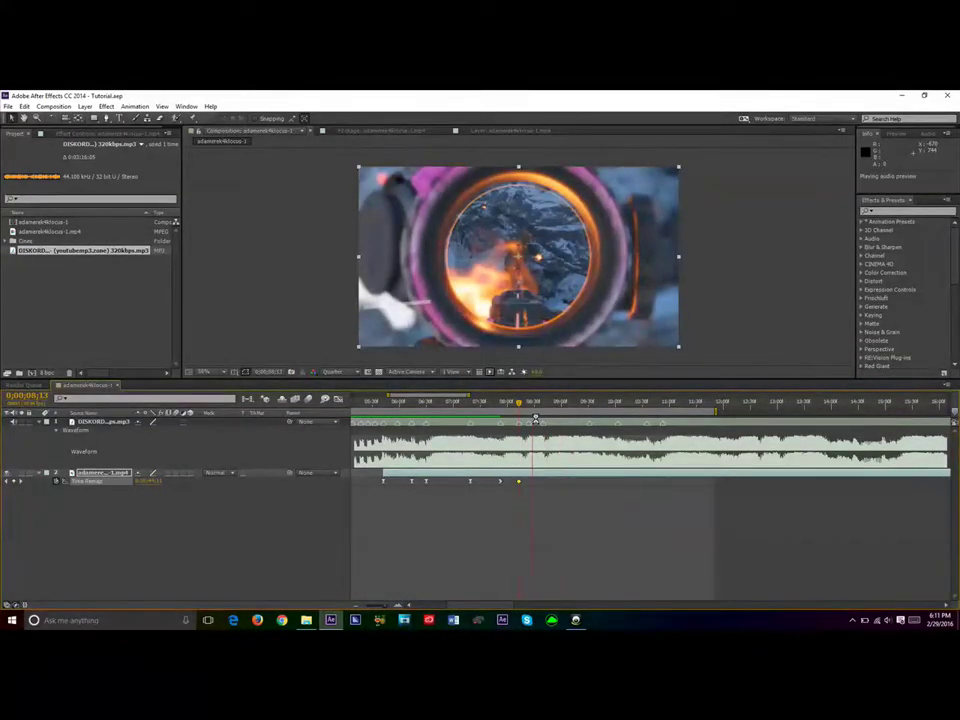
pyautogui.press('KP_Decimal')
# Step: In the Time Remap graph, ease out of the keyframe just before 0;00;08;13 and pull its outgoing handle steeply upward
pyautogui.moveTo(469, 395); pyautogui.dragTo(447, 395)
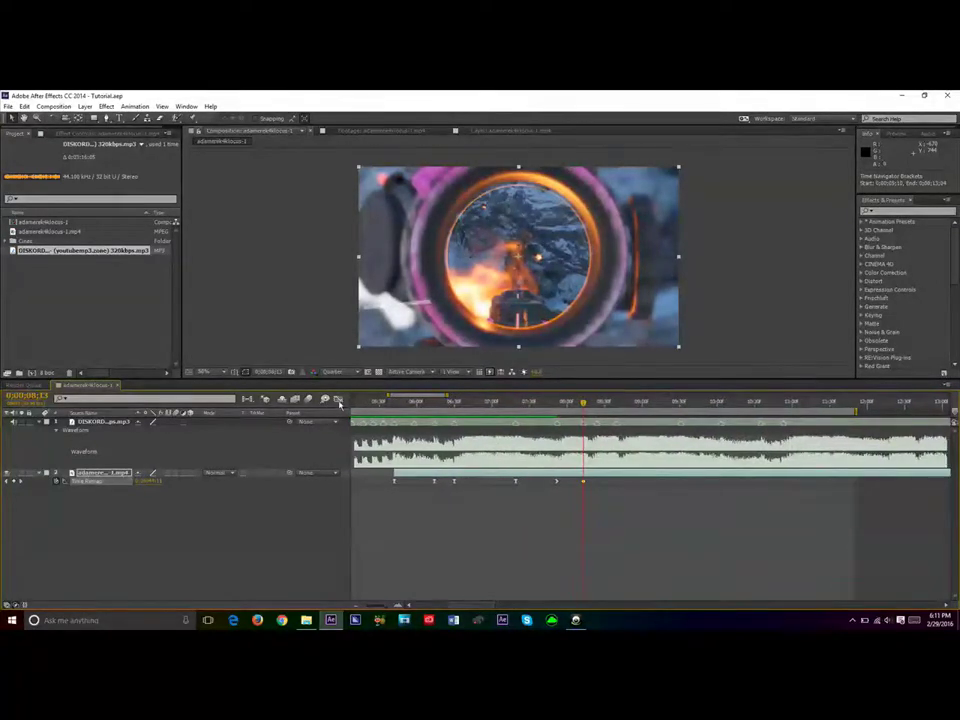
pyautogui.click(338, 399)
pyautogui.click(627, 595)
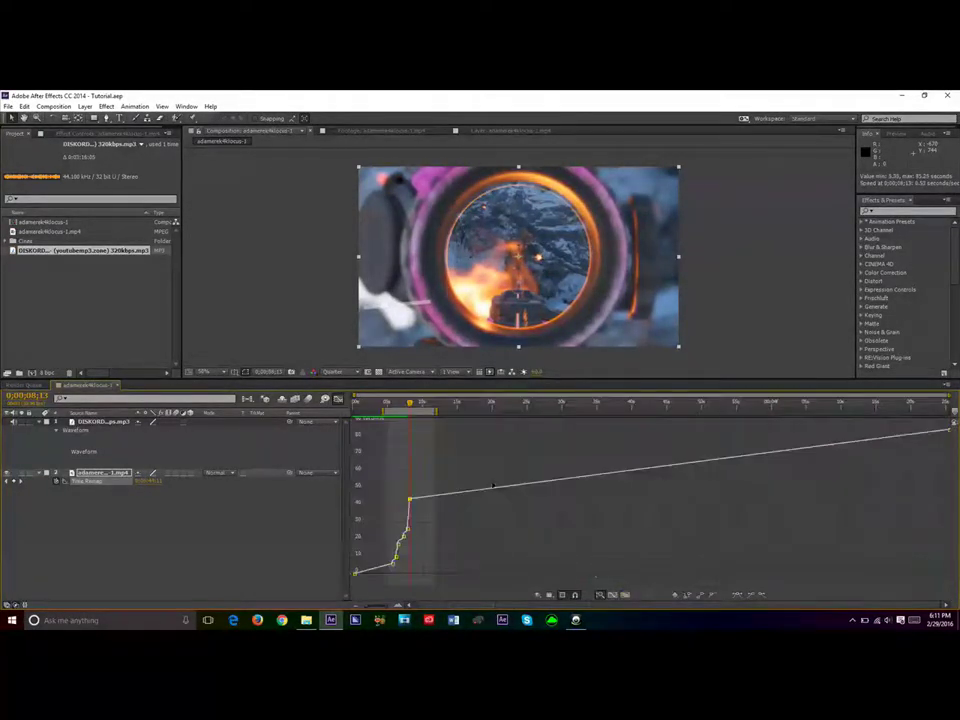
pyautogui.moveTo(945, 396); pyautogui.dragTo(478, 396)
pyautogui.click(357, 402)
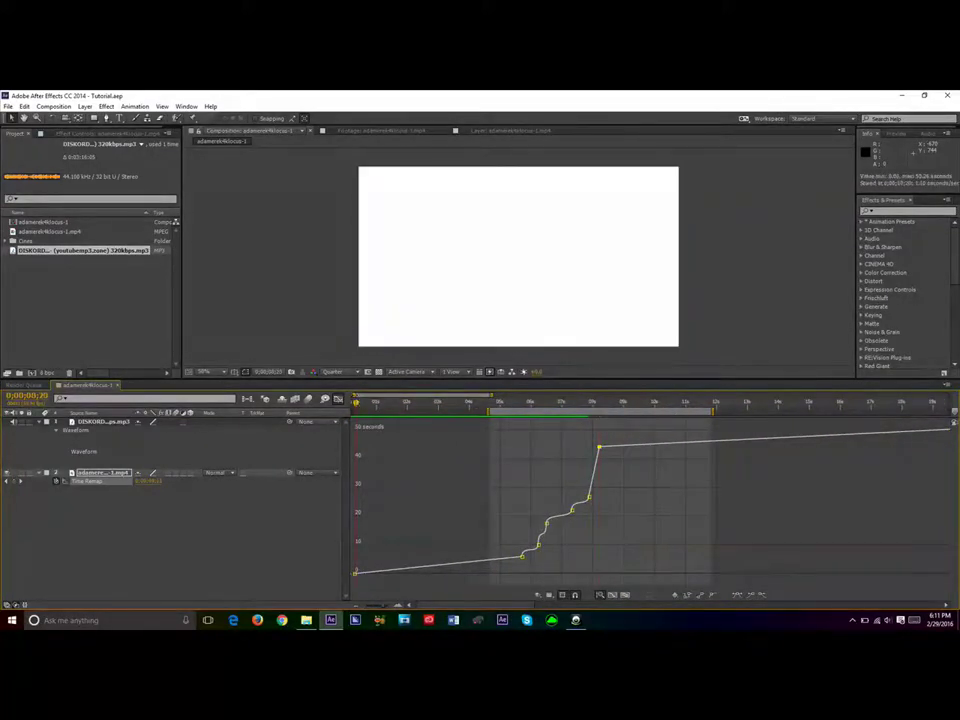
pyautogui.moveTo(355, 396); pyautogui.dragTo(382, 396)
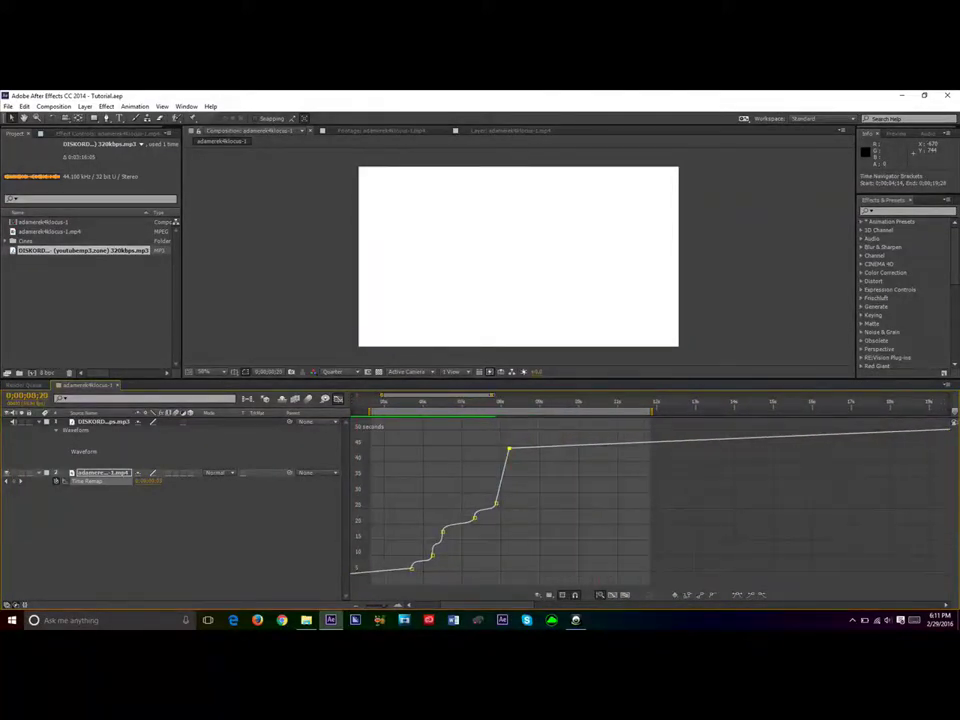
pyautogui.moveTo(655, 398); pyautogui.dragTo(480, 397)
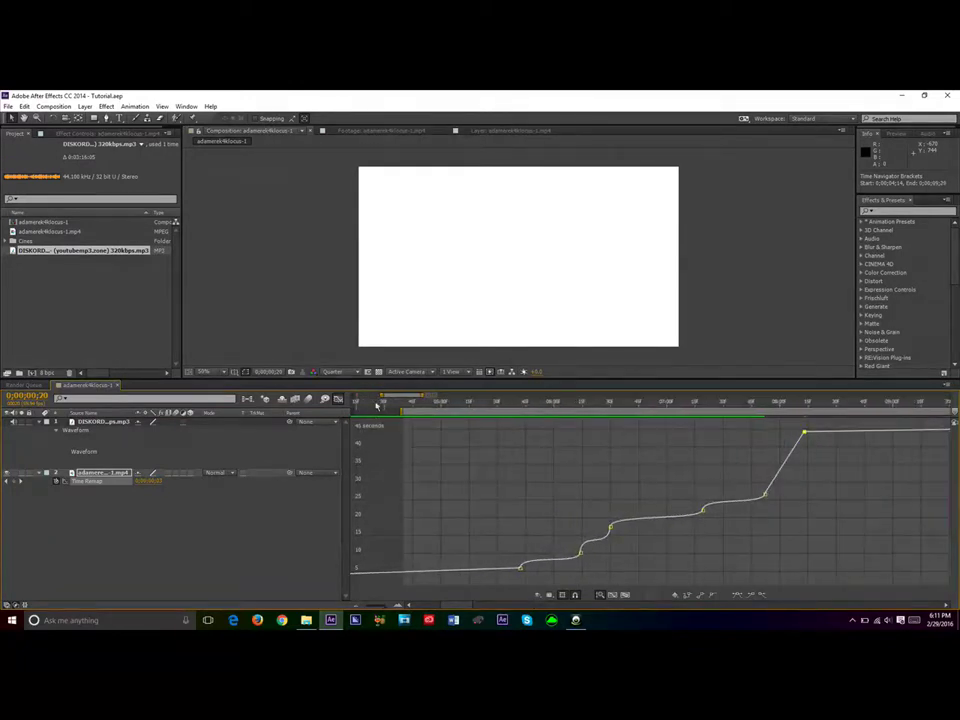
pyautogui.moveTo(378, 400)
pyautogui.mouseDown()
pyautogui.moveTo(360, 397)
pyautogui.moveTo(396, 398)
pyautogui.mouseUp()
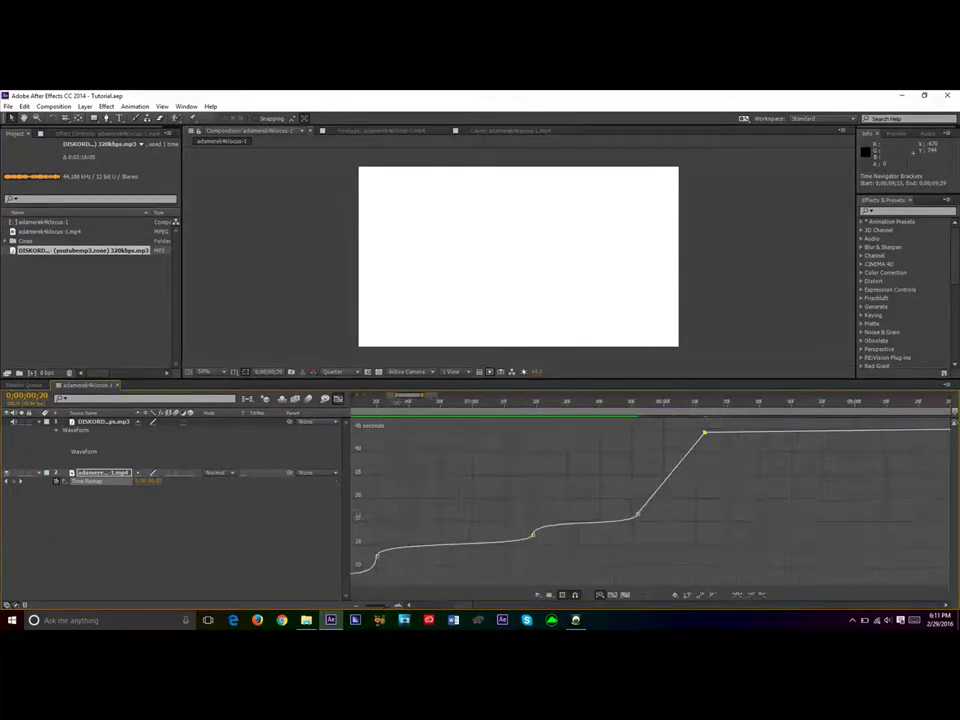
pyautogui.click(637, 515)
pyautogui.click(764, 595)
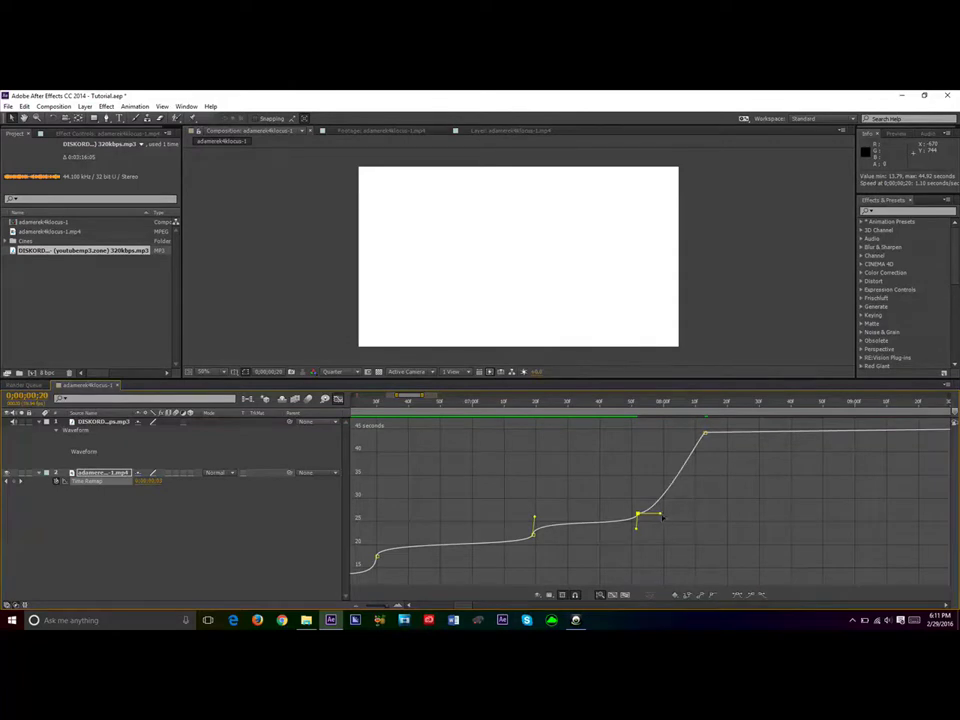
pyautogui.moveTo(660, 515); pyautogui.dragTo(637, 450)
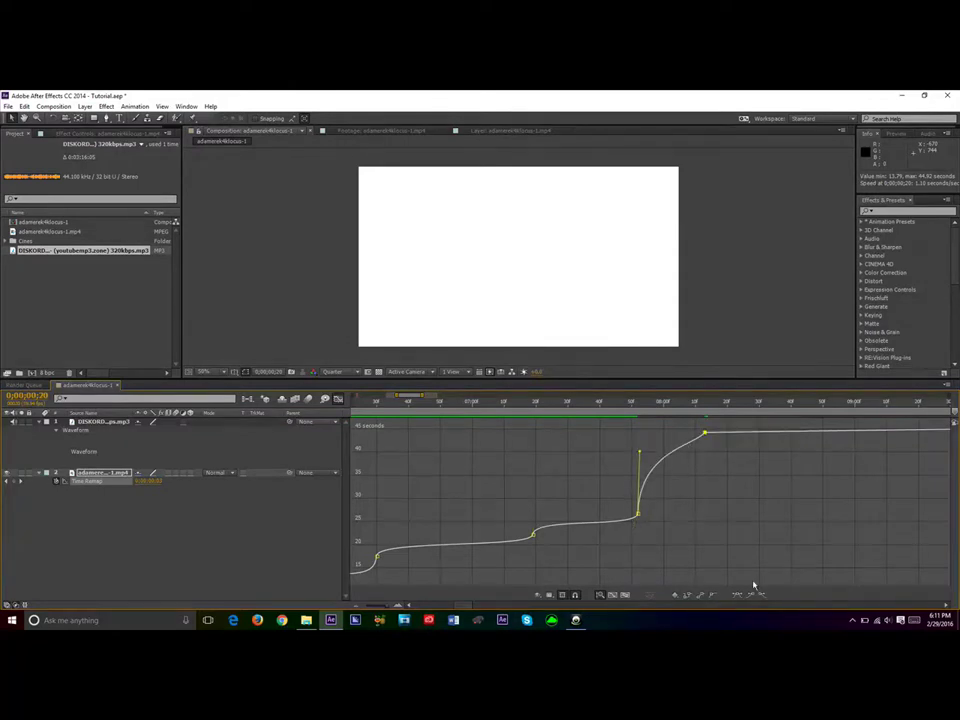
# Step: Ease into the keyframe at 0;00;08;13 with a steep downward handle, lengthen the previous keyframe's outgoing handle slightly, and save the project
pyautogui.click(705, 433)
pyautogui.moveTo(682, 433); pyautogui.dragTo(722, 511)
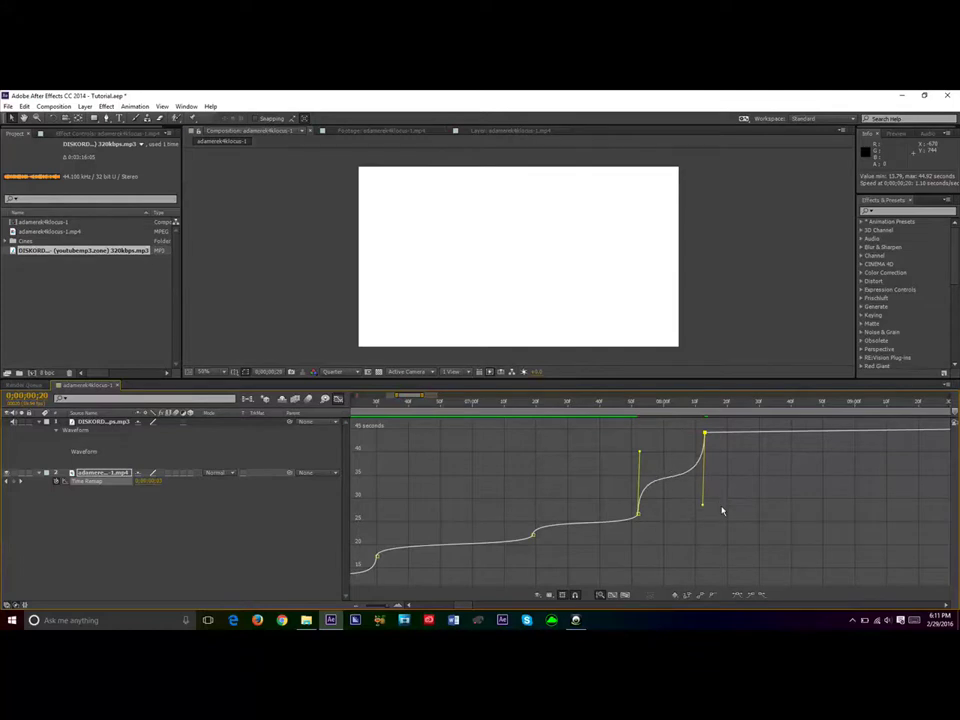
pyautogui.moveTo(640, 453); pyautogui.dragTo(640, 448)
pyautogui.hotkey('ctrl', 's')
# Step: Return to the layer bar view, move the clip's final Time Remap keyframe earlier to about 0;00;35;00, and save the project
pyautogui.click(340, 400)
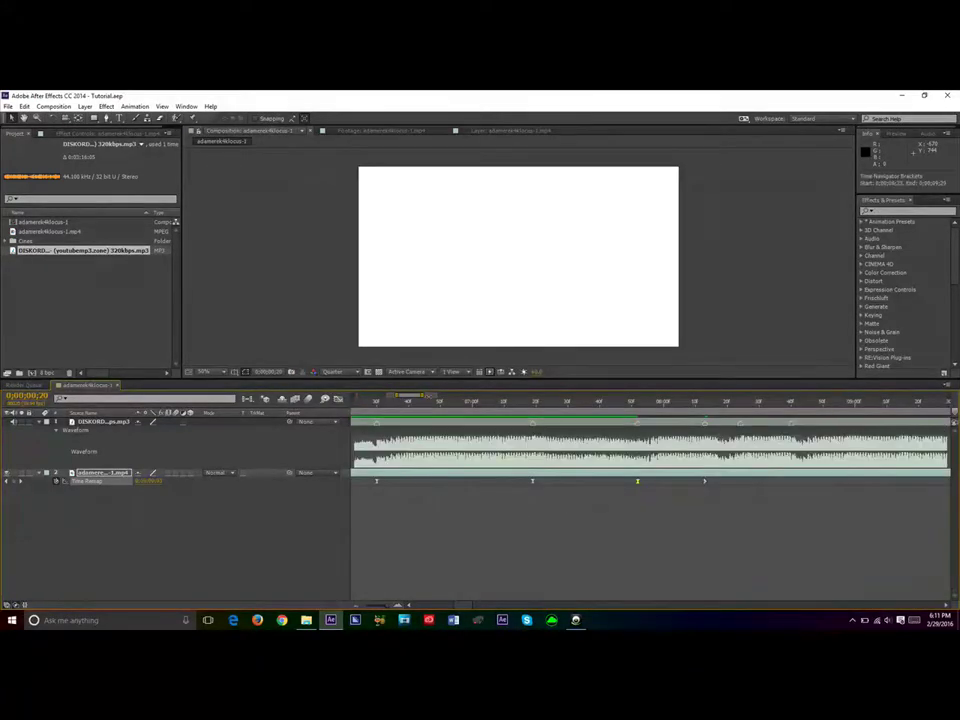
pyautogui.moveTo(427, 401); pyautogui.dragTo(919, 474)
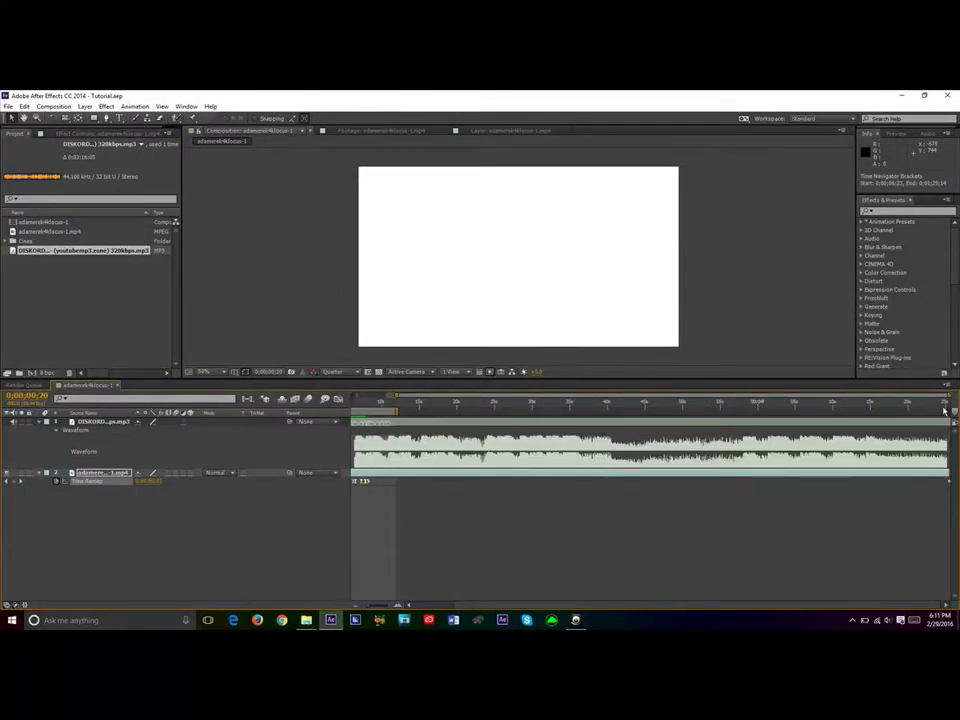
pyautogui.moveTo(949, 483); pyautogui.dragTo(925, 487)
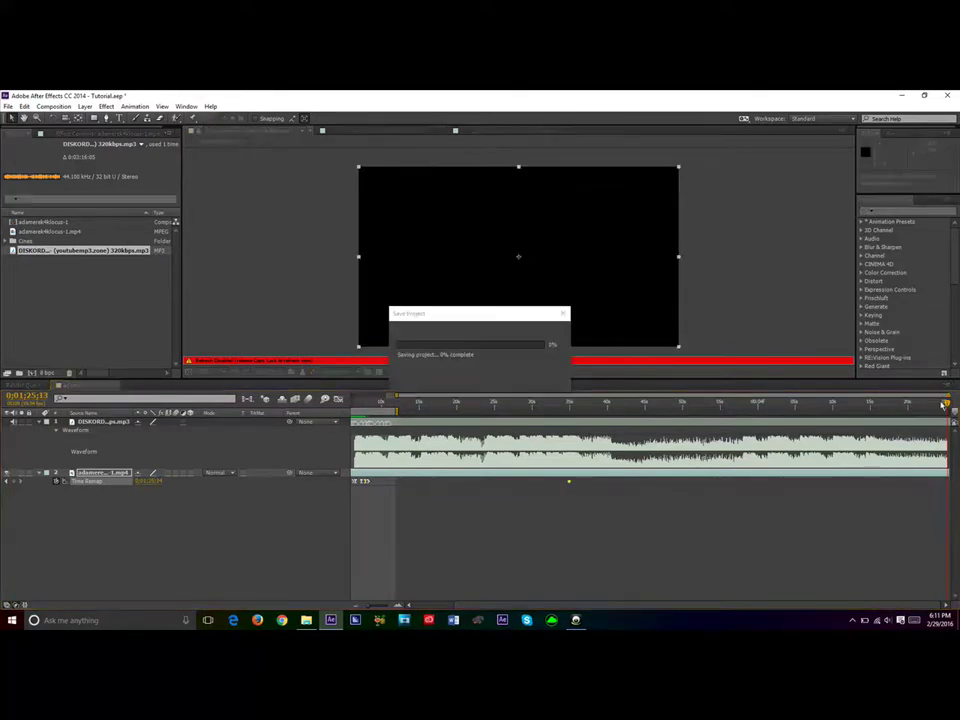
# Step: Scrub the gameplay after the 0;00;08;13 keyframe to look for the next action to sync
pyautogui.moveTo(946, 397); pyautogui.dragTo(627, 403)
pyautogui.moveTo(463, 405); pyautogui.dragTo(475, 408)
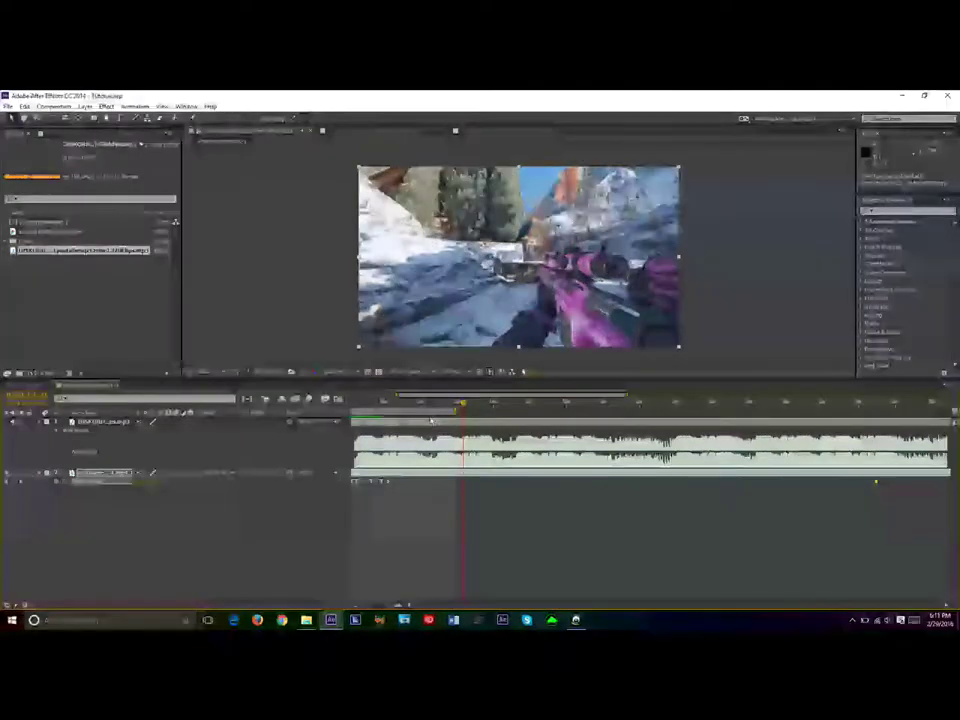
pyautogui.click(418, 403)
pyautogui.click(399, 403)
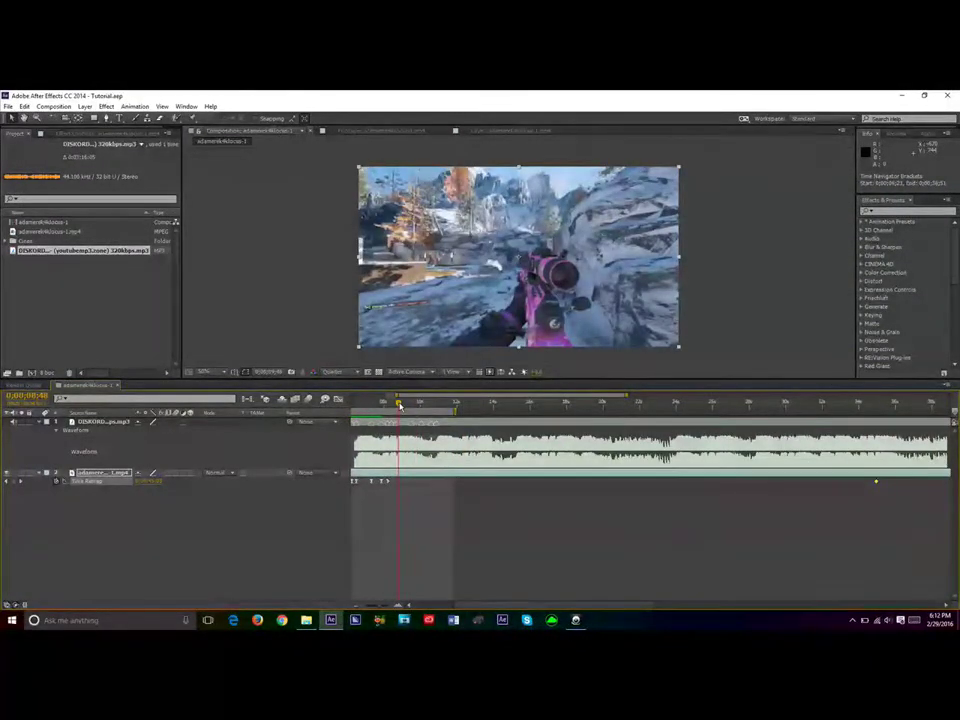
pyautogui.moveTo(406, 407); pyautogui.dragTo(454, 405)
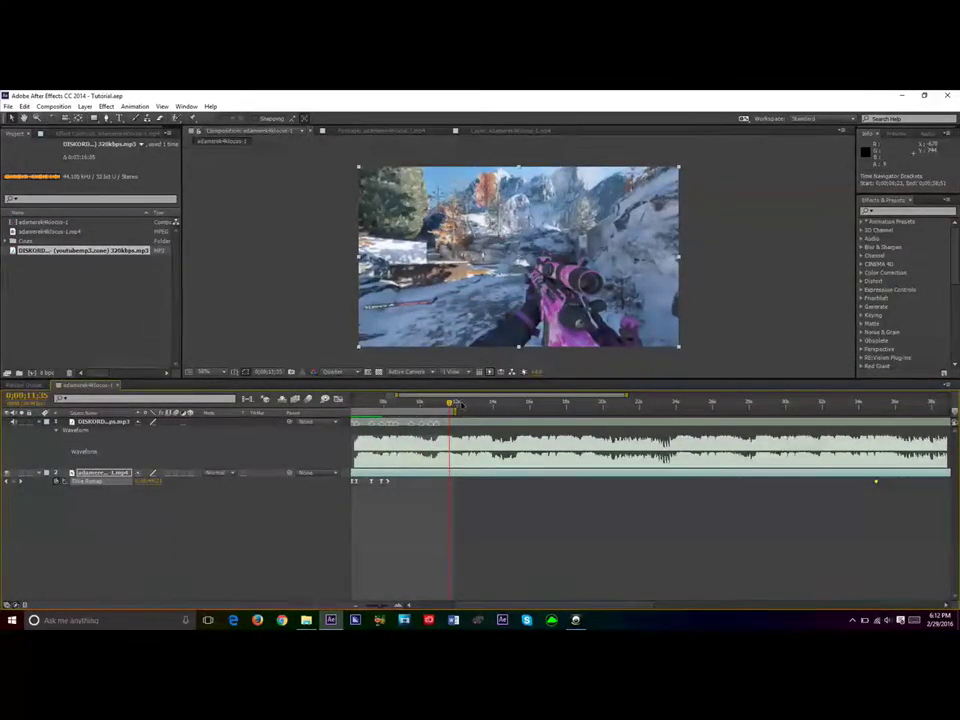
# Step: Add a Time Remap keyframe to the gameplay clip at 0;00;12;14 and move it to 0;00;08;24
pyautogui.moveTo(457, 405); pyautogui.dragTo(471, 404)
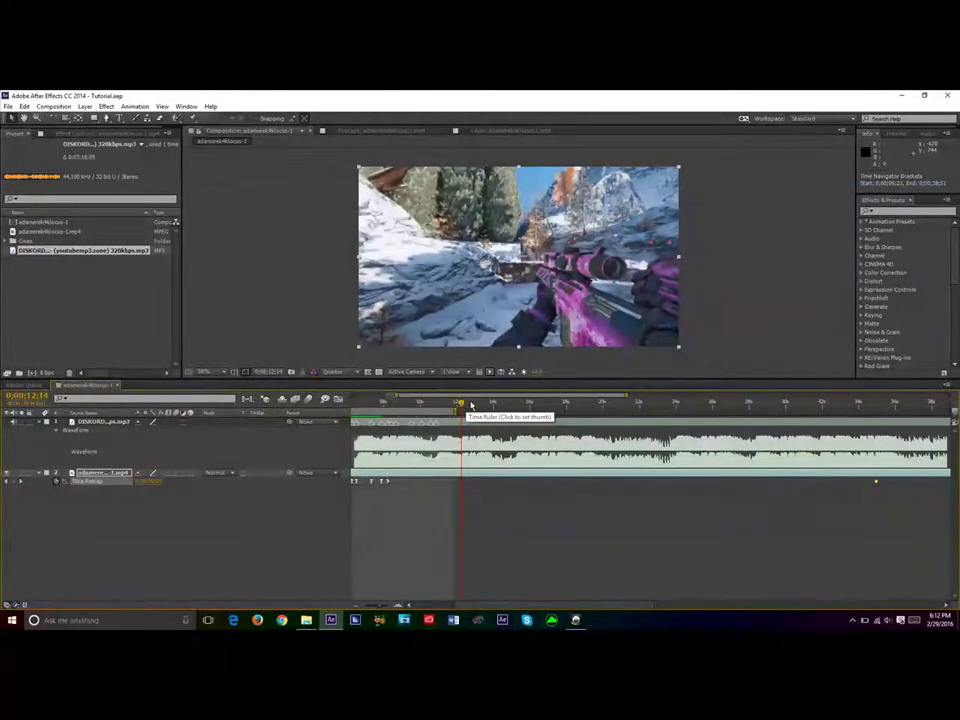
pyautogui.click(466, 404)
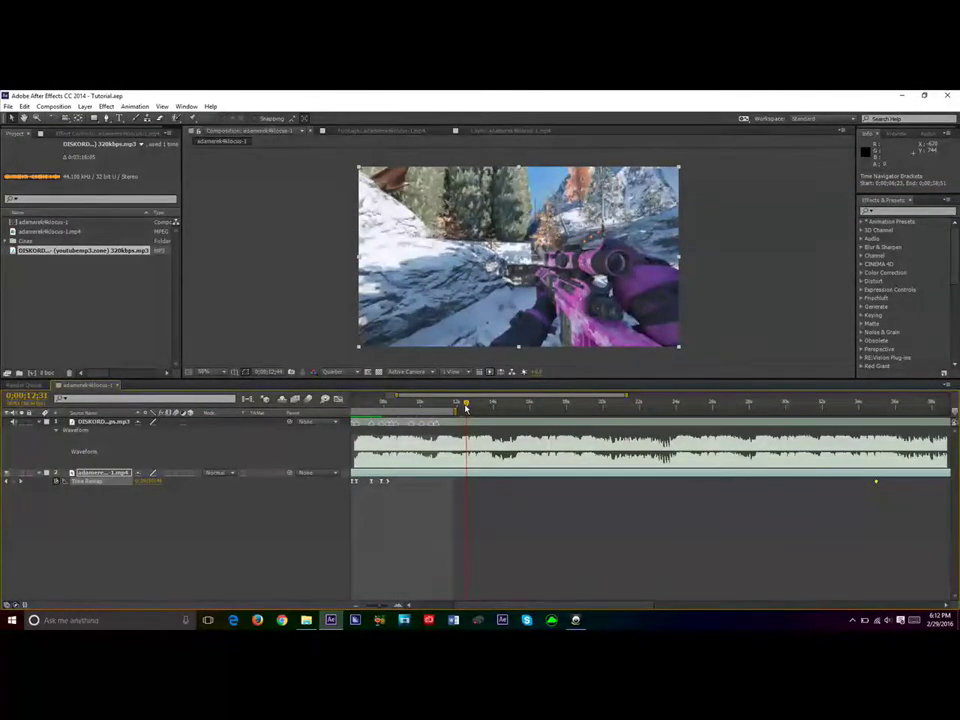
pyautogui.click(466, 406)
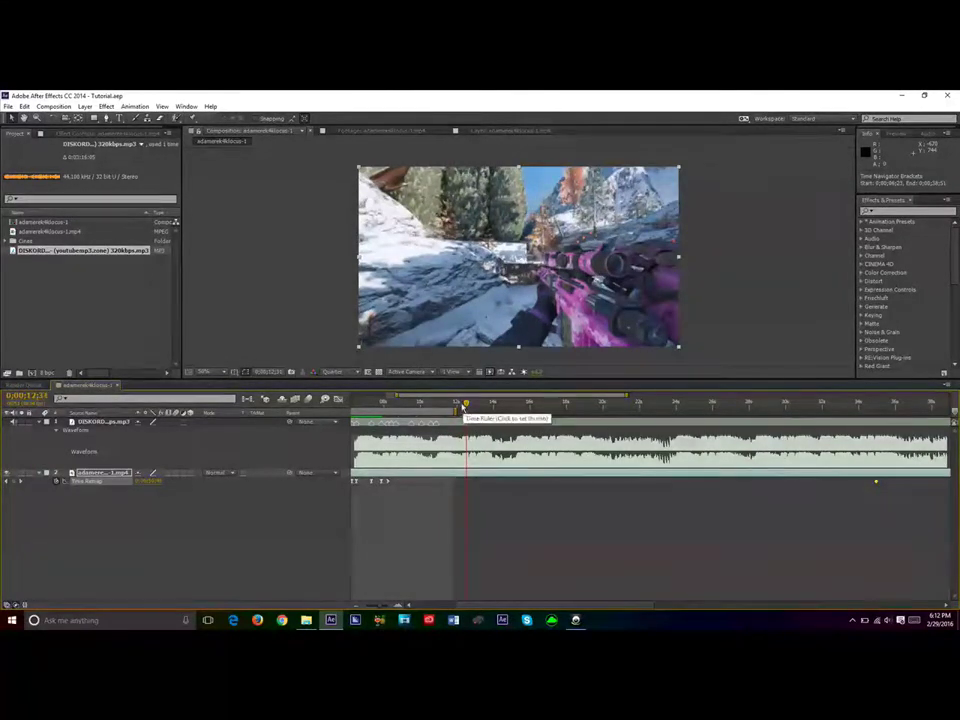
pyautogui.click(461, 404)
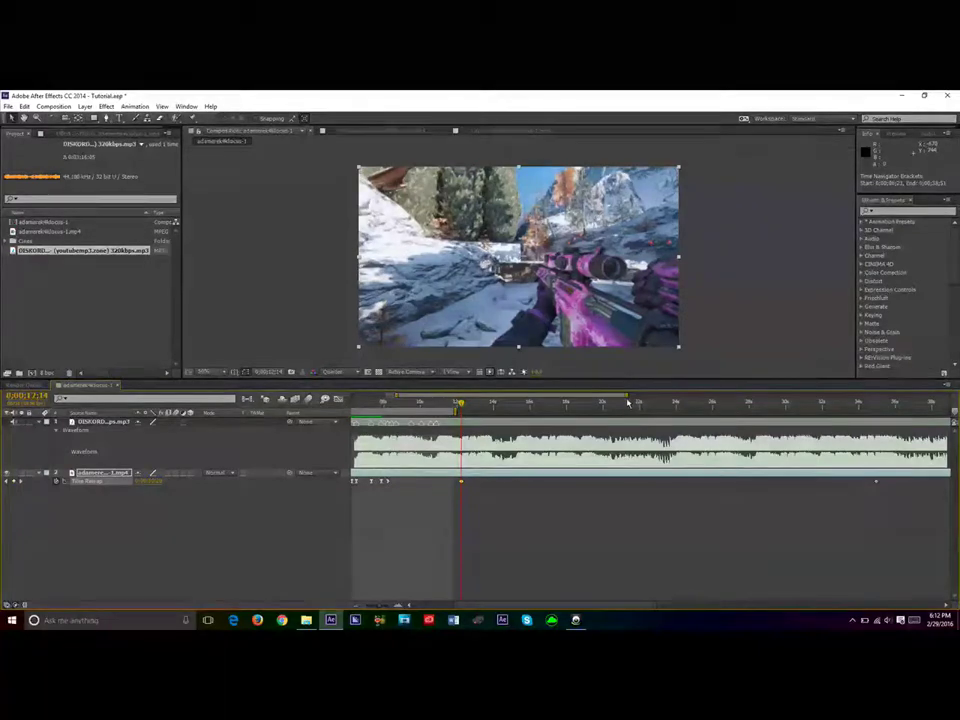
pyautogui.moveTo(628, 403); pyautogui.dragTo(444, 402)
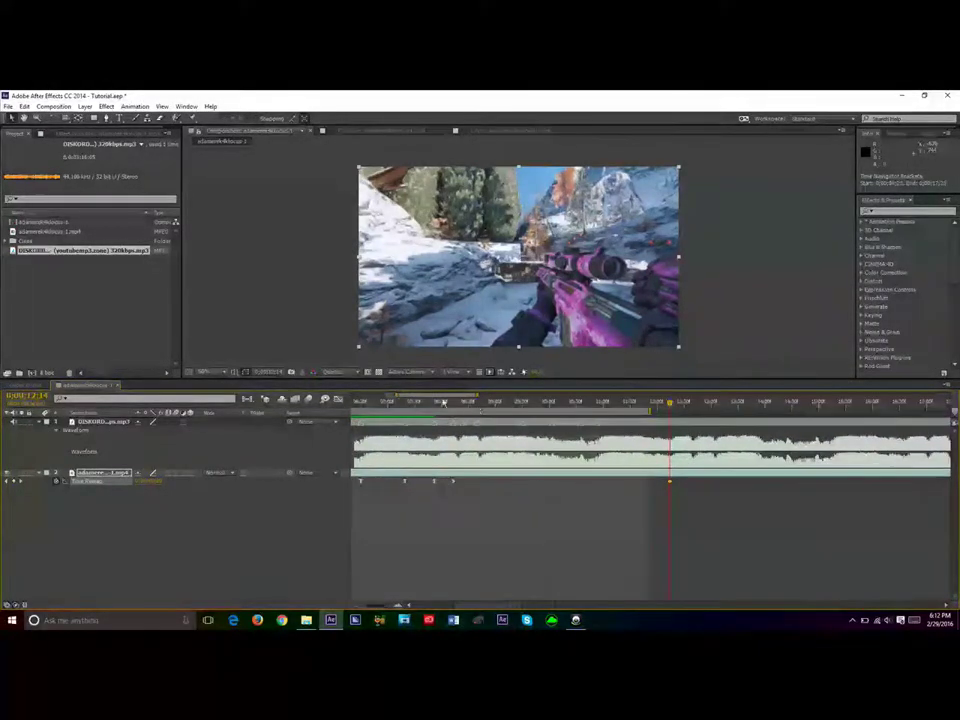
pyautogui.click(463, 402)
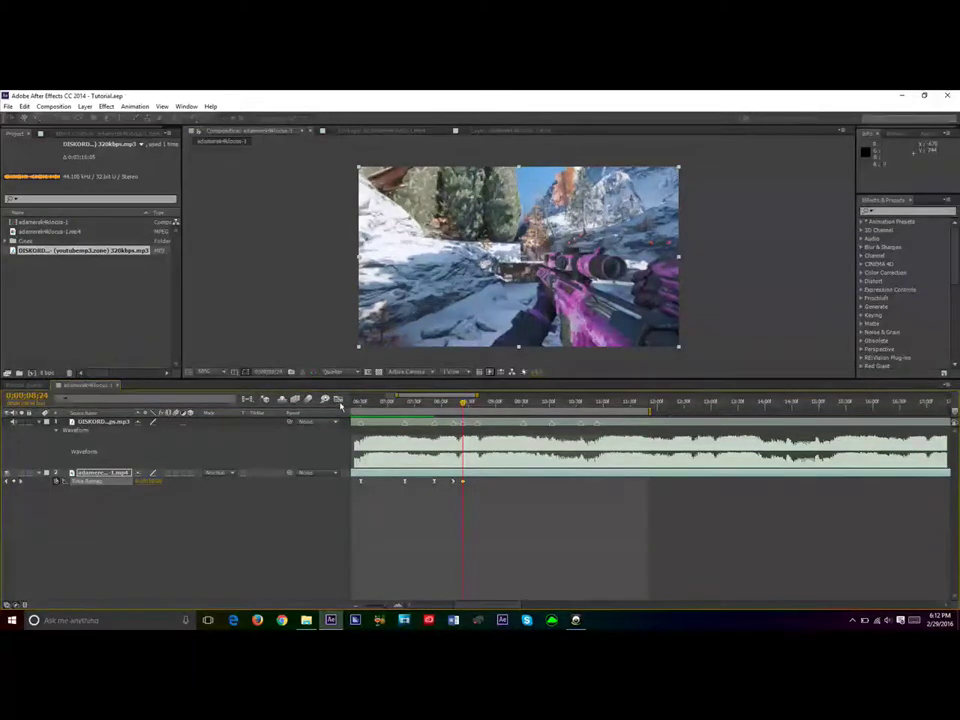
# Step: Apply Easy Ease In to the 0;00;08;24 Time Remap keyframe and steepen the curve between it and the preceding keyframe
pyautogui.click(339, 401)
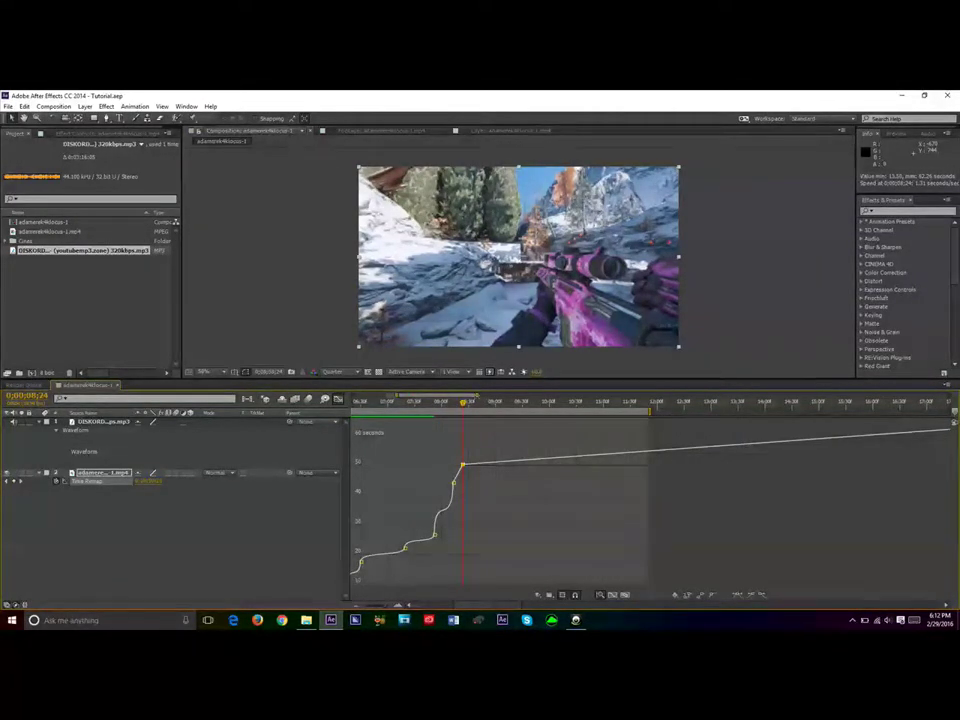
pyautogui.moveTo(478, 395); pyautogui.dragTo(422, 395)
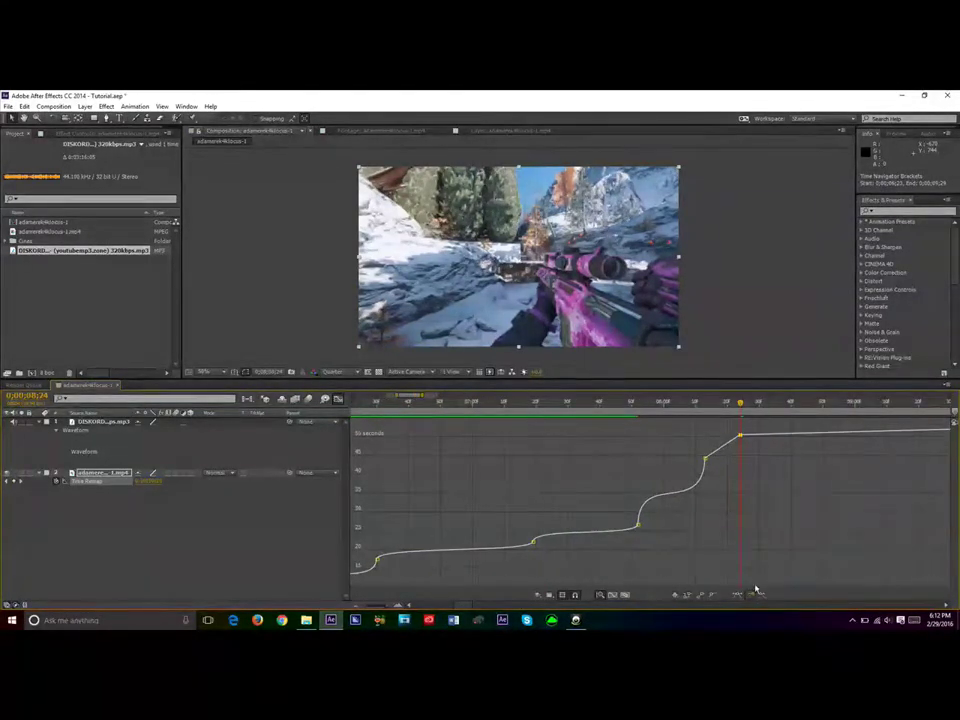
pyautogui.click(751, 594)
pyautogui.moveTo(728, 435)
pyautogui.mouseDown()
pyautogui.moveTo(749, 462)
pyautogui.moveTo(738, 456)
pyautogui.mouseUp()
pyautogui.click(706, 458)
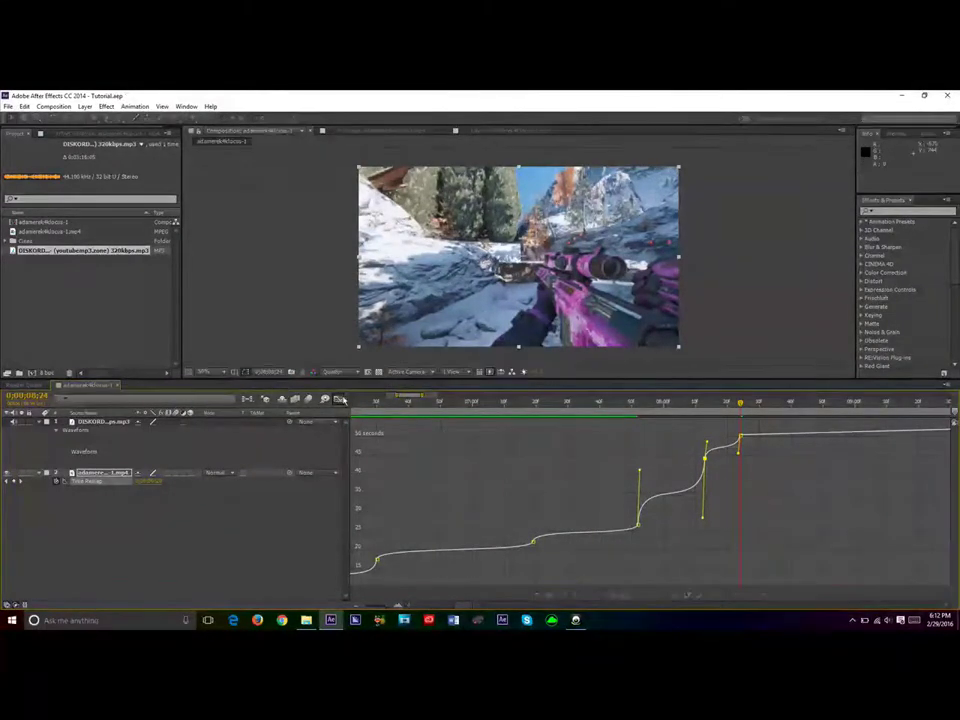
pyautogui.hotkey('shift', 'F3')
# Step: Preview the retimed clip against the music and go to the Time Remap keyframe at 0;00;07;52
pyautogui.moveTo(391, 394); pyautogui.dragTo(423, 395)
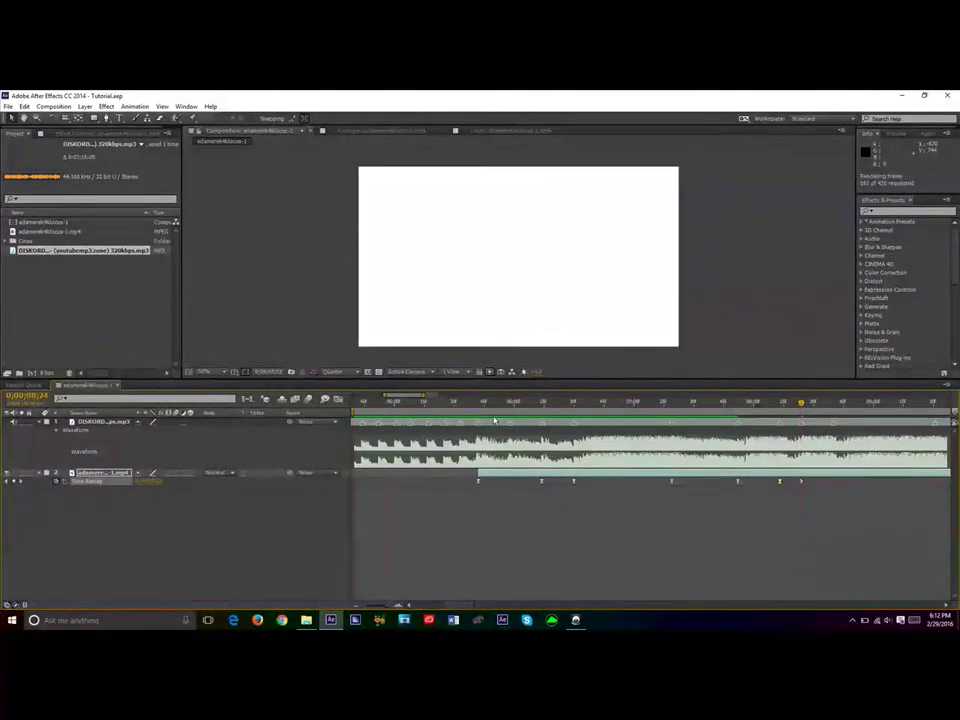
pyautogui.press('0')
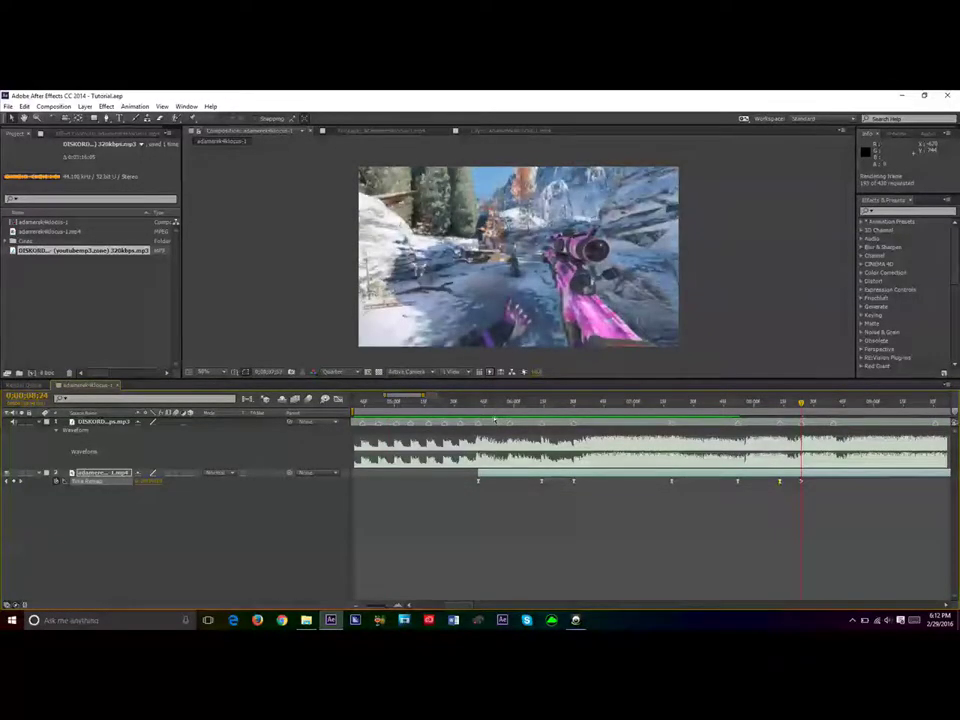
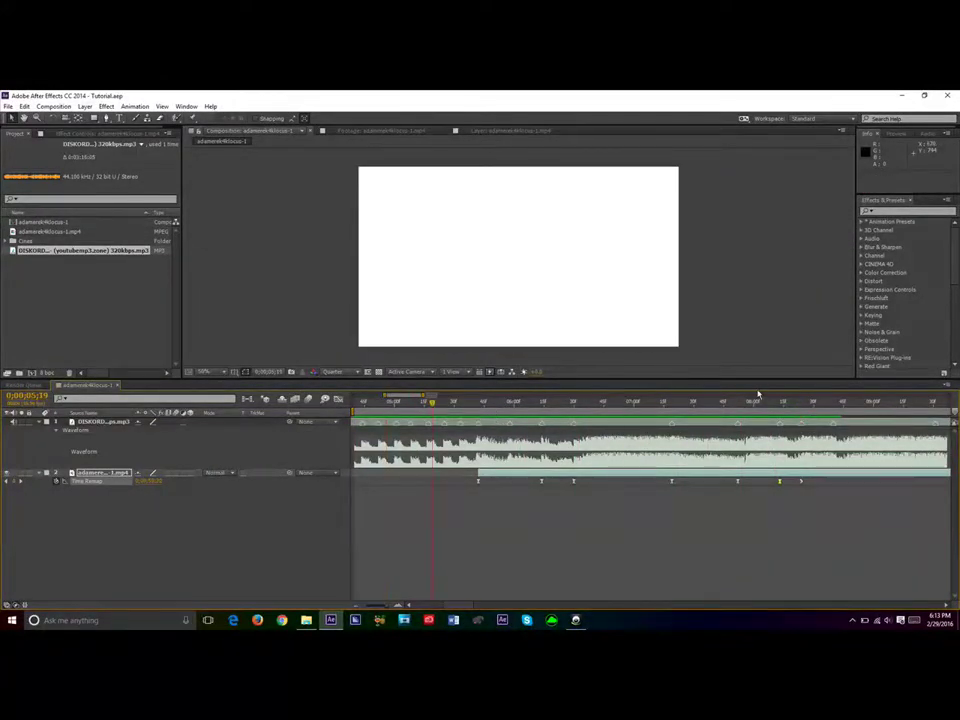
pyautogui.moveTo(731, 401); pyautogui.dragTo(746, 402)
pyautogui.moveTo(760, 410); pyautogui.dragTo(740, 441)
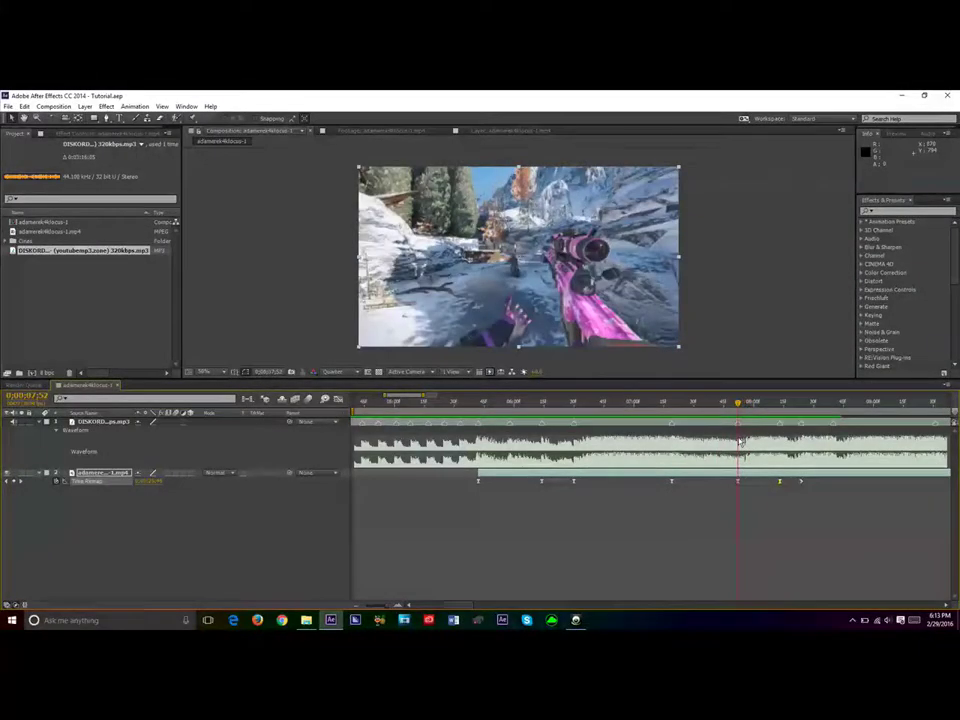
# Step: With preview refresh disabled, lengthen the outgoing handle of the 0;00;07;52 Time Remap keyframe and shorten the following keyframe's incoming handle
pyautogui.click(338, 400)
pyautogui.click(625, 596)
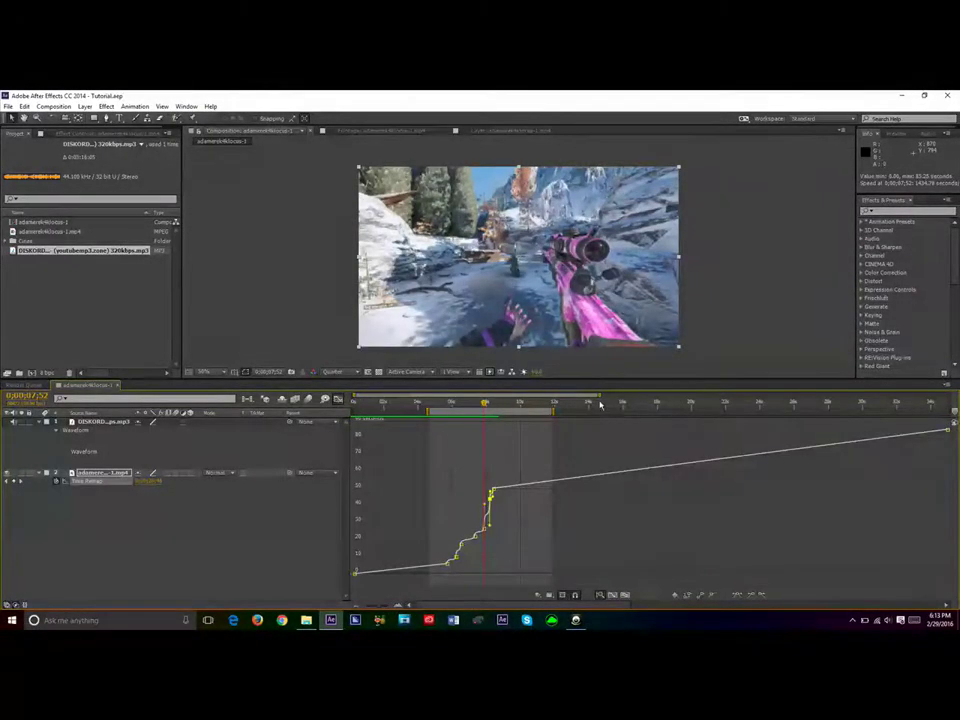
pyautogui.moveTo(600, 400); pyautogui.dragTo(563, 400)
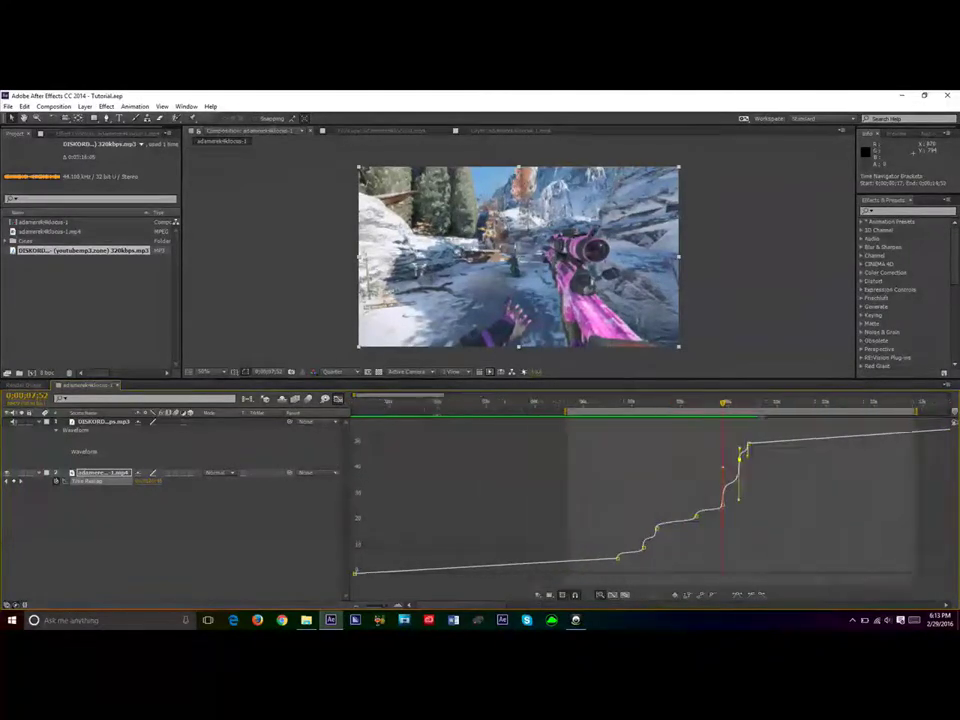
pyautogui.moveTo(443, 396); pyautogui.dragTo(436, 396)
pyautogui.moveTo(355, 396); pyautogui.dragTo(424, 401)
pyautogui.moveTo(489, 404); pyautogui.dragTo(567, 498)
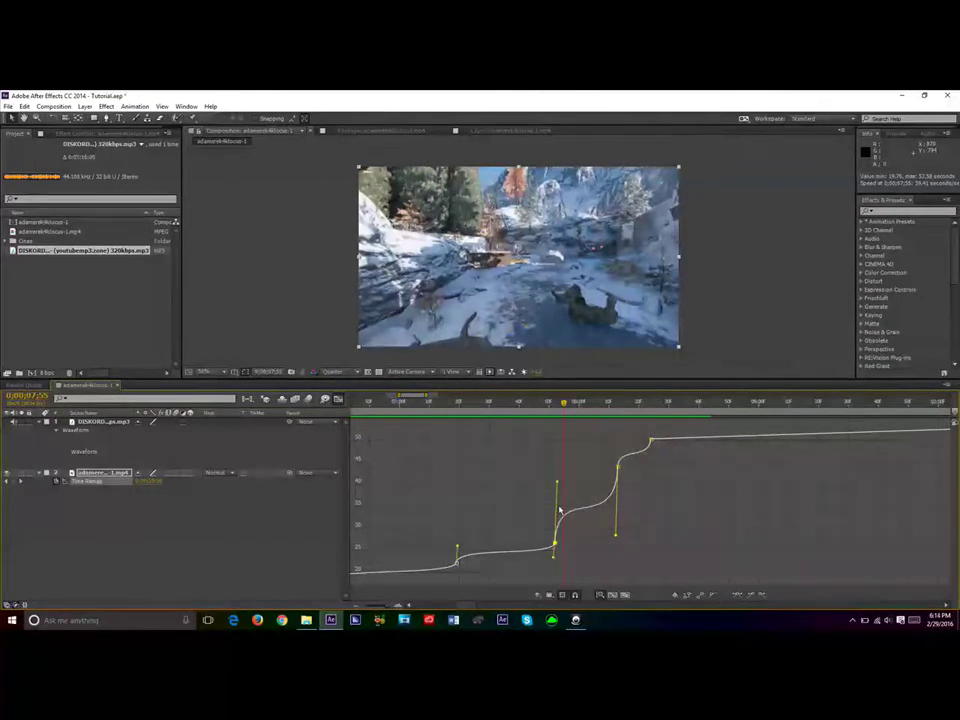
pyautogui.click(560, 512)
pyautogui.press('capslock')
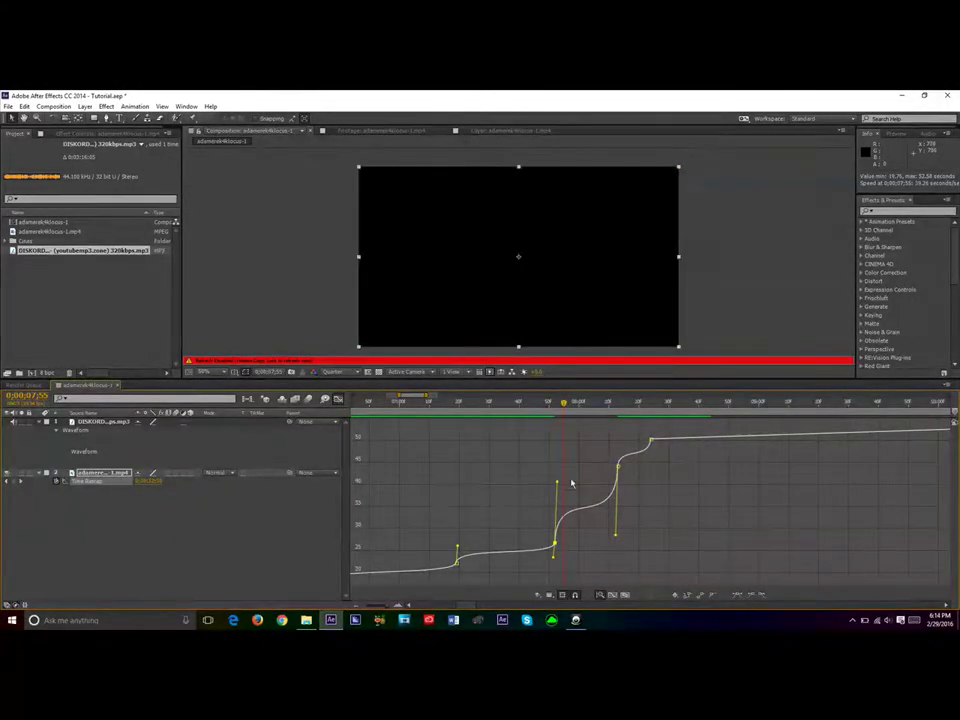
pyautogui.moveTo(556, 483); pyautogui.dragTo(553, 458)
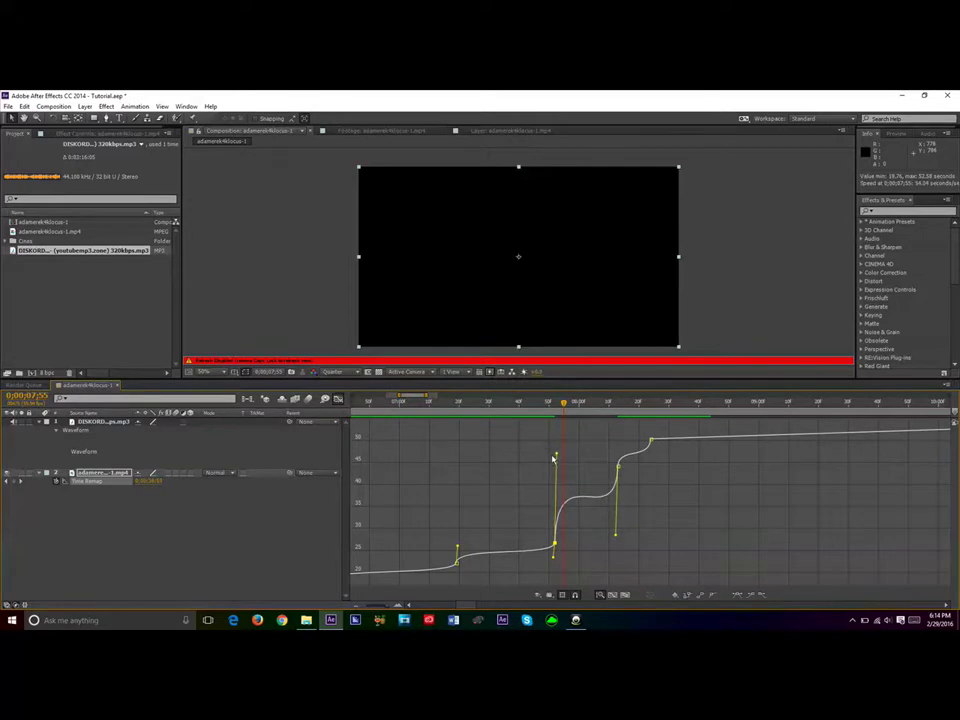
pyautogui.moveTo(617, 541)
pyautogui.mouseDown()
pyautogui.moveTo(617, 527)
pyautogui.moveTo(602, 536)
pyautogui.moveTo(618, 519)
pyautogui.moveTo(606, 536)
pyautogui.moveTo(619, 529)
pyautogui.moveTo(619, 445)
pyautogui.moveTo(624, 519)
pyautogui.mouseUp()
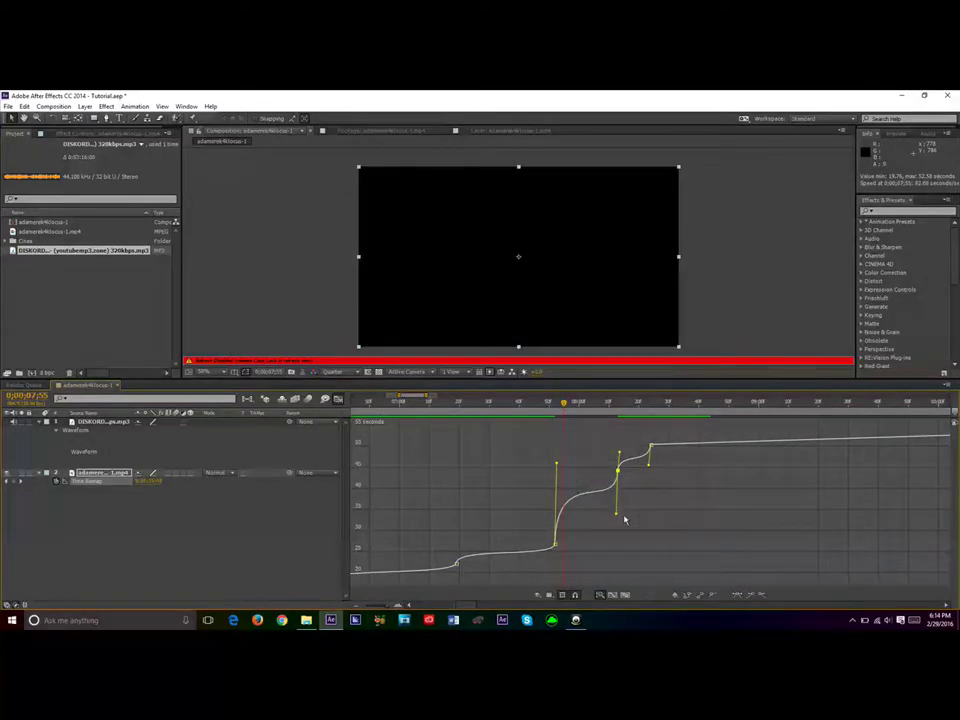
pyautogui.click(556, 462)
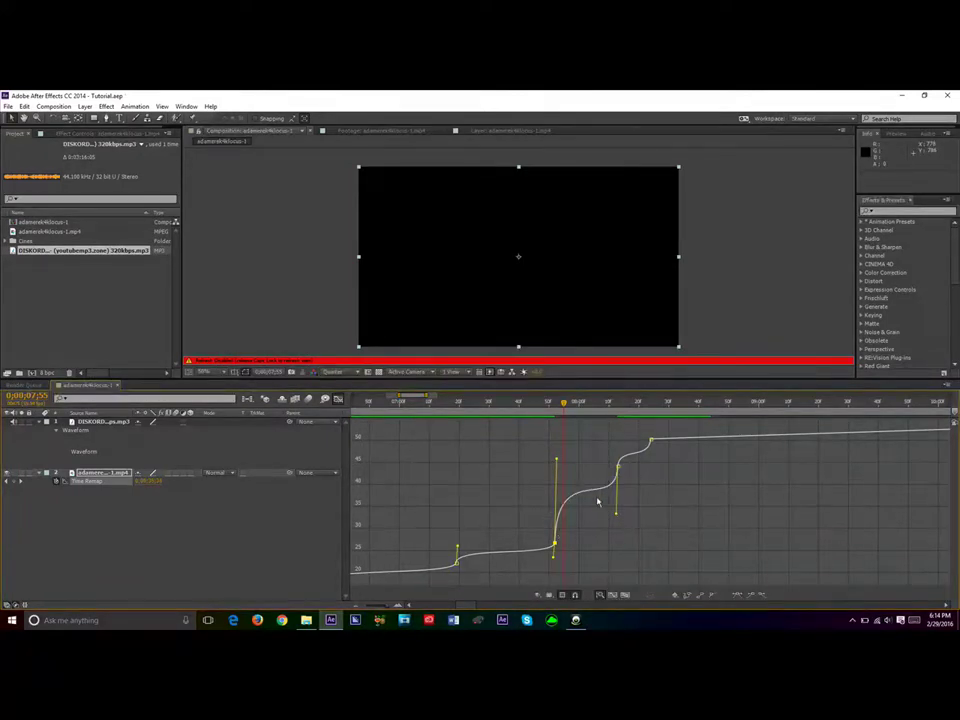
# Step: Shorten the outgoing handle at 0;00;07;52, lengthen the following keyframe's incoming handle, and preview the speed ramp
pyautogui.click(510, 404)
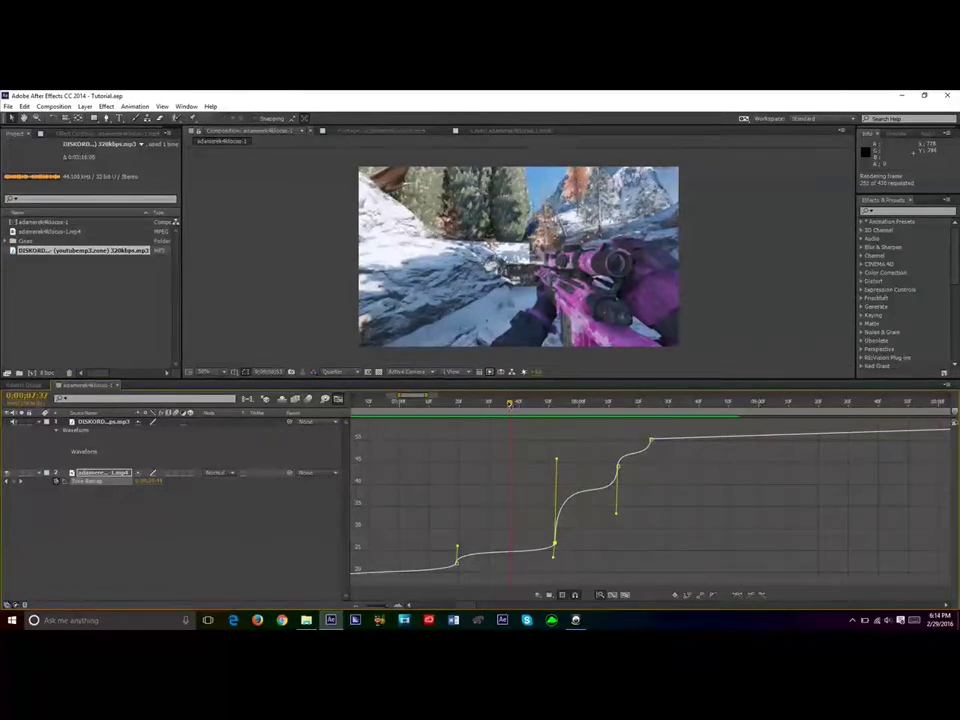
pyautogui.press('space')
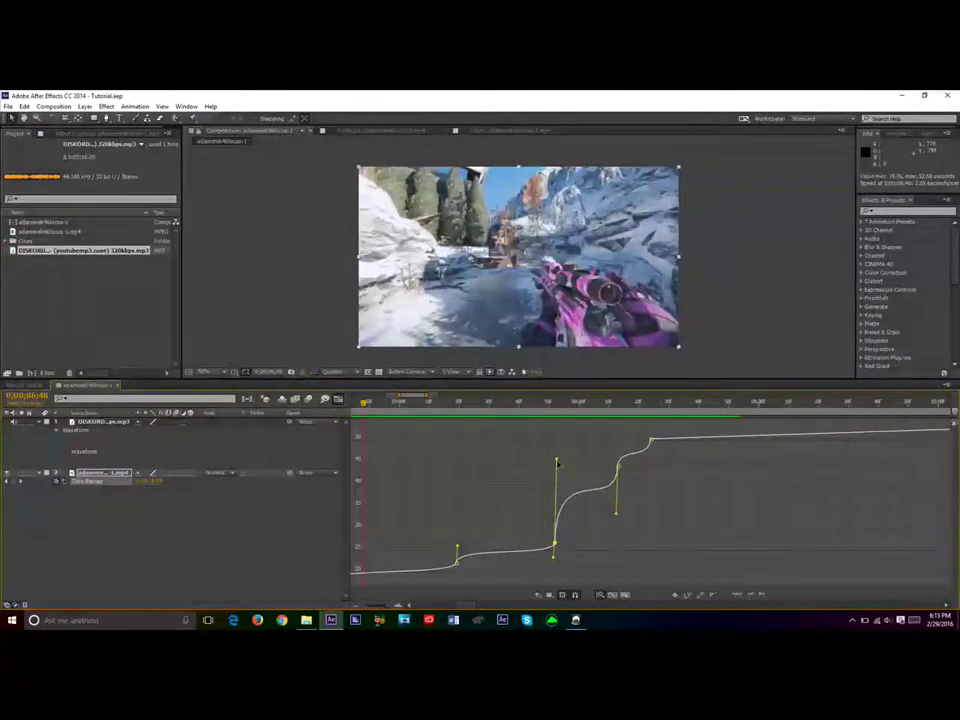
pyautogui.moveTo(557, 462)
pyautogui.mouseDown()
pyautogui.moveTo(557, 497)
pyautogui.moveTo(557, 487)
pyautogui.mouseUp()
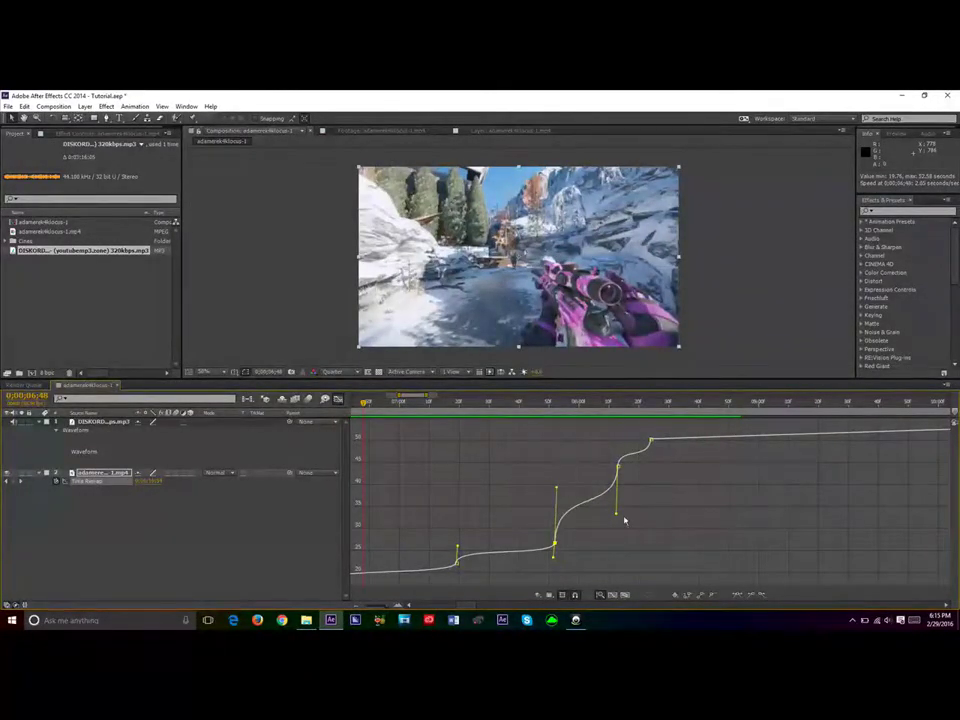
pyautogui.moveTo(616, 516)
pyautogui.mouseDown()
pyautogui.moveTo(621, 553)
pyautogui.moveTo(617, 530)
pyautogui.mouseUp()
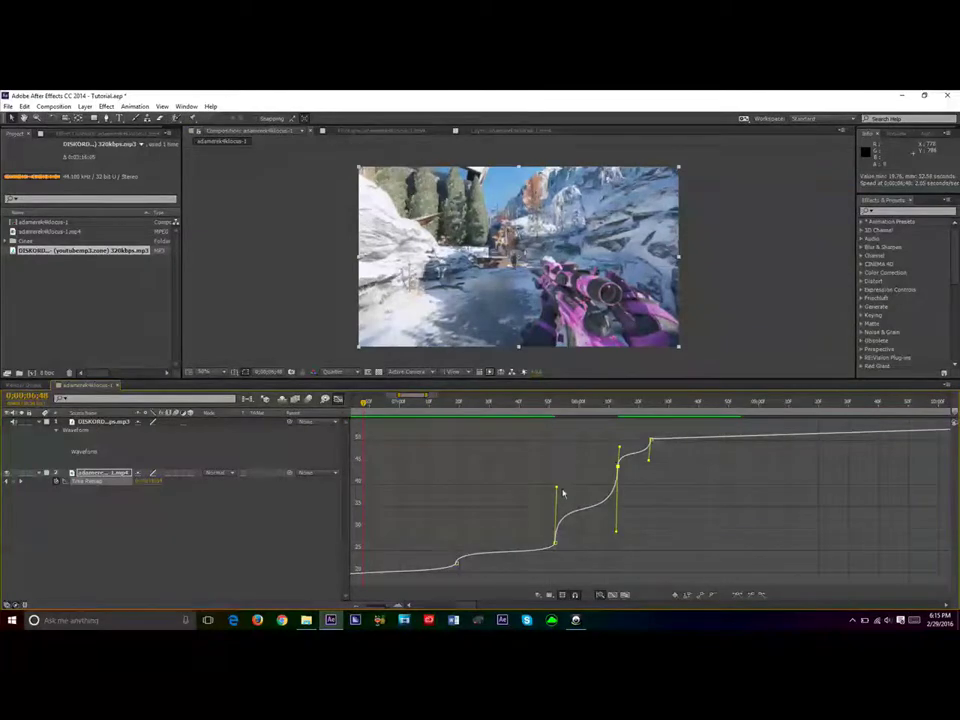
pyautogui.moveTo(556, 489); pyautogui.dragTo(550, 470)
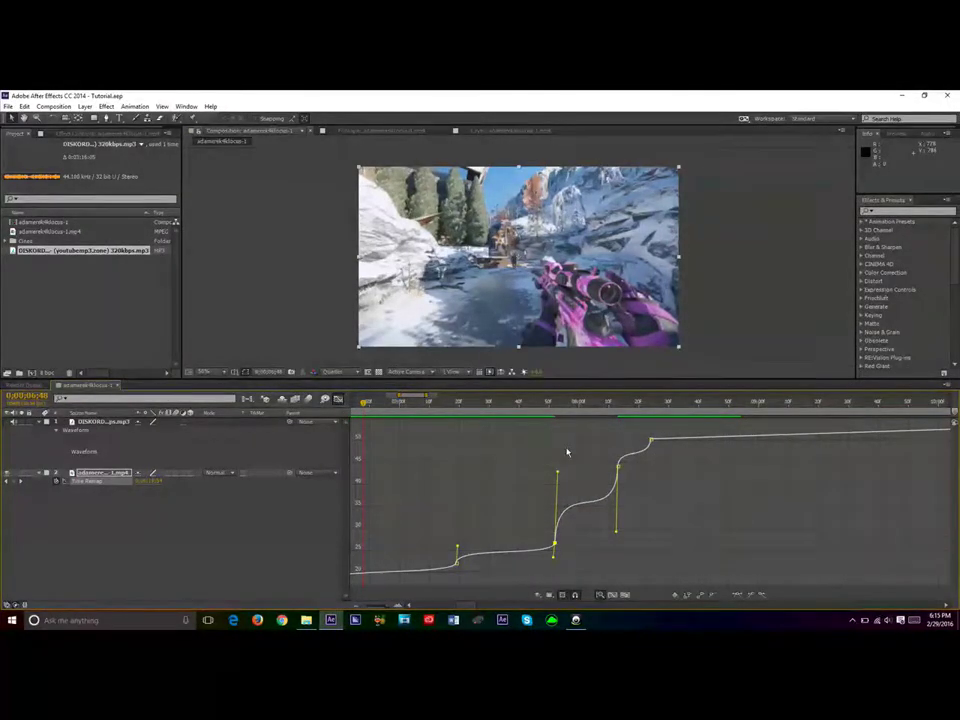
pyautogui.press('KP_0')
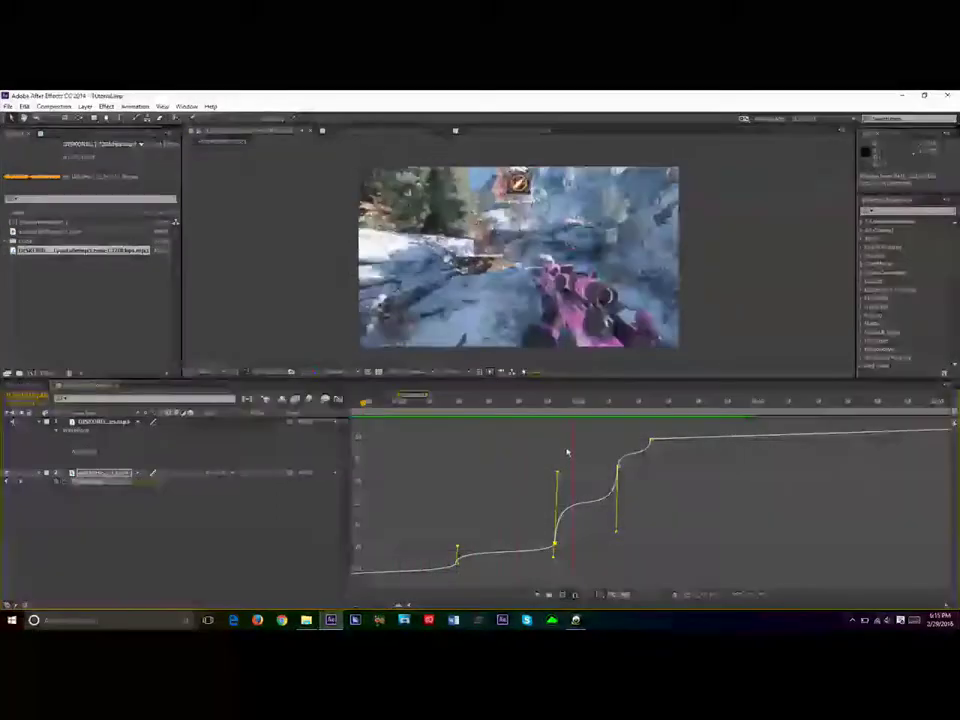
pyautogui.press('space')
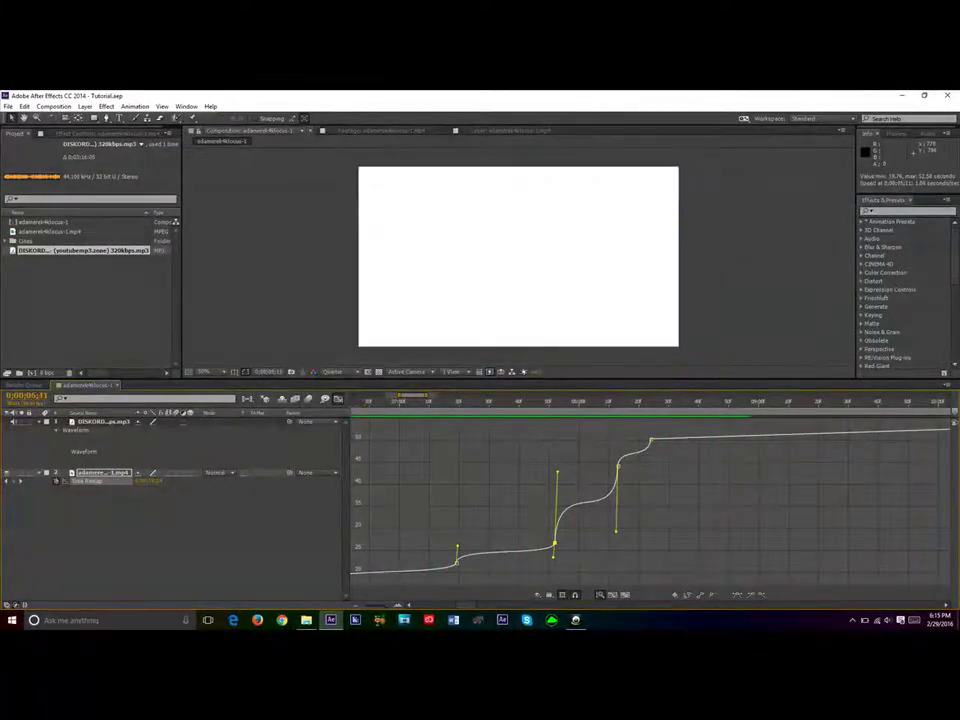
# Step: Move the Time Remap keyframe at 0;00;08;24 to 0;00;08;40 and the one before it to 0;00;08;24
pyautogui.click(337, 398)
pyautogui.moveTo(428, 395); pyautogui.dragTo(475, 408)
pyautogui.click(461, 404)
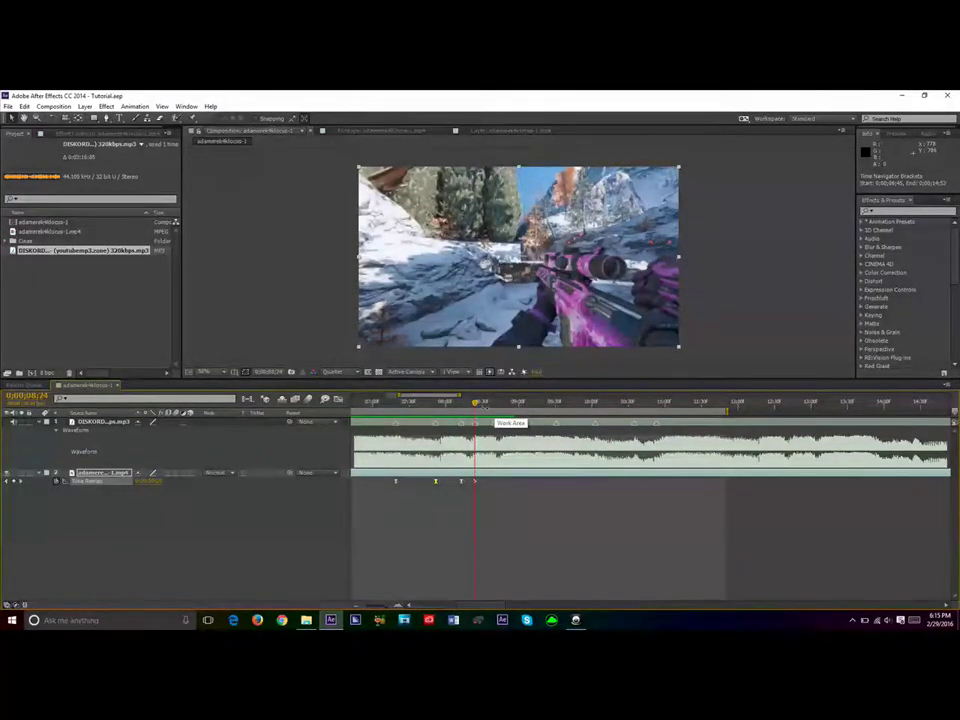
pyautogui.moveTo(476, 406)
pyautogui.mouseDown()
pyautogui.moveTo(556, 403)
pyautogui.moveTo(489, 403)
pyautogui.mouseUp()
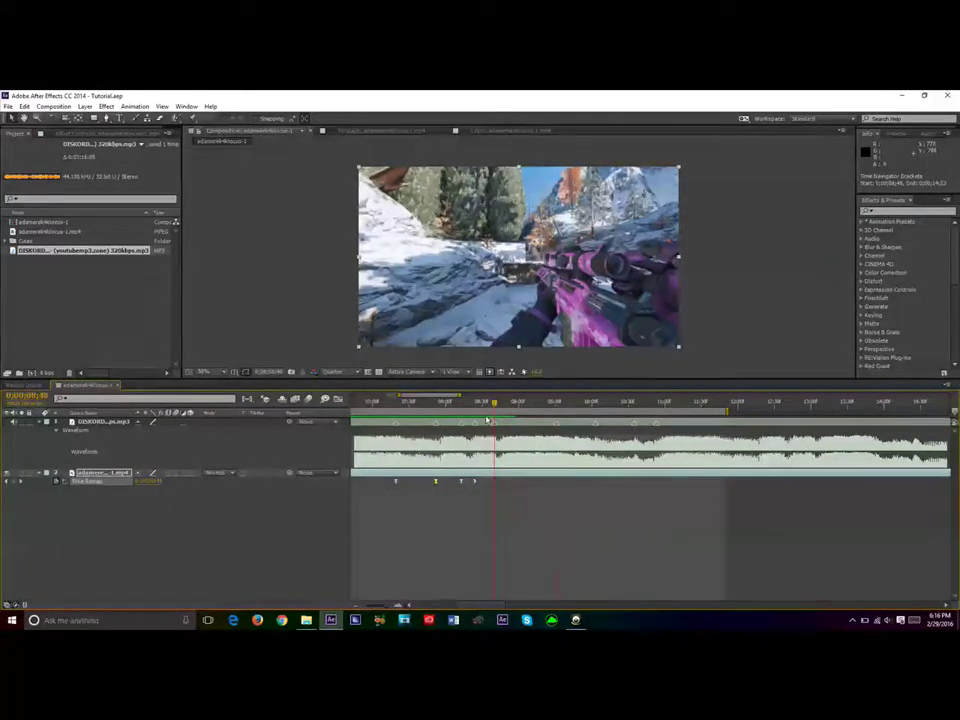
pyautogui.moveTo(475, 483); pyautogui.dragTo(494, 485)
pyautogui.moveTo(481, 405); pyautogui.dragTo(477, 405)
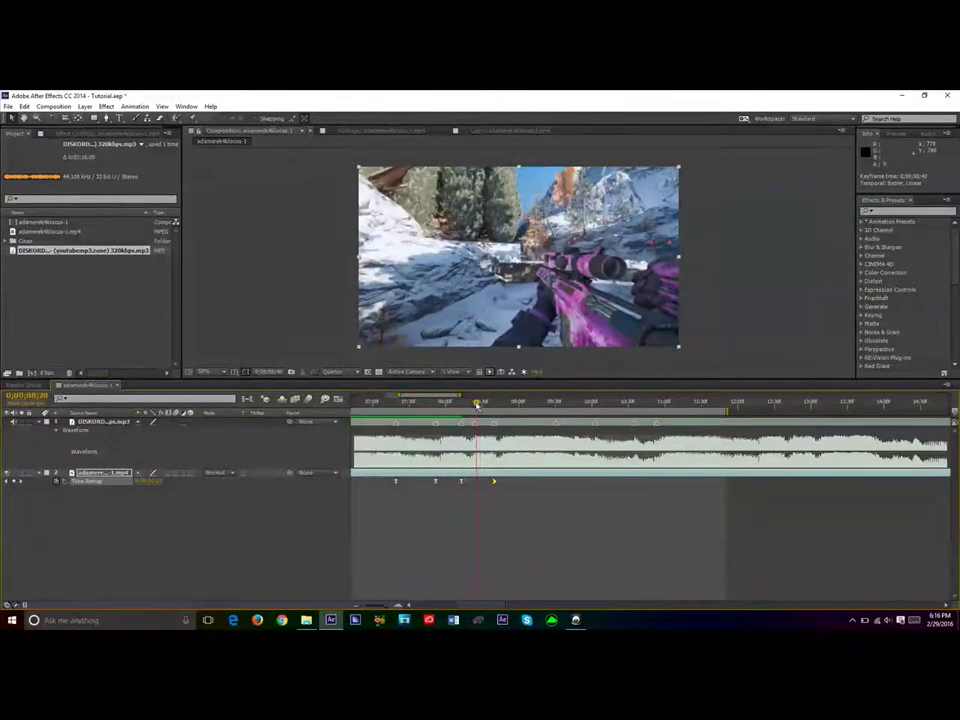
pyautogui.press('capslock')
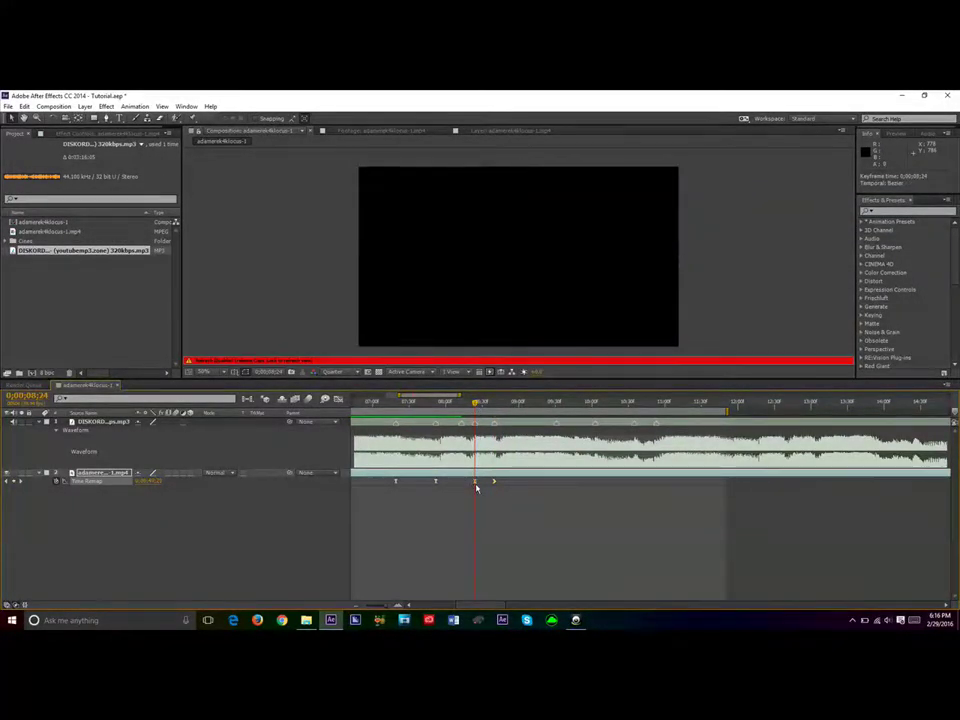
# Step: Shorten the 0;00;07;52 Time Remap keyframe's outgoing handle and the 0;00;08;40 keyframe's incoming handle, and preview the speed ramp
pyautogui.hotkey('shift', 'F3')
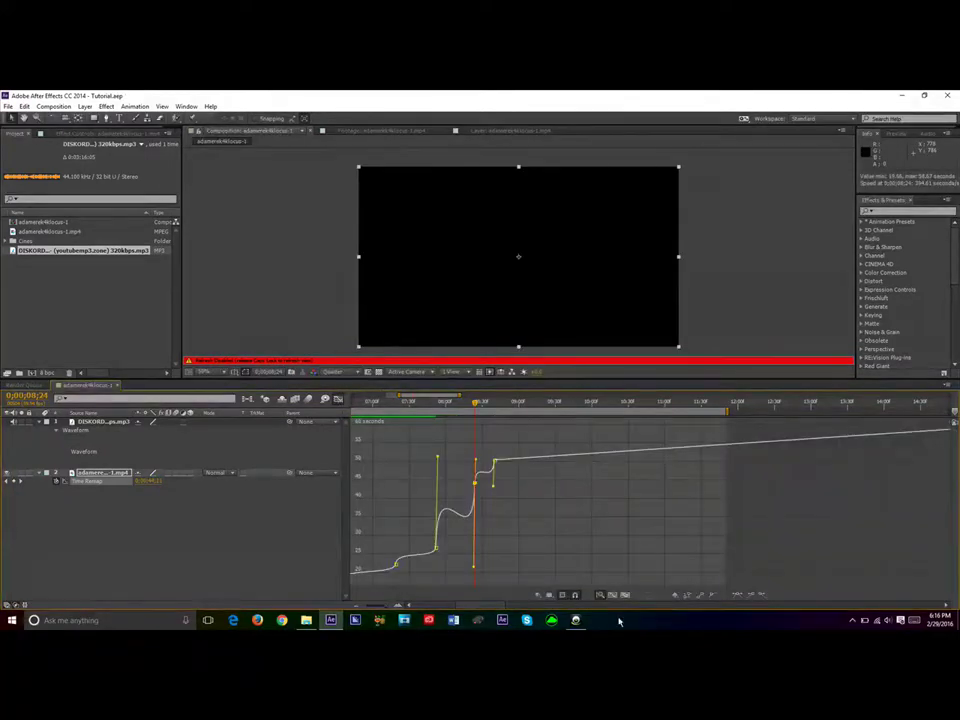
pyautogui.click(627, 595)
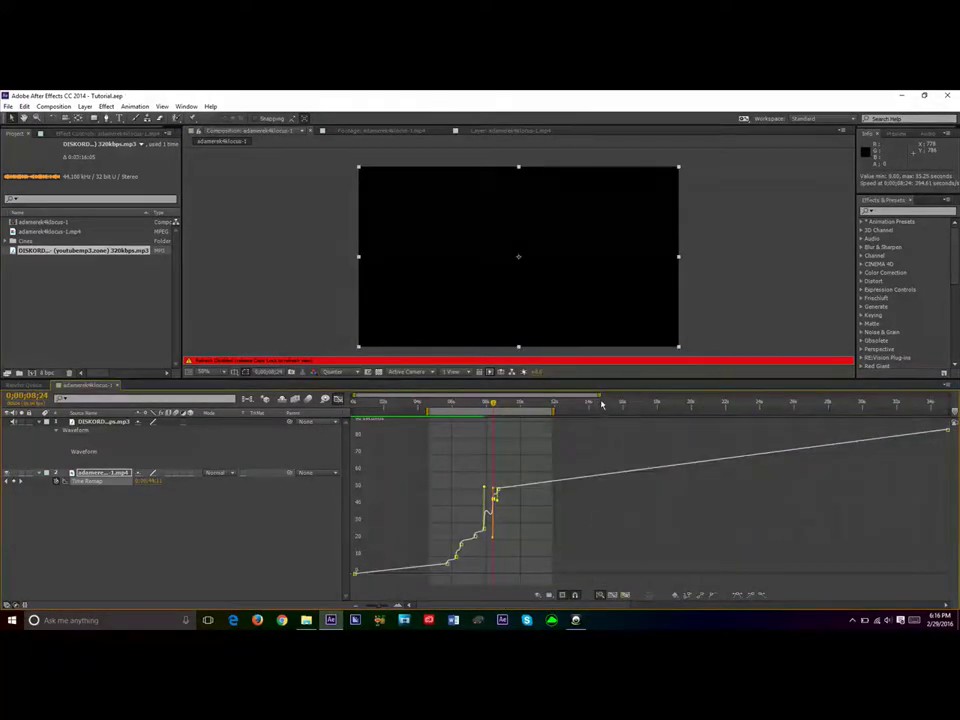
pyautogui.moveTo(601, 404); pyautogui.dragTo(440, 401)
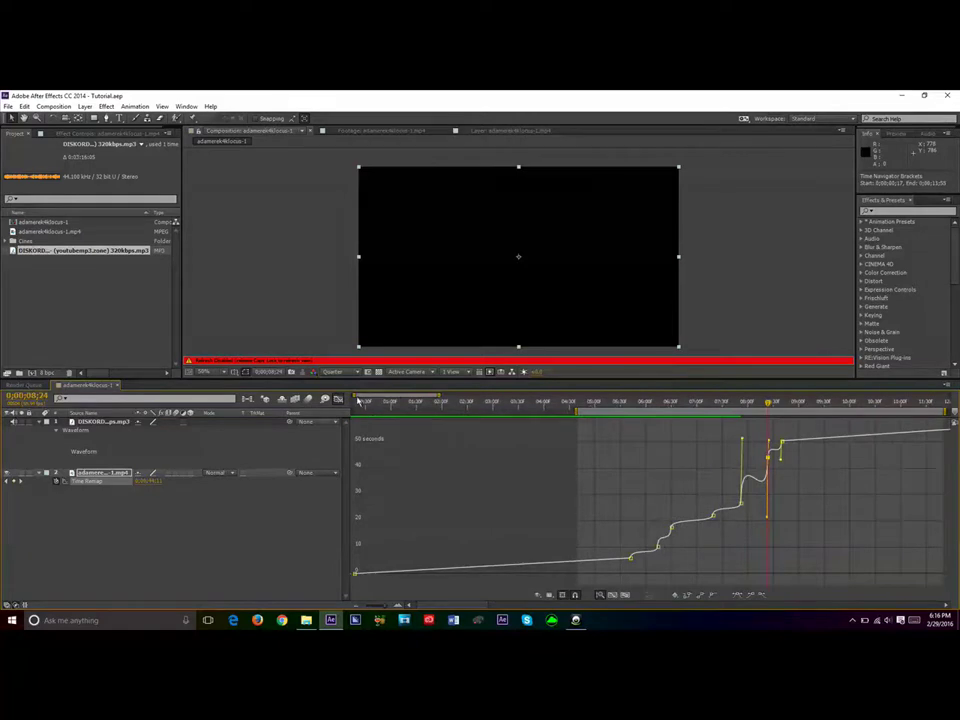
pyautogui.moveTo(356, 396); pyautogui.dragTo(405, 418)
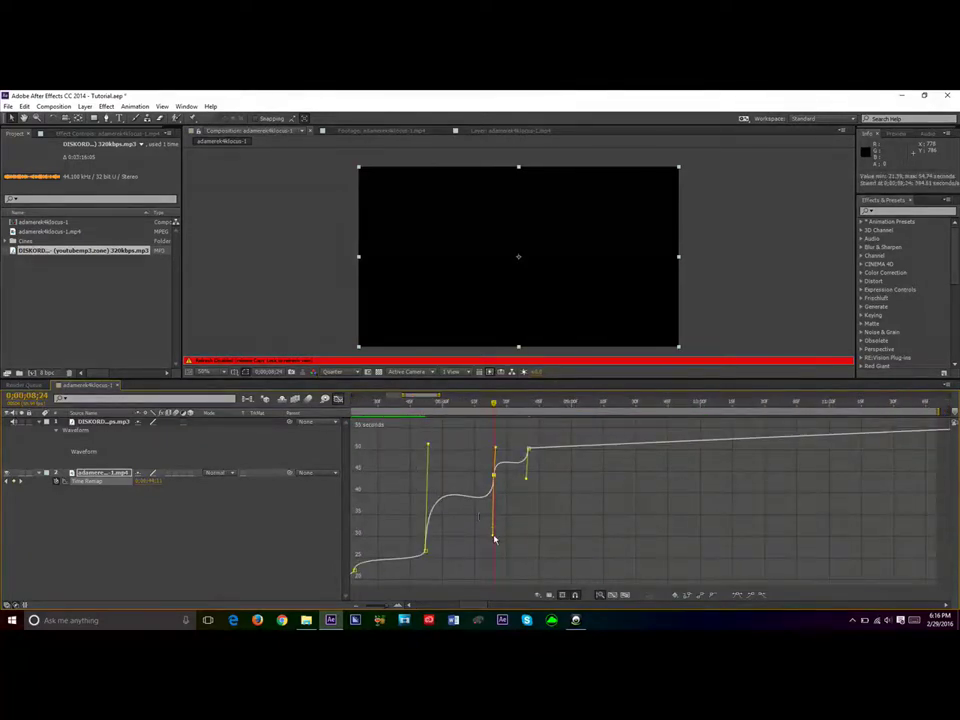
pyautogui.moveTo(428, 445); pyautogui.dragTo(427, 487)
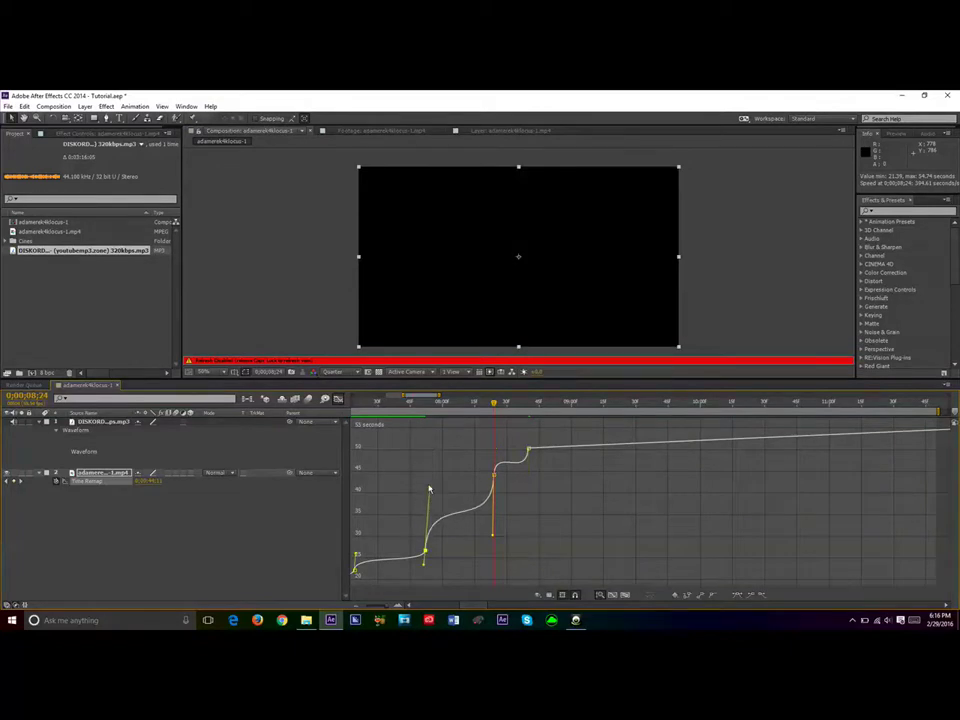
pyautogui.moveTo(498, 480); pyautogui.dragTo(528, 463)
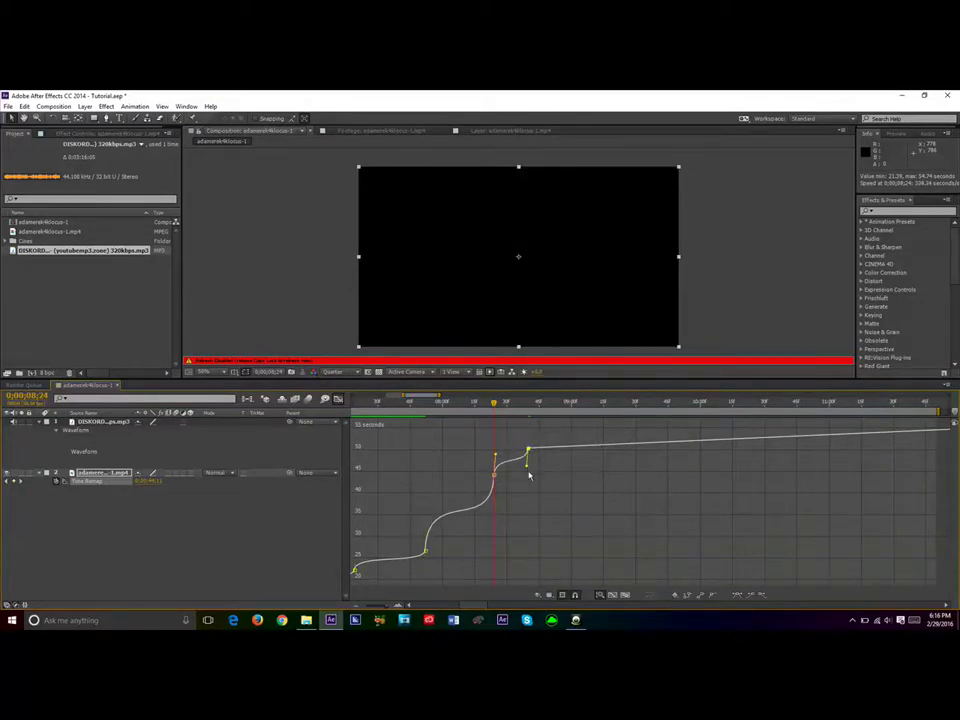
pyautogui.hotkey('shift', 'F3')
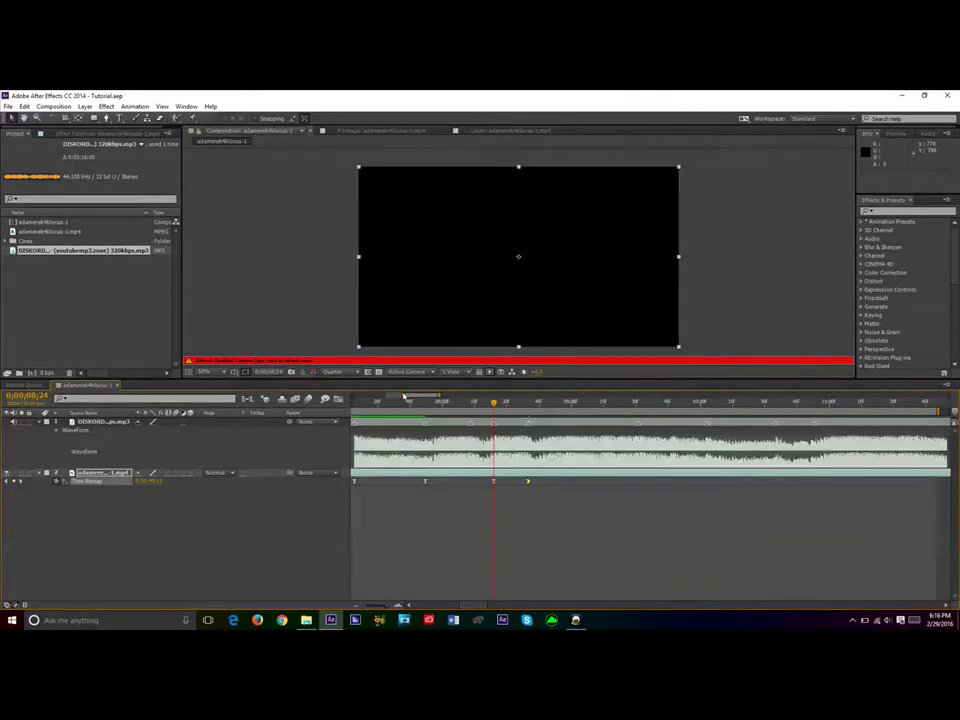
pyautogui.moveTo(402, 395); pyautogui.dragTo(391, 396)
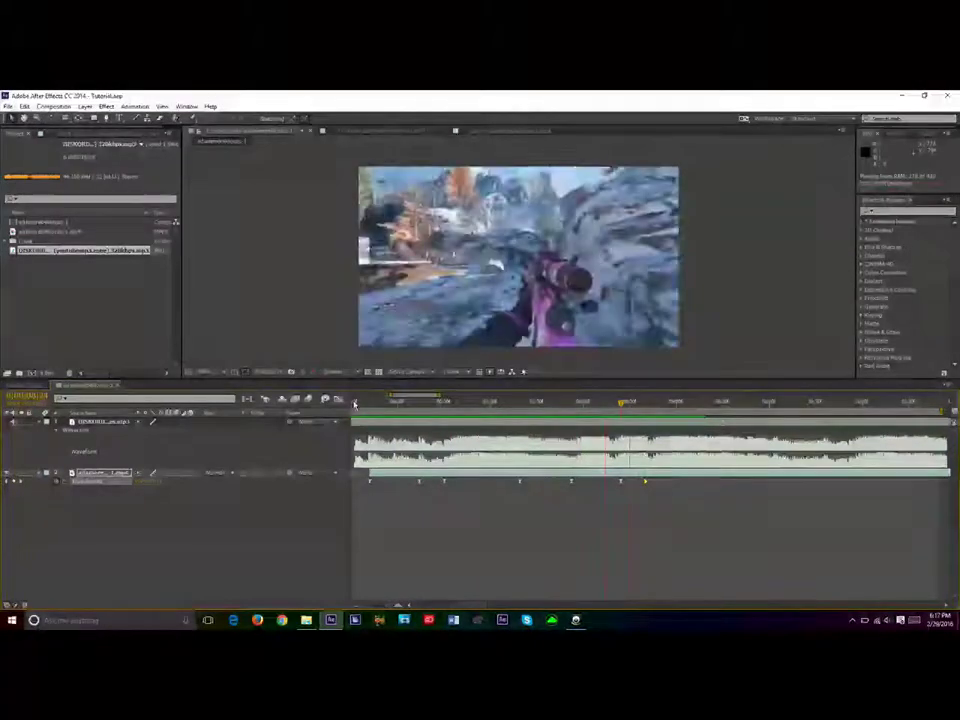
pyautogui.press('space')
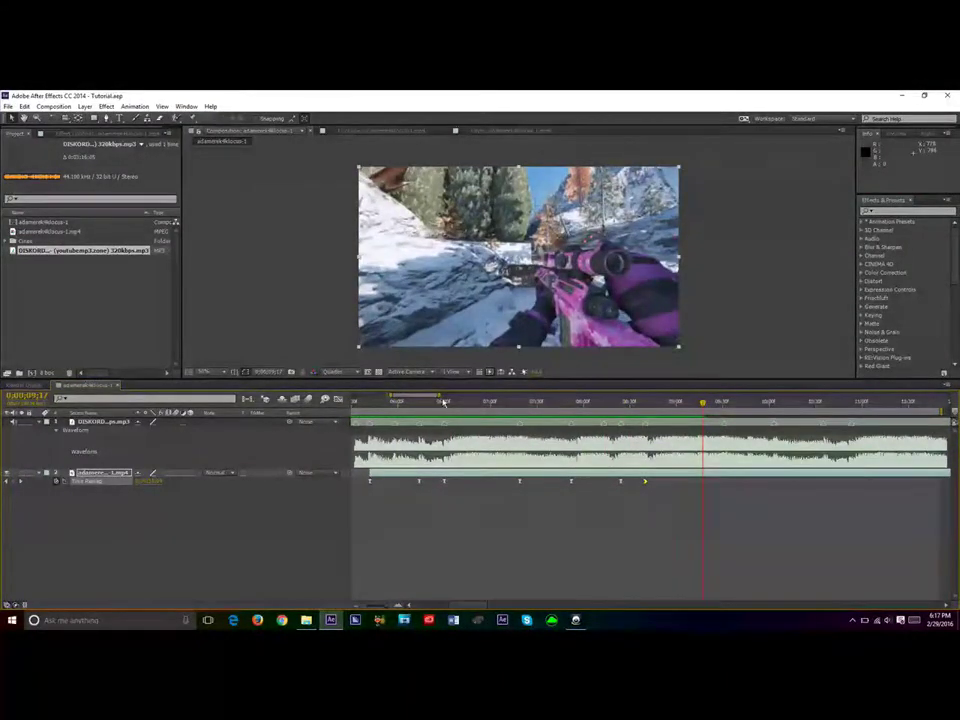
# Step: Split the gameplay layer at the 0;00;08;40 Time Remap keyframe, collapse the first part's keyframes and select the second part
pyautogui.moveTo(439, 395); pyautogui.dragTo(446, 395)
pyautogui.moveTo(388, 395); pyautogui.dragTo(386, 395)
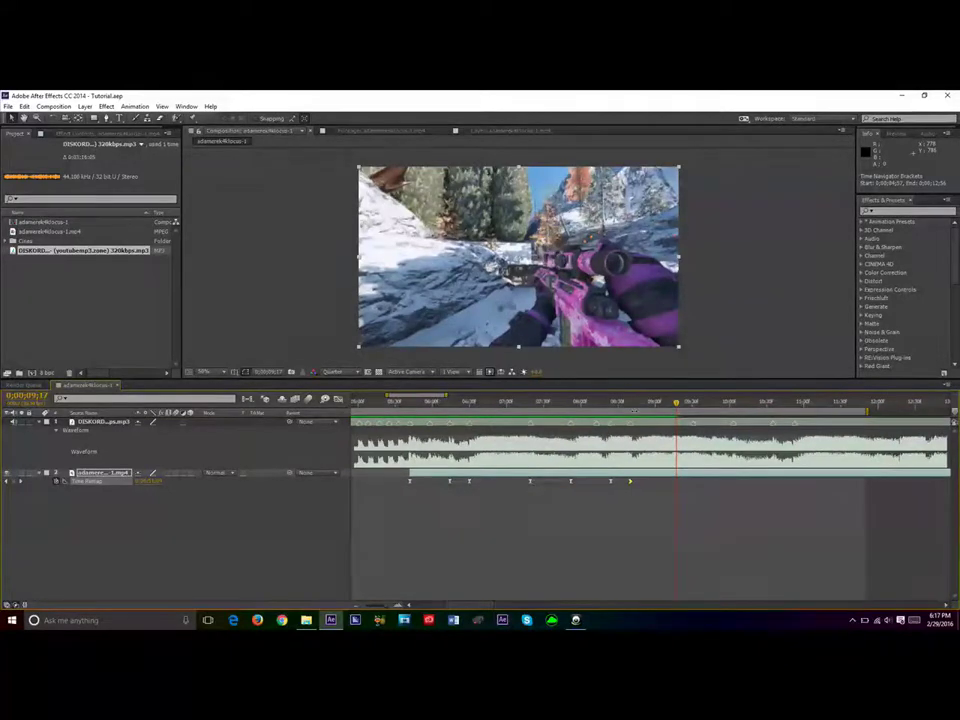
pyautogui.moveTo(446, 395); pyautogui.dragTo(500, 395)
pyautogui.click(498, 404)
pyautogui.press('KP_Decimal')
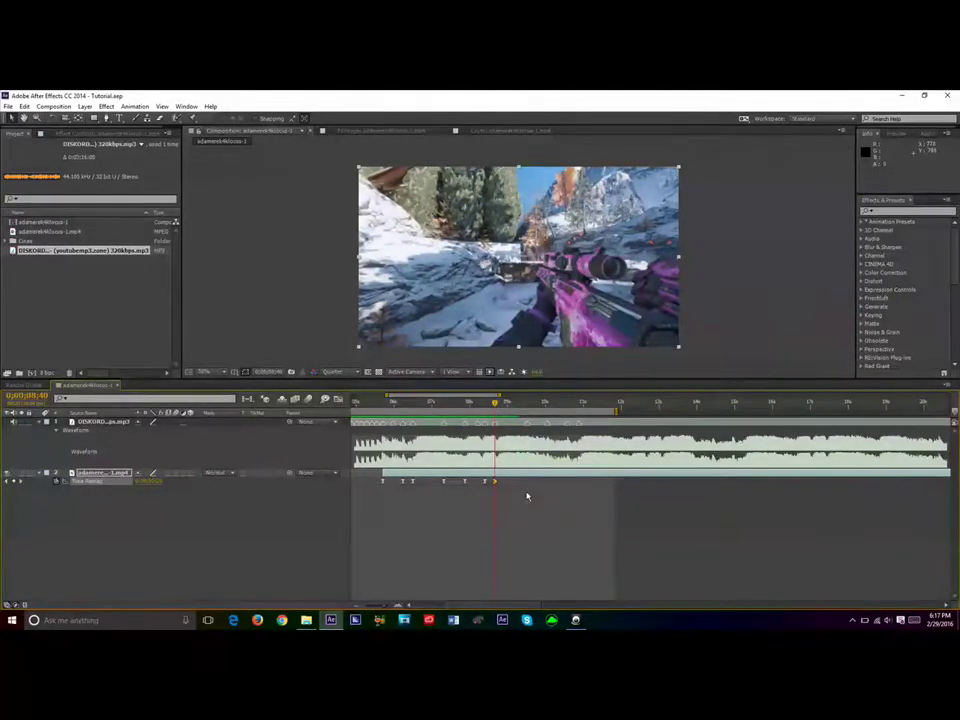
pyautogui.hotkey('ctrl', 'shift', 'd')
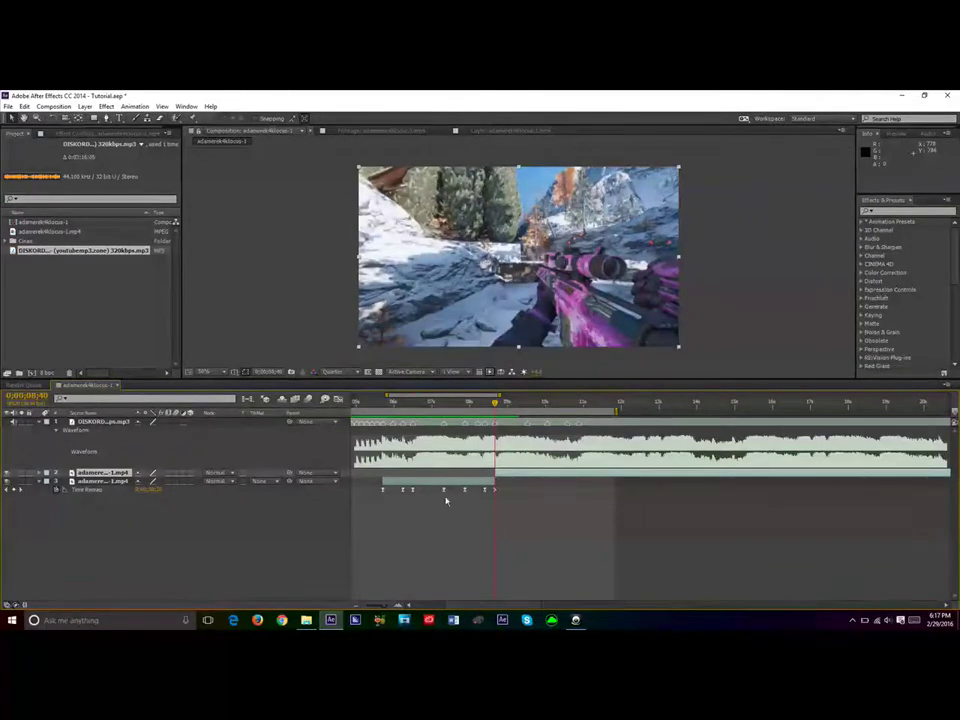
pyautogui.click(451, 483)
pyautogui.press('u')
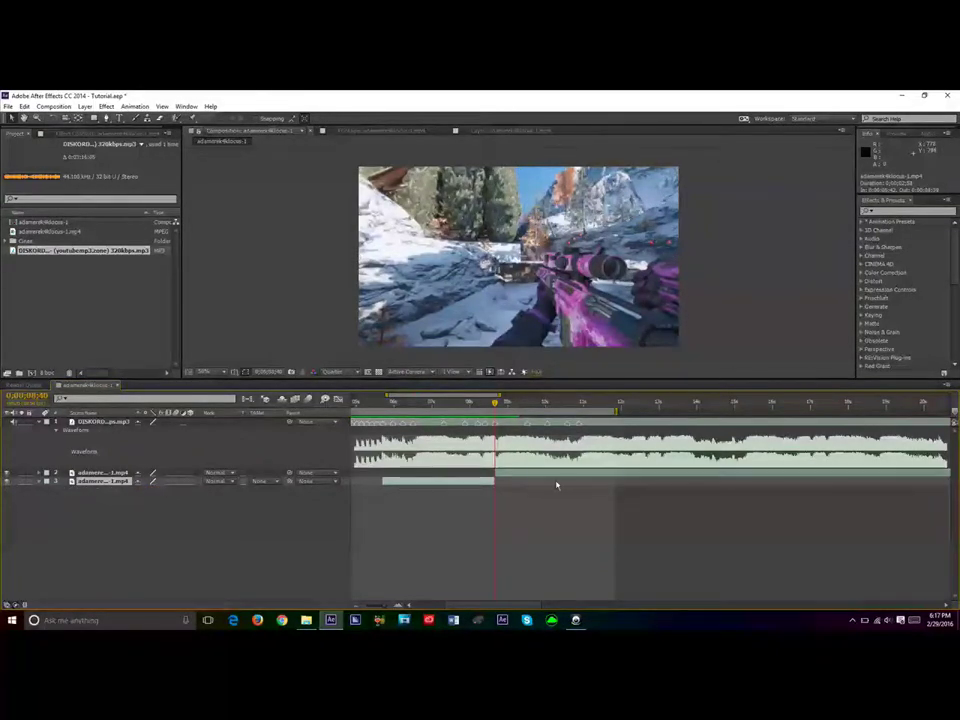
pyautogui.click(533, 479)
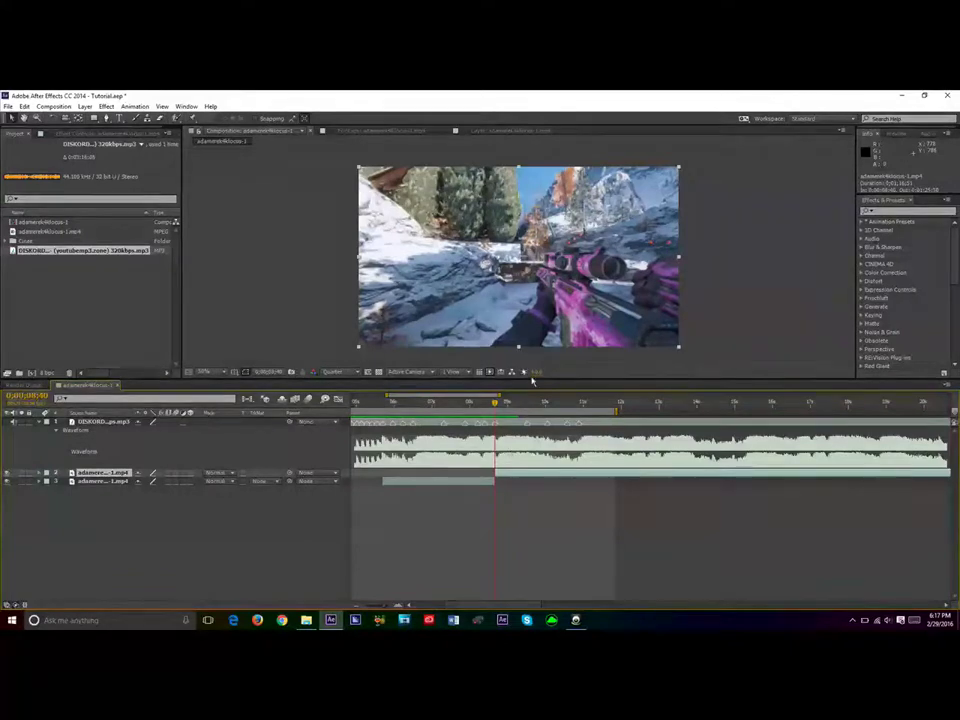
# Step: Try turning off time remapping on the second part, undo back past the split, save the project and redo the split
pyautogui.click(116, 135)
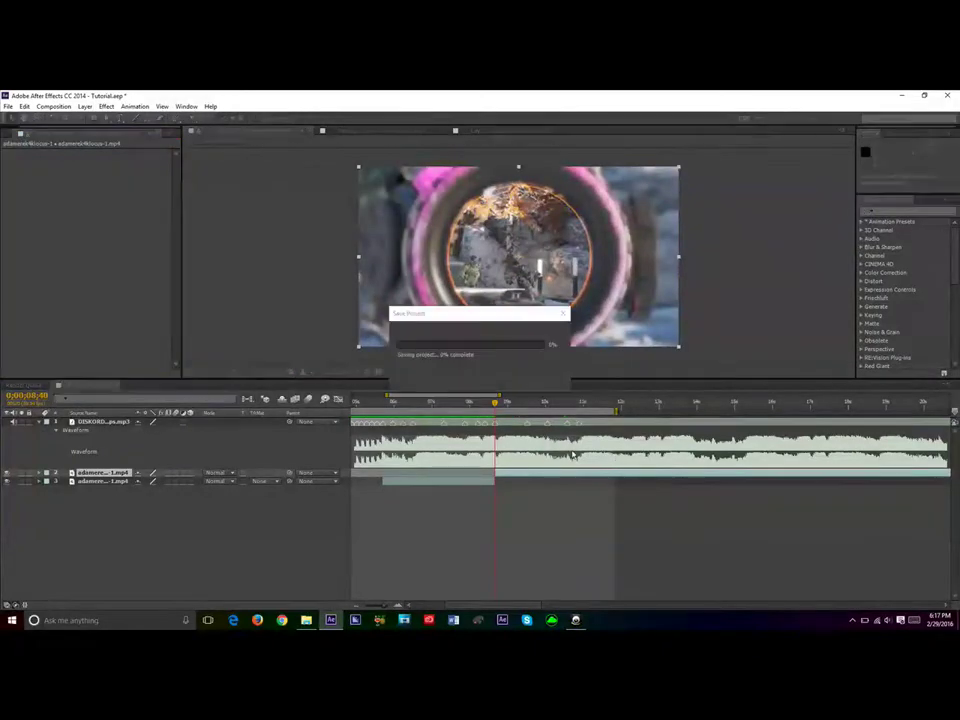
pyautogui.hotkey('ctrl', 'alt', 't')
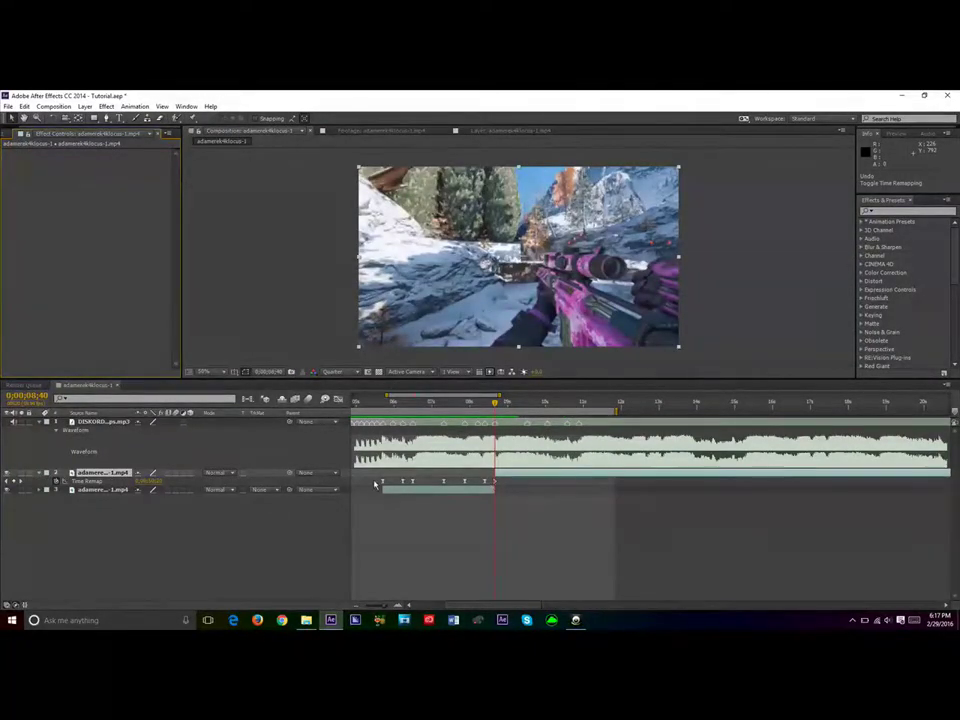
pyautogui.hotkey('ctrl', 'z')
pyautogui.hotkey('ctrl', 's')
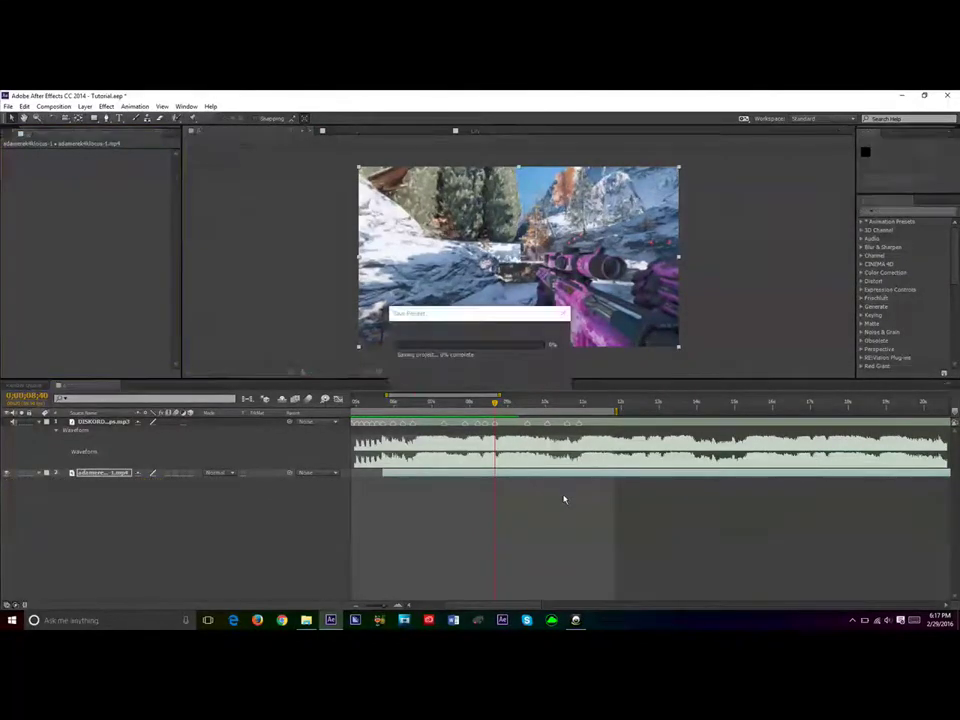
pyautogui.hotkey('ctrl', 'shift', 'z')
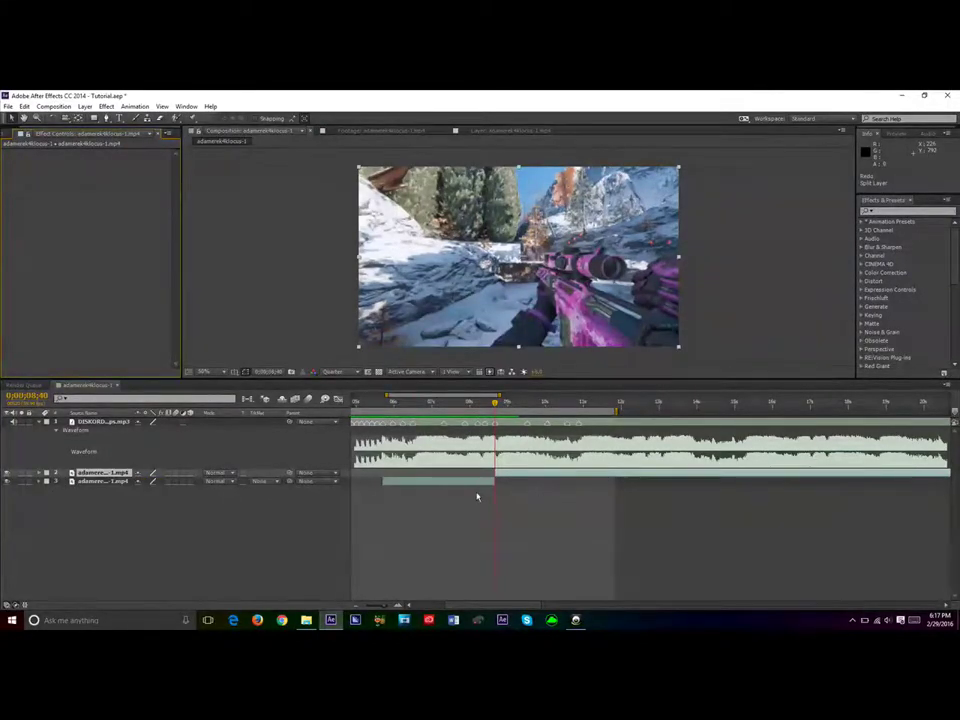
# Step: Turn off time remapping on the second part of the split clip and move that part to start just before 13 seconds
pyautogui.press('u')
pyautogui.press('u')
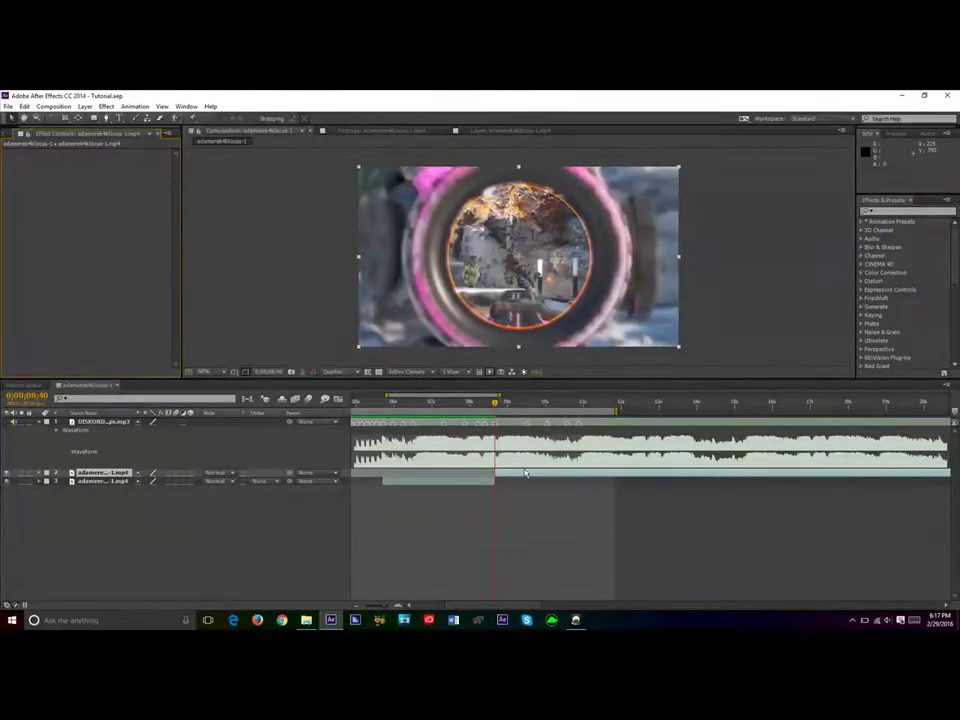
pyautogui.moveTo(532, 473); pyautogui.dragTo(715, 482)
pyautogui.moveTo(499, 396); pyautogui.dragTo(466, 402)
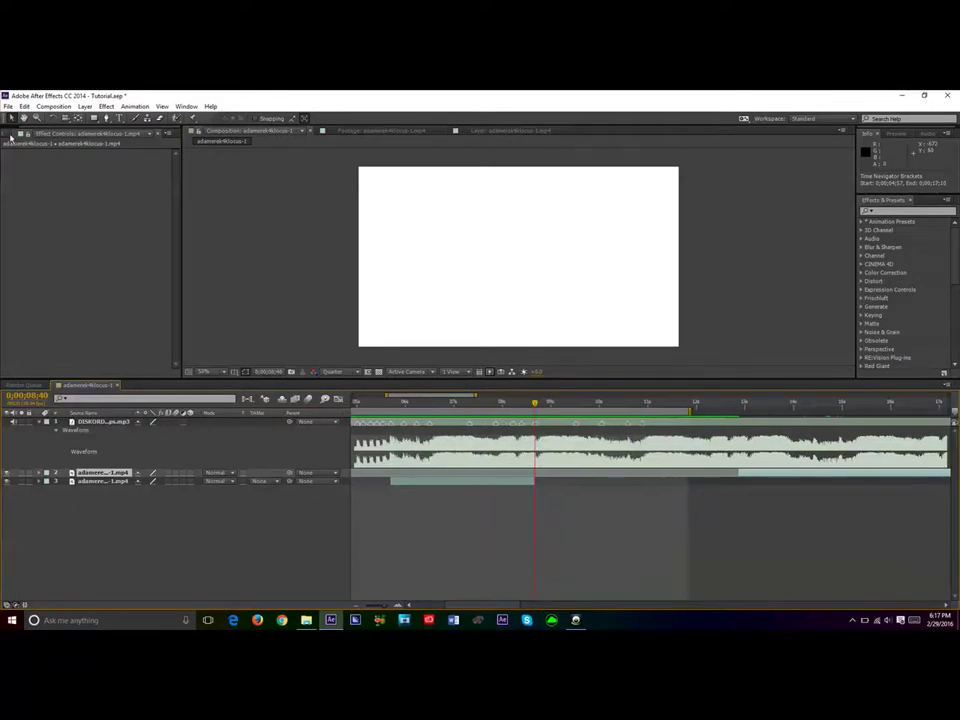
# Step: Expand the Cines folder in the project and scrub through the Death1part1-1.mp4 cinematic
pyautogui.click(13, 133)
pyautogui.click(12, 242)
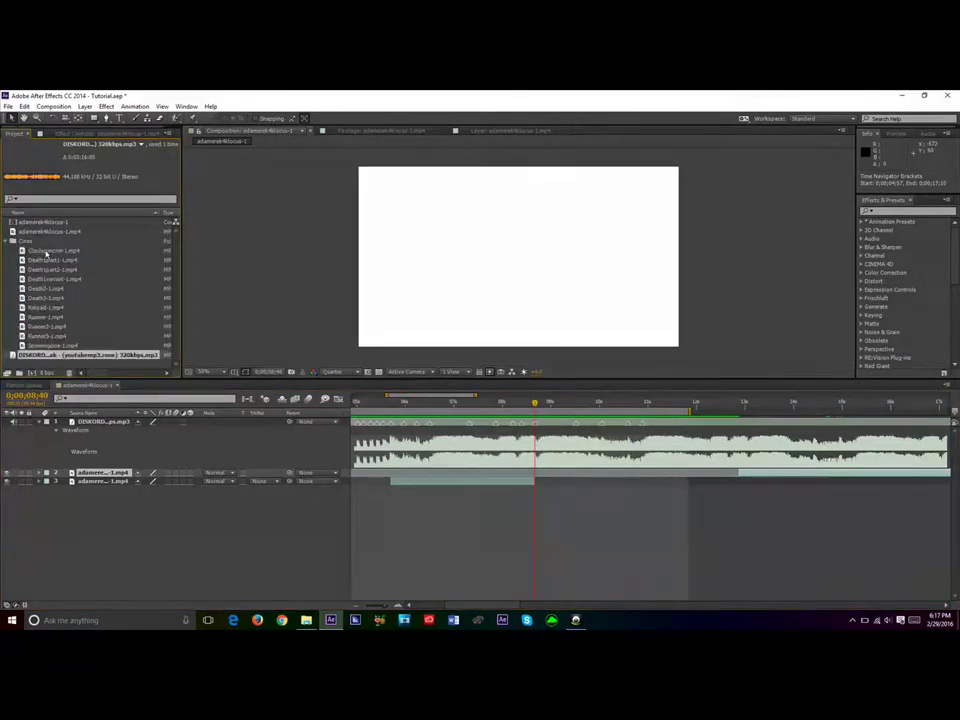
pyautogui.click(45, 252)
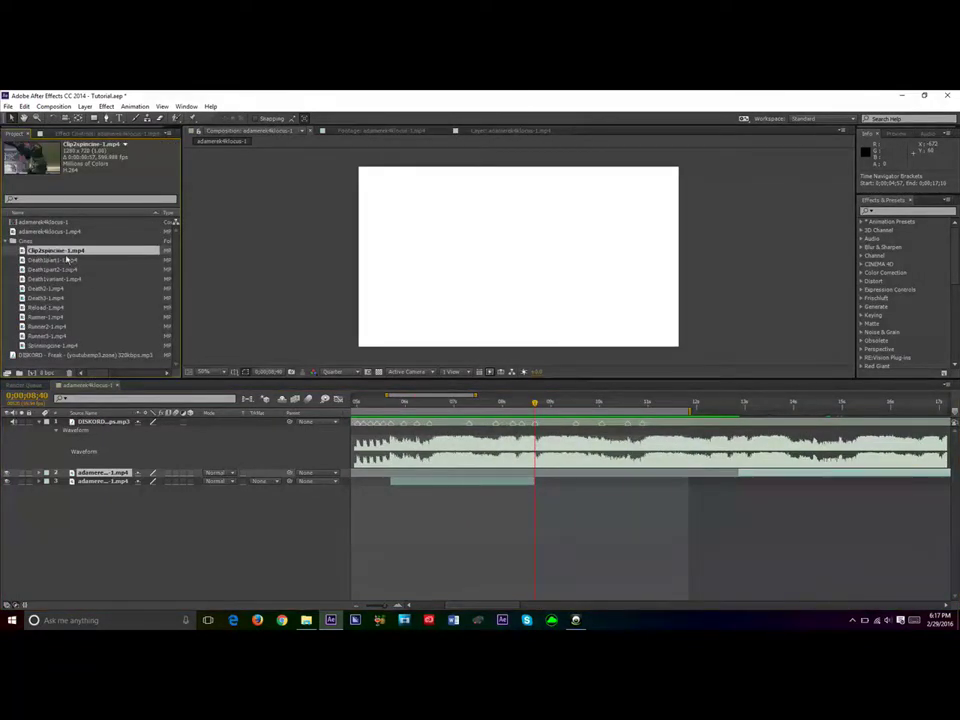
pyautogui.click(65, 260)
pyautogui.doubleClick(63, 262)
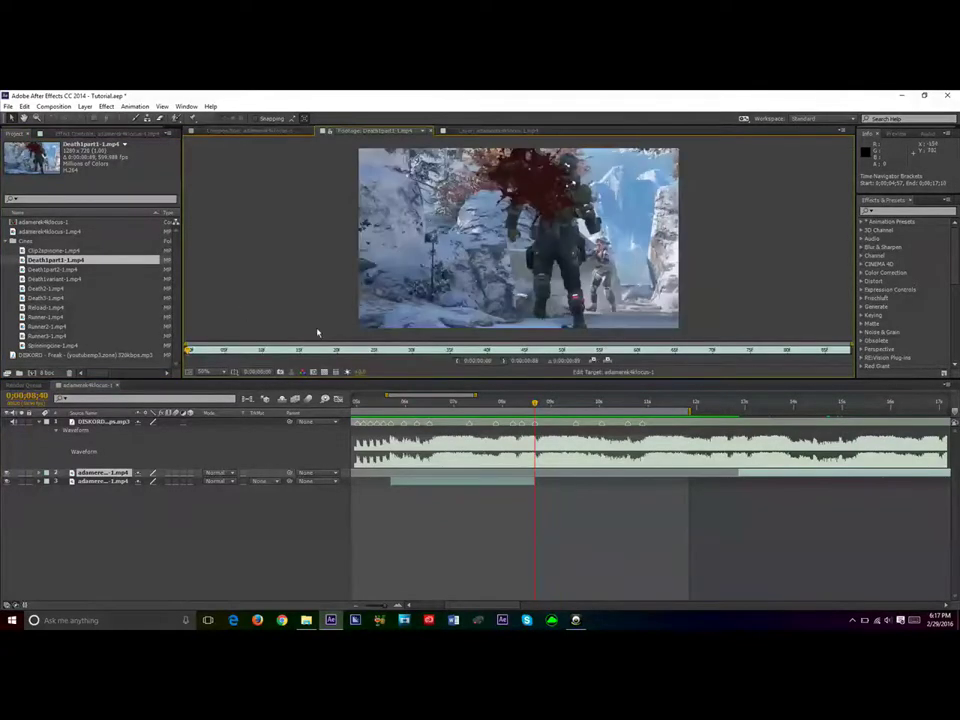
pyautogui.moveTo(197, 352); pyautogui.dragTo(376, 344)
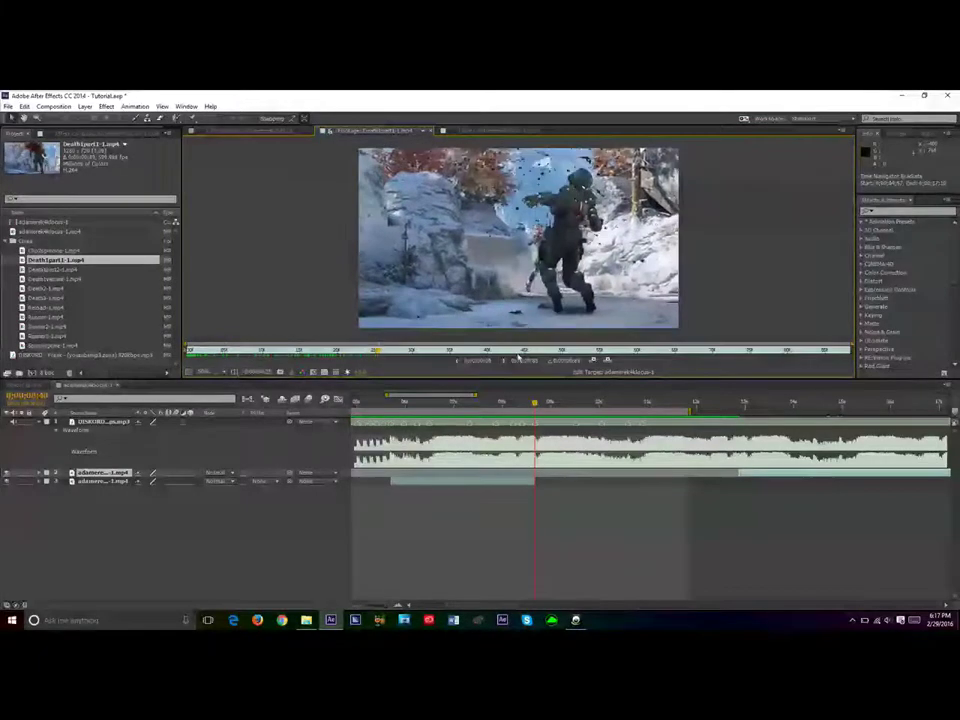
# Step: Go to 0;00;08;59 in the composition and review the Death1part2-1.mp4 and Death1variant-1.mp4 cinematics
pyautogui.moveTo(535, 404)
pyautogui.mouseDown()
pyautogui.moveTo(505, 410)
pyautogui.moveTo(524, 408)
pyautogui.mouseUp()
pyautogui.click(550, 403)
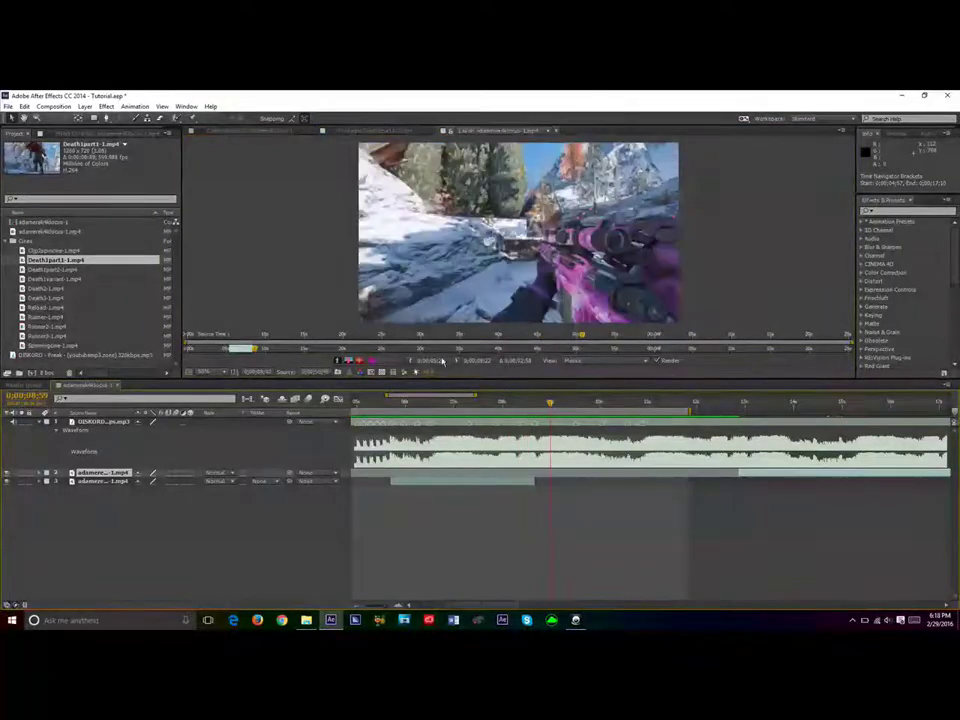
pyautogui.doubleClick(55, 269)
pyautogui.press('space')
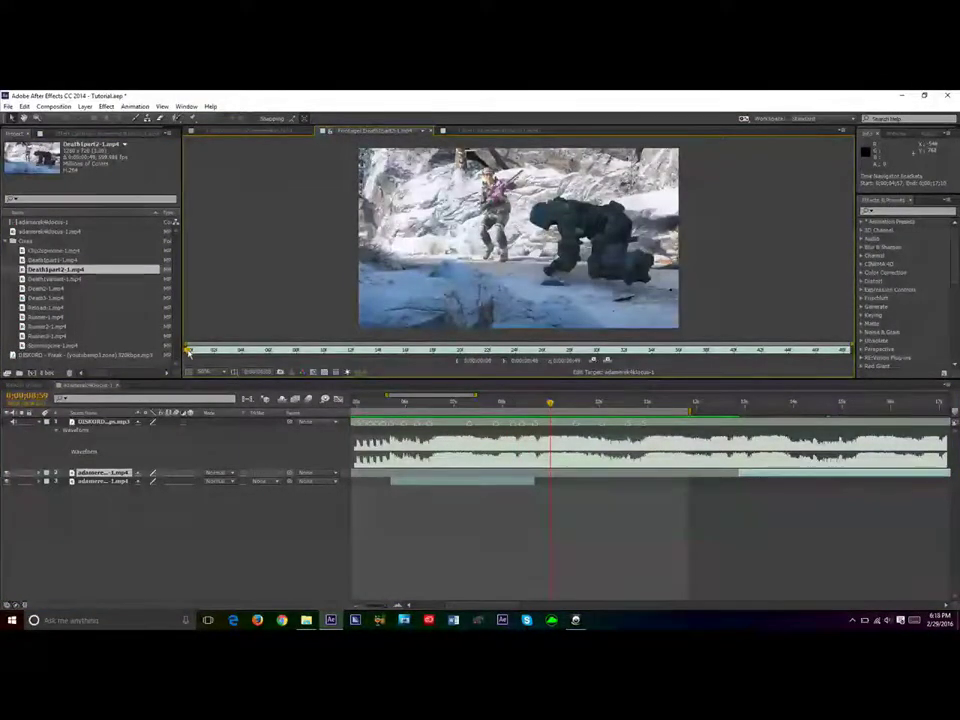
pyautogui.doubleClick(58, 278)
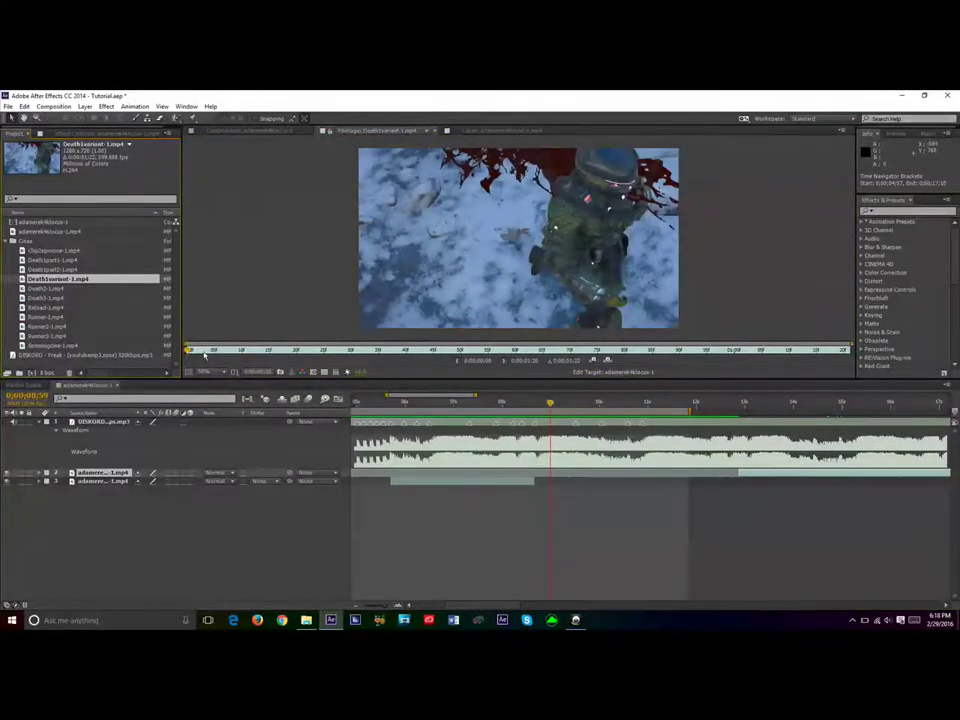
pyautogui.moveTo(206, 354); pyautogui.dragTo(376, 345)
pyautogui.moveTo(437, 342); pyautogui.dragTo(544, 360)
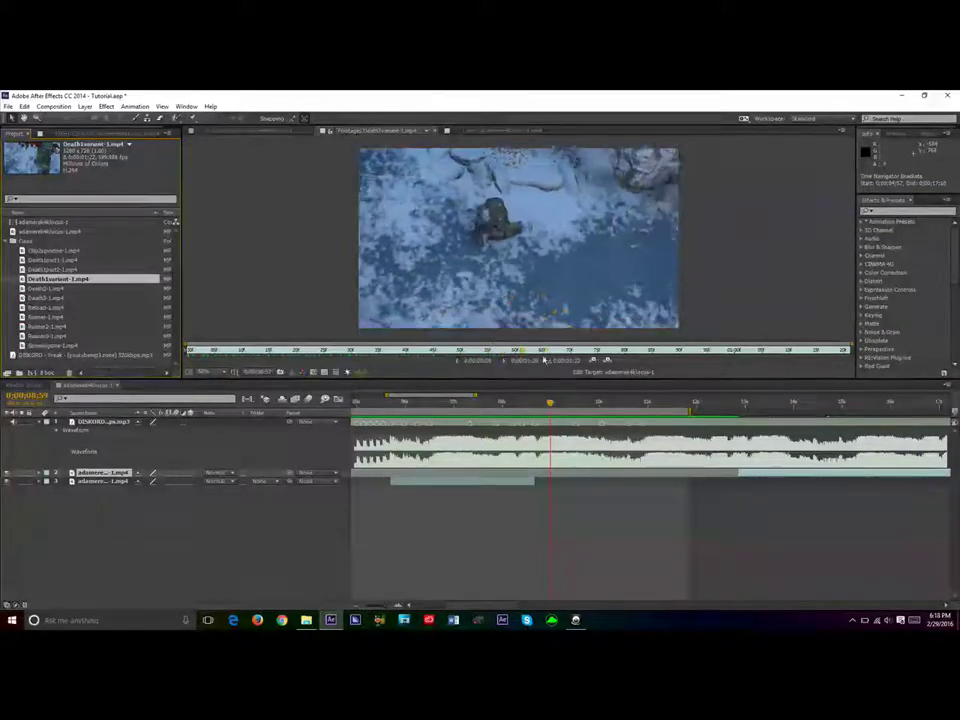
pyautogui.click(607, 350)
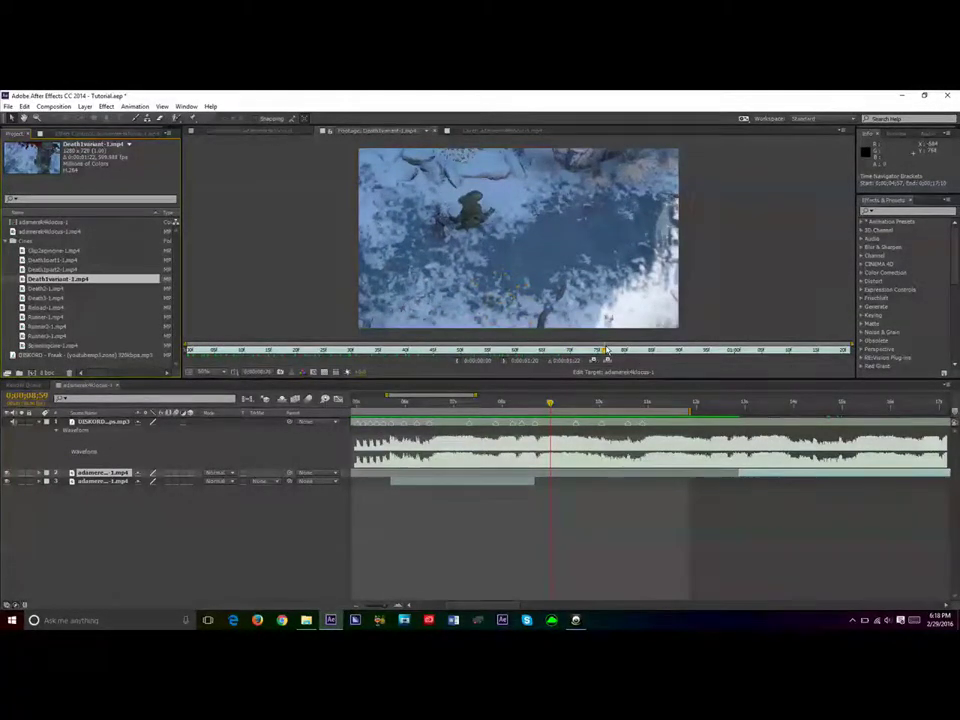
# Step: Review the Death2-1.mp4, Death3-1.mp4 and Clip2spincine-1.mp4 cinematics
pyautogui.doubleClick(50, 289)
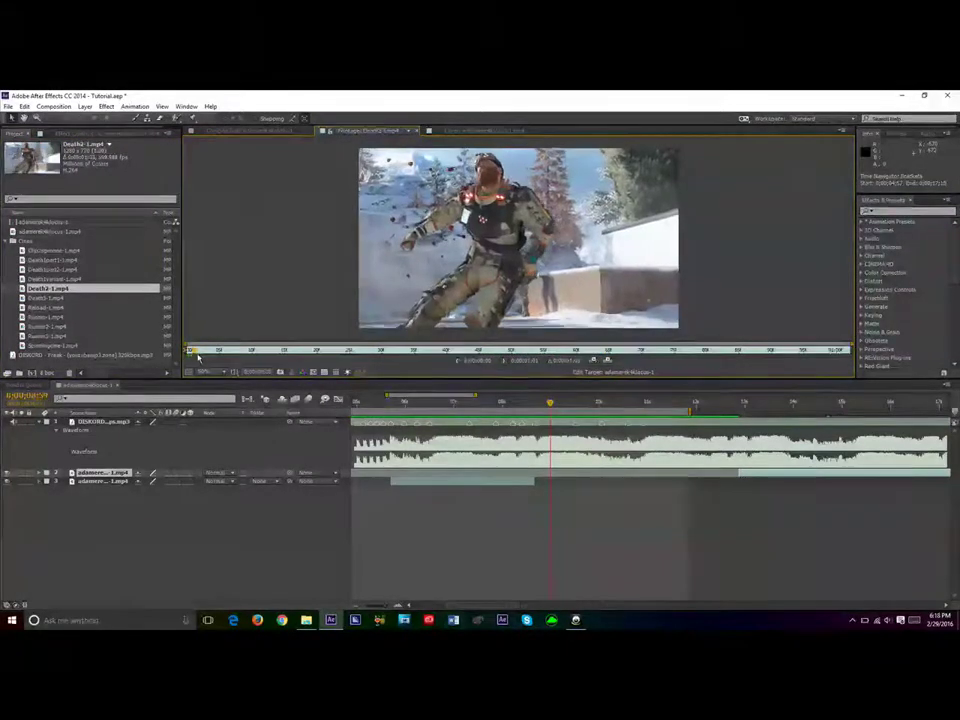
pyautogui.doubleClick(55, 306)
pyautogui.doubleClick(55, 298)
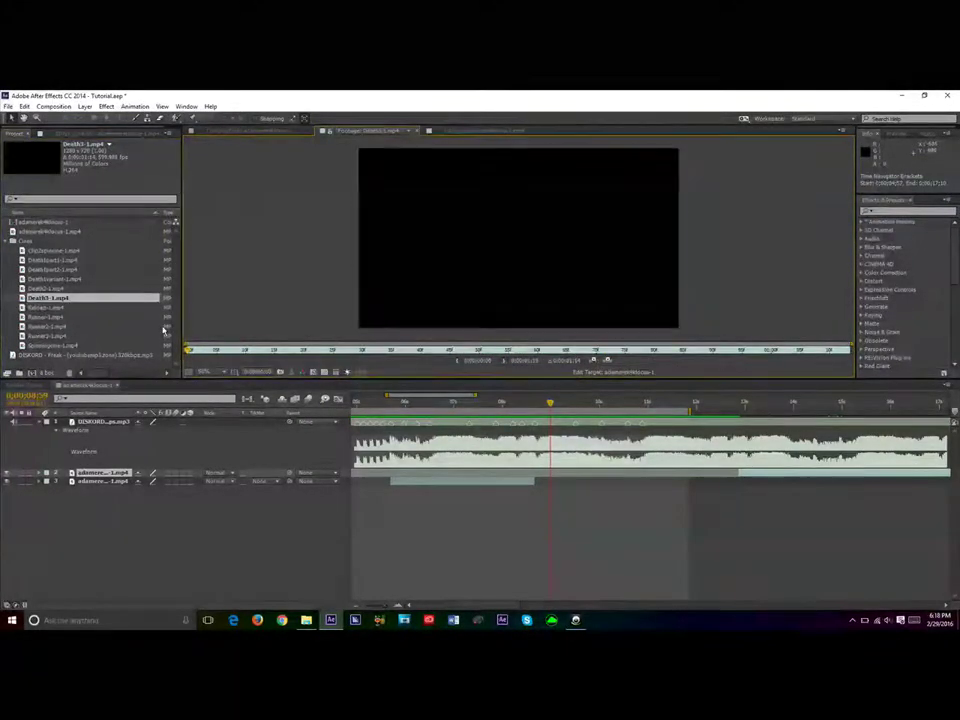
pyautogui.moveTo(250, 352); pyautogui.dragTo(281, 340)
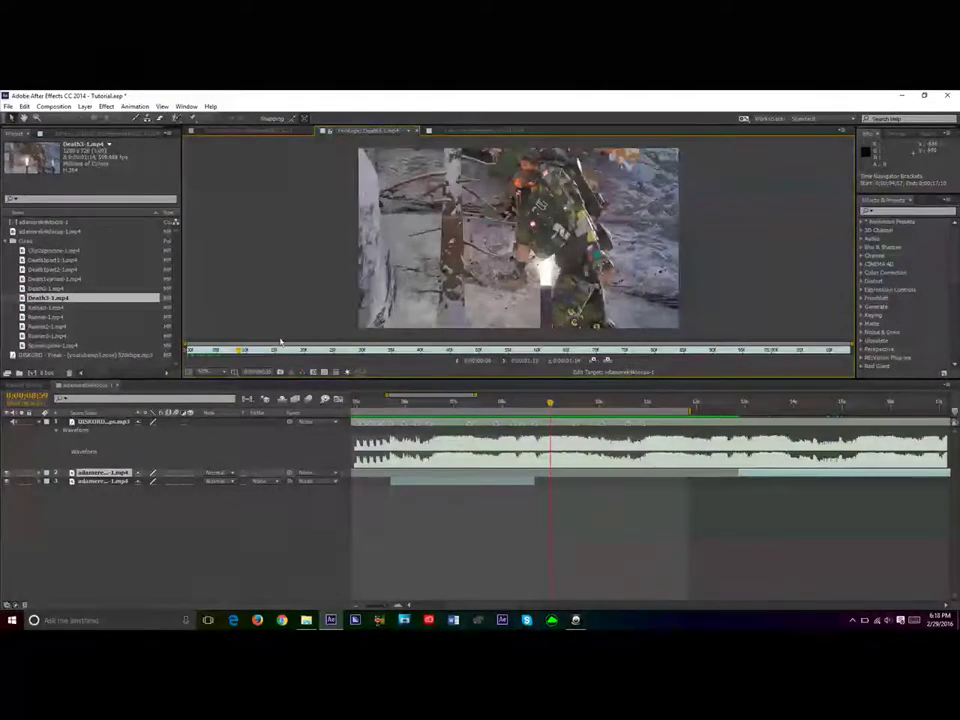
pyautogui.doubleClick(36, 251)
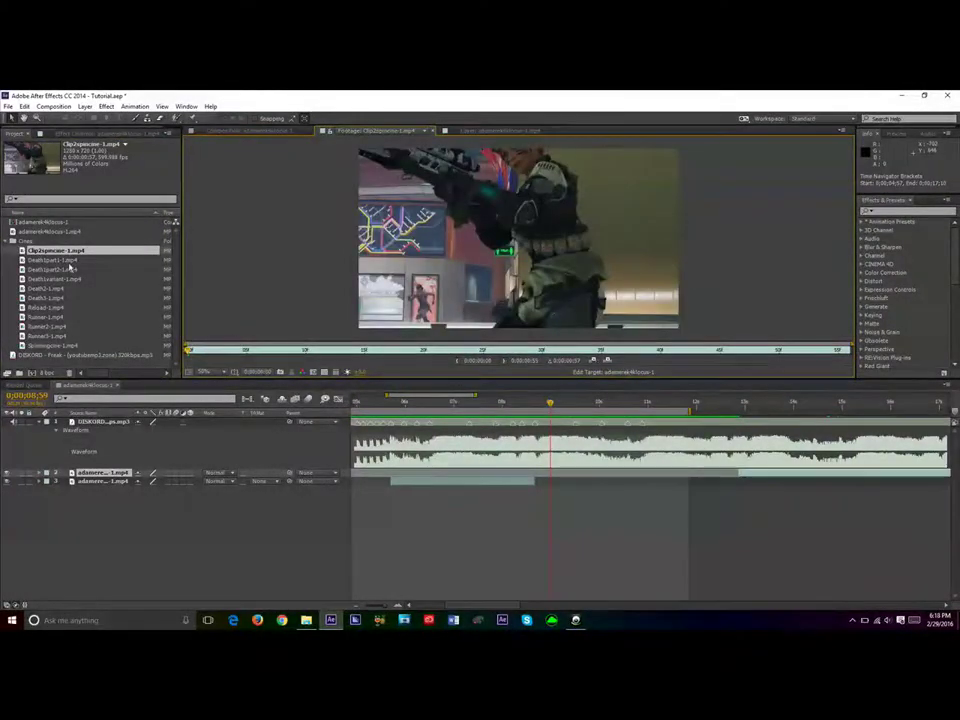
# Step: Open the Death1part1-1.mp4 cinematic and conform its footage frame rate to 59.94 frames per second
pyautogui.doubleClick(60, 260)
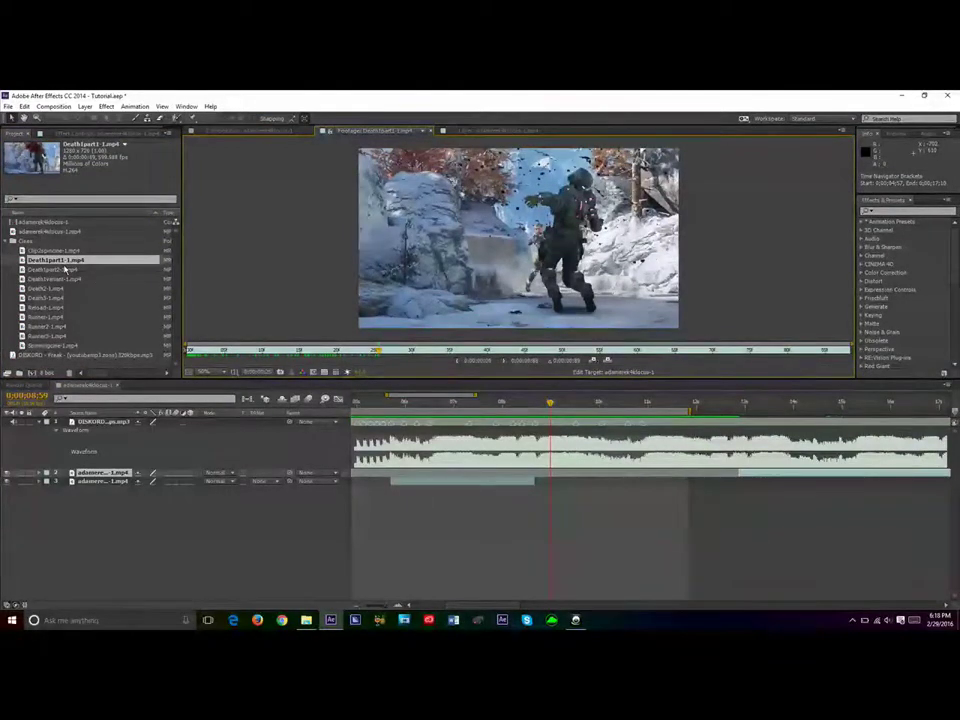
pyautogui.hotkey('ctrl', 'alt', 'g')
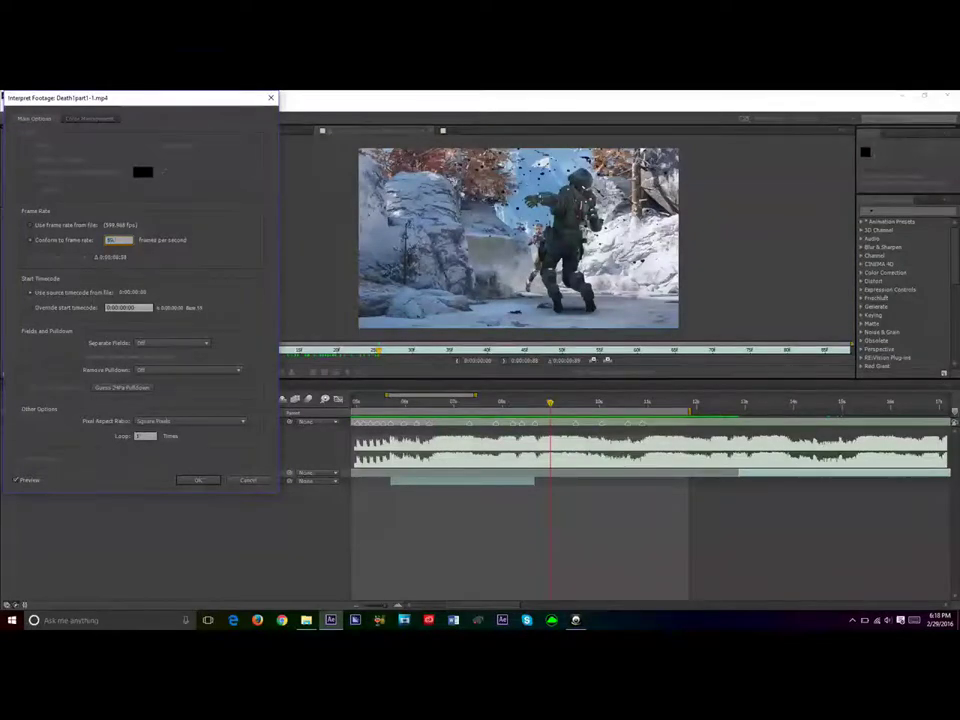
pyautogui.press('BackSpace')
pyautogui.press('BackSpace')
pyautogui.write('9')
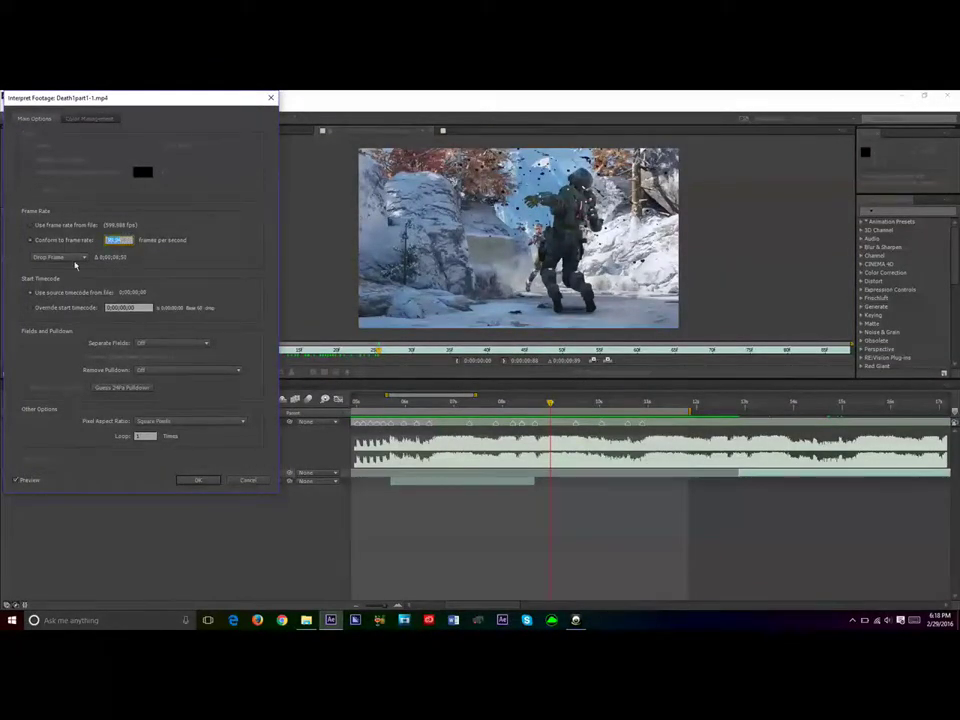
pyautogui.click(200, 480)
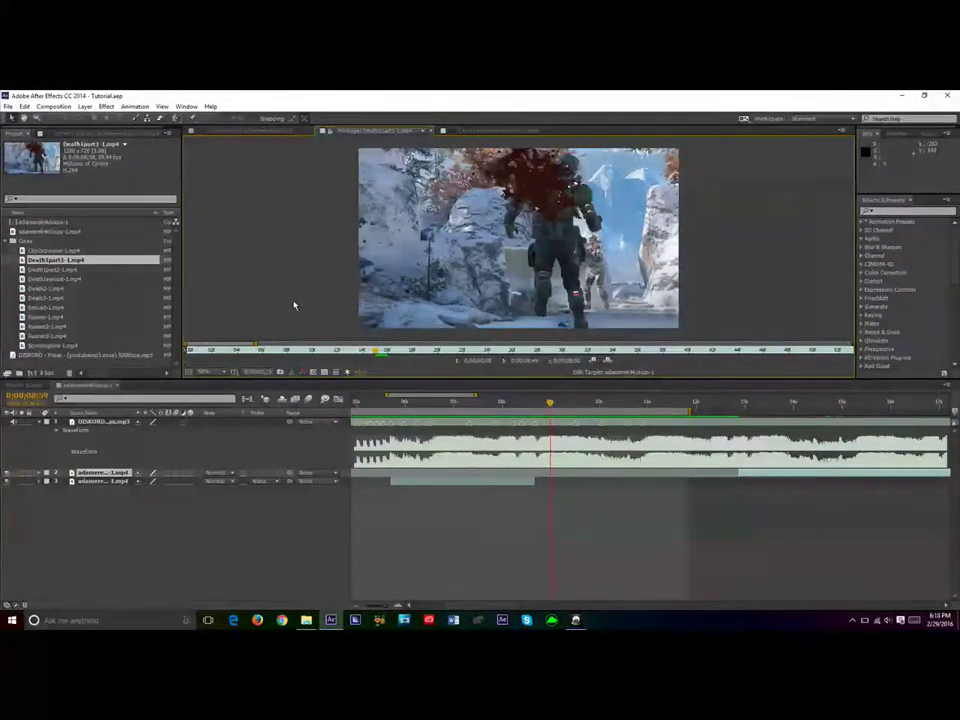
# Step: Add Death1part1-1.mp4 to the composition between the two gameplay parts, starting at 0;00;08;39
pyautogui.click(533, 412)
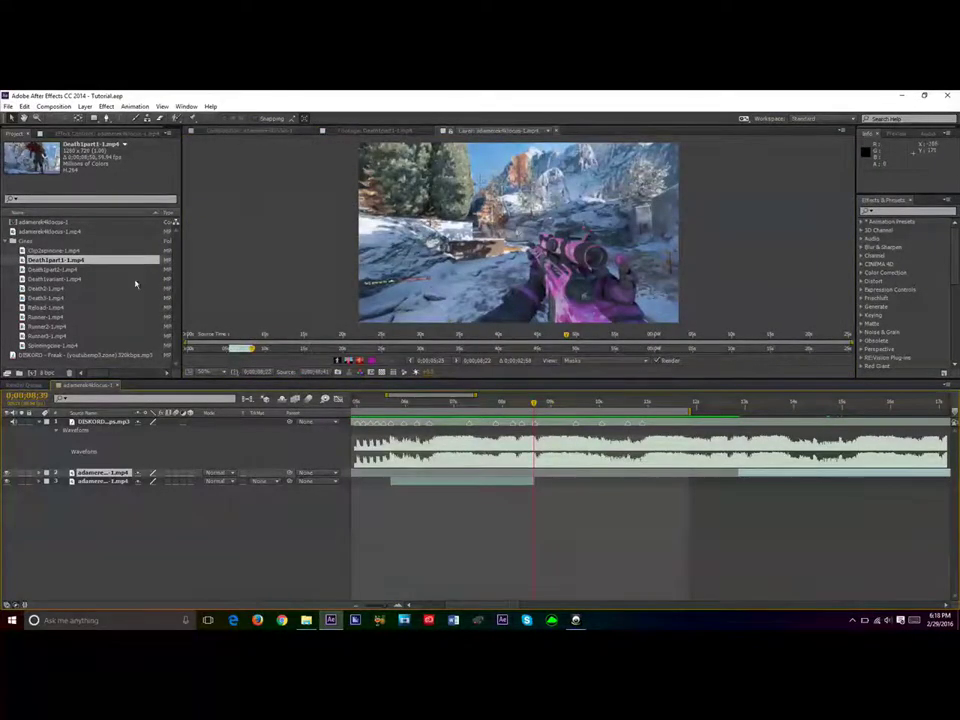
pyautogui.click(242, 131)
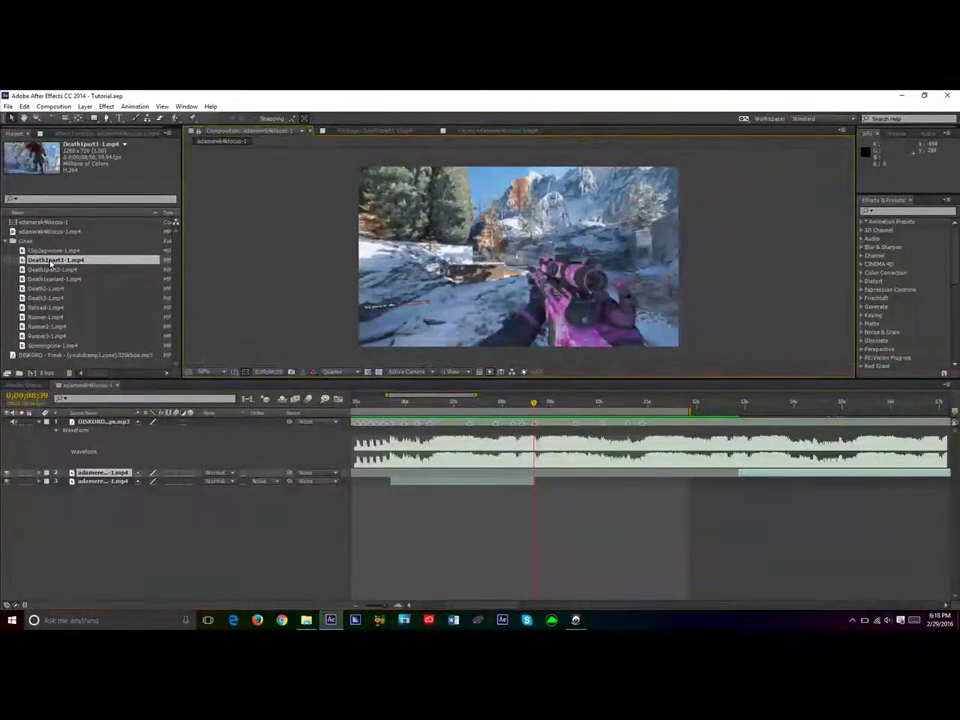
pyautogui.moveTo(158, 486); pyautogui.dragTo(158, 482)
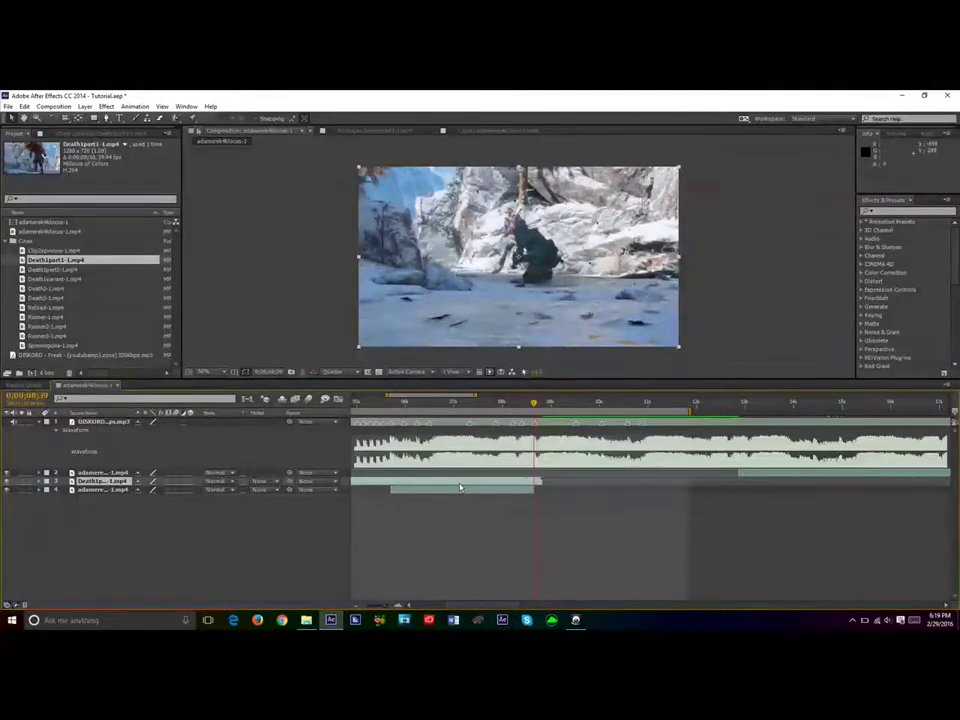
pyautogui.press('[')
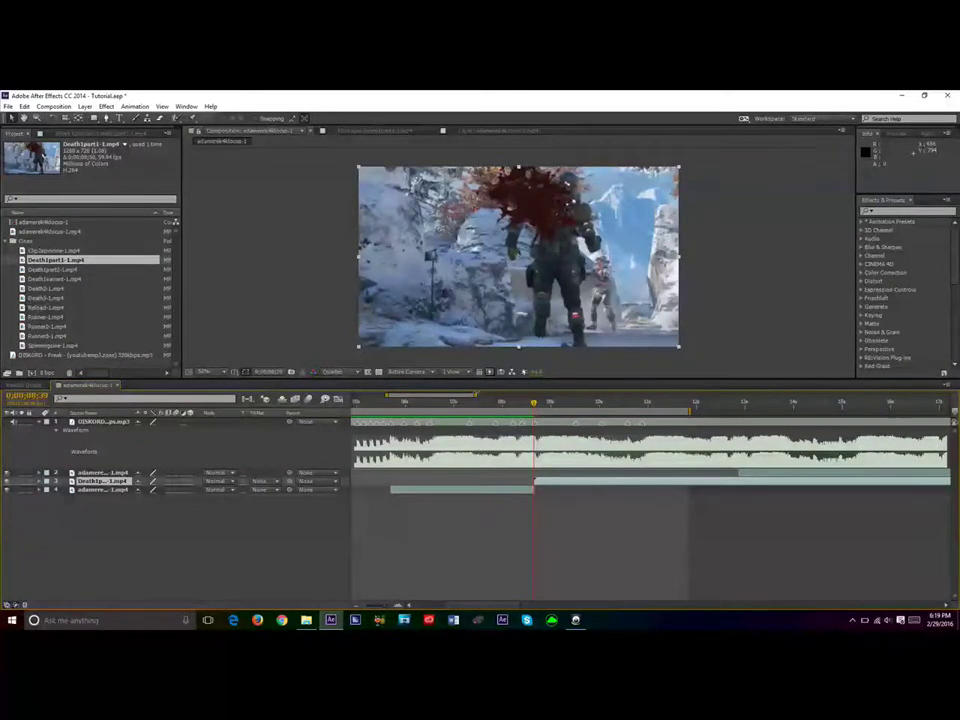
# Step: Enable time remapping on the Death1part1-1.mp4 layer, end its remap and trim the layer at 0;00;09;31, and save the project
pyautogui.moveTo(477, 394); pyautogui.dragTo(498, 395)
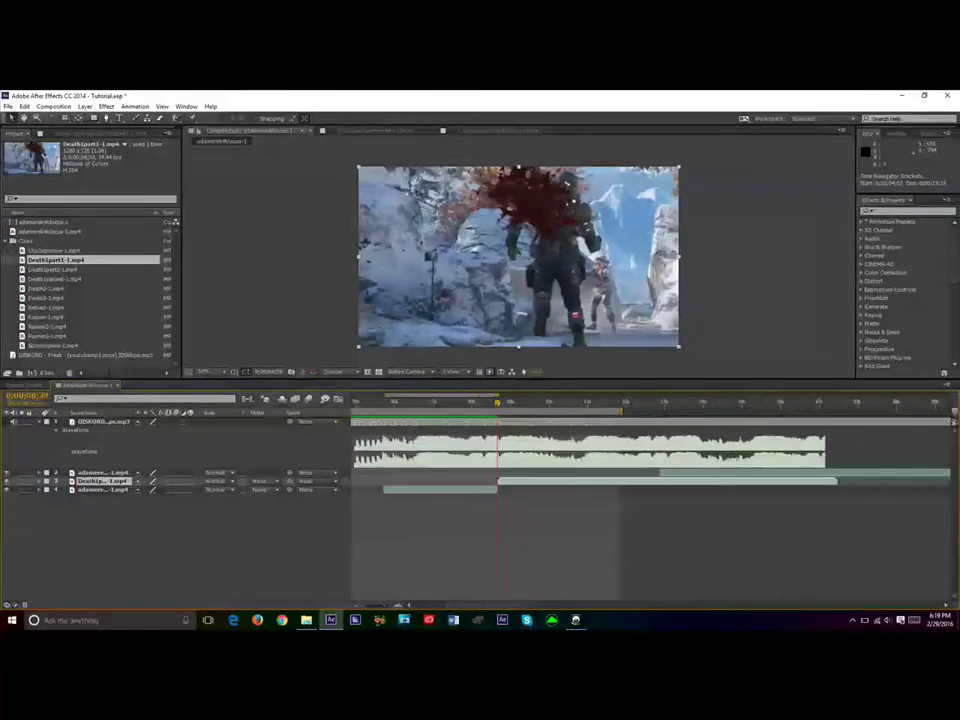
pyautogui.click(530, 402)
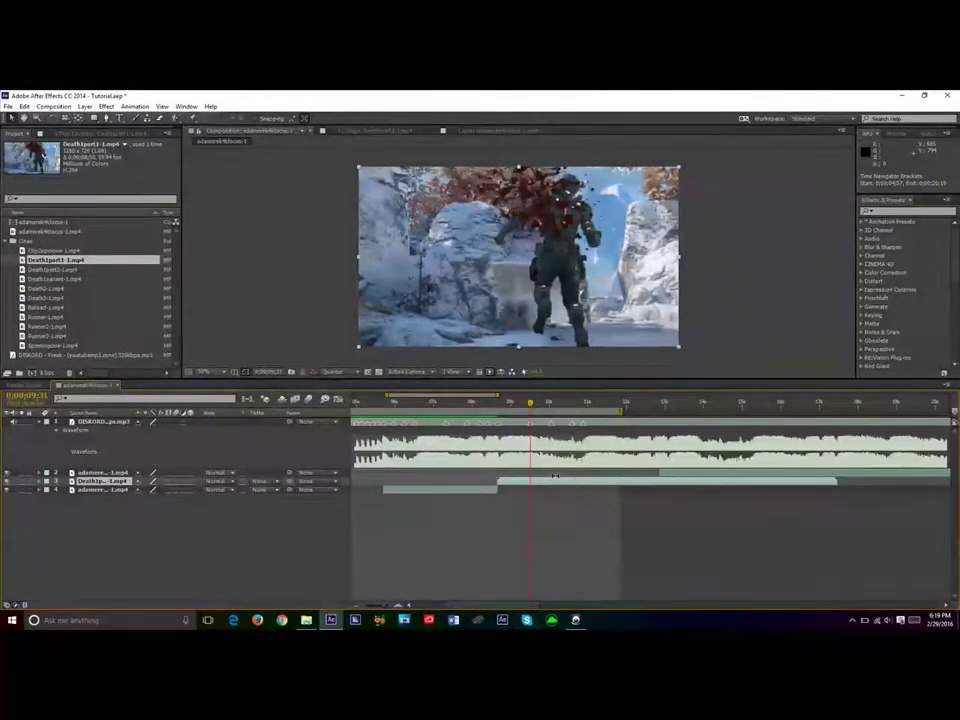
pyautogui.hotkey('ctrl', 'alt', 't')
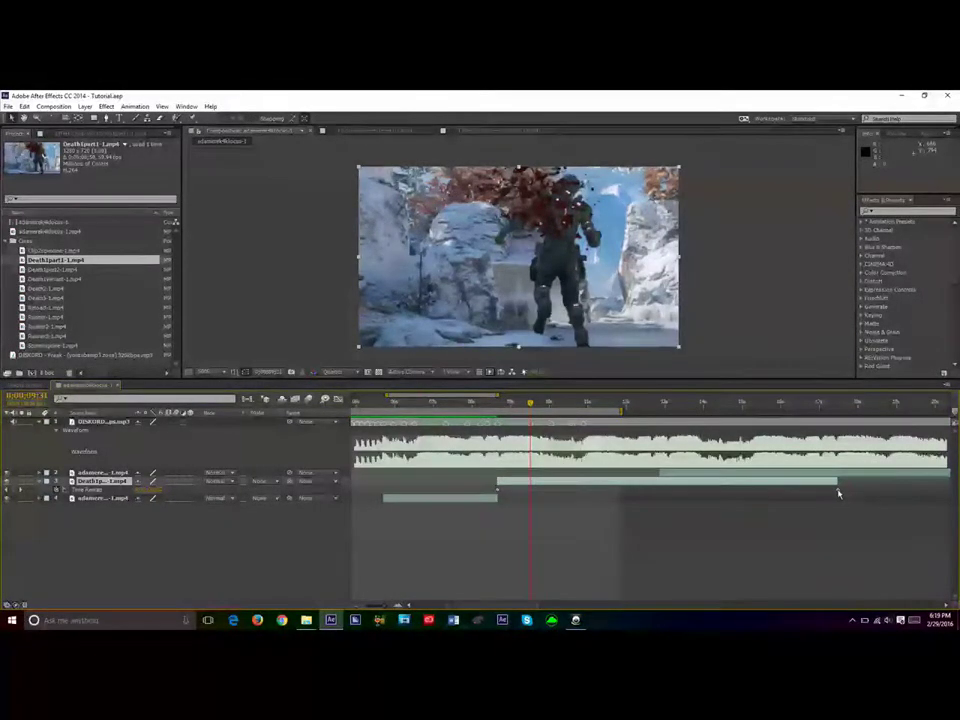
pyautogui.moveTo(837, 490); pyautogui.dragTo(647, 490)
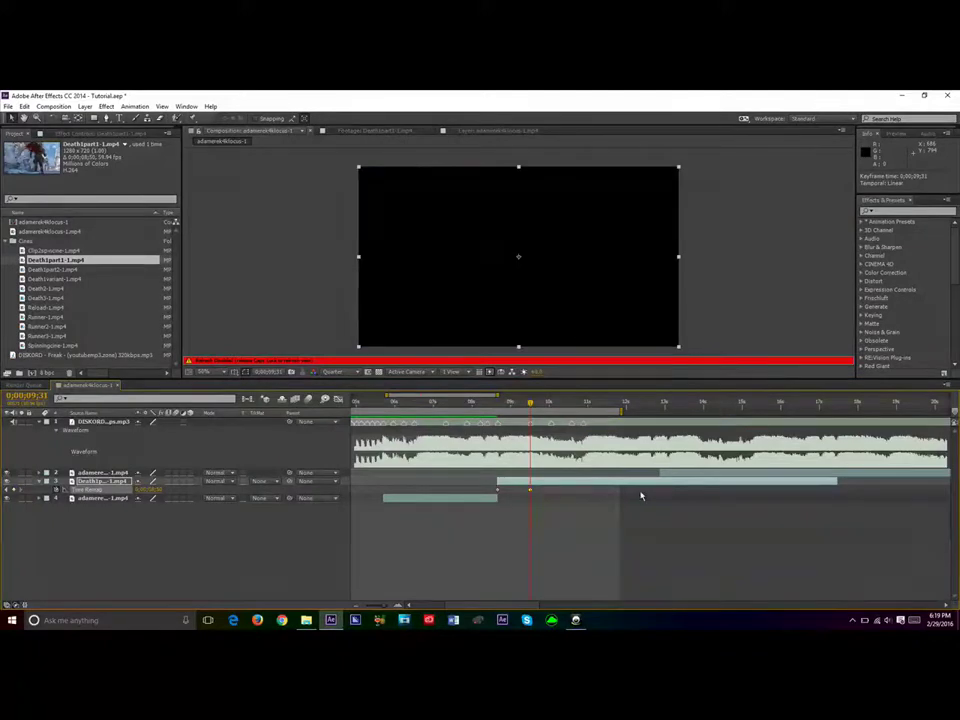
pyautogui.hotkey('alt', ']')
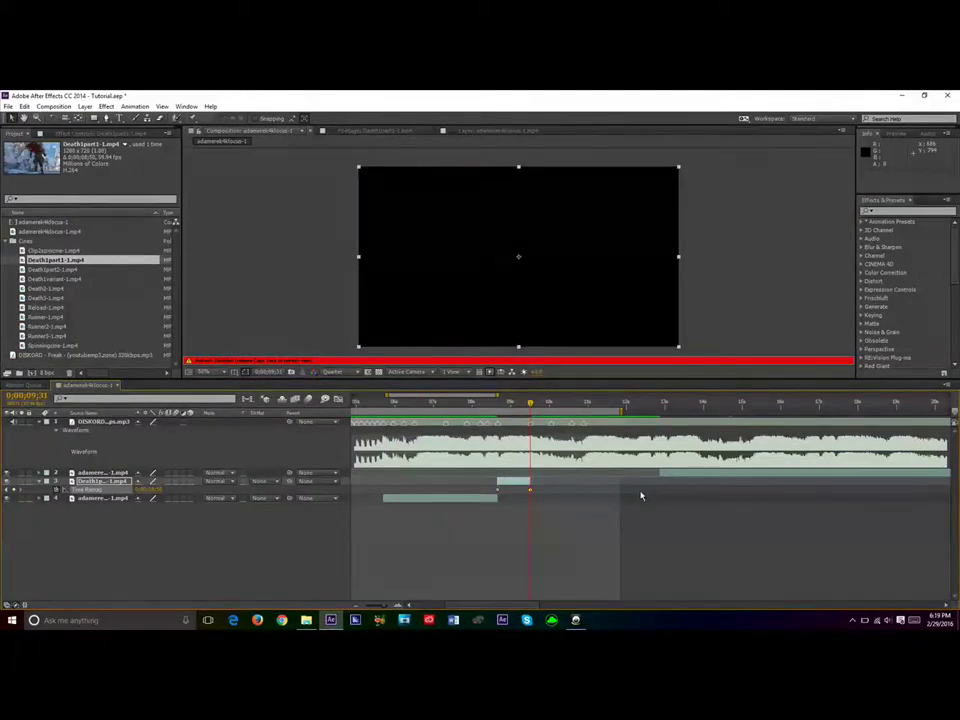
pyautogui.hotkey('ctrl', 's')
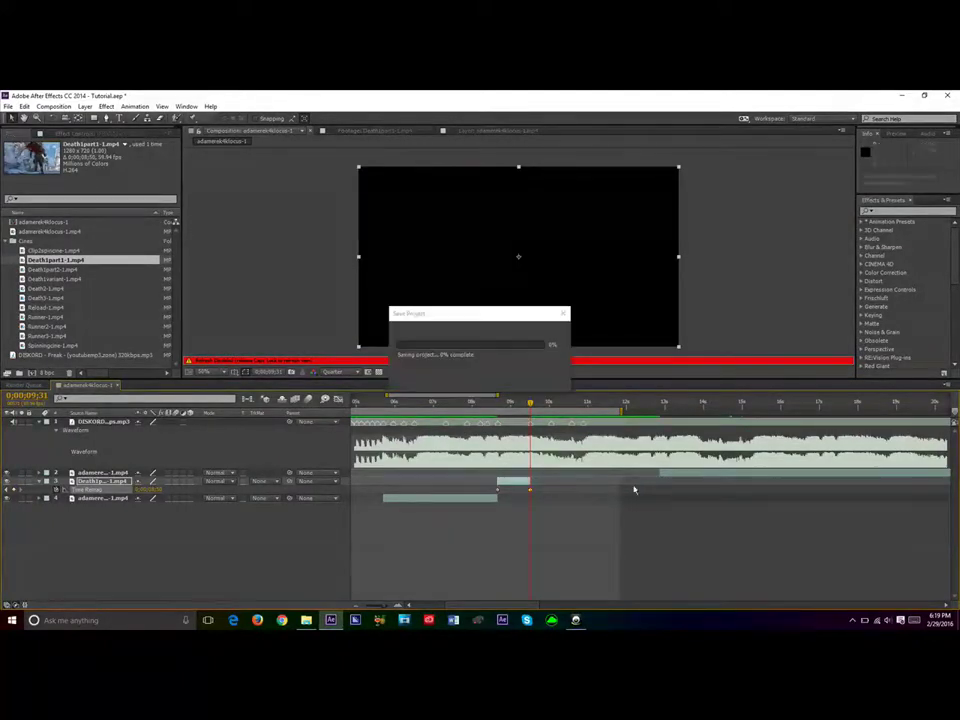
# Step: Shape the cinematic's Time Remap graph into a fast-slow-fast curve with steep handles at both keyframes
pyautogui.moveTo(498, 395); pyautogui.dragTo(478, 387)
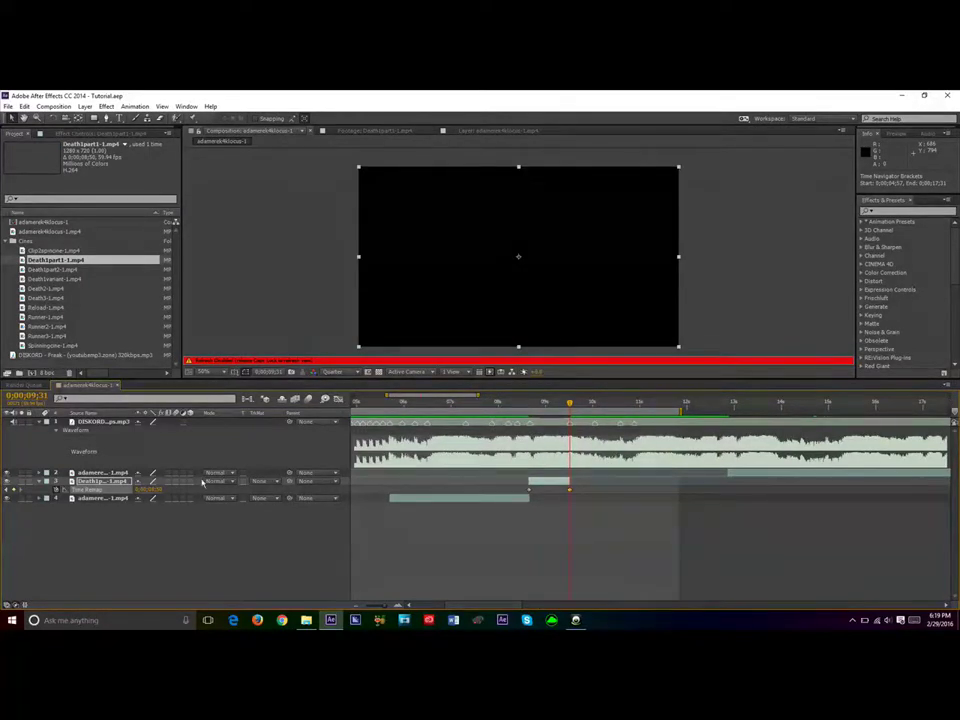
pyautogui.click(339, 400)
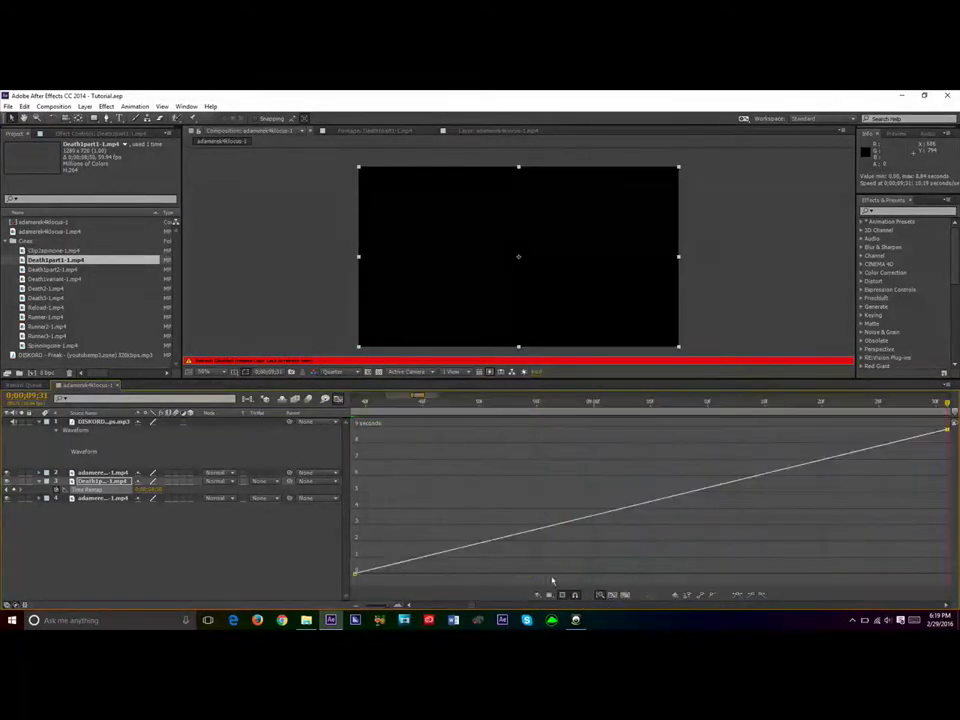
pyautogui.click(764, 596)
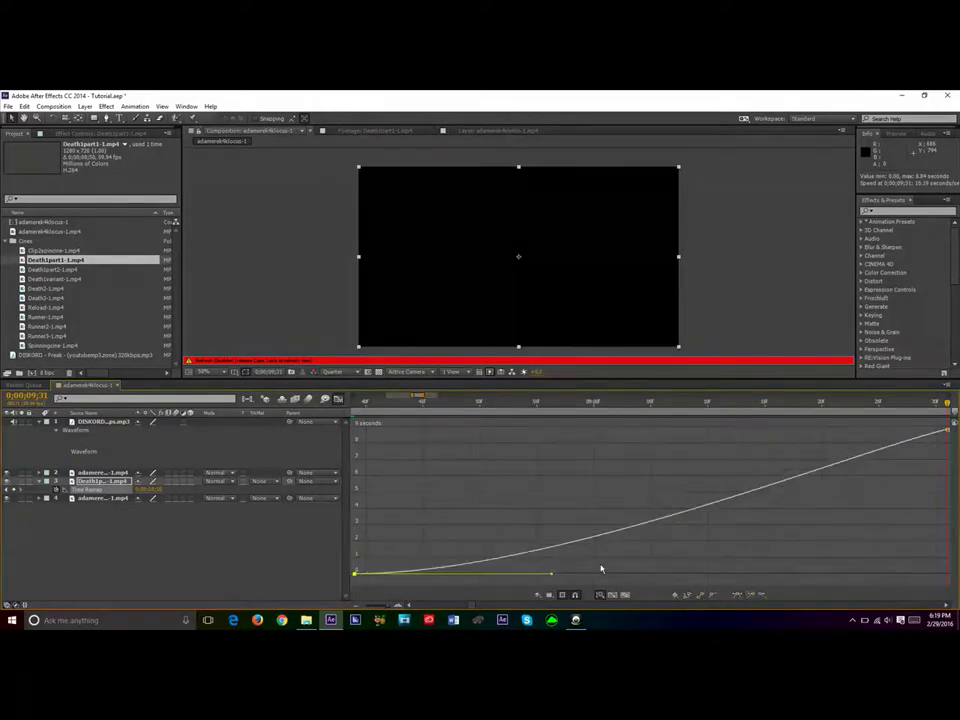
pyautogui.moveTo(551, 573); pyautogui.dragTo(360, 456)
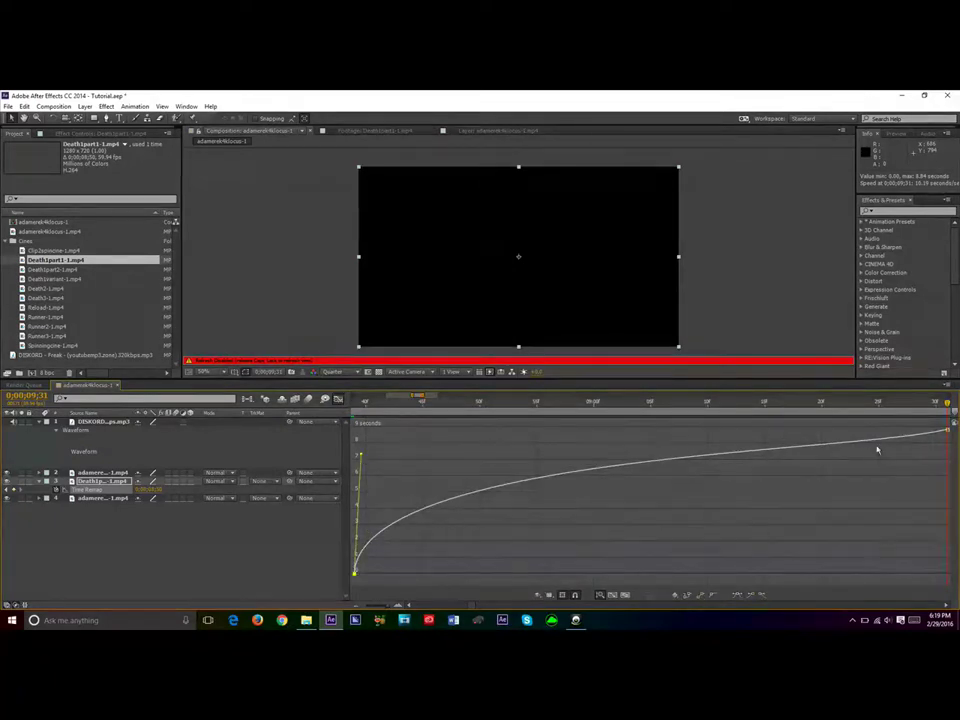
pyautogui.click(749, 596)
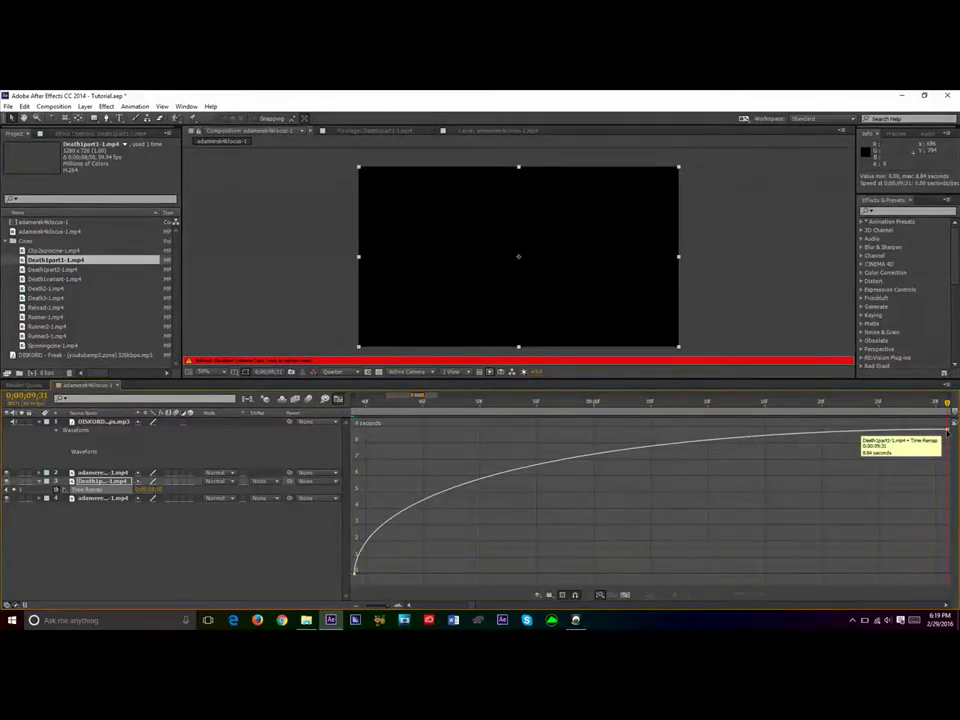
pyautogui.moveTo(751, 430); pyautogui.dragTo(940, 555)
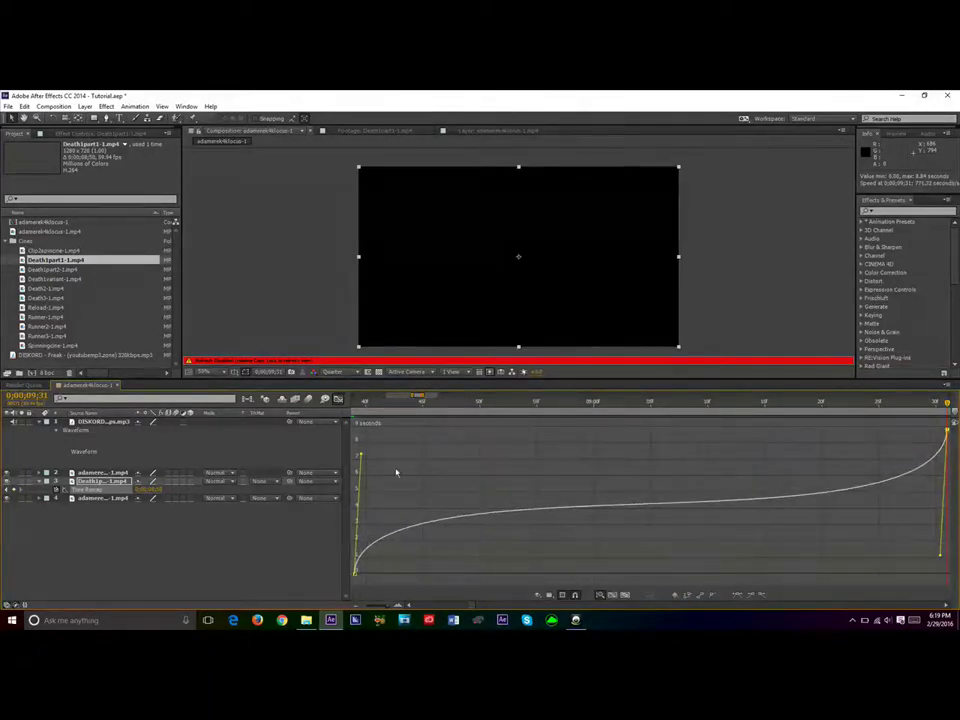
pyautogui.click(338, 399)
# Step: Re-enable screen refresh and RAM preview the gameplay and speed-ramped cinematic against the music
pyautogui.moveTo(413, 398); pyautogui.dragTo(463, 399)
pyautogui.press('capslock')
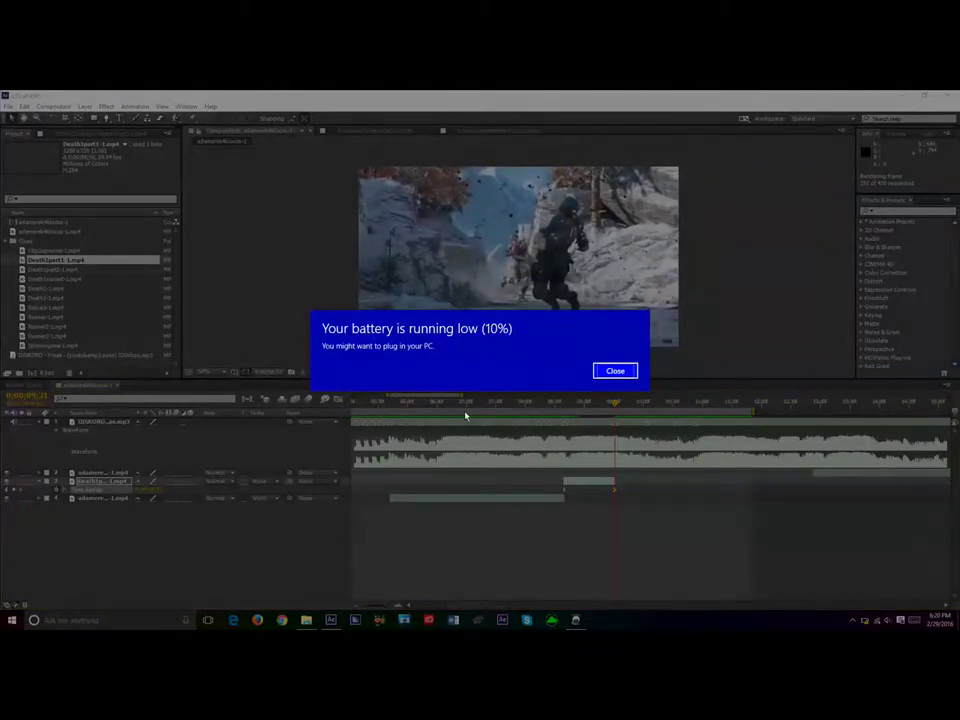
pyautogui.click(624, 374)
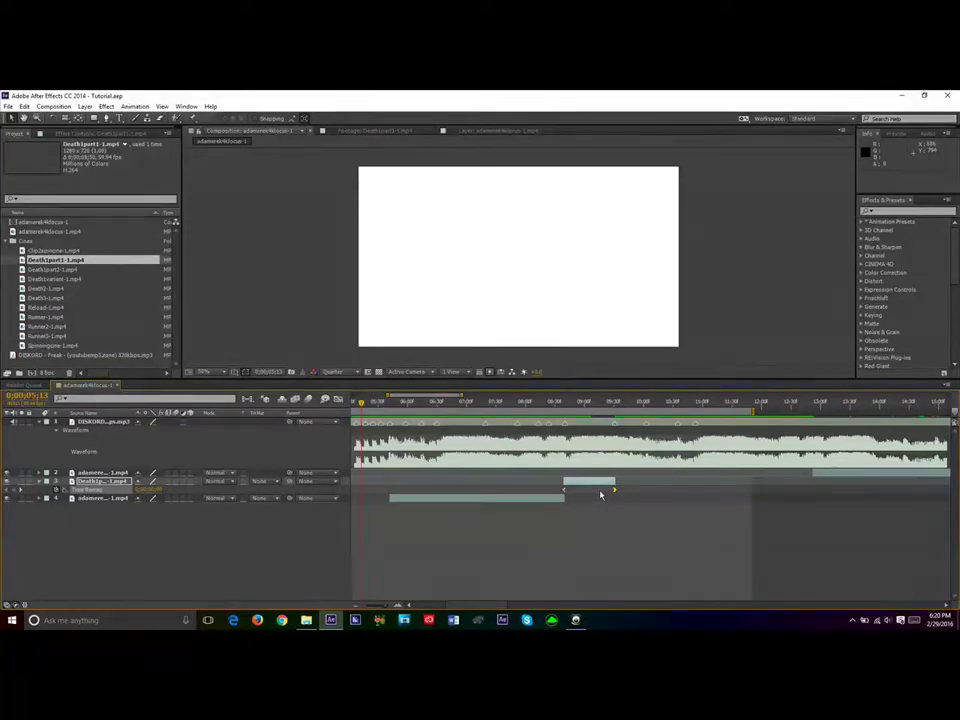
pyautogui.click(575, 620)
pyautogui.click(681, 561)
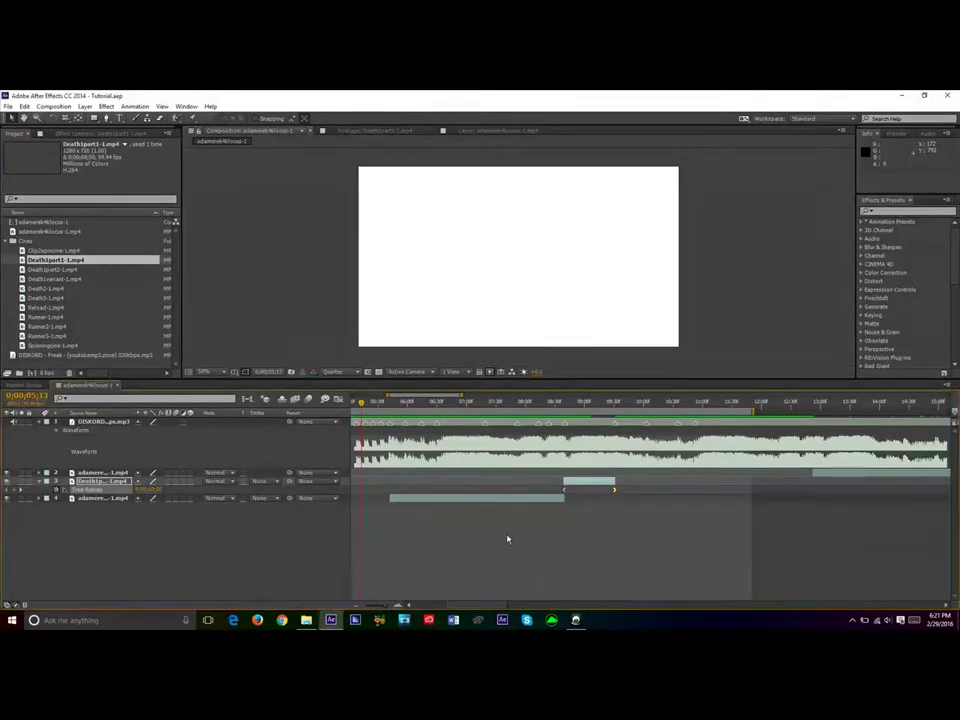
pyautogui.click(508, 538)
pyautogui.press('KP_0')
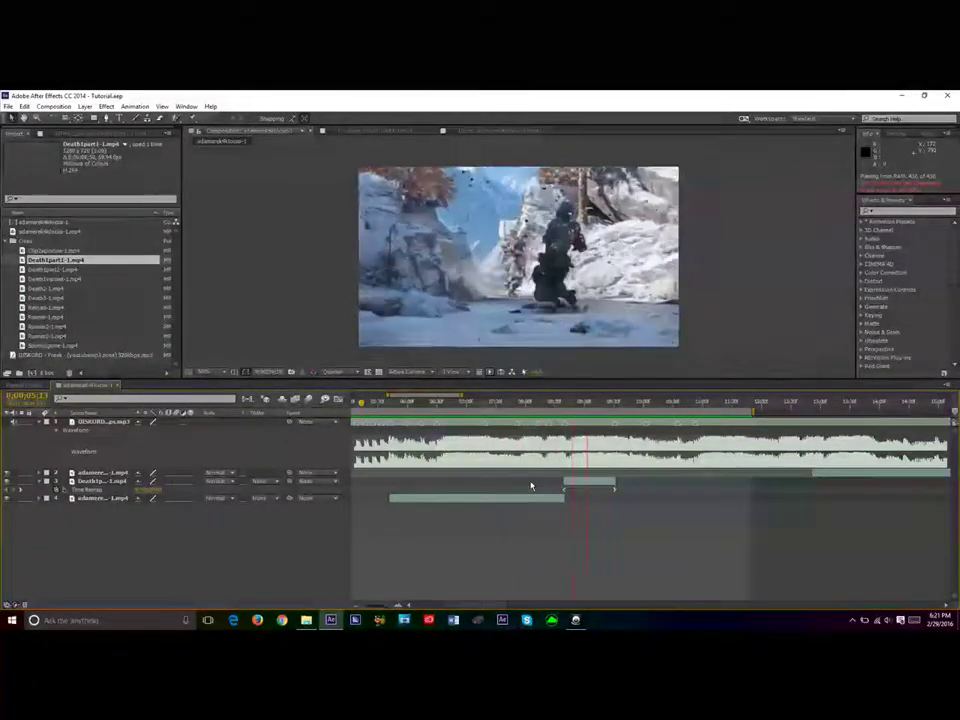
pyautogui.press('space')
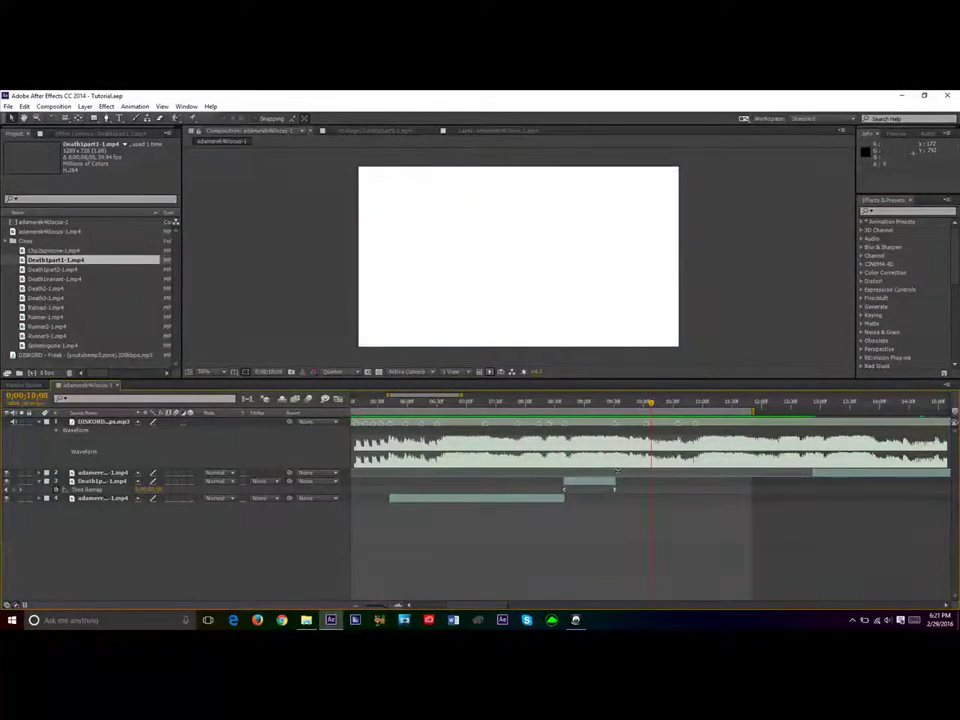
# Step: Collapse the Death1part1-1.mp4 layer's keyframes and move the current time to the layer's end at 0;00;09;31
pyautogui.click(609, 482)
pyautogui.press('u')
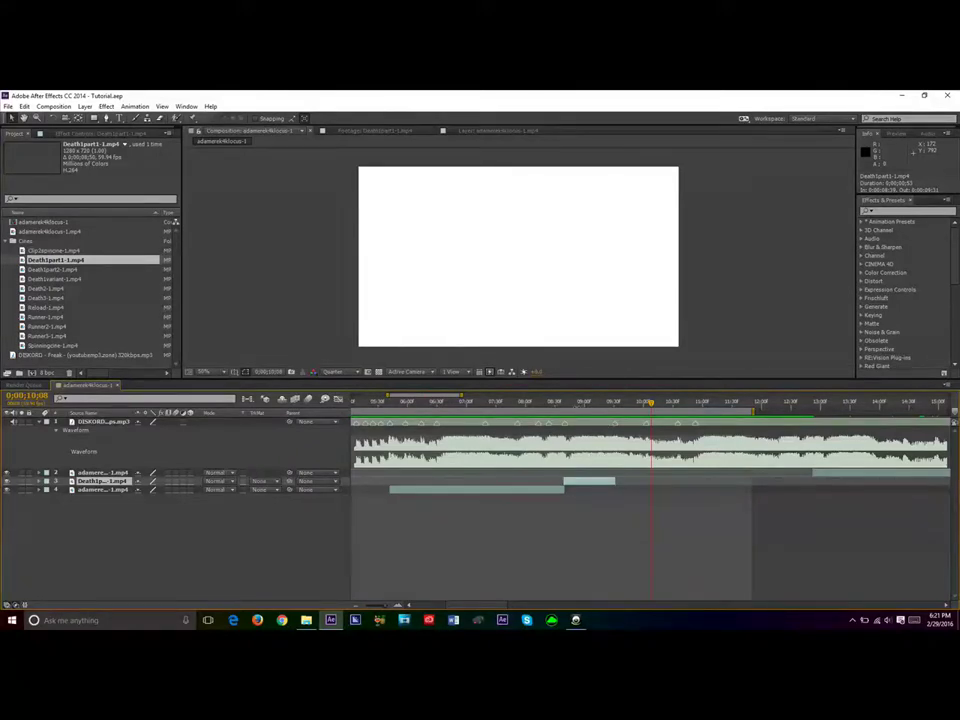
pyautogui.moveTo(578, 408); pyautogui.dragTo(612, 424)
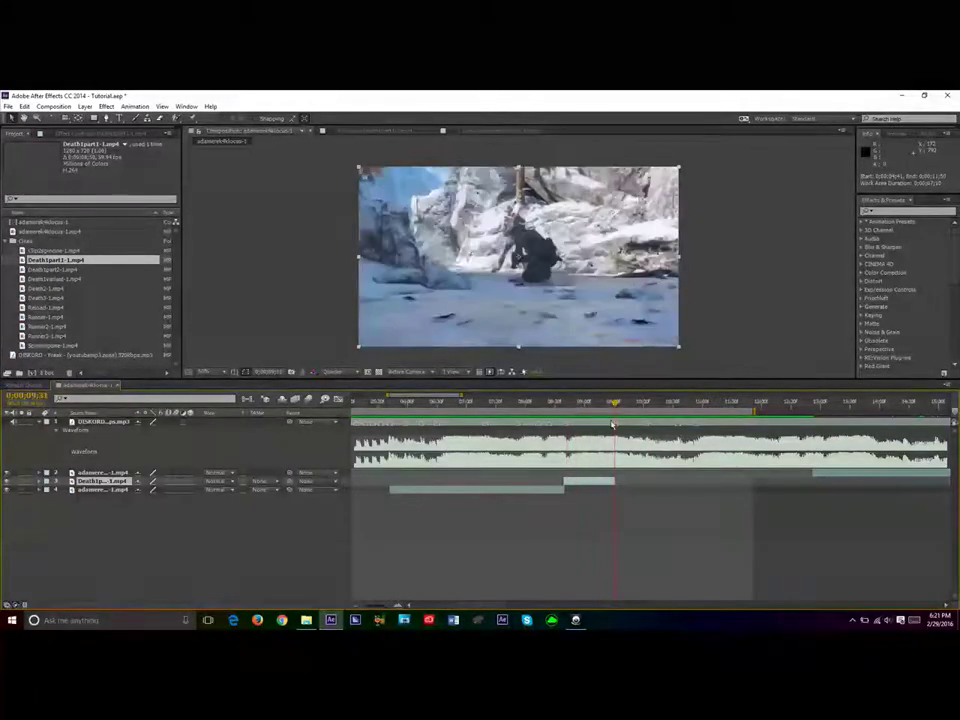
# Step: Review the Spinningcine-1.mp4 and Runner3-1.mp4 cinematics and return to the composition view
pyautogui.click(62, 346)
pyautogui.doubleClick(62, 346)
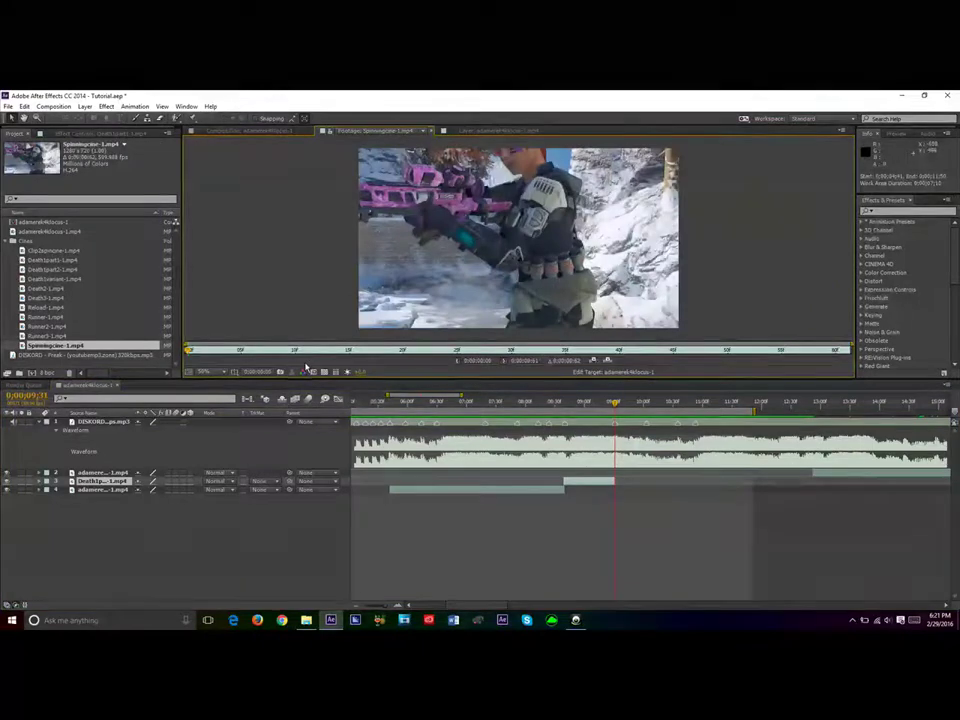
pyautogui.moveTo(189, 353); pyautogui.dragTo(838, 352)
pyautogui.doubleClick(90, 336)
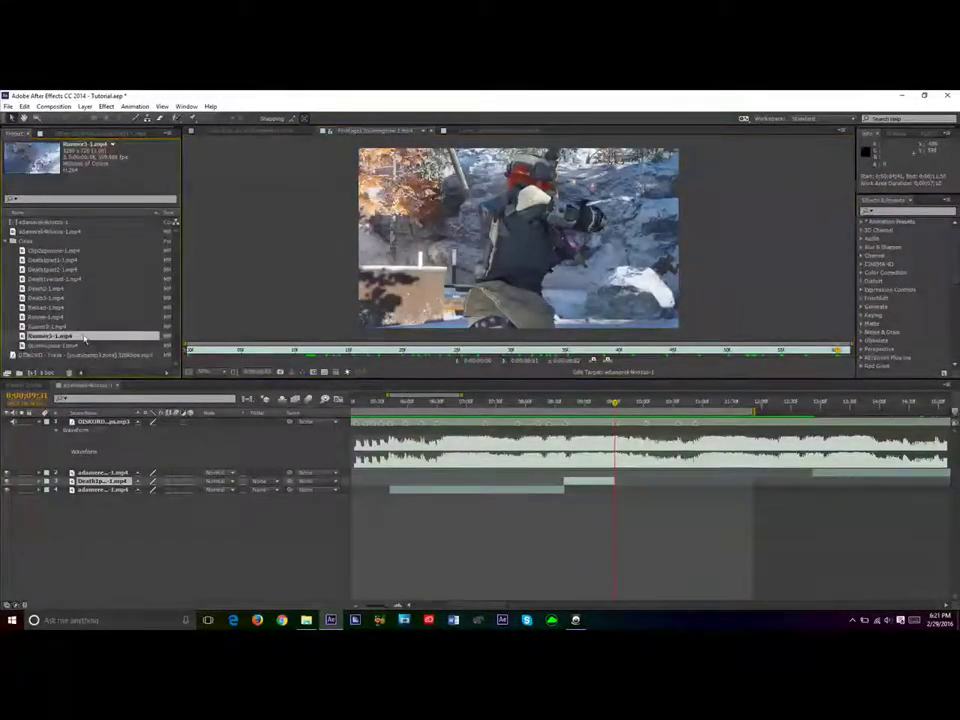
pyautogui.moveTo(197, 355); pyautogui.dragTo(491, 354)
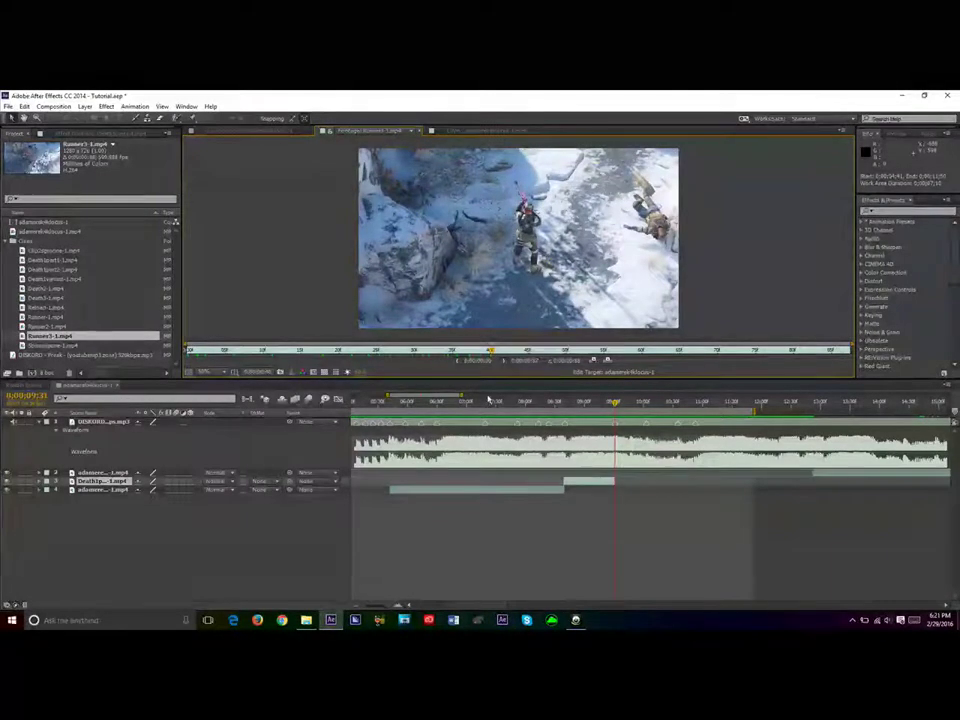
pyautogui.click(278, 133)
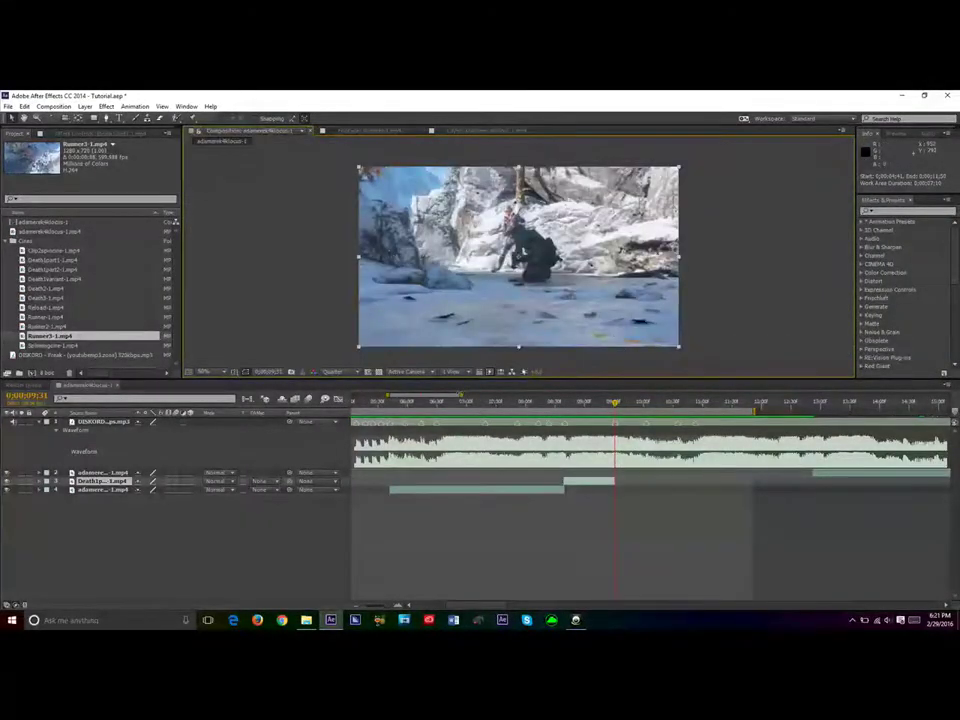
# Step: Slide the second gameplay layer earlier past 0;00;09;31 and locate the frame where its next clip should begin in the layer view
pyautogui.press('=')
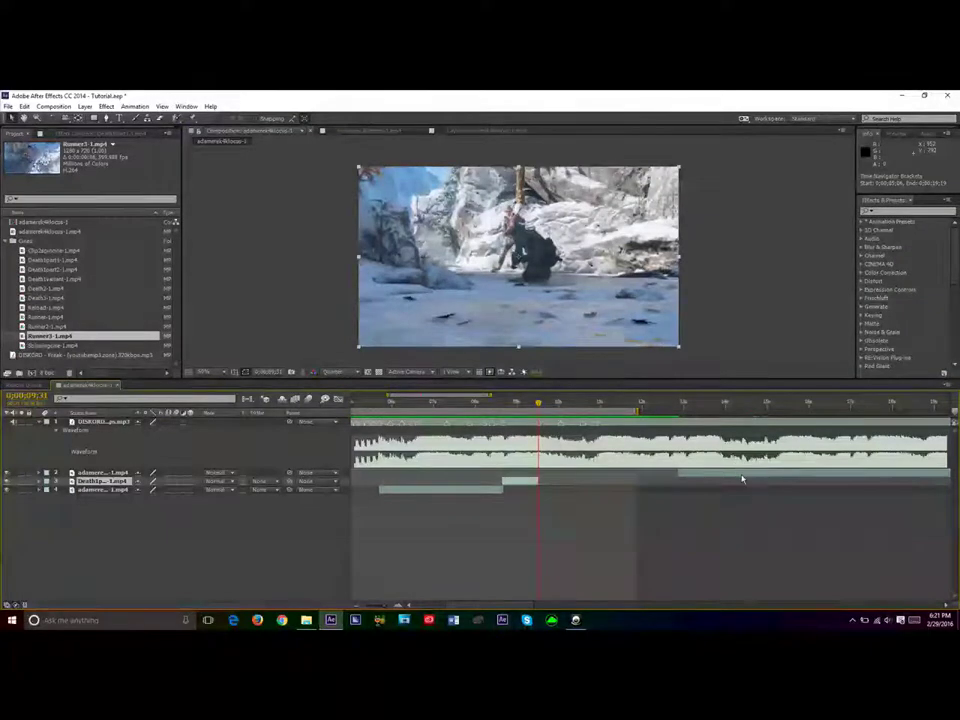
pyautogui.moveTo(744, 474); pyautogui.dragTo(540, 474)
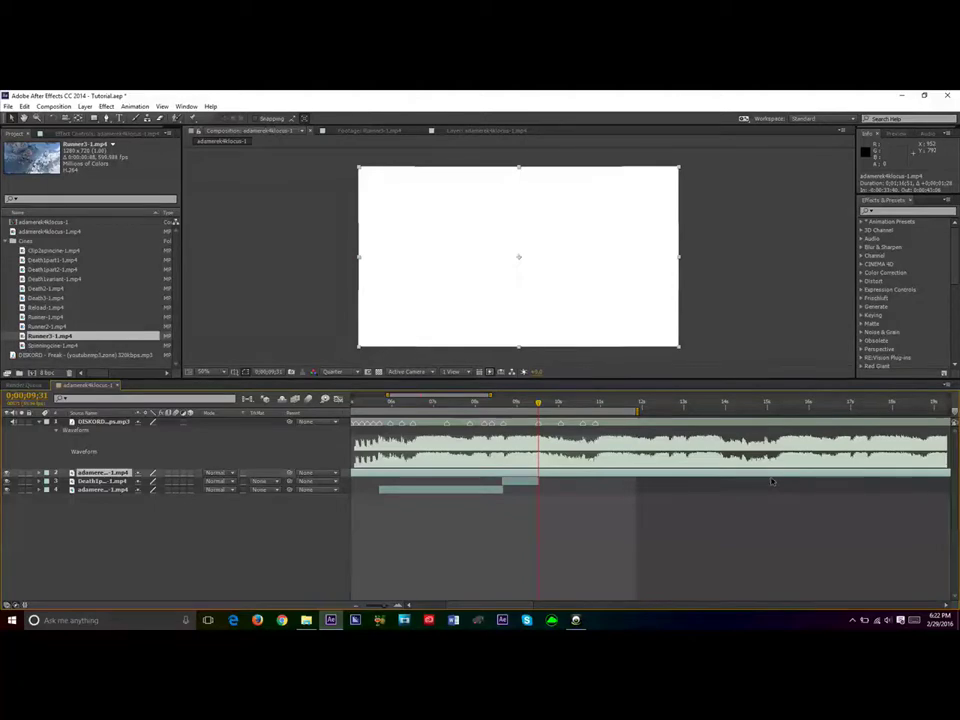
pyautogui.moveTo(768, 484); pyautogui.dragTo(729, 493)
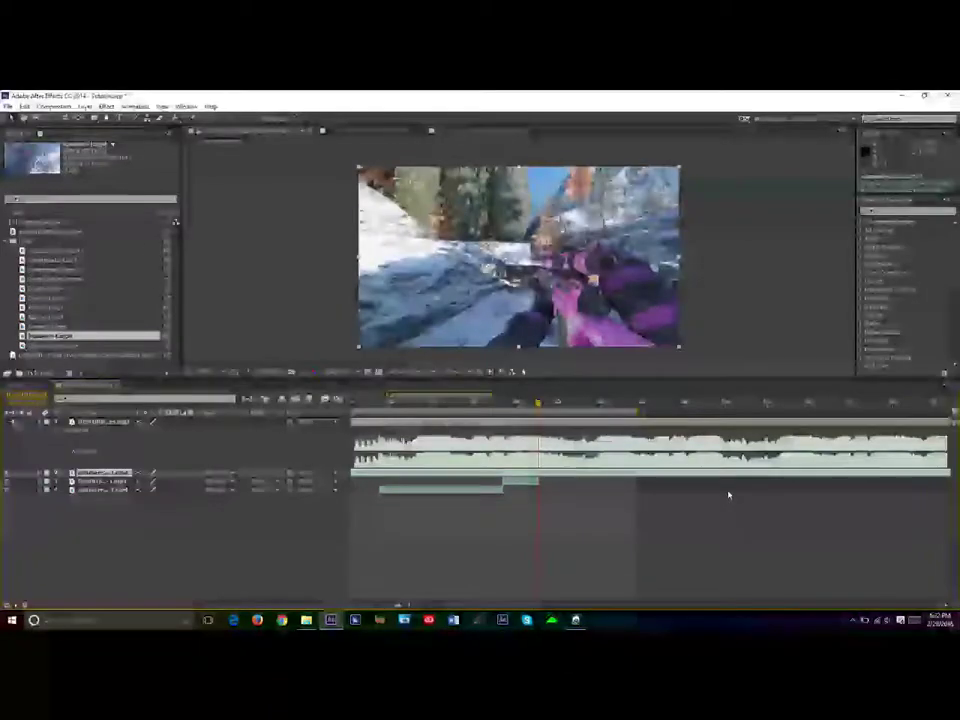
pyautogui.doubleClick(637, 474)
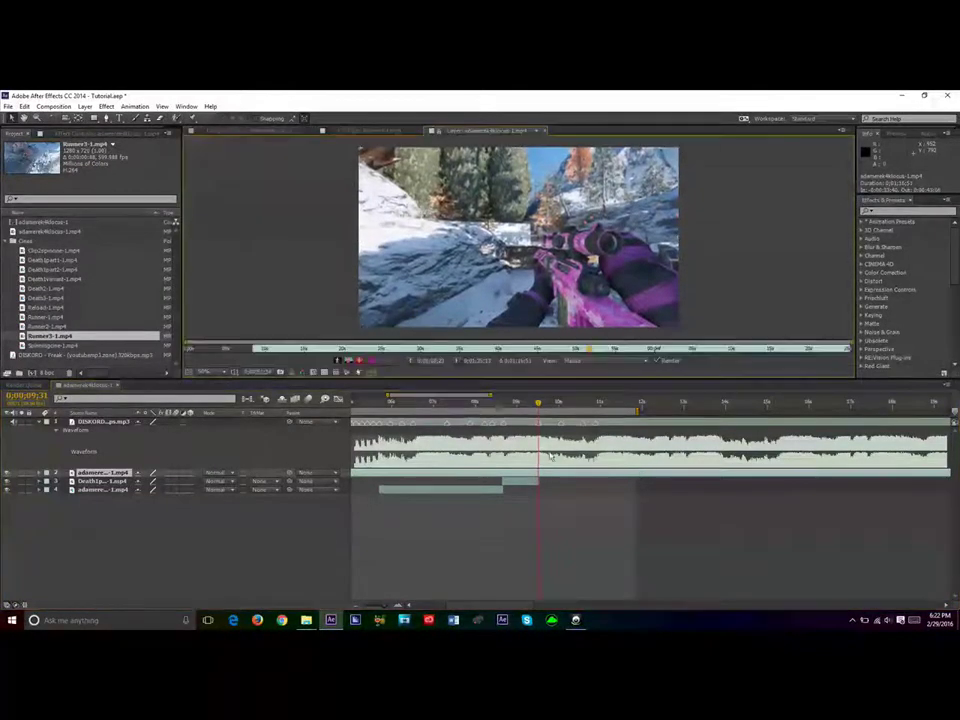
pyautogui.click(514, 349)
pyautogui.moveTo(516, 352); pyautogui.dragTo(598, 356)
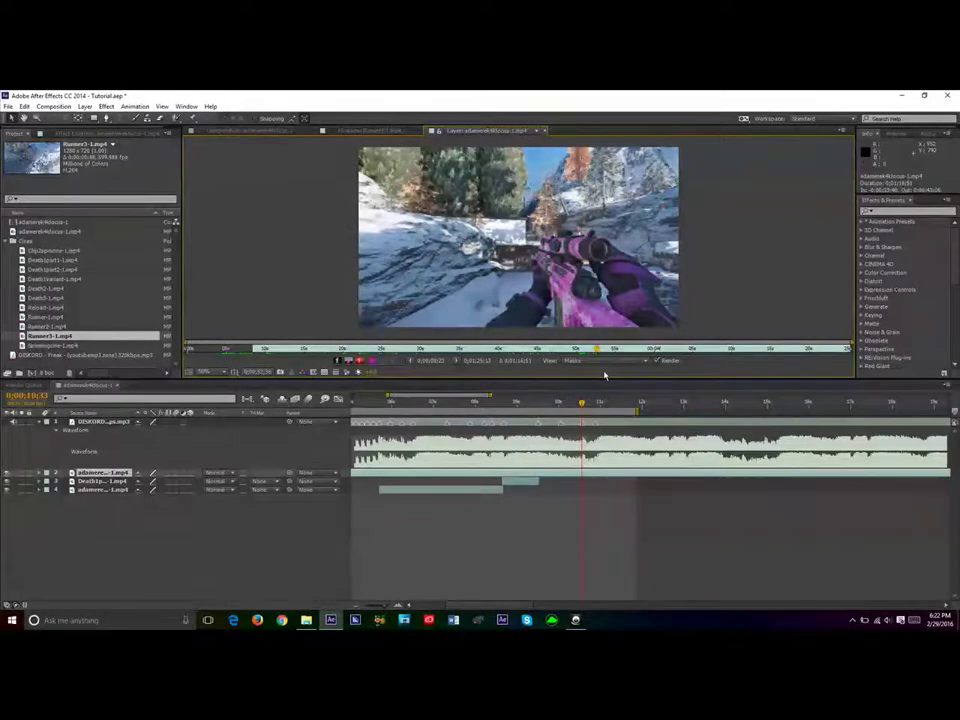
# Step: Trim the gameplay layer's start at 0;00;10;33 and move the trimmed layer to begin at 0;00;09;31
pyautogui.hotkey('ctrl', 's')
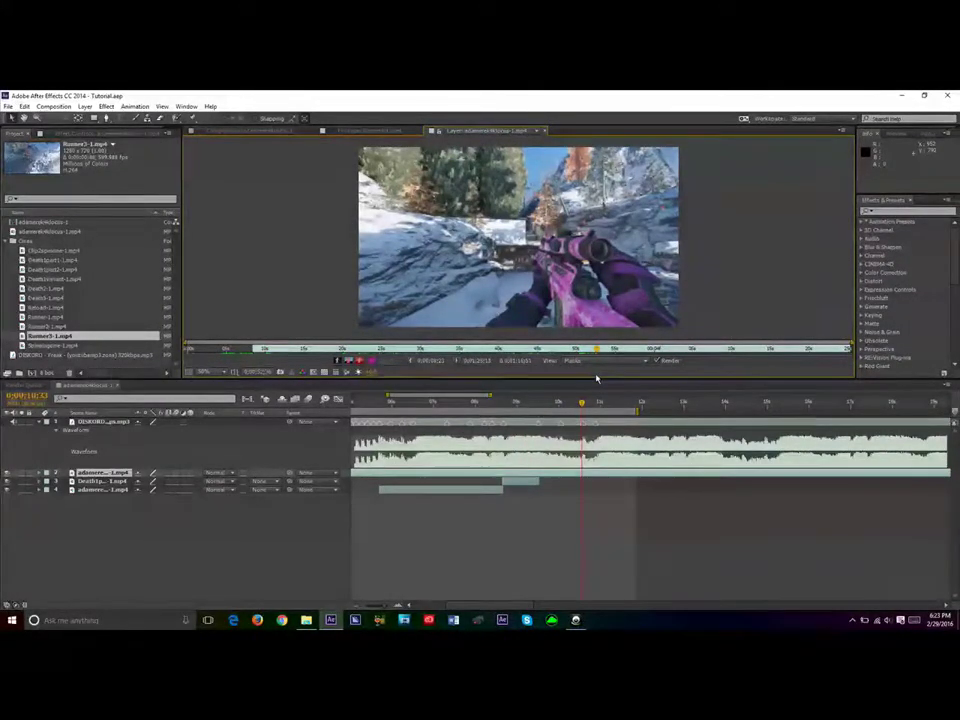
pyautogui.hotkey('alt', '[')
pyautogui.click(285, 130)
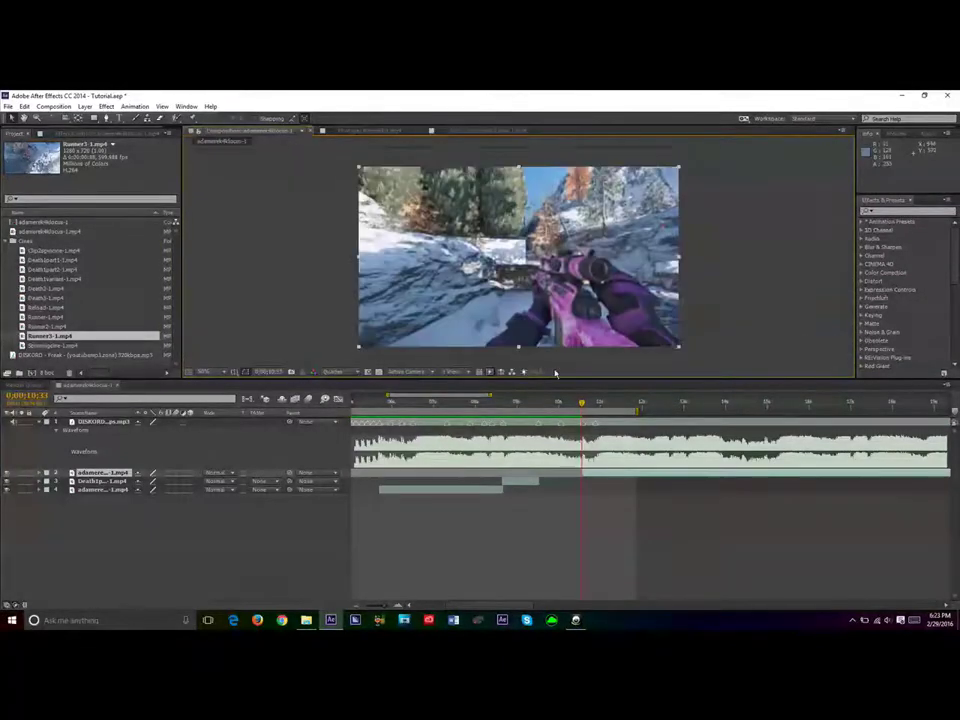
pyautogui.click(544, 404)
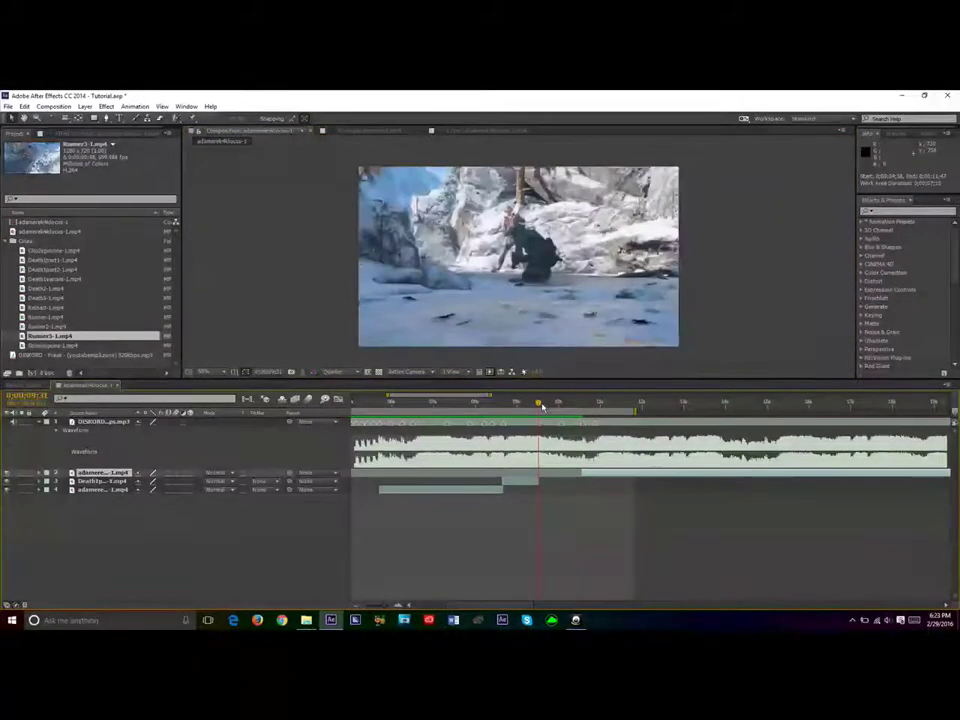
pyautogui.press('[')
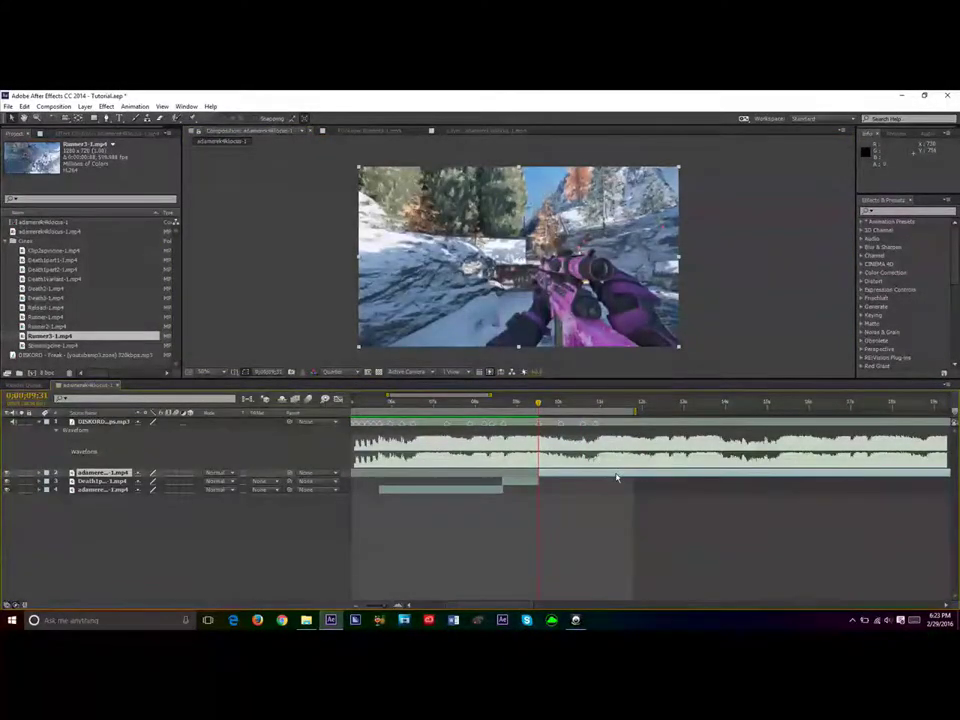
# Step: Enable Time Remap on the gameplay layer, with keyframes on the scoped shot at 0;00;16;05 and the layer start at 0;00;09;31
pyautogui.doubleClick(616, 476)
pyautogui.moveTo(598, 352); pyautogui.dragTo(652, 360)
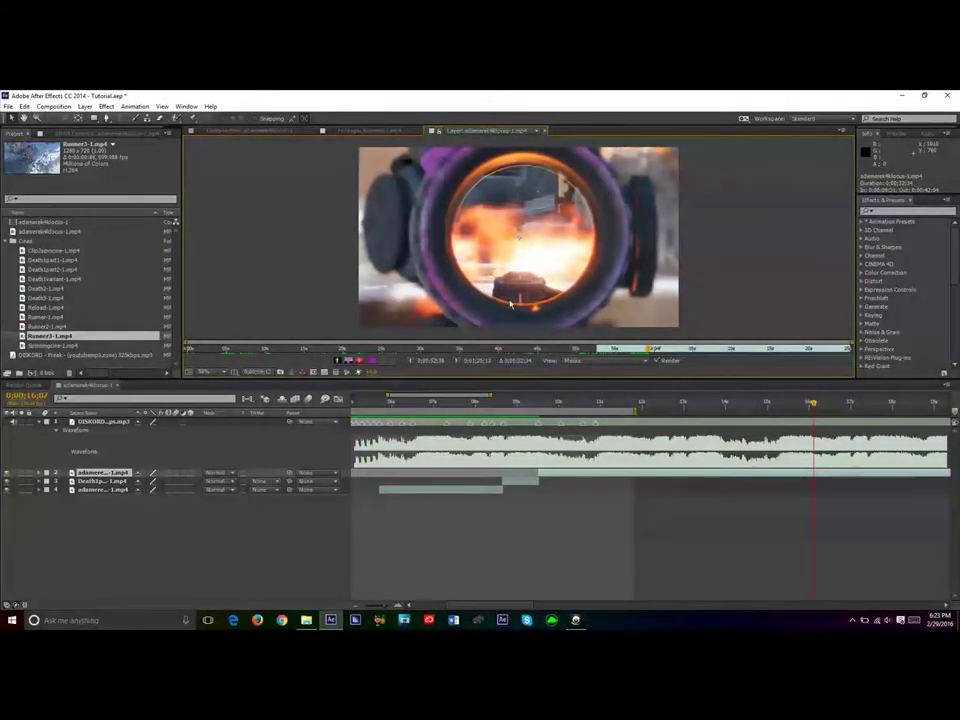
pyautogui.press('pageup')
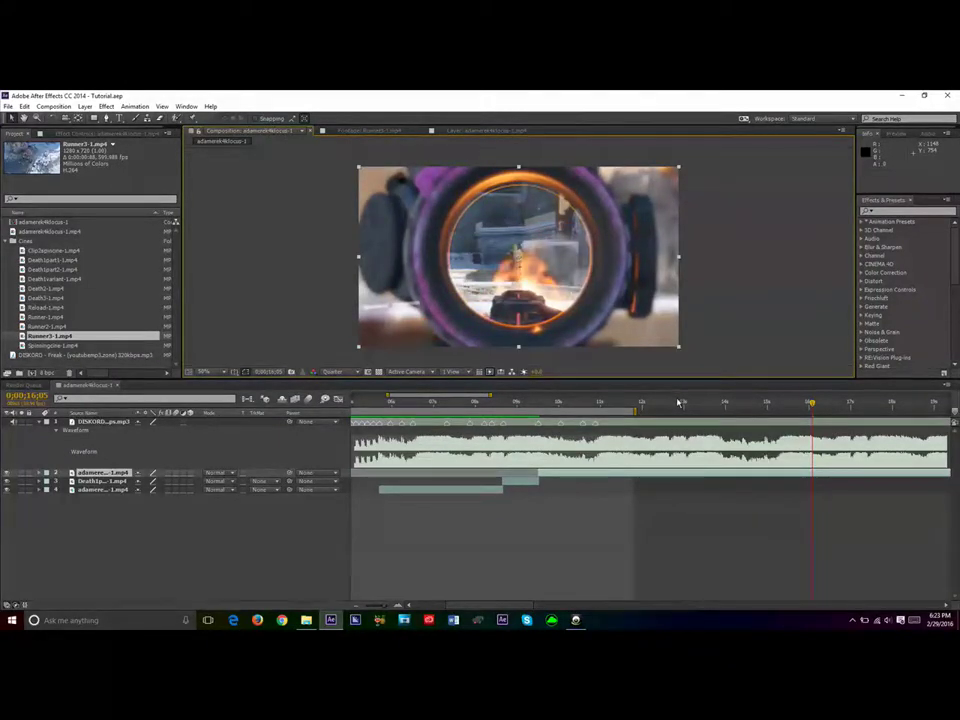
pyautogui.press('pageup')
pyautogui.press('pagedown')
pyautogui.hotkey('ctrl', 'alt', 't')
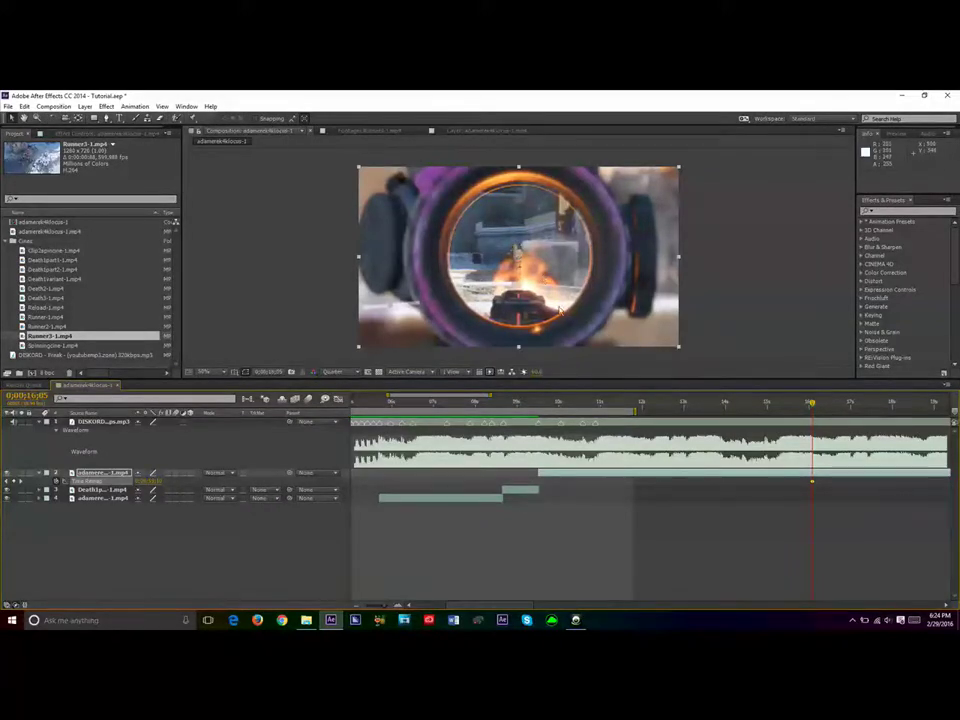
pyautogui.click(539, 405)
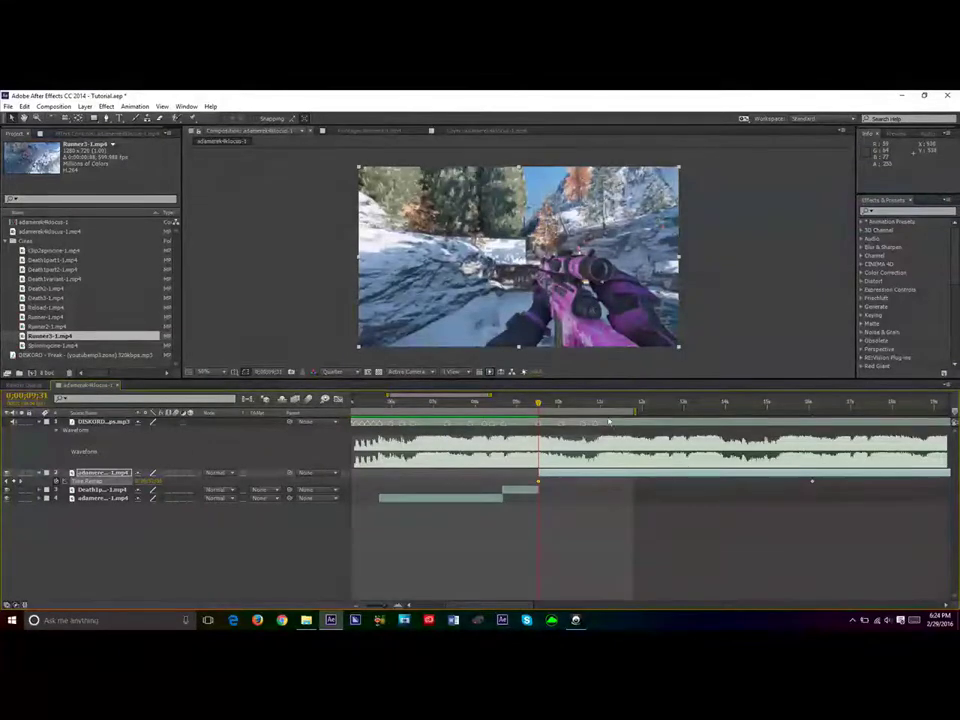
# Step: Play the music from 0;00;10;03 and again from 0;00;09;20 to check the beat for the shot
pyautogui.click(561, 405)
pyautogui.press('KP_Decimal')
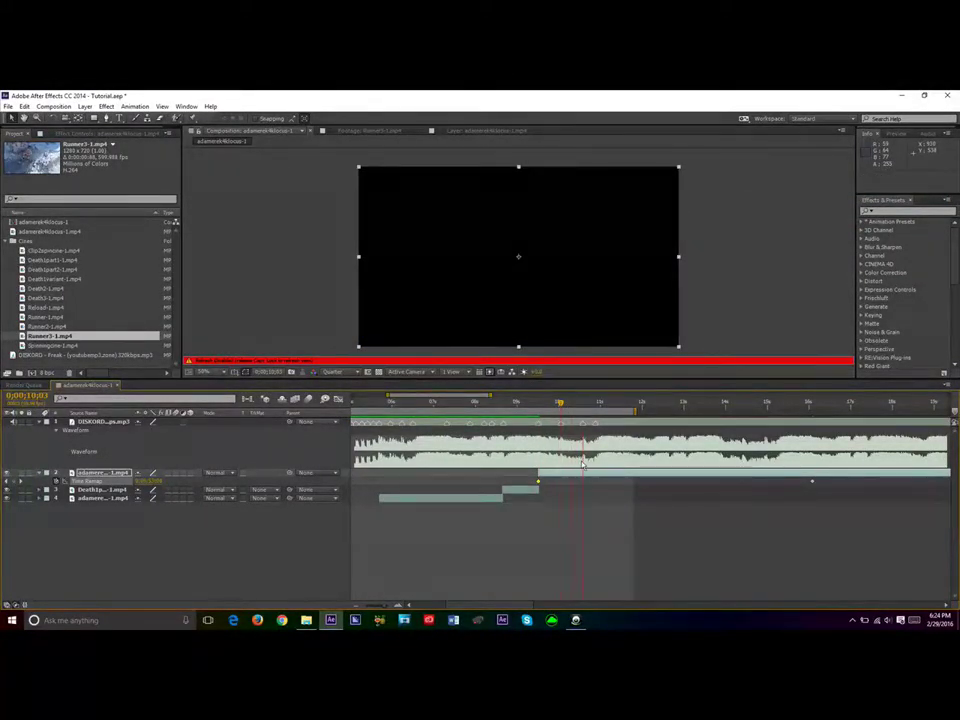
pyautogui.click(531, 405)
pyautogui.press('capslock')
pyautogui.press('KP_Decimal')
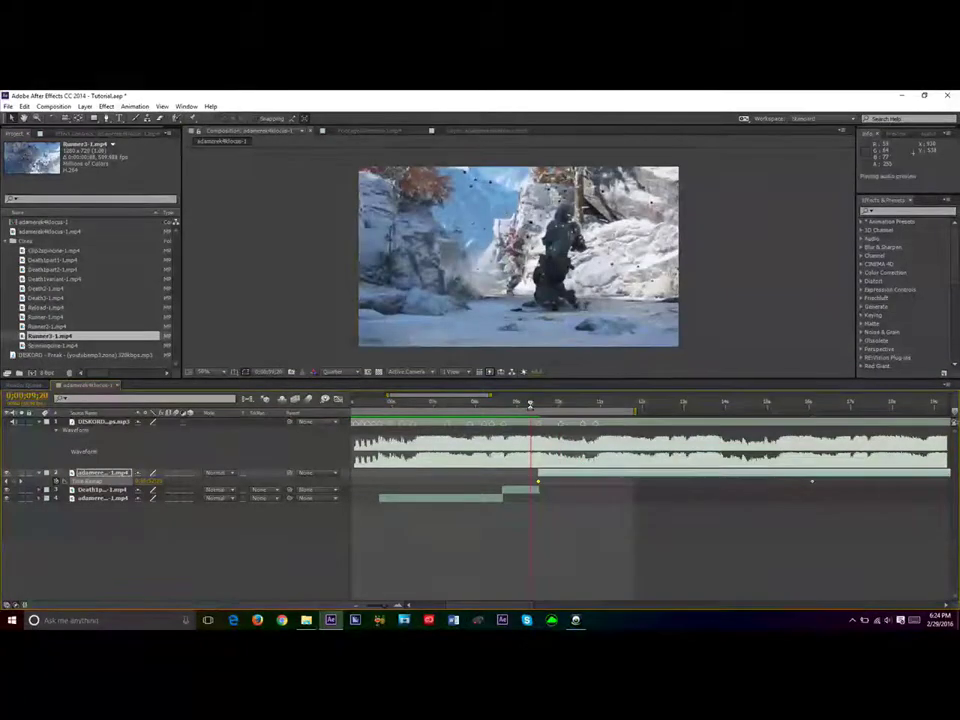
pyautogui.press('KP_Decimal')
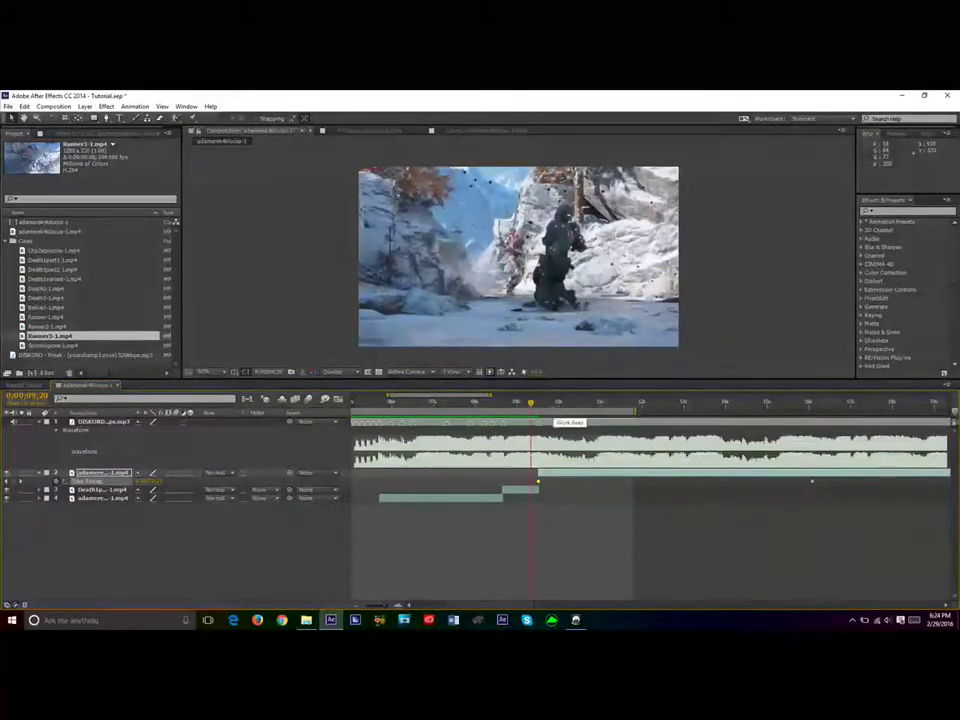
# Step: Move the shot's Time Remap keyframe to the beat marker at 0;00;10;03 and save the project
pyautogui.click(562, 404)
pyautogui.press('capslock')
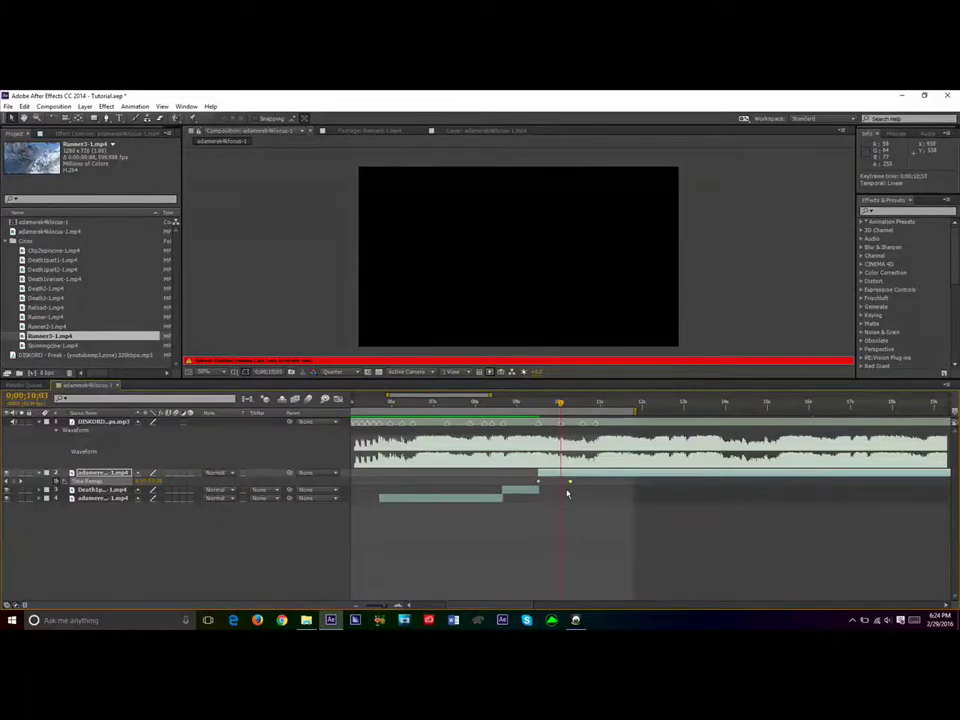
pyautogui.hotkey('ctrl', 's')
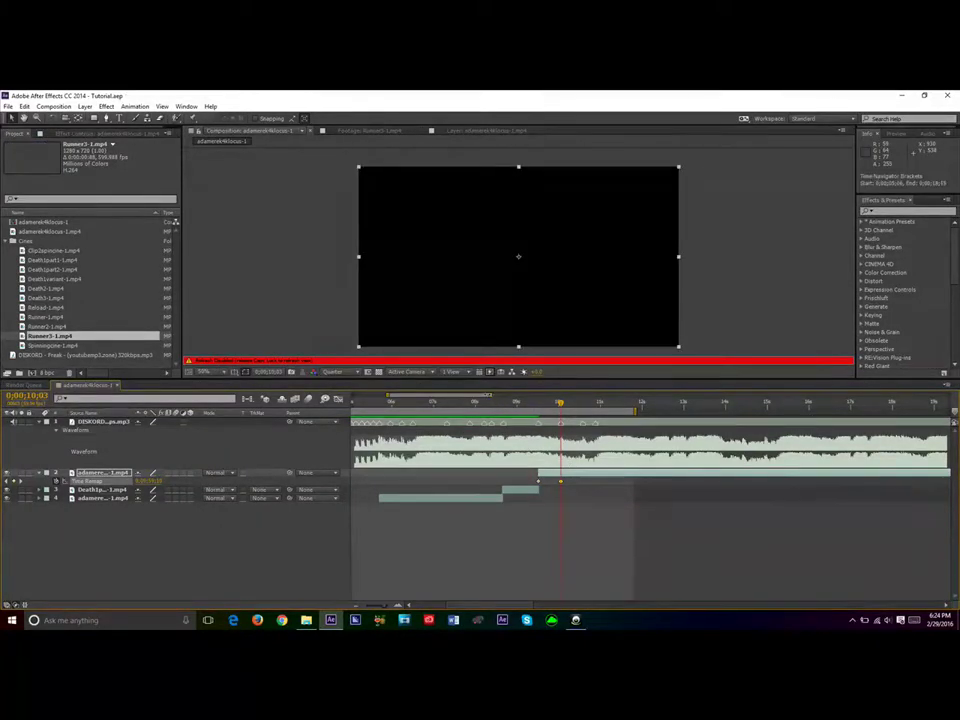
# Step: Find the frame after the kill medal in the gameplay and add a Time Remap keyframe at 0;00;14;36
pyautogui.moveTo(493, 400); pyautogui.dragTo(484, 398)
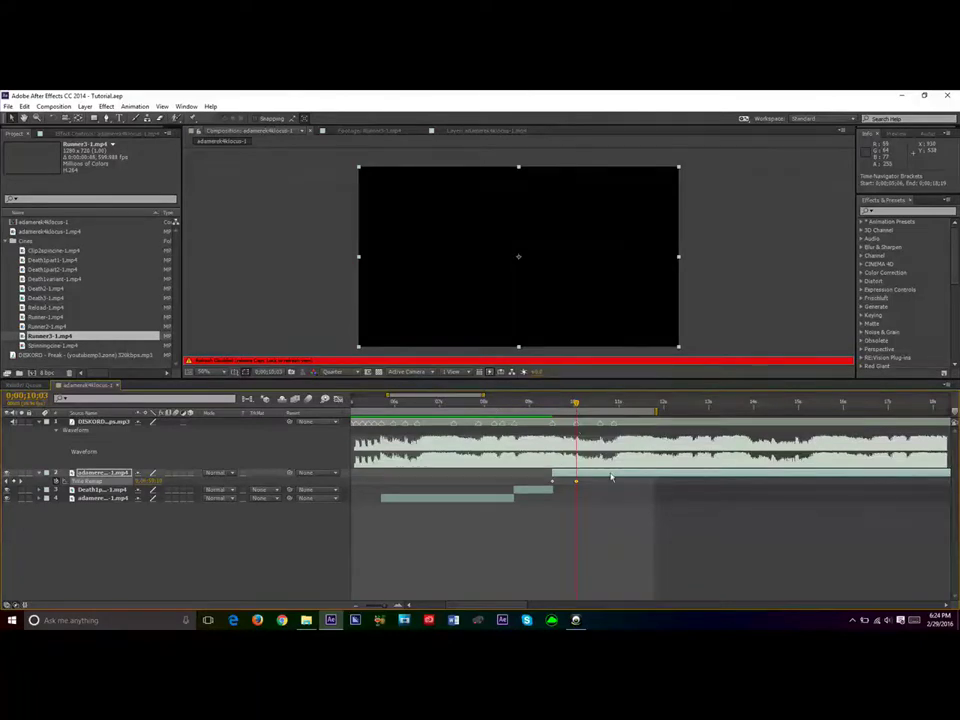
pyautogui.press('capslock')
pyautogui.click(685, 405)
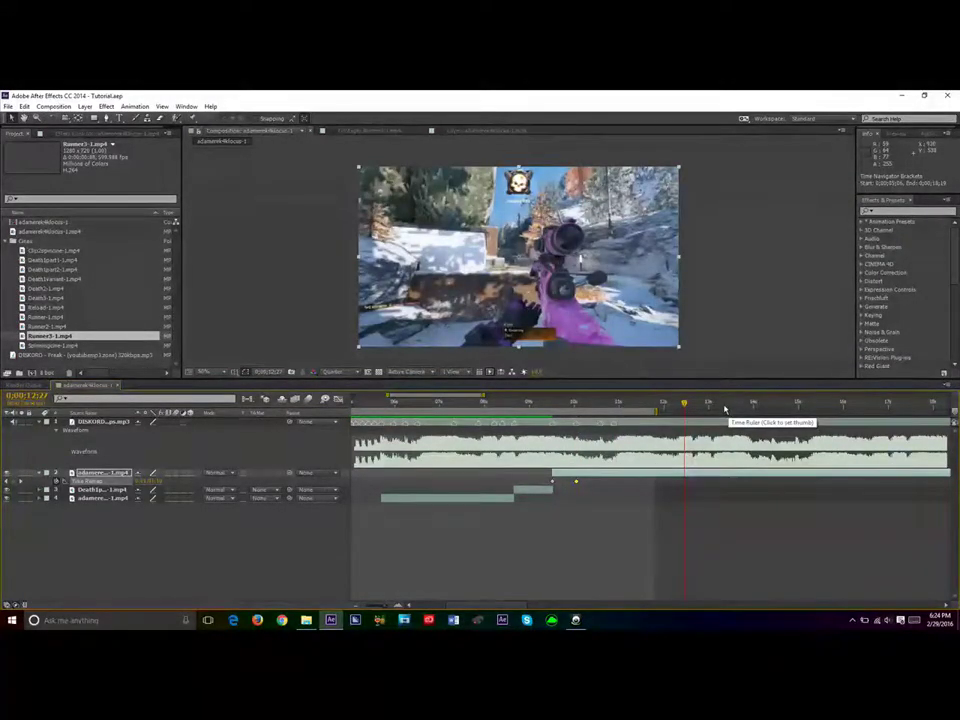
pyautogui.click(653, 404)
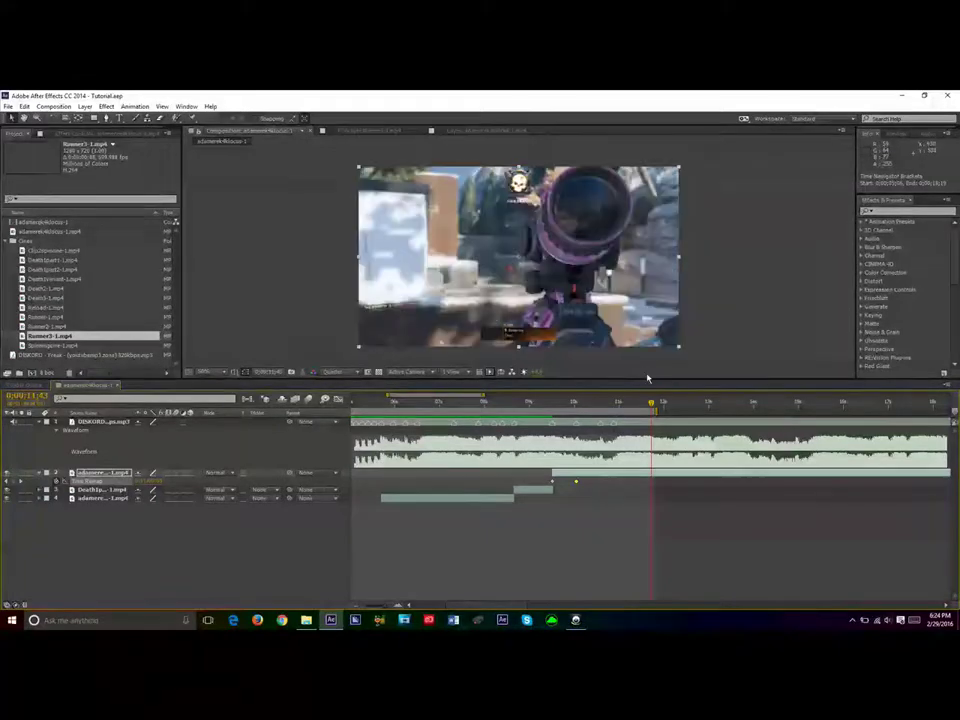
pyautogui.click(730, 404)
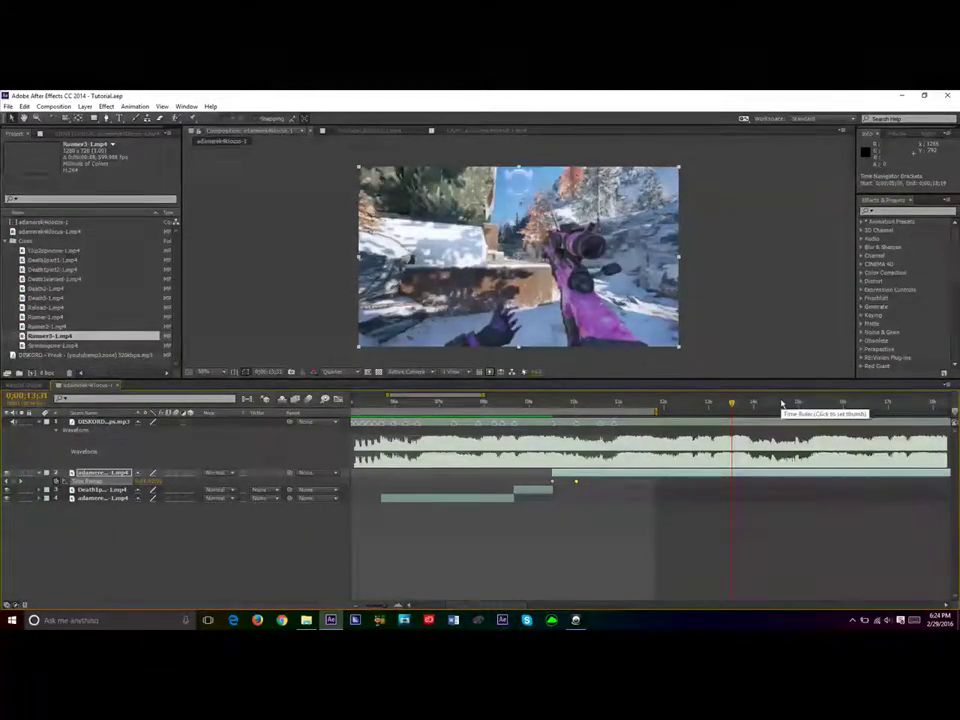
pyautogui.click(781, 404)
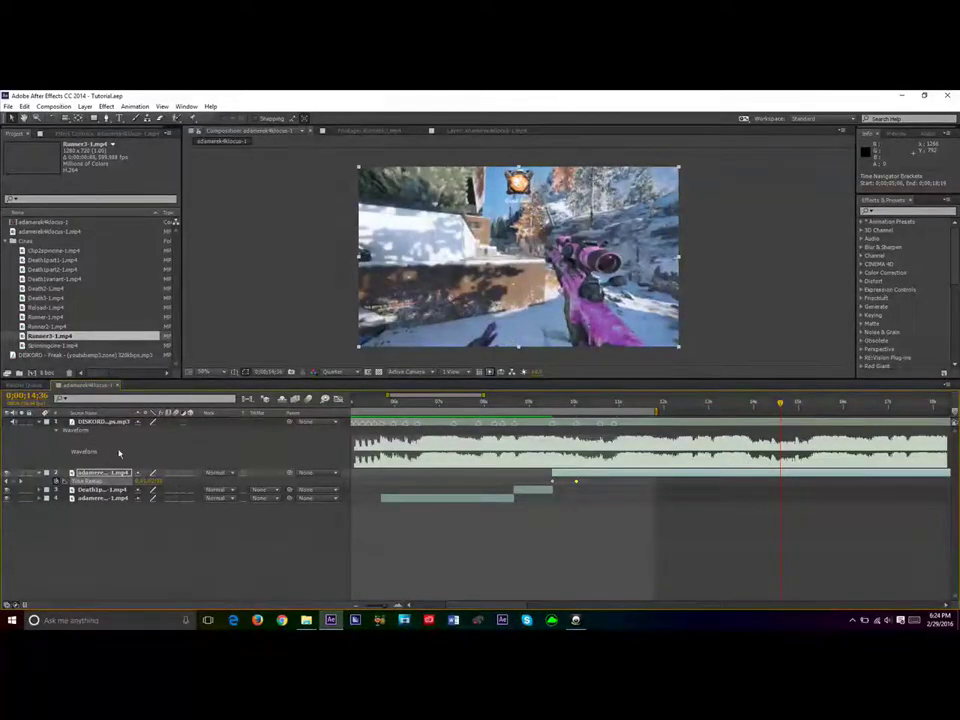
pyautogui.click(14, 481)
# Step: Check the music at the next beat marker, move the last Time Remap keyframe to 0;00;10;35, and save the project
pyautogui.click(601, 404)
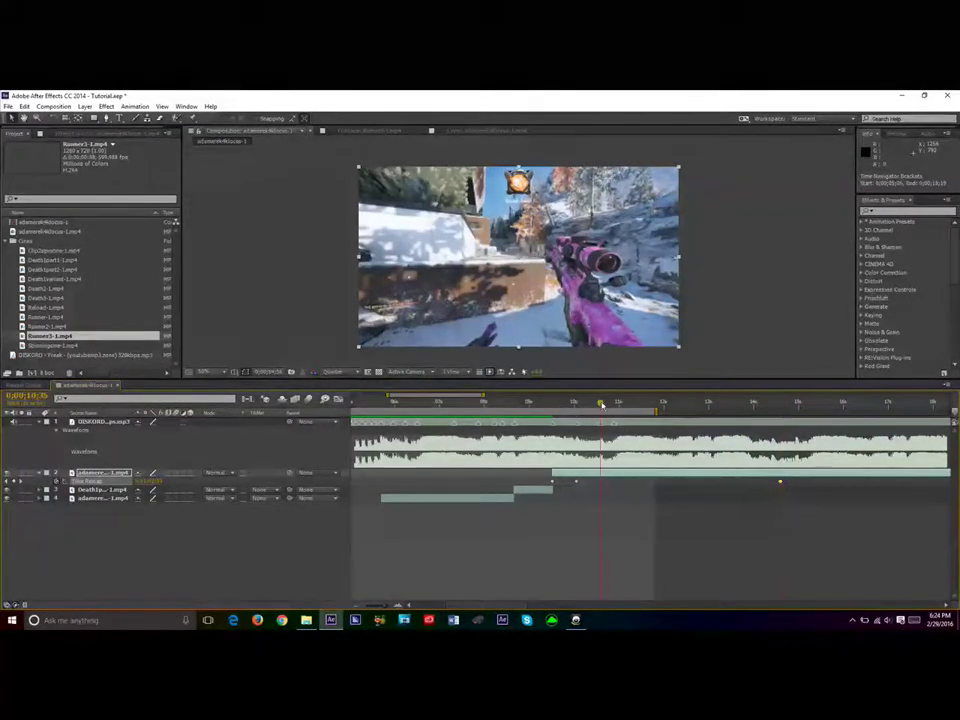
pyautogui.press('capslock')
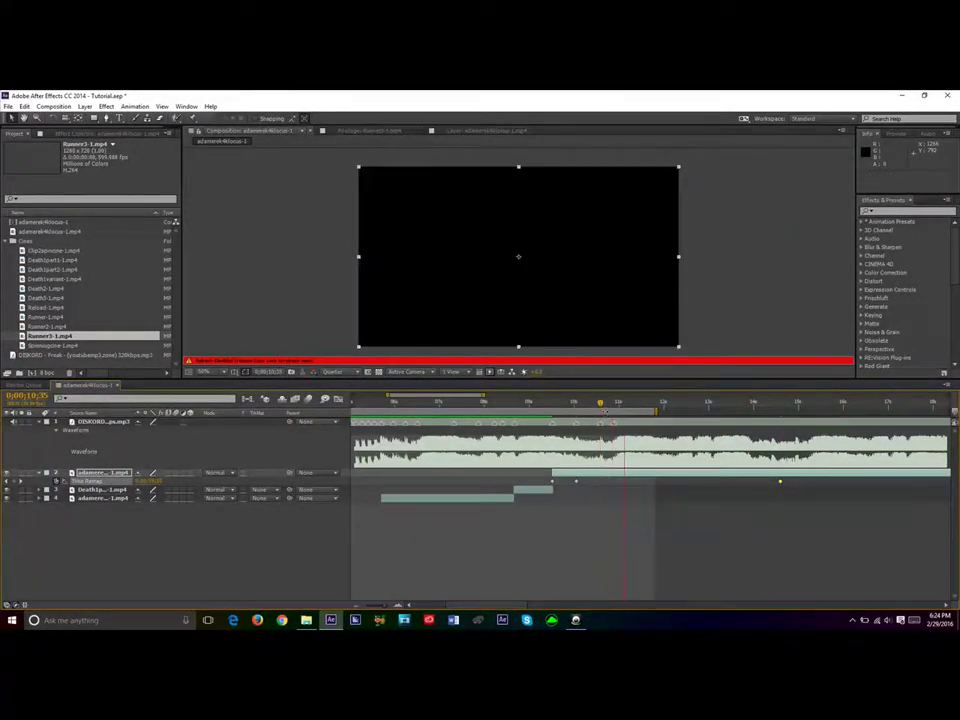
pyautogui.press('capslock')
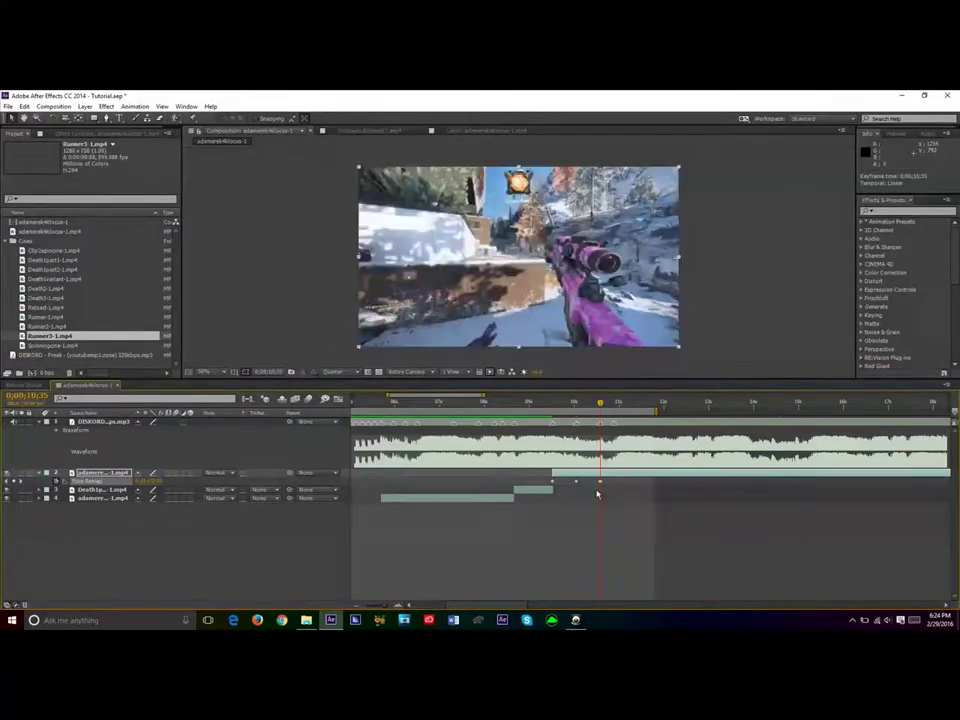
pyautogui.hotkey('ctrl', 's')
# Step: Open the gameplay layer's Time Remap graph and ease into the 0;00;10;35 keyframe with a steep incoming handle
pyautogui.moveTo(600, 406); pyautogui.dragTo(553, 407)
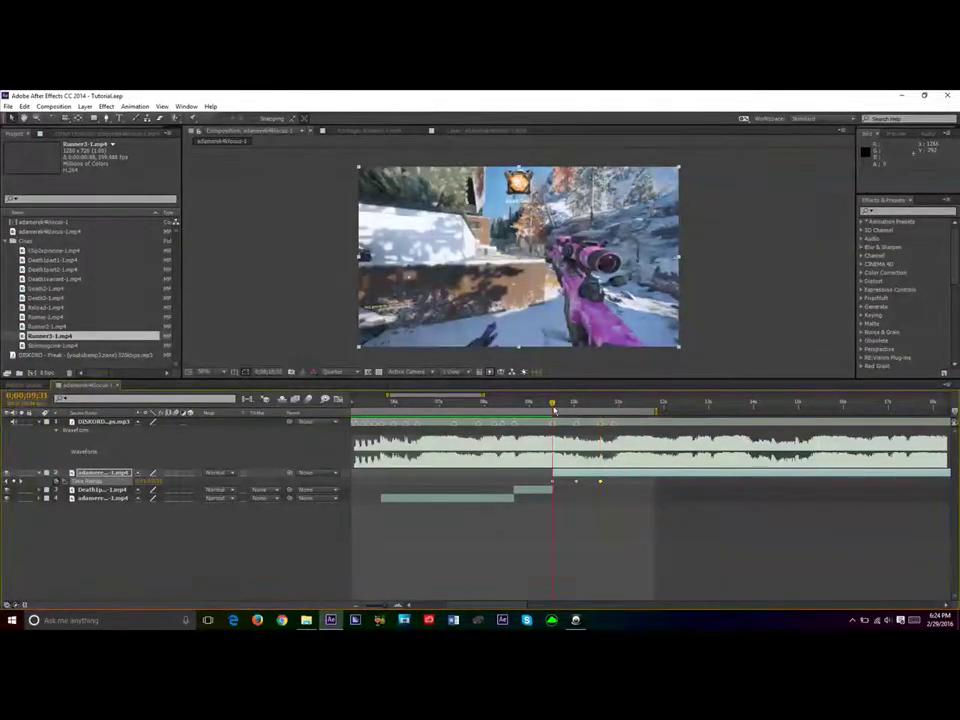
pyautogui.press('capslock')
pyautogui.click(340, 400)
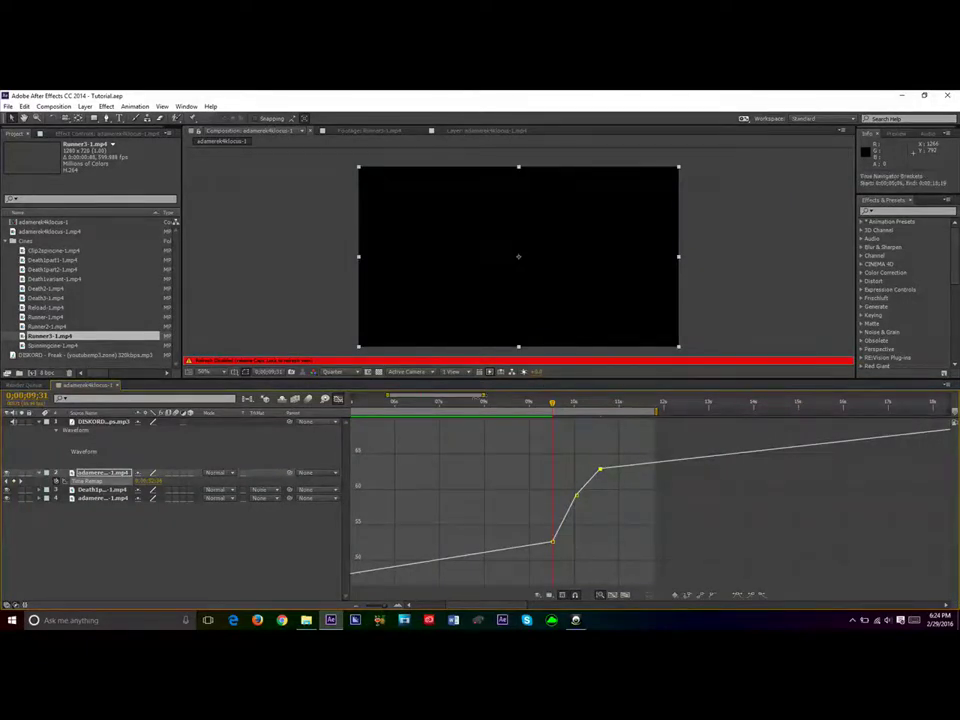
pyautogui.moveTo(485, 401); pyautogui.dragTo(462, 398)
pyautogui.moveTo(391, 401); pyautogui.dragTo(454, 397)
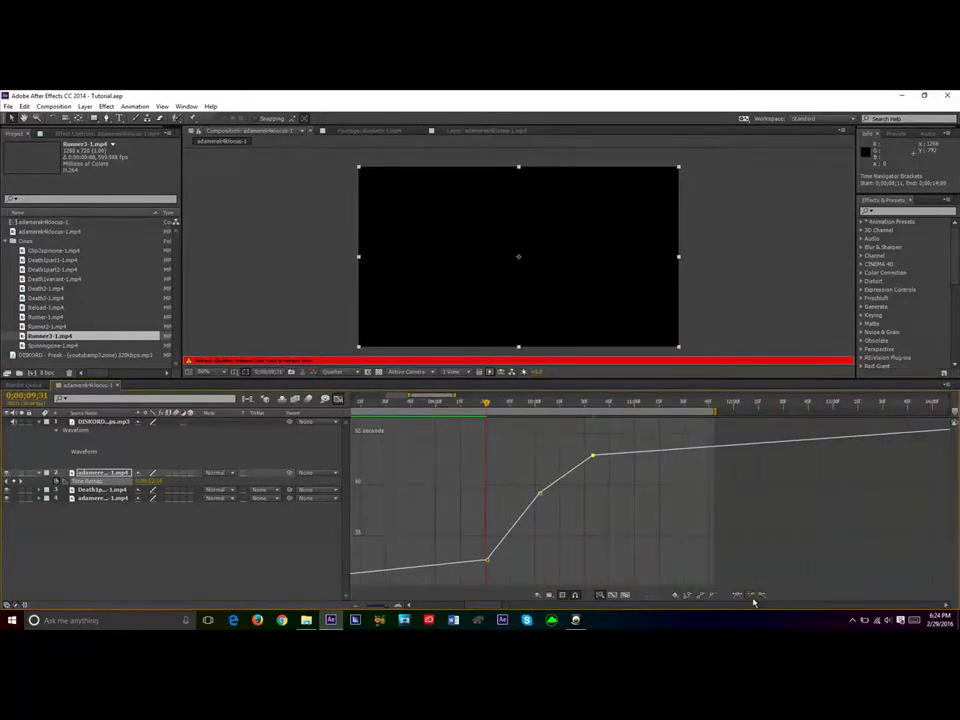
pyautogui.click(751, 596)
pyautogui.moveTo(577, 456); pyautogui.dragTo(591, 480)
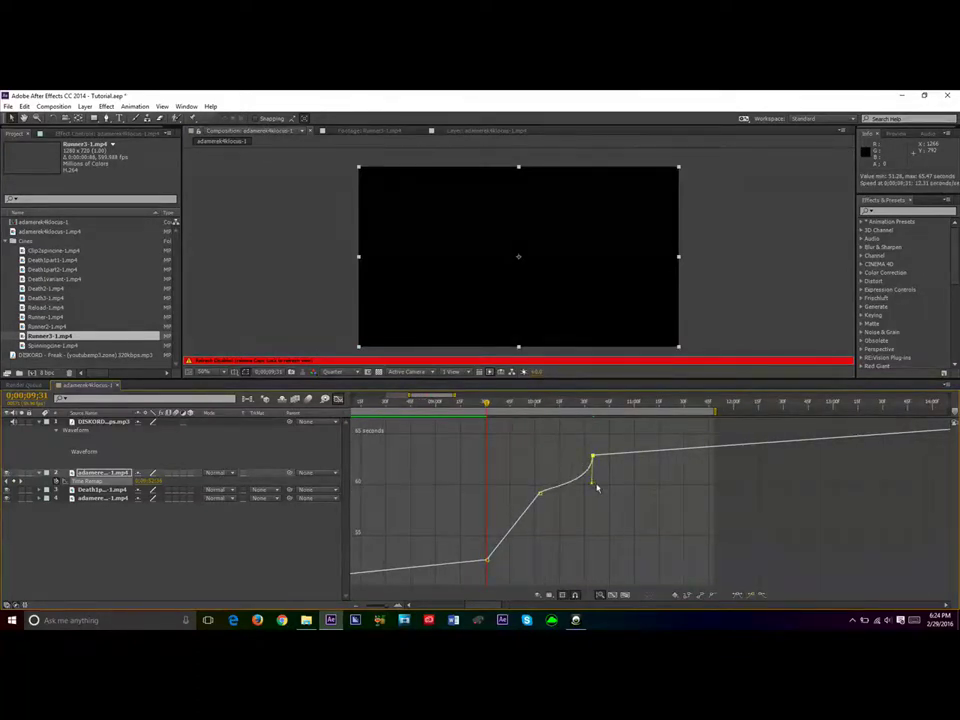
# Step: Ease the keyframes at 0;00;10;03 and 0;00;09;31 with near-vertical handles for a fast-slow-fast curve, and save the project
pyautogui.click(739, 596)
pyautogui.moveTo(557, 494); pyautogui.dragTo(551, 553)
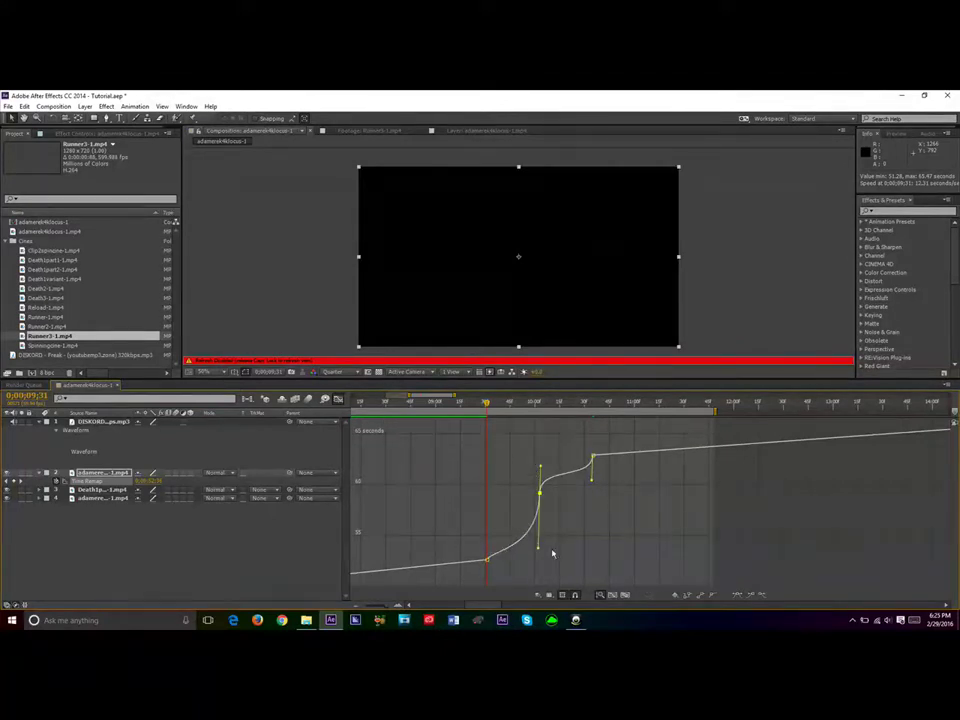
pyautogui.click(487, 560)
pyautogui.moveTo(504, 561); pyautogui.dragTo(487, 503)
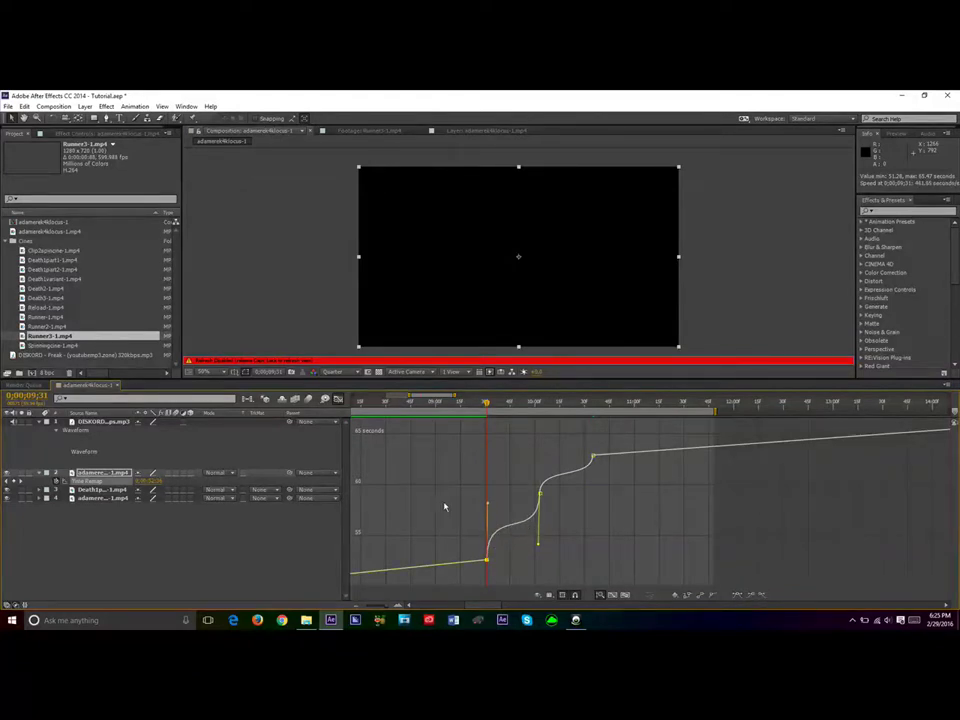
pyautogui.hotkey('ctrl', 's')
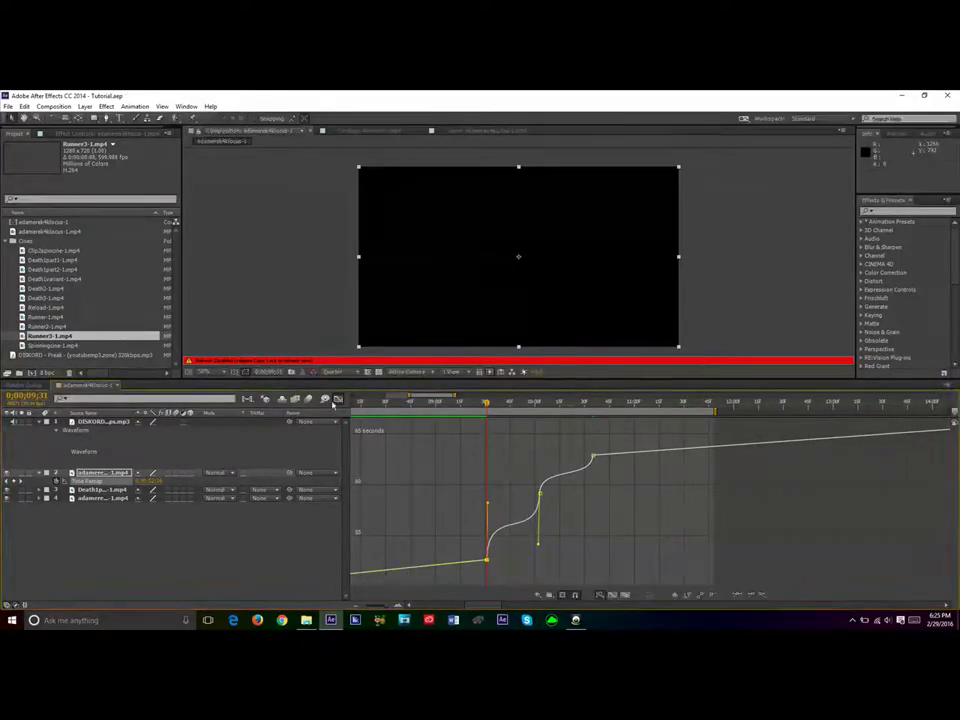
# Step: Close the Graph Editor and widen the visible time range to include the earlier gameplay and cinematic layers
pyautogui.click(339, 401)
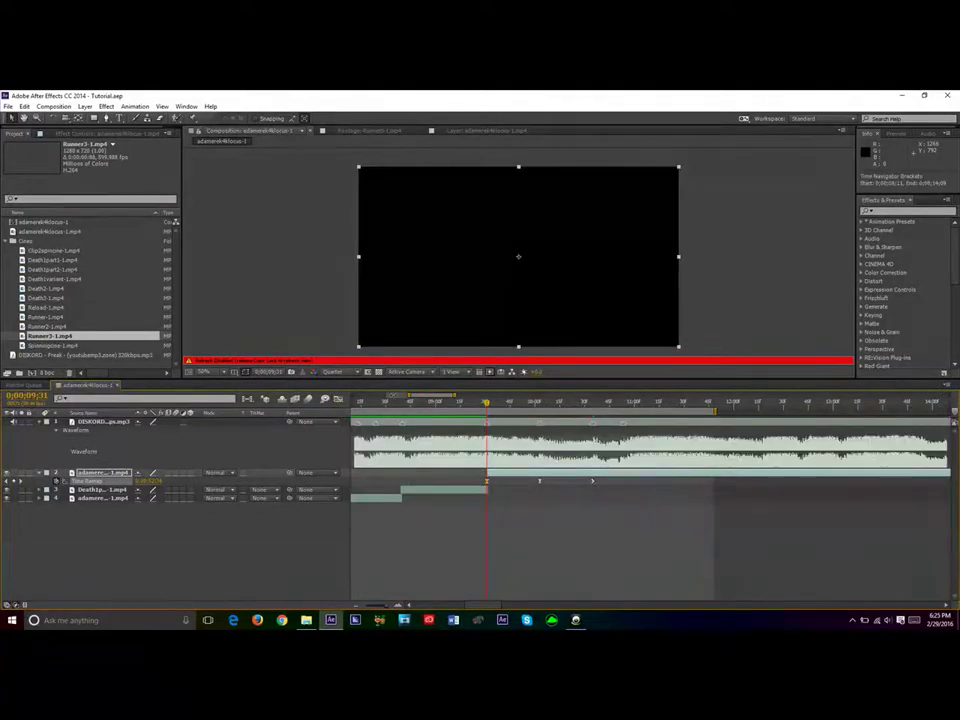
pyautogui.moveTo(409, 395); pyautogui.dragTo(385, 395)
pyautogui.moveTo(456, 395); pyautogui.dragTo(459, 395)
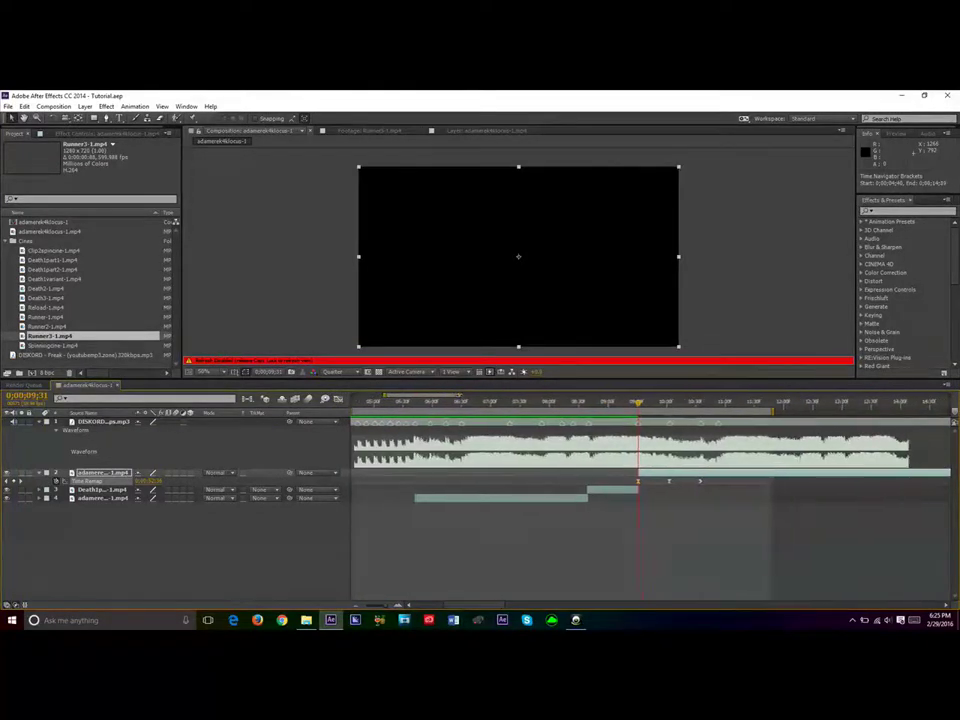
# Step: Trim the end of the second gameplay layer to 0;00;10;35 and RAM-preview the sequence with the music
pyautogui.click(702, 405)
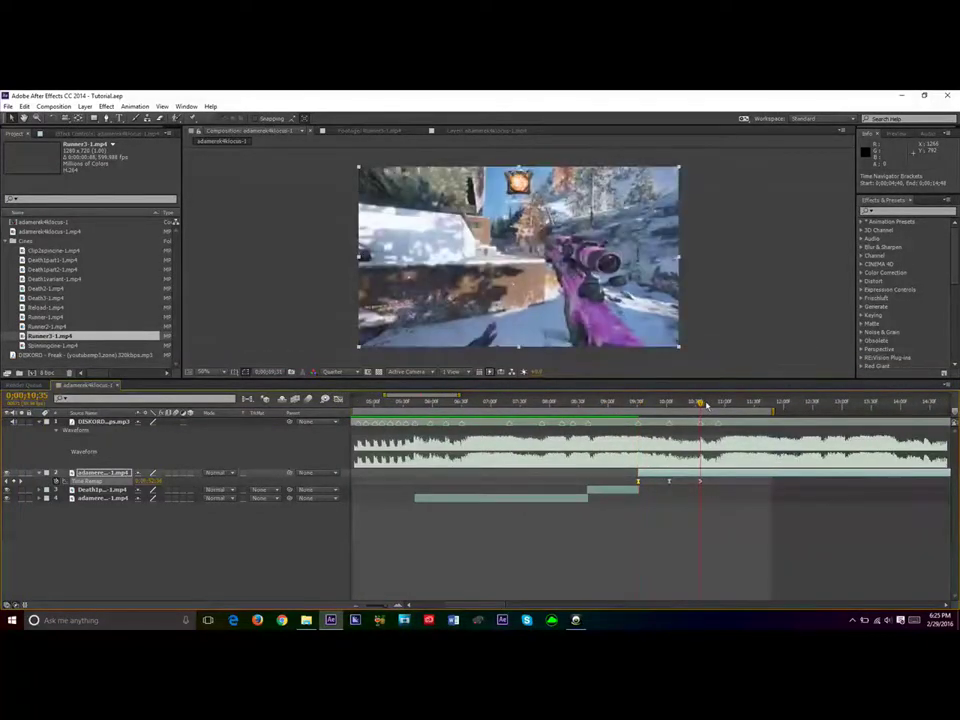
pyautogui.hotkey('alt', ']')
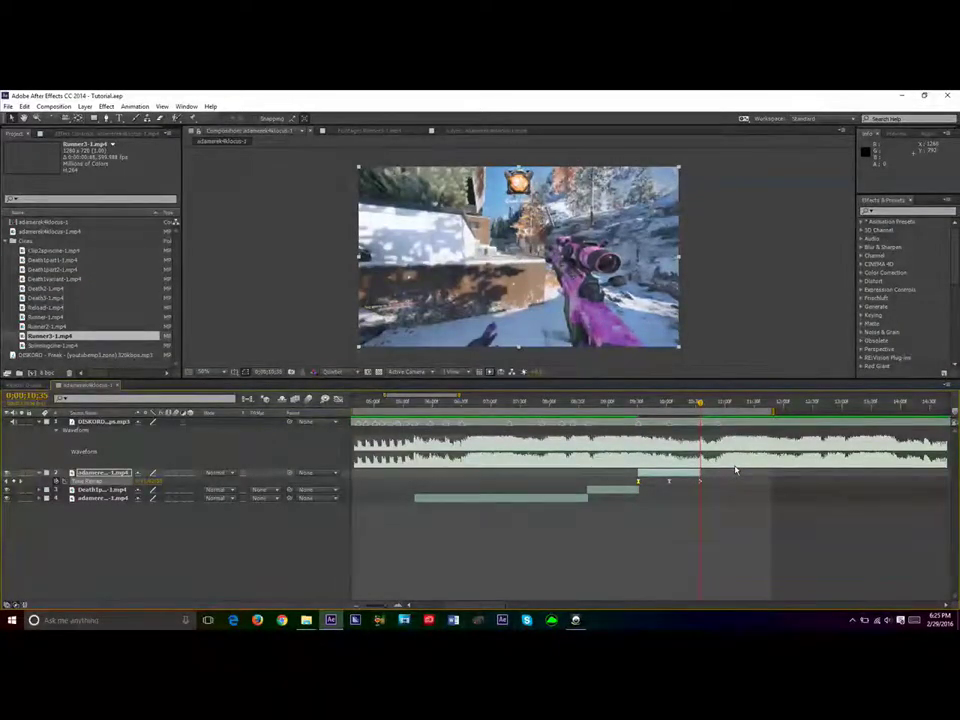
pyautogui.press('KP_0')
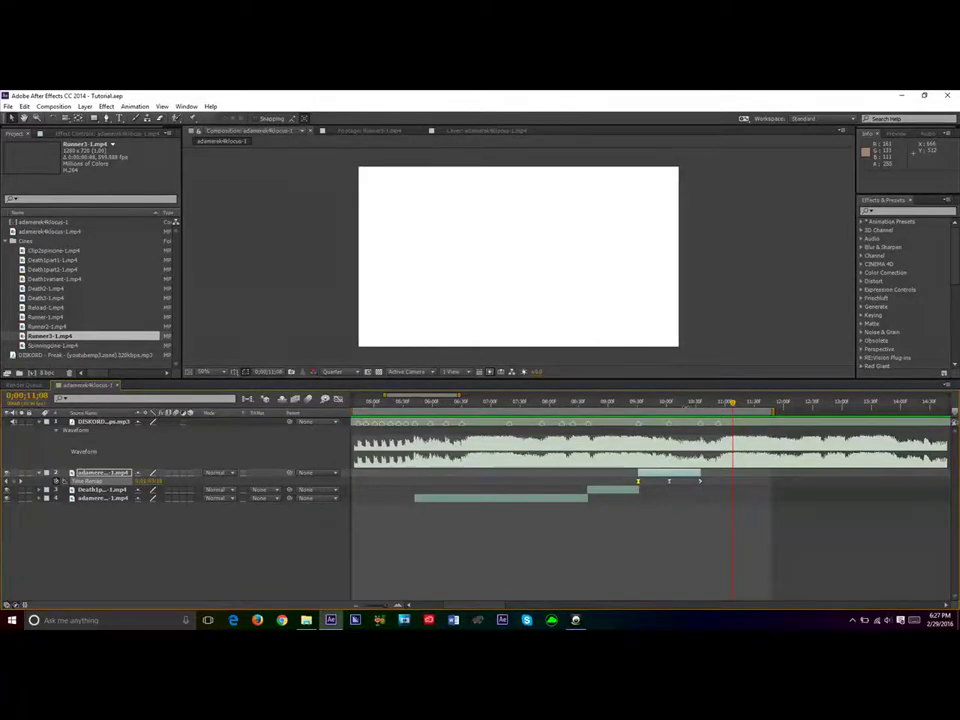
pyautogui.click(669, 402)
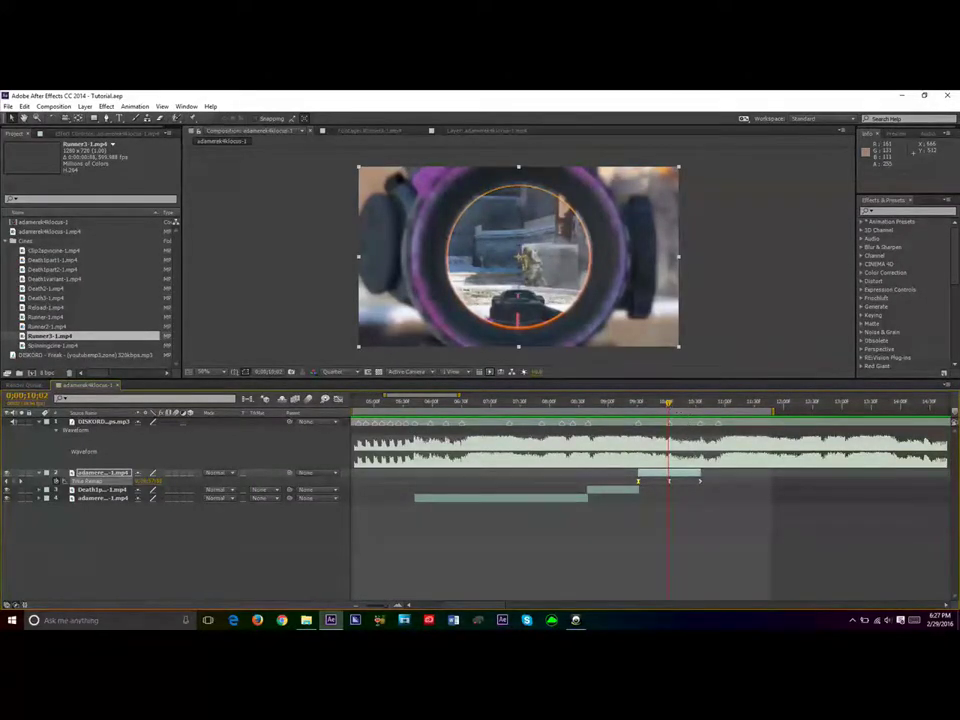
pyautogui.press('u')
pyautogui.press('space')
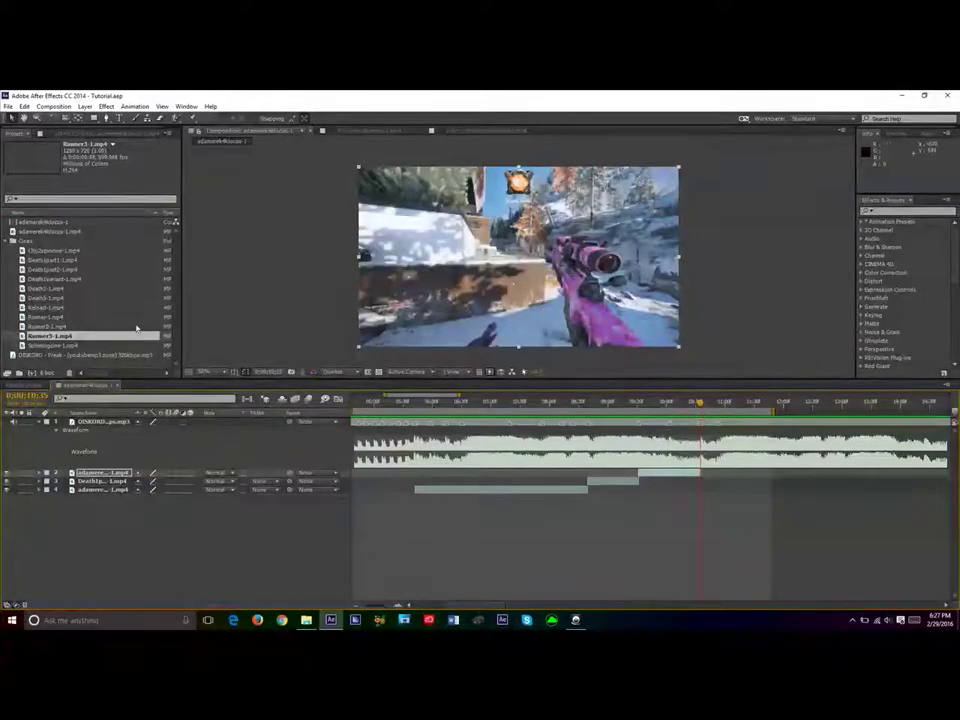
# Step: Compare the Death3-1, Death2-1 and Death1variant-1 cinematics and conform Death2-1.mp4 to 59.94 frames per second
pyautogui.doubleClick(55, 299)
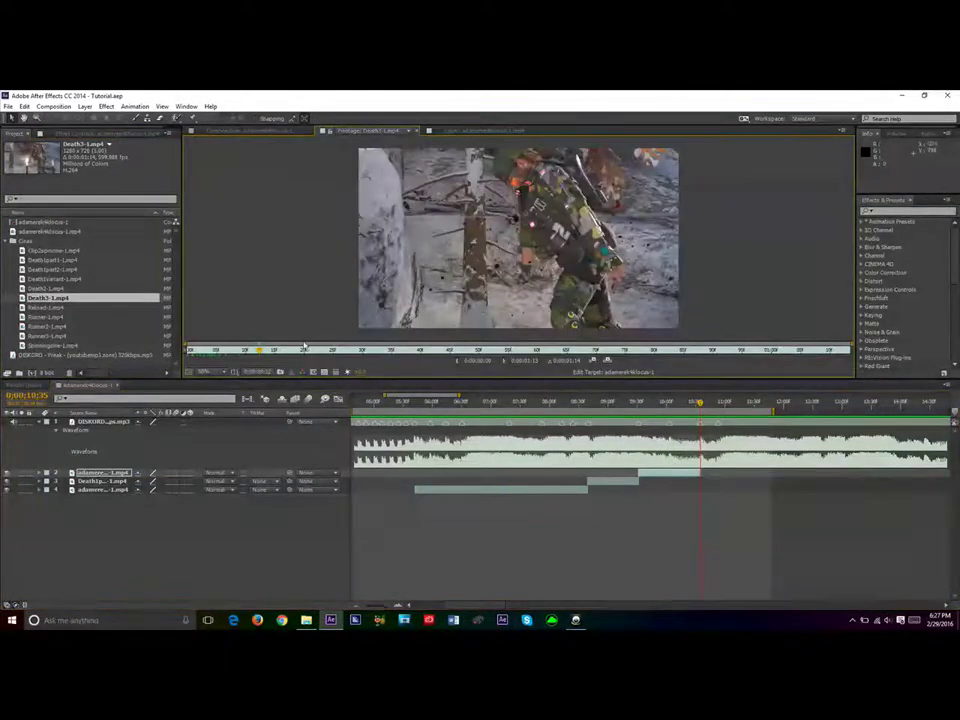
pyautogui.doubleClick(55, 288)
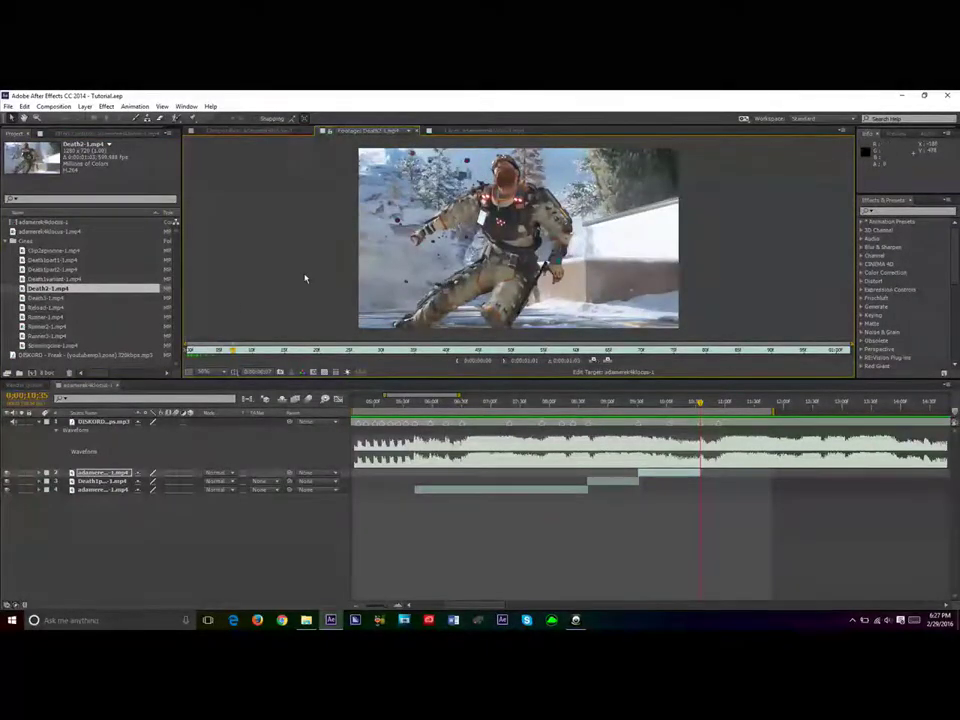
pyautogui.doubleClick(60, 279)
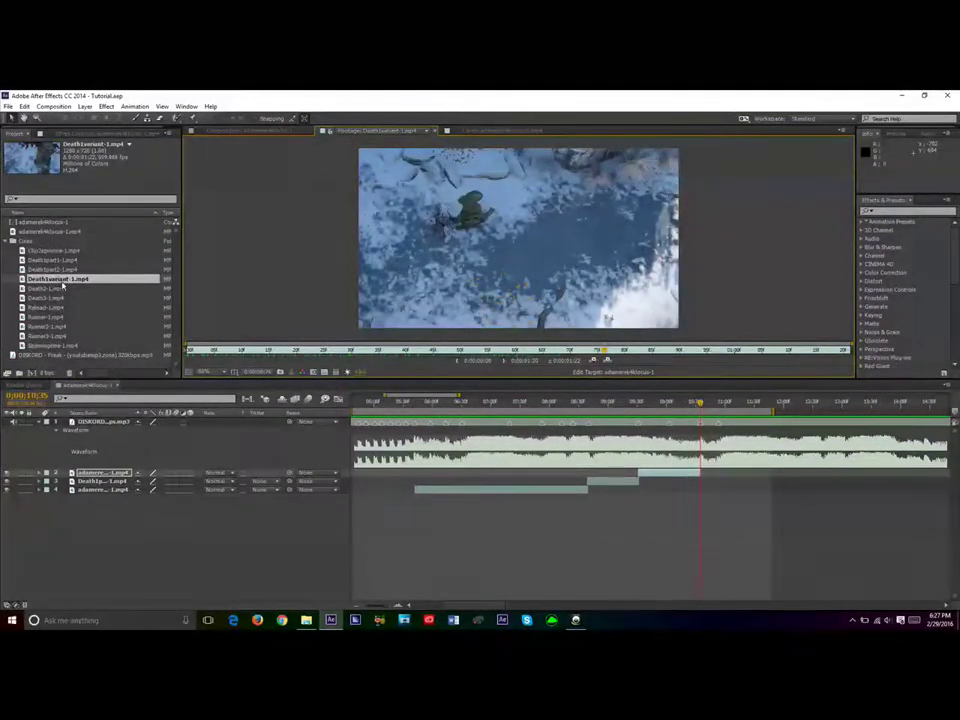
pyautogui.doubleClick(58, 288)
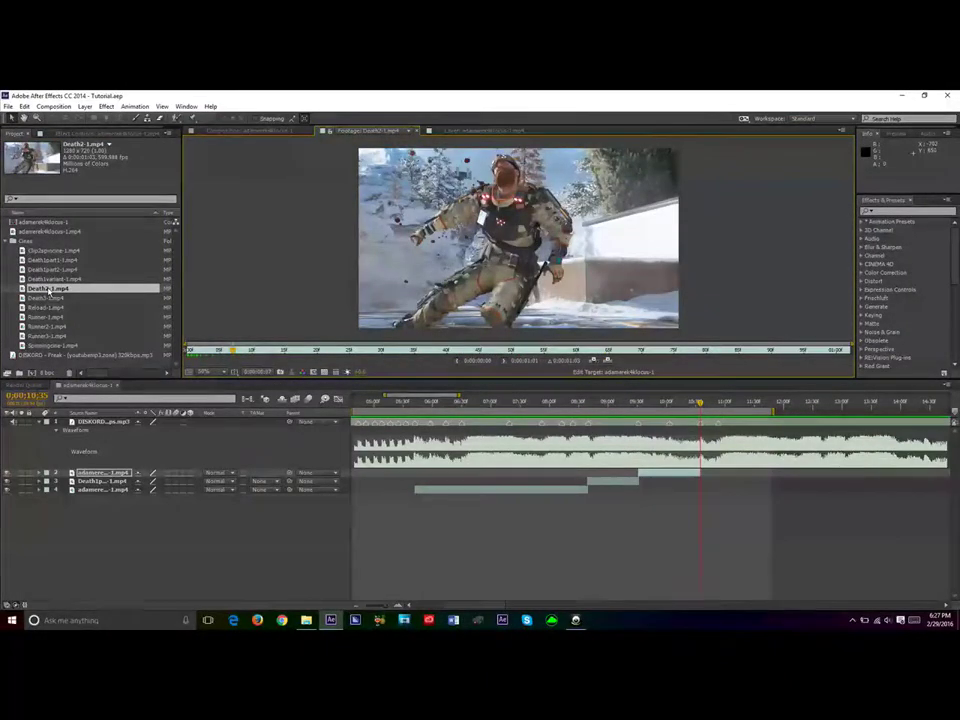
pyautogui.hotkey('ctrl', 'alt', 'g')
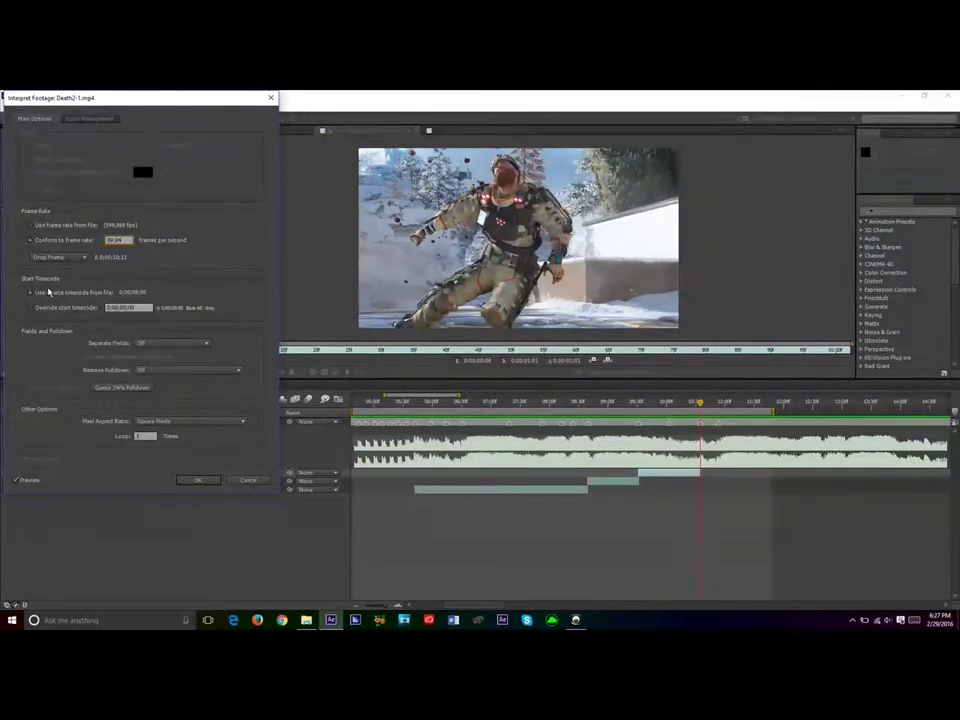
pyautogui.click(198, 480)
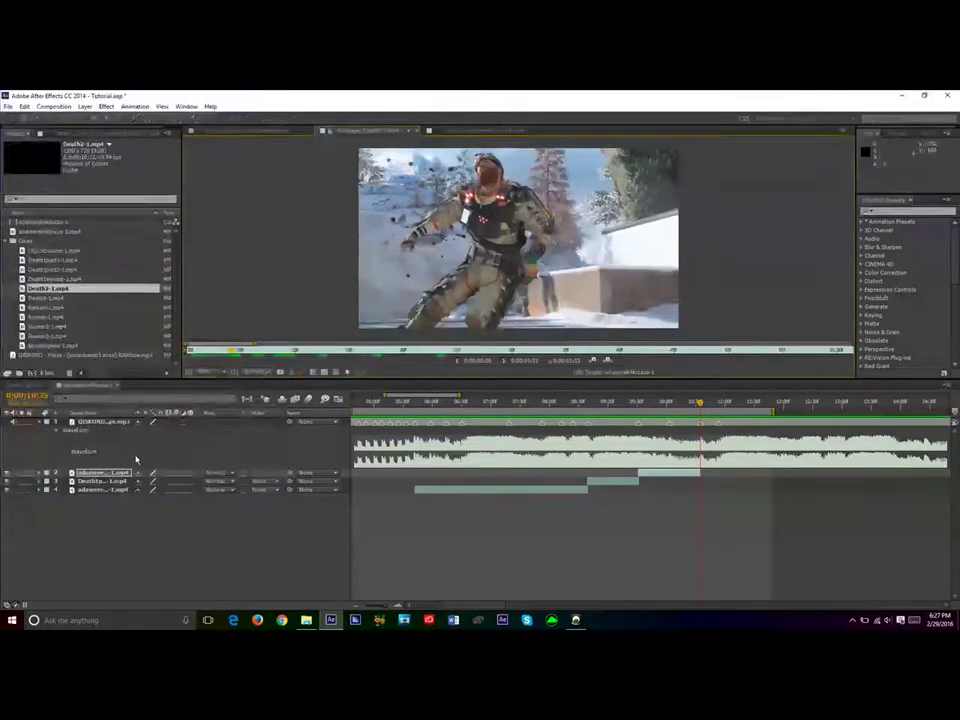
# Step: Add Death2-1.mp4 above the gameplay layer, starting at 0;00;10;35, and enable Time Remapping on it
pyautogui.moveTo(42, 288); pyautogui.dragTo(188, 470)
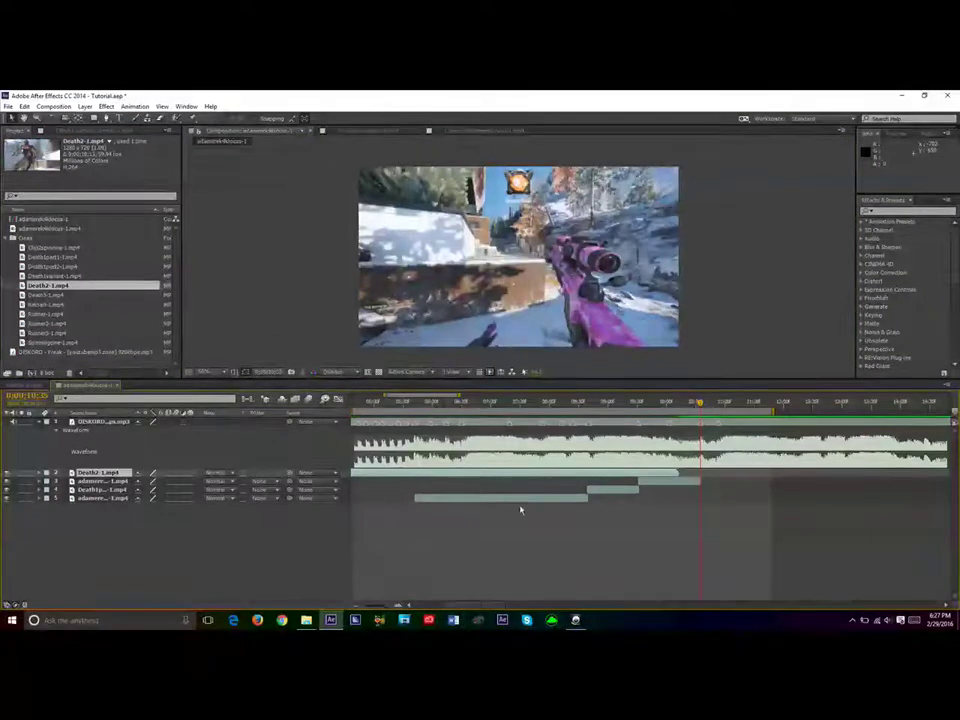
pyautogui.press('[')
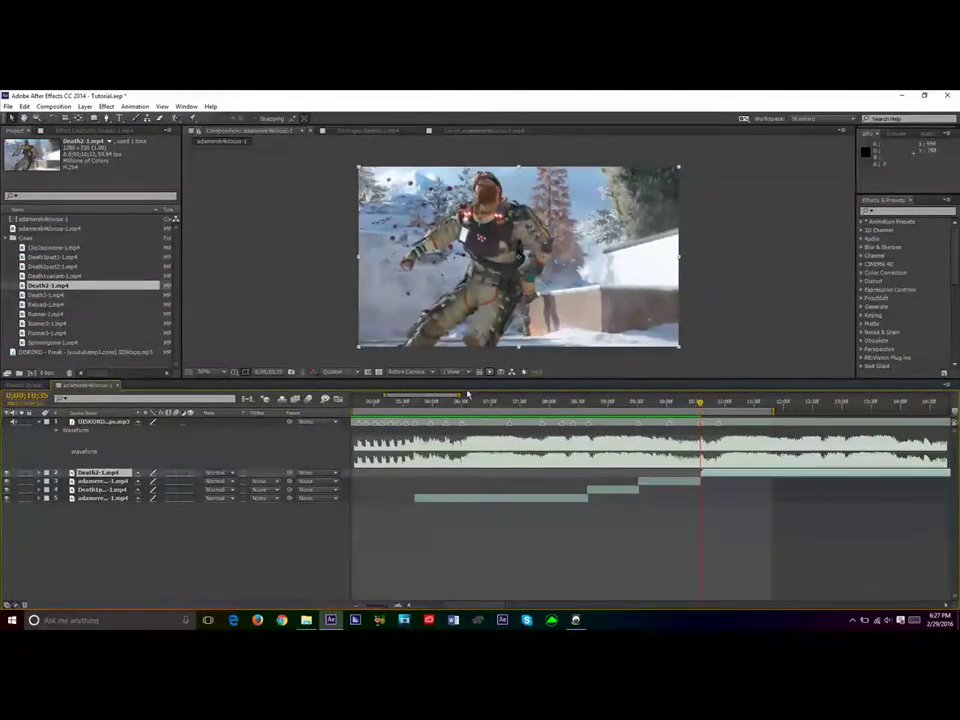
pyautogui.moveTo(459, 395); pyautogui.dragTo(527, 439)
pyautogui.hotkey('ctrl', 'alt', 't')
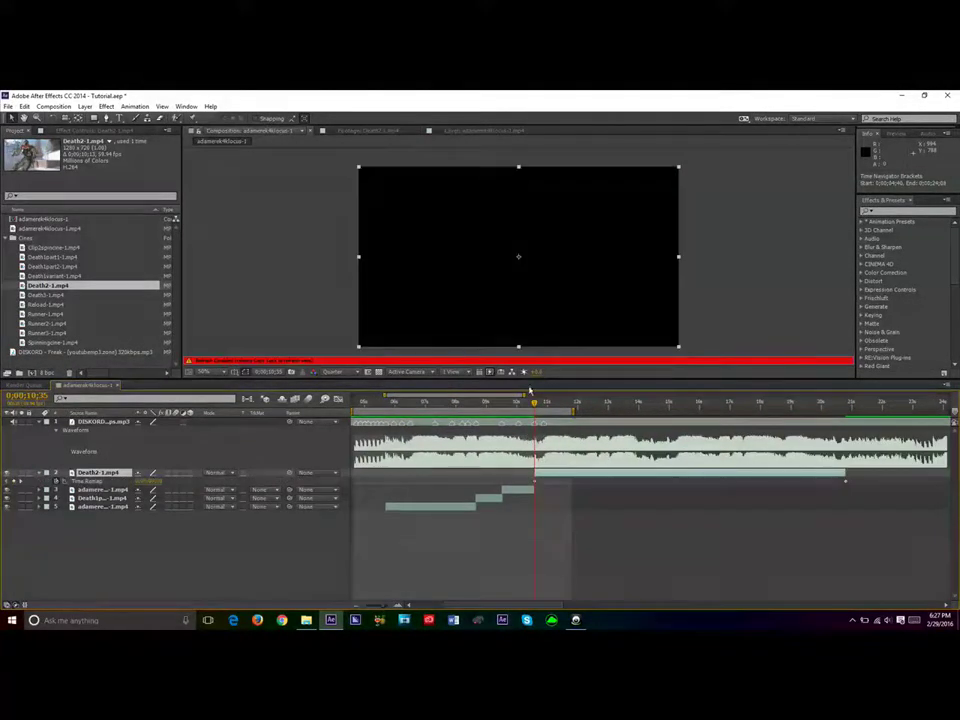
# Step: Move the last Death2-1 Time Remap keyframe to the beat marker at 0;00;10;53, trim the layer's end there, and save the project
pyautogui.click(544, 405)
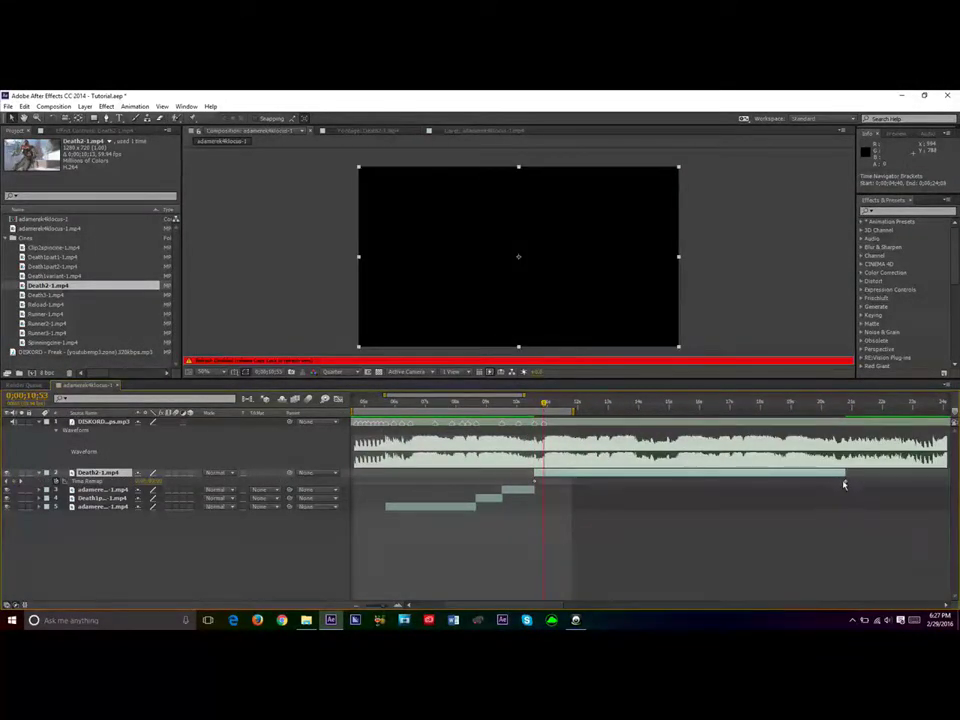
pyautogui.click(540, 485)
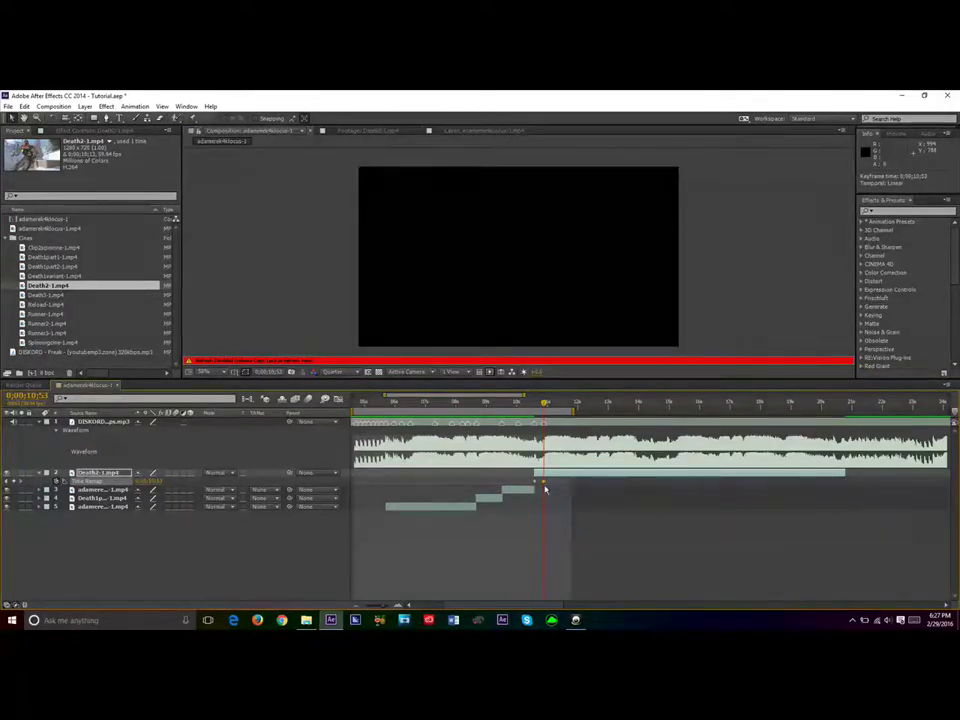
pyautogui.hotkey('alt', ']')
pyautogui.hotkey('ctrl', 's')
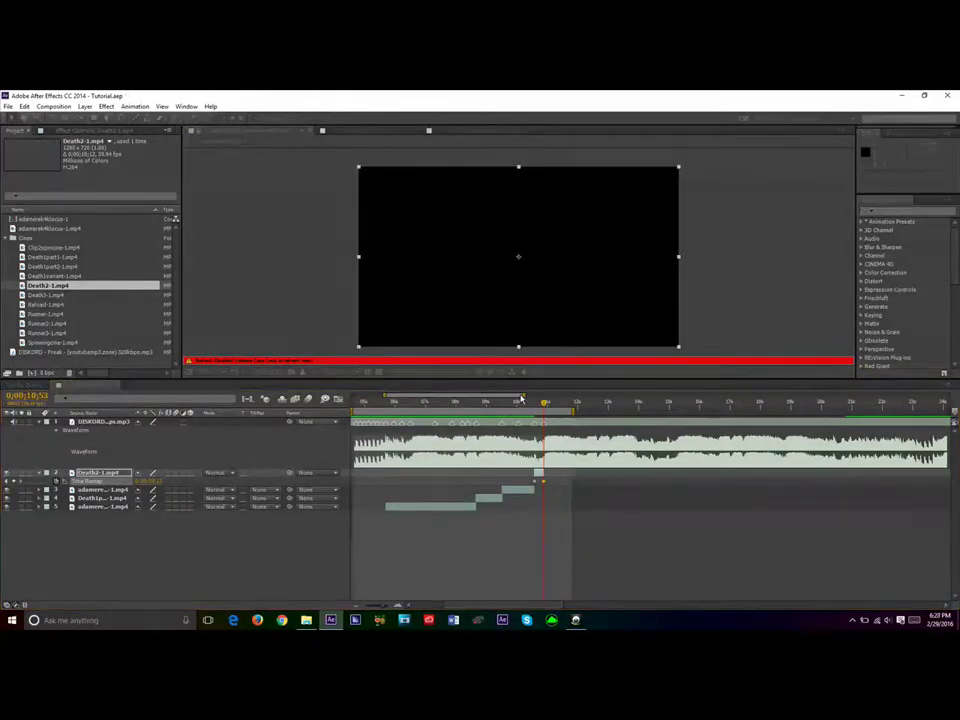
# Step: Show the Death2-1 layer's Time Remap curve in the Graph Editor, fitted to its two keyframes
pyautogui.moveTo(524, 395); pyautogui.dragTo(449, 395)
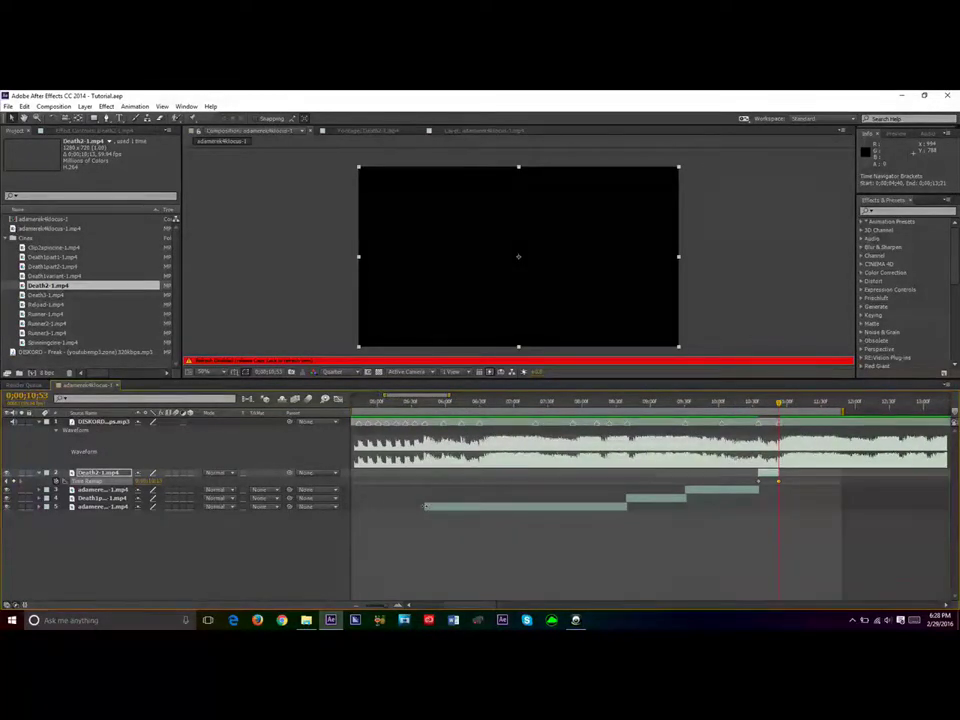
pyautogui.click(560, 506)
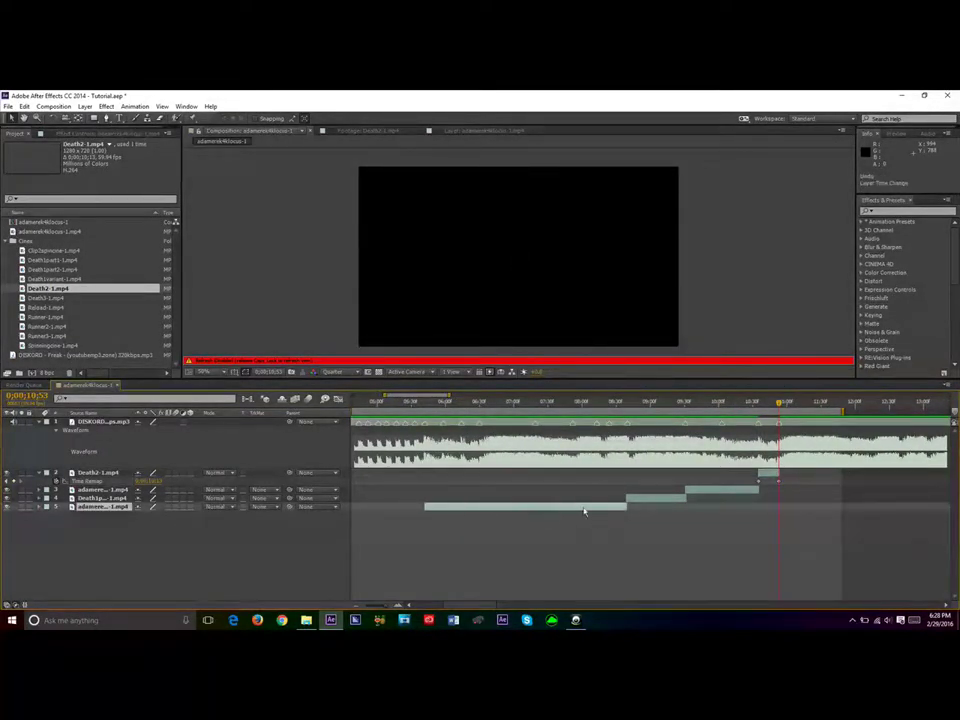
pyautogui.moveTo(384, 396); pyautogui.dragTo(409, 396)
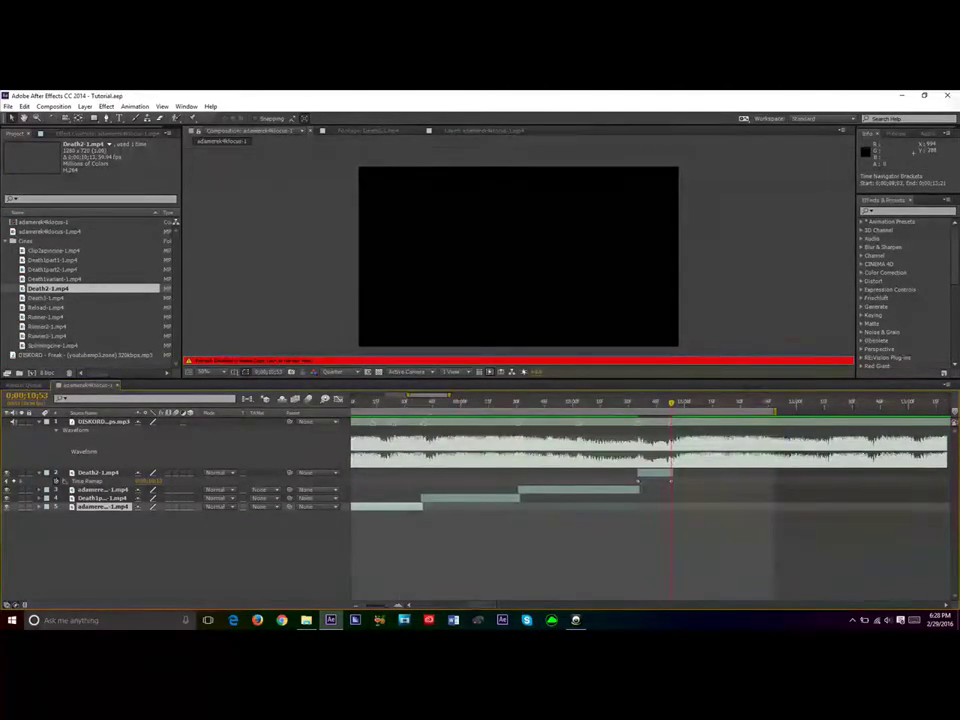
pyautogui.click(667, 476)
pyautogui.click(650, 407)
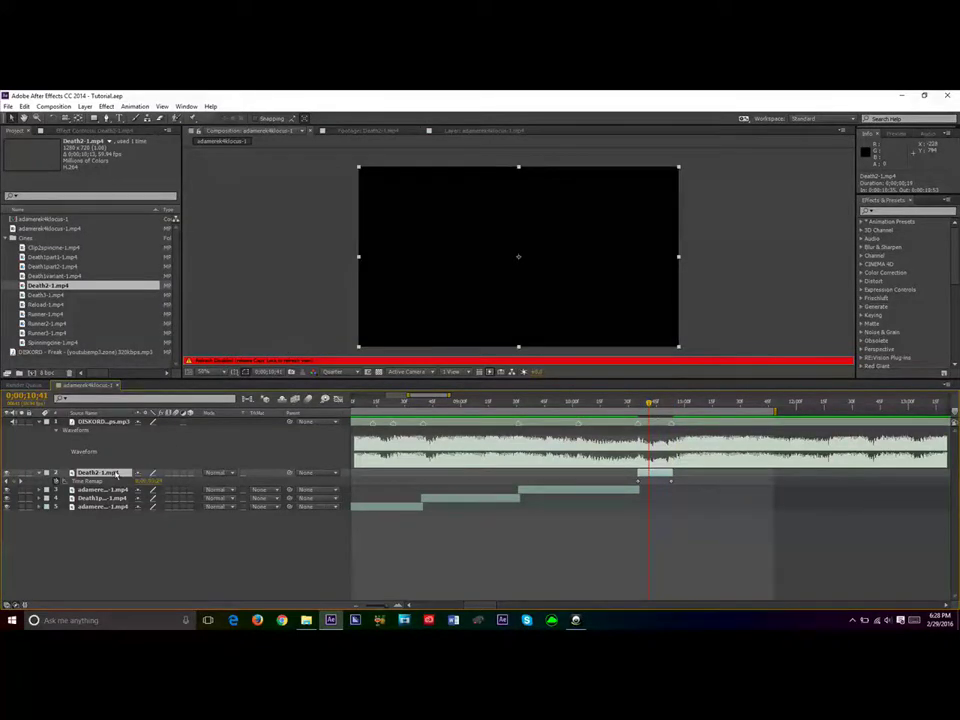
pyautogui.click(105, 483)
pyautogui.click(338, 400)
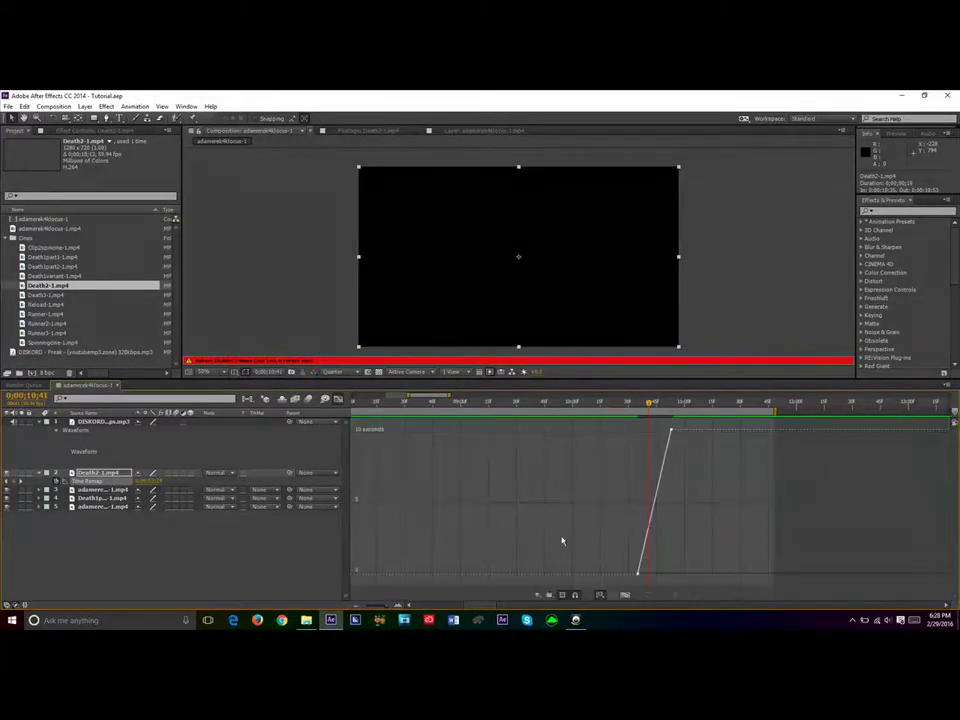
pyautogui.click(624, 595)
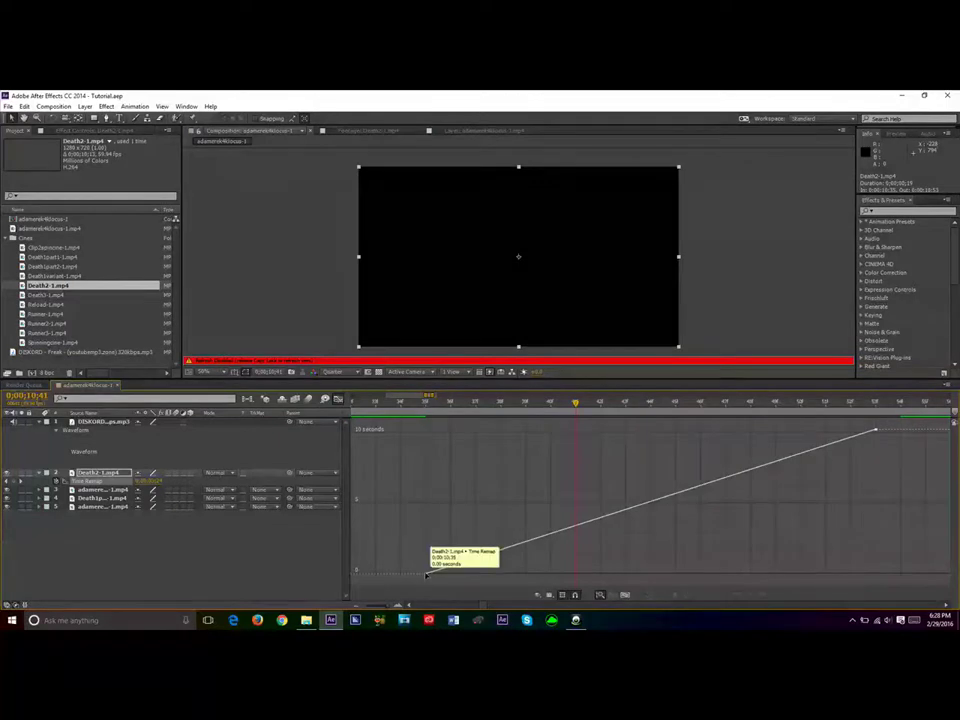
# Step: Ease the Death2-1 keyframes at 0;00;10;35 and 0;00;10;53 with near-vertical handles for a fast-slow-fast curve
pyautogui.click(749, 597)
pyautogui.moveTo(575, 576); pyautogui.dragTo(440, 483)
pyautogui.click(877, 430)
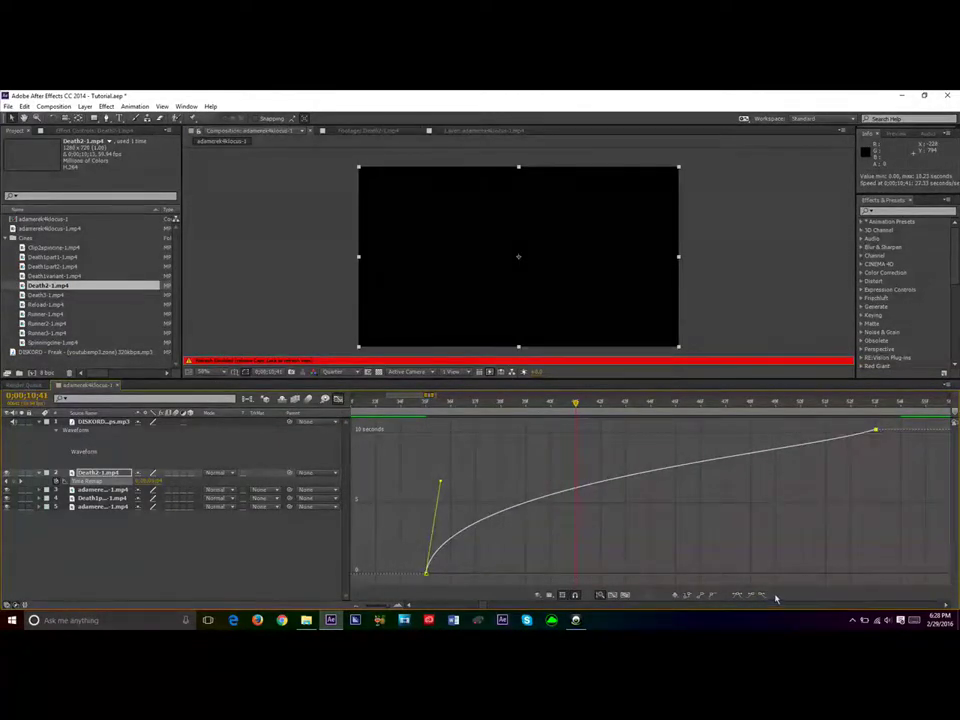
pyautogui.click(750, 596)
pyautogui.moveTo(726, 430); pyautogui.dragTo(862, 553)
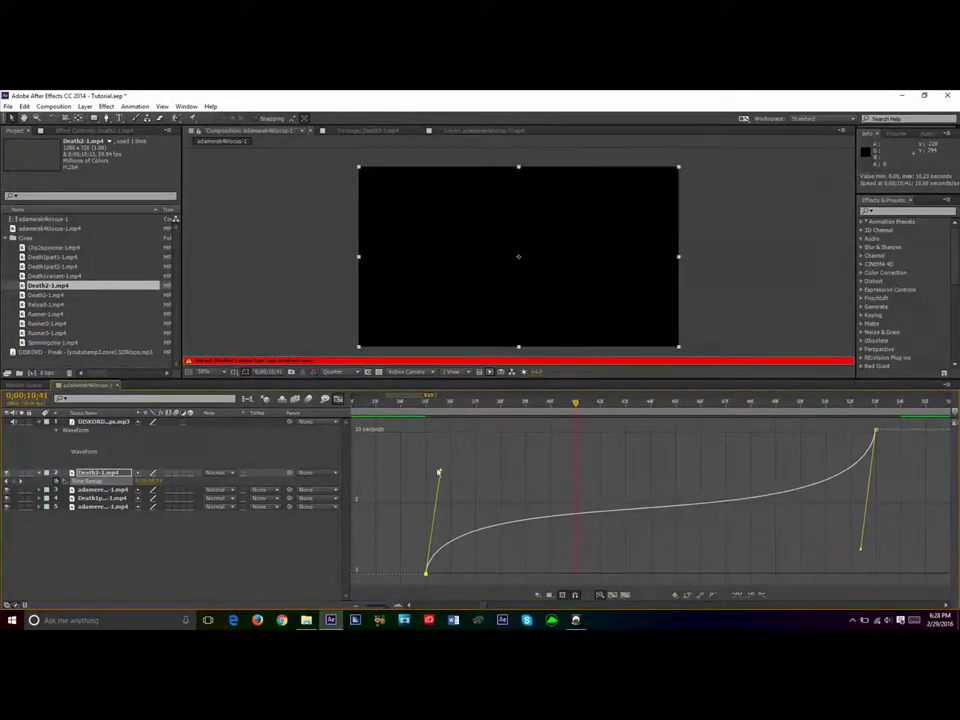
# Step: Close the Graph Editor and RAM-preview the sequence including the eased Death2-1 cinematic
pyautogui.hotkey('shift', 'F3')
pyautogui.moveTo(426, 395)
pyautogui.mouseDown()
pyautogui.moveTo(370, 395)
pyautogui.moveTo(439, 395)
pyautogui.mouseUp()
pyautogui.moveTo(376, 396); pyautogui.dragTo(383, 398)
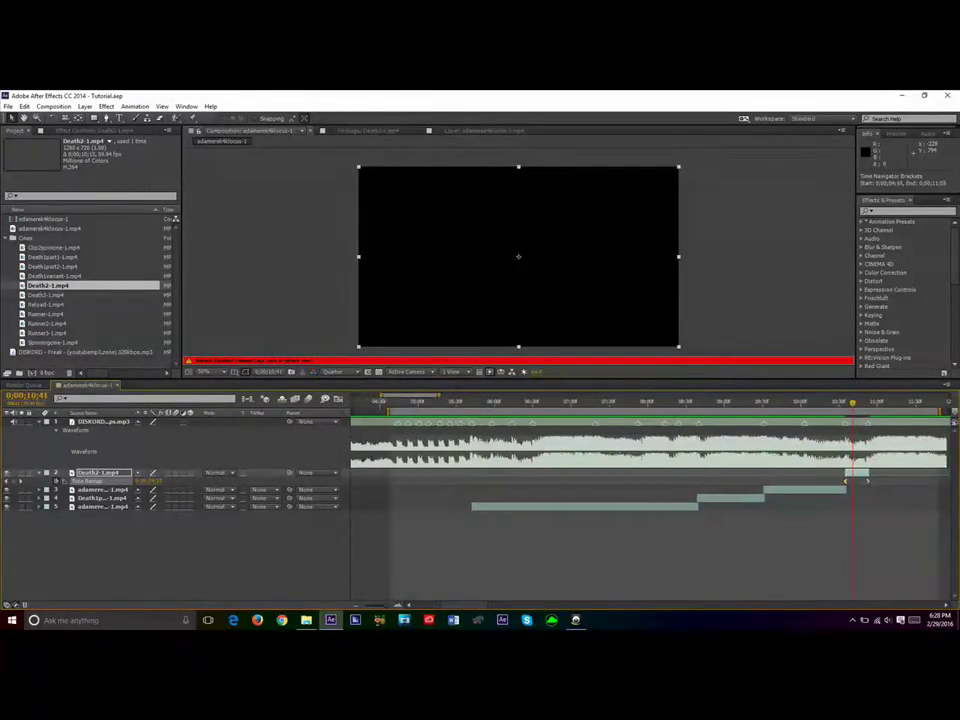
pyautogui.press('capslock')
pyautogui.press('KP_0')
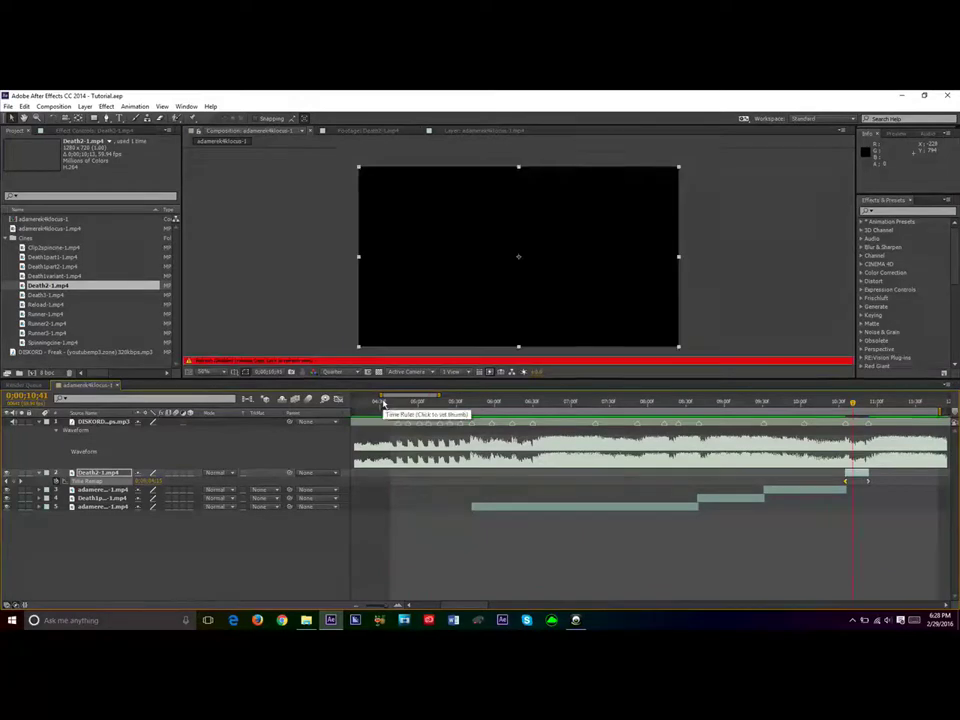
pyautogui.press('capslock')
pyautogui.press('KP_0')
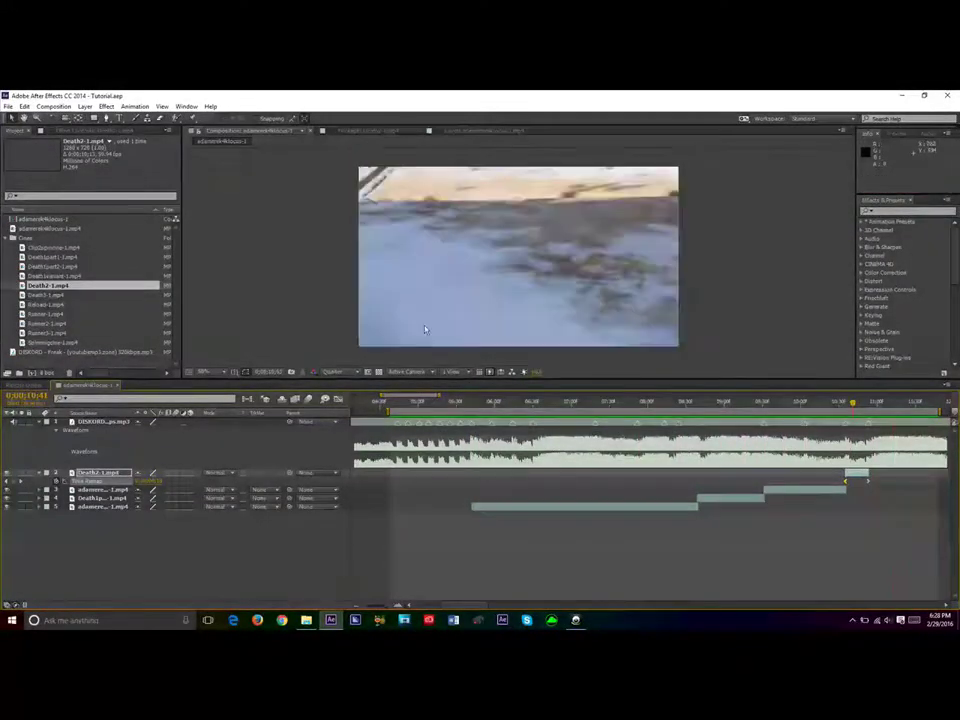
# Step: Check the Death2-1 speed ramp by scrubbing through the footage against its Time Remap curve
pyautogui.click(339, 399)
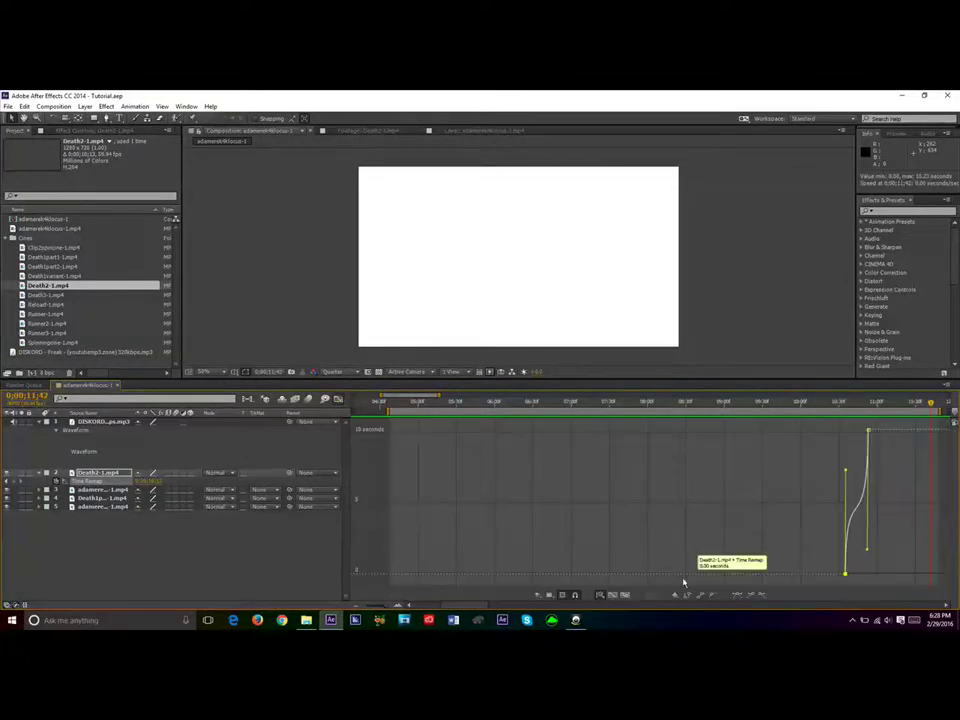
pyautogui.click(626, 595)
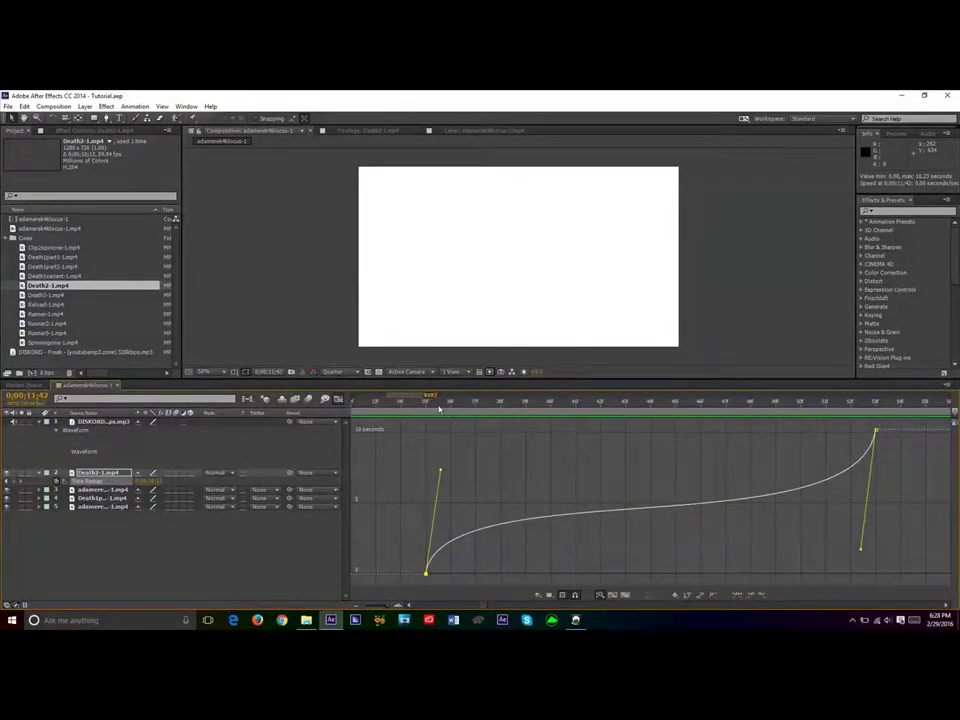
pyautogui.moveTo(438, 408); pyautogui.dragTo(770, 425)
pyautogui.click(339, 399)
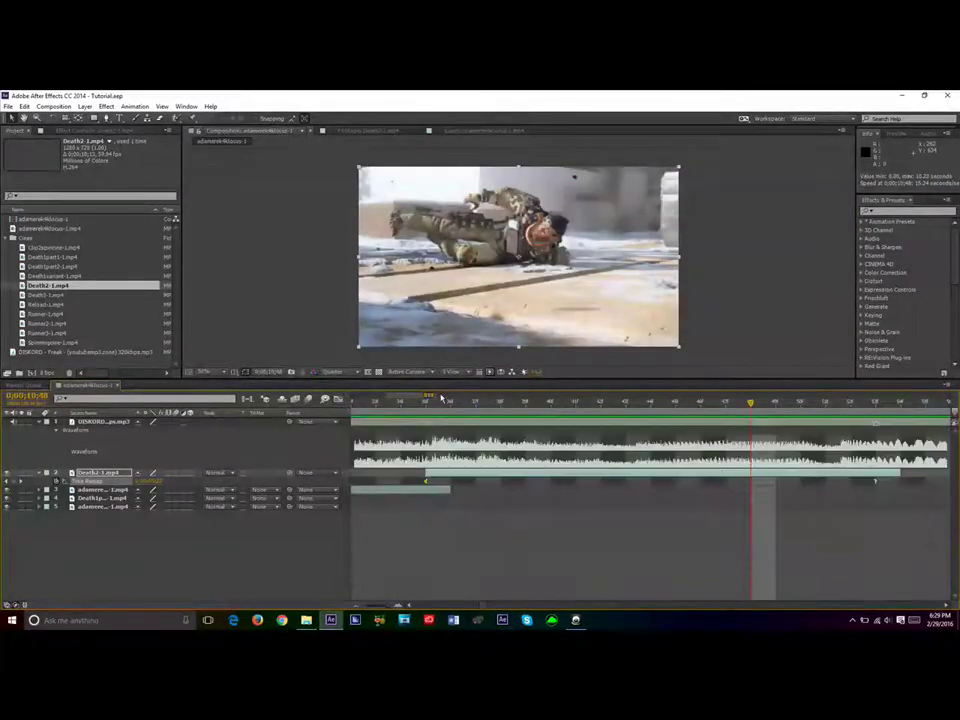
pyautogui.moveTo(433, 395); pyautogui.dragTo(482, 405)
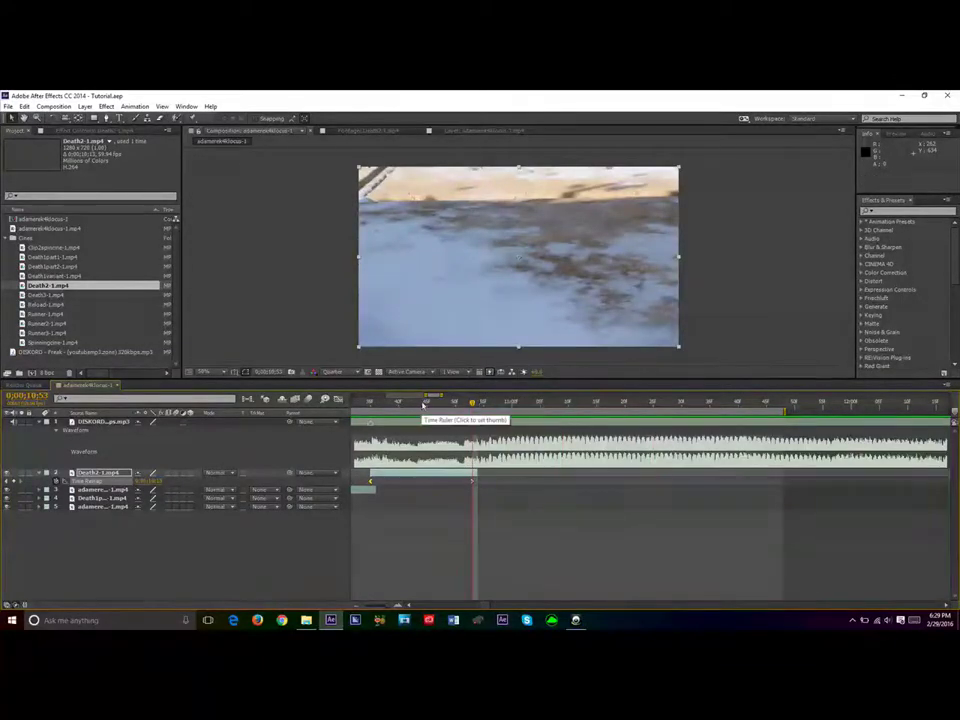
# Step: Listen for the next beat after the Death2-1 cinematic and mark it on the music layer at 0;00;11;42
pyautogui.moveTo(424, 397); pyautogui.dragTo(408, 396)
pyautogui.moveTo(486, 404); pyautogui.dragTo(521, 403)
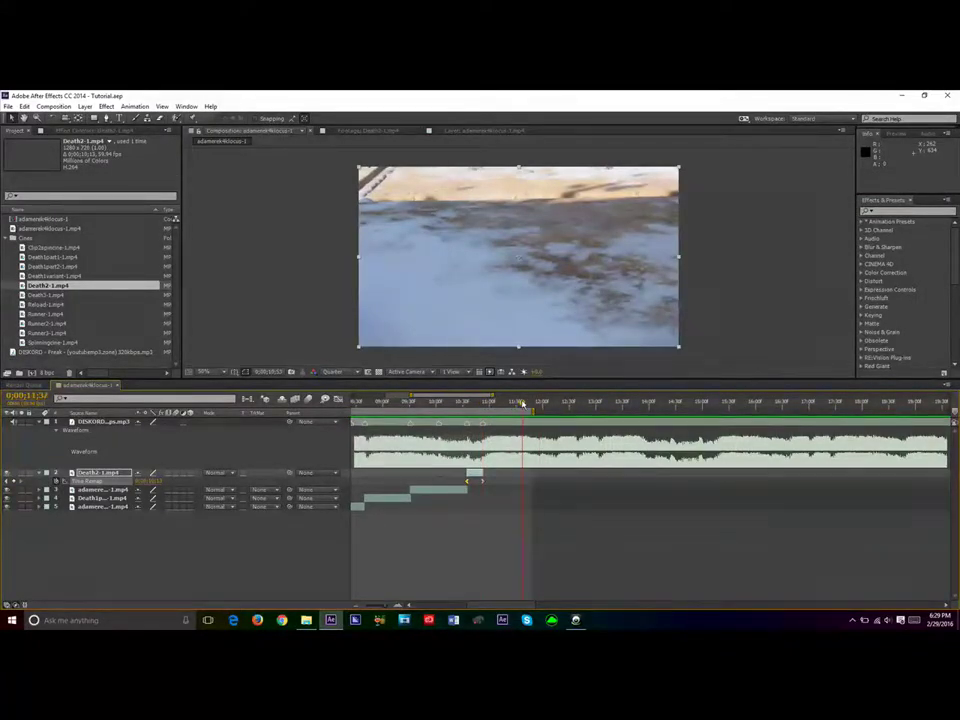
pyautogui.press('KP_Decimal')
pyautogui.press('KP_Decimal')
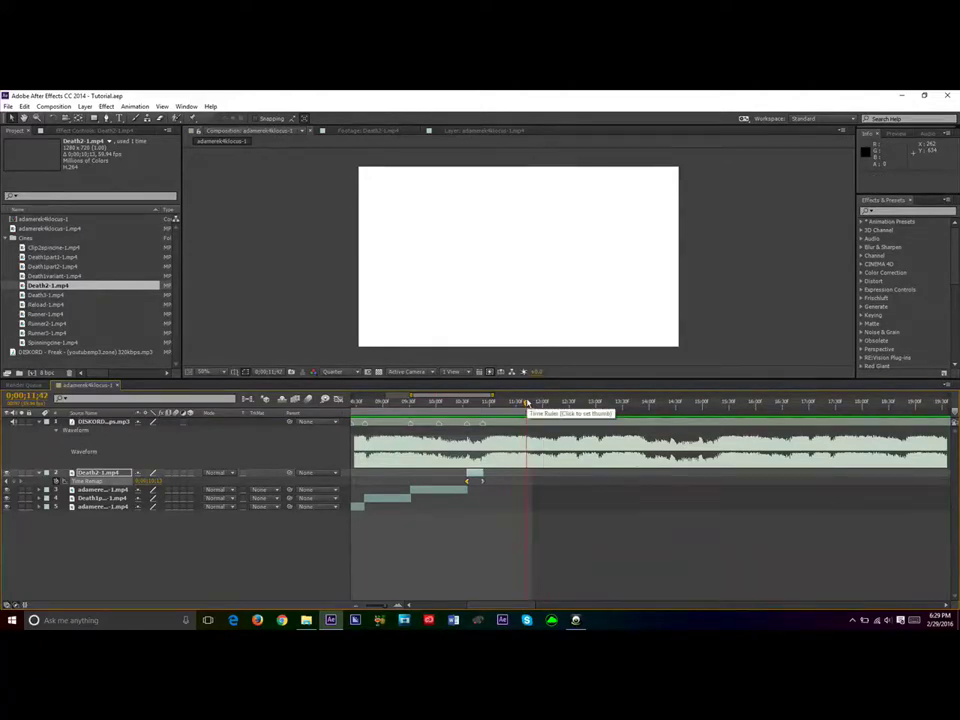
pyautogui.click(537, 428)
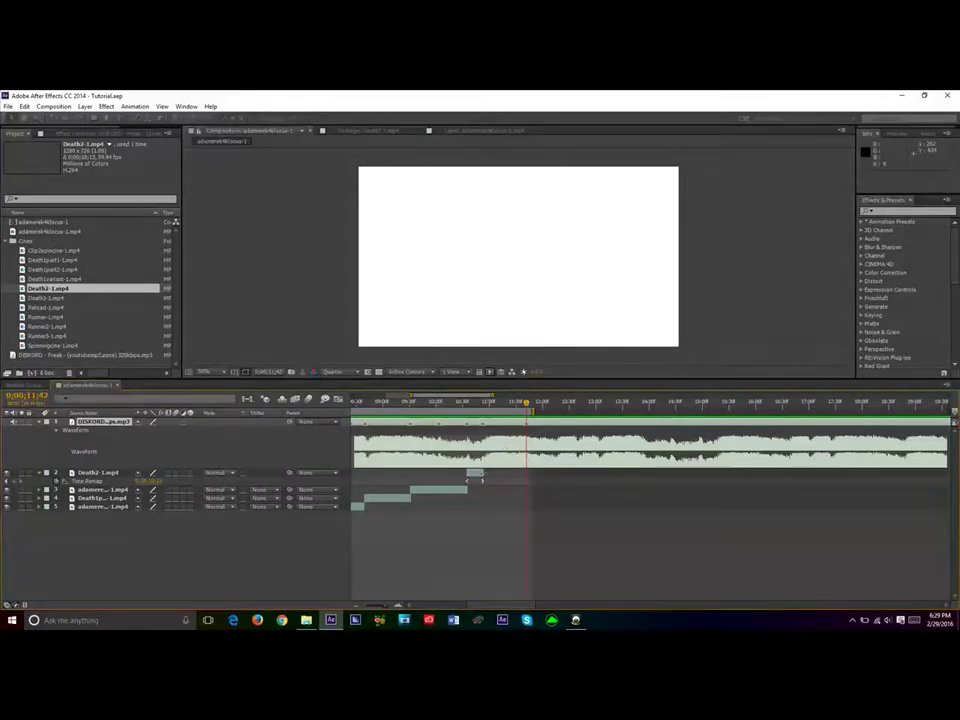
# Step: Extend Death2-1 to the marked beat by moving its last Time Remap keyframe to 0;00;11;42, and save the project
pyautogui.click(478, 473)
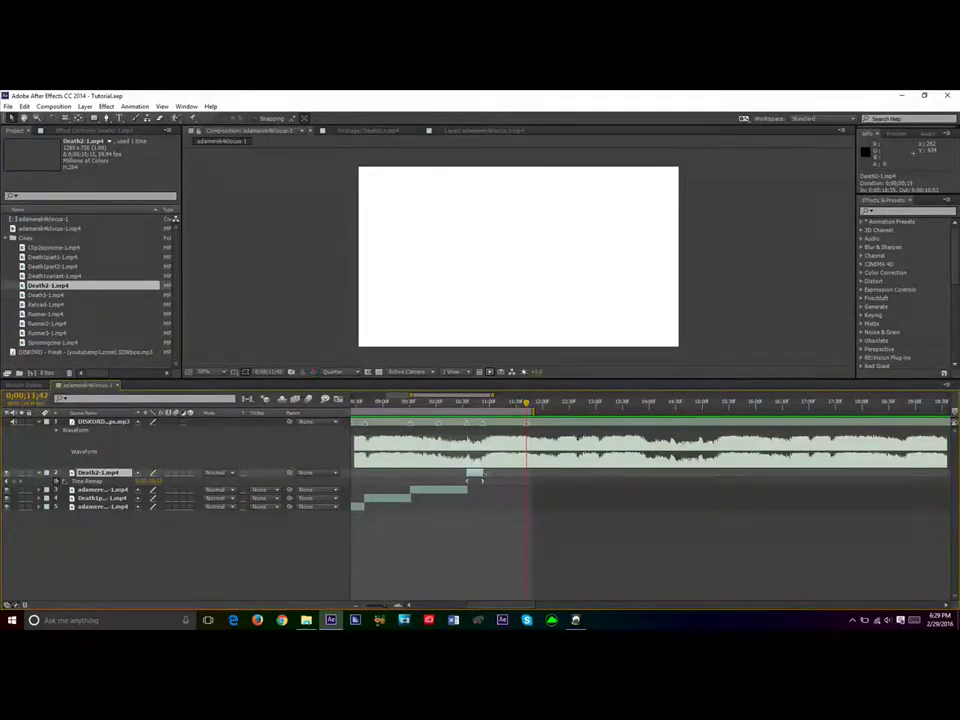
pyautogui.moveTo(482, 480); pyautogui.dragTo(525, 491)
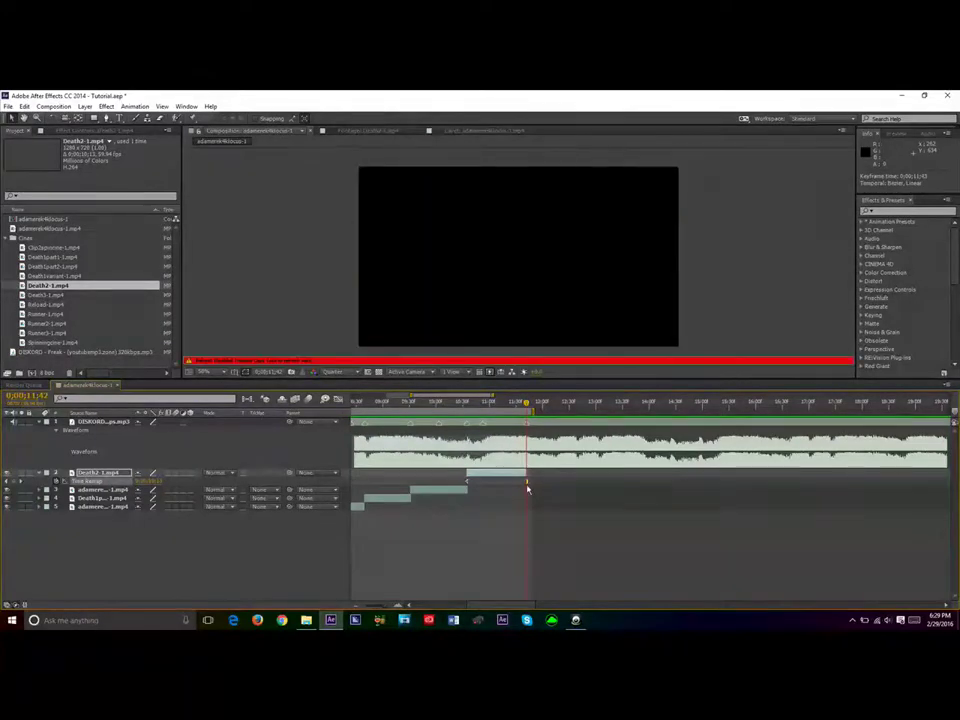
pyautogui.hotkey('ctrl', 's')
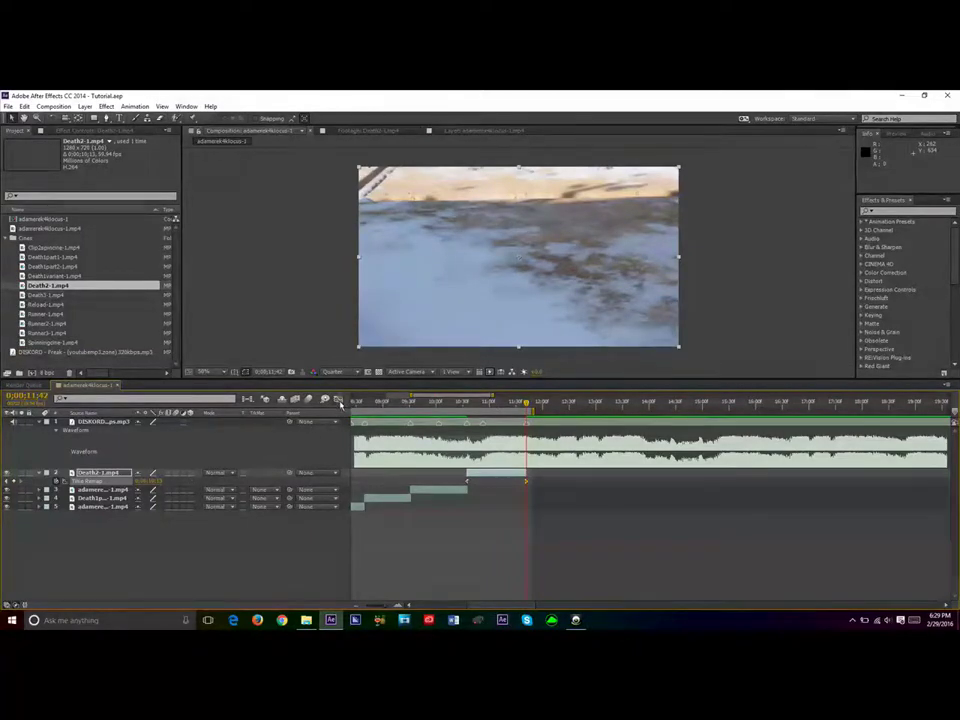
# Step: Convert both Death2-1 Time Remap keyframes to linear in the Graph Editor and save the project
pyautogui.click(339, 400)
pyautogui.click(624, 595)
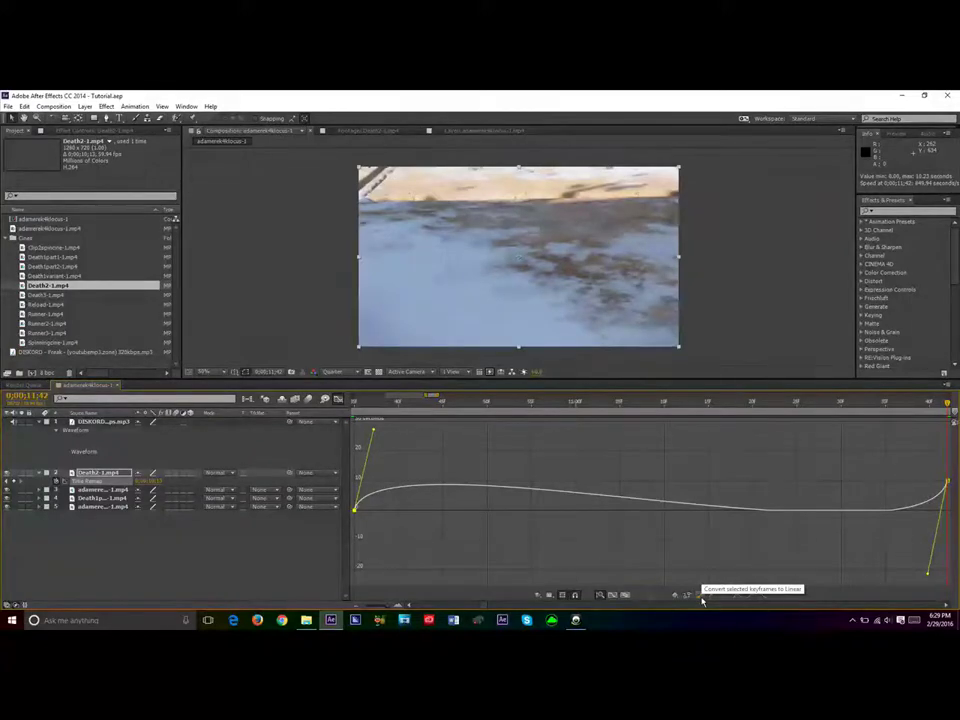
pyautogui.click(701, 597)
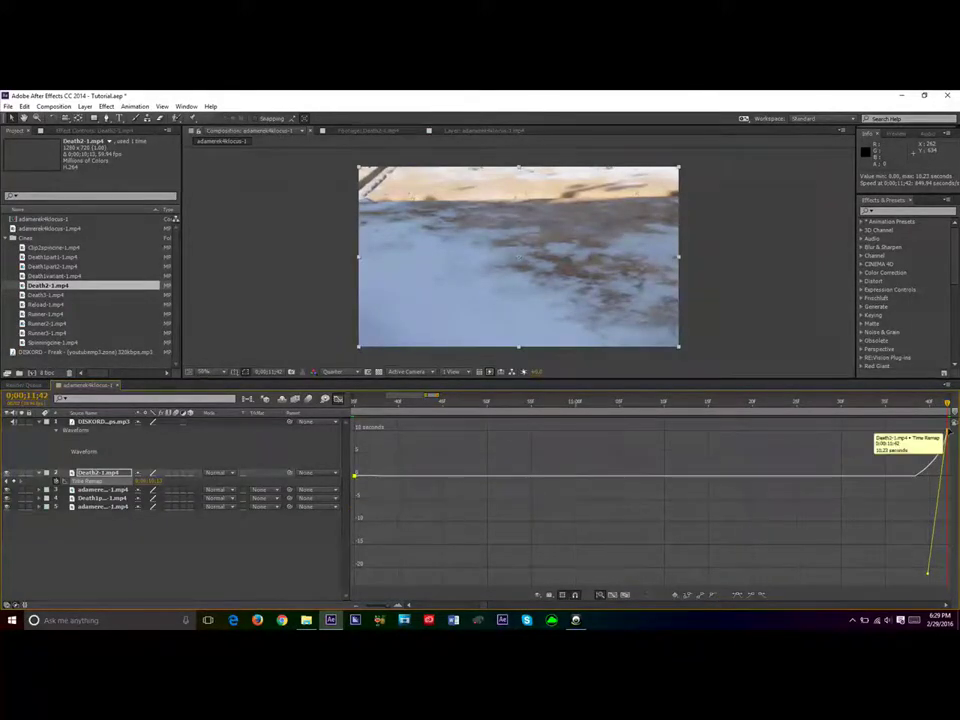
pyautogui.click(699, 595)
pyautogui.hotkey('ctrl', 's')
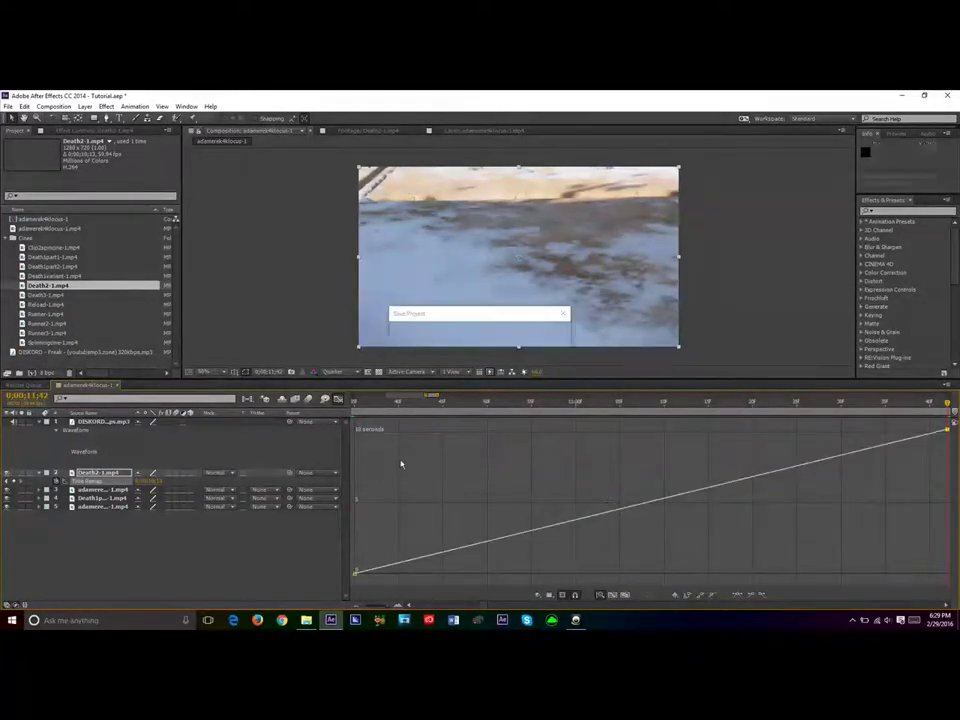
# Step: Close the Graph Editor and add a middle Time Remap keyframe to Death2-1 at 0;00;11;08
pyautogui.click(340, 399)
pyautogui.moveTo(427, 395); pyautogui.dragTo(540, 405)
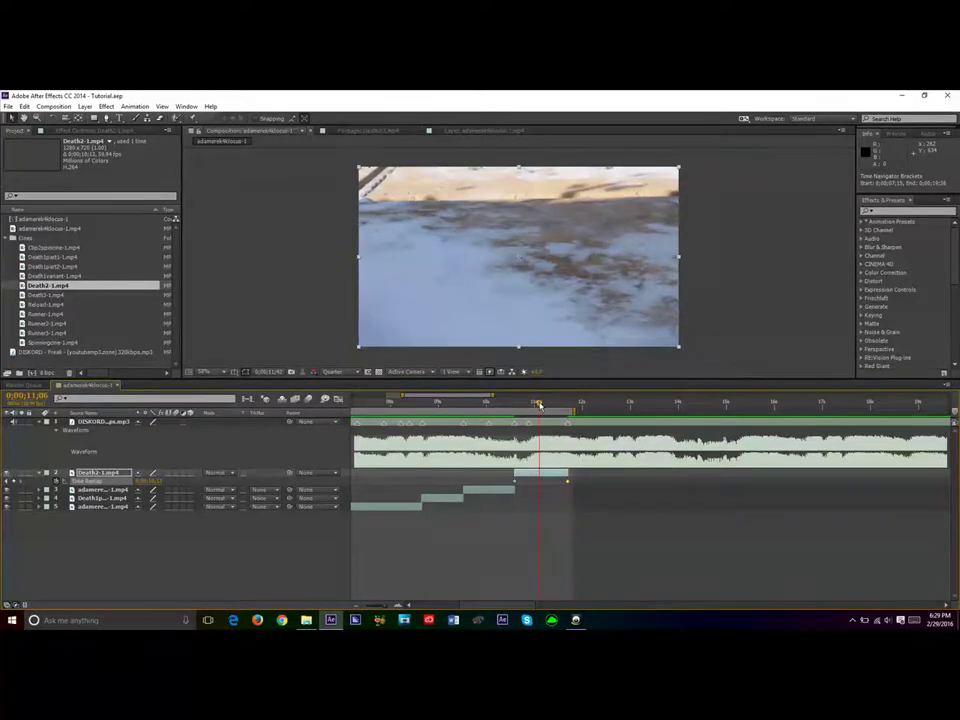
pyautogui.press('capslock')
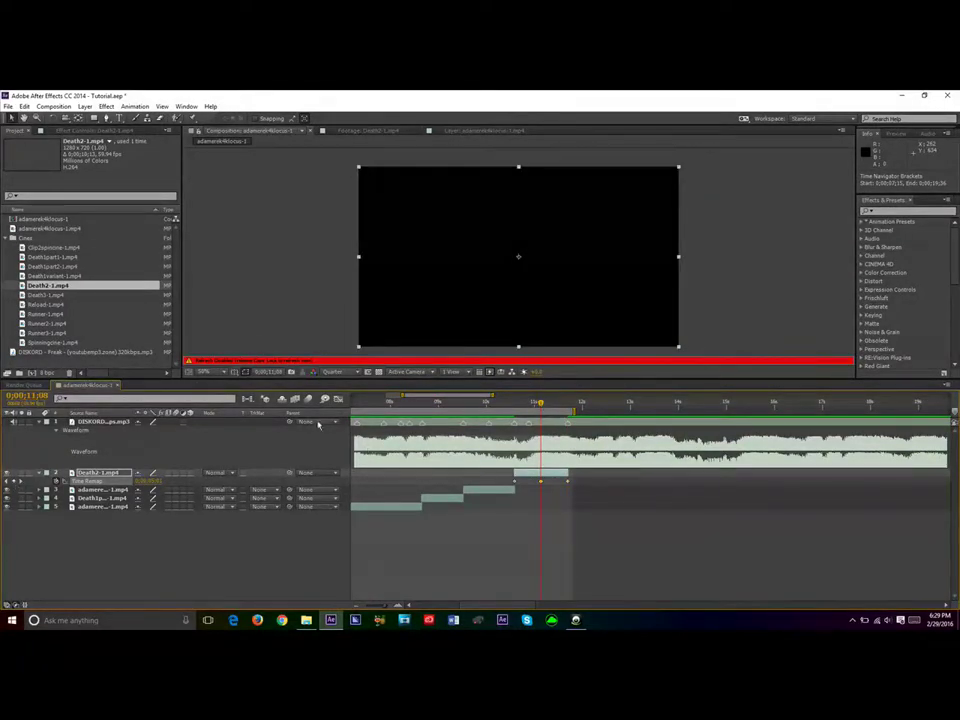
# Step: Ease the first Death2-1 keyframe with a steep upward handle and apply Easy Ease to the middle keyframe
pyautogui.hotkey('shift', 'F3')
pyautogui.click(625, 595)
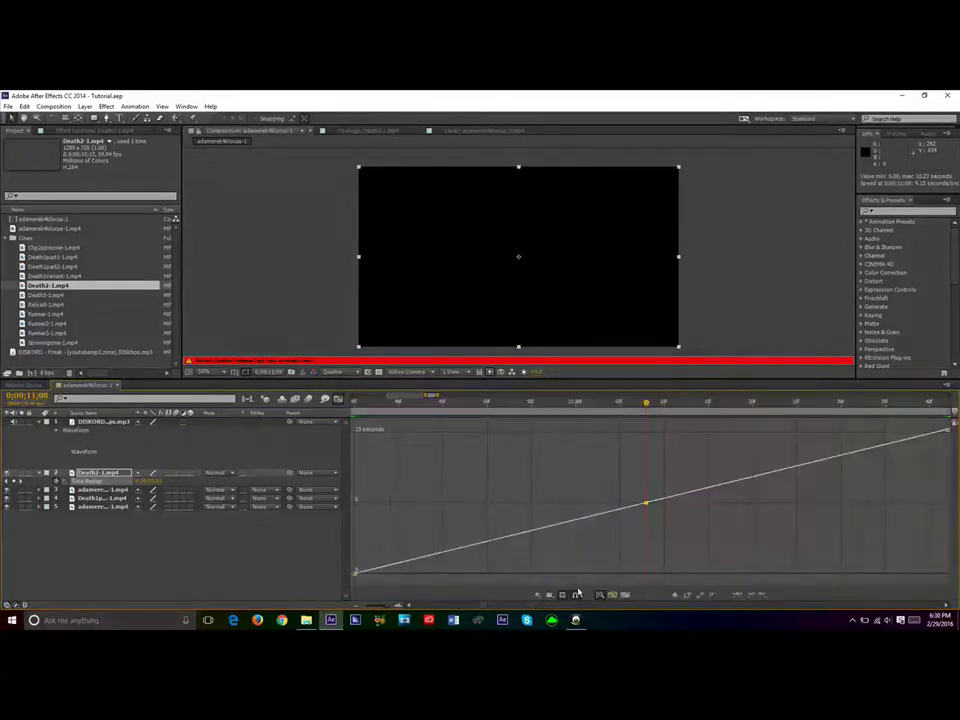
pyautogui.click(355, 574)
pyautogui.press('F9')
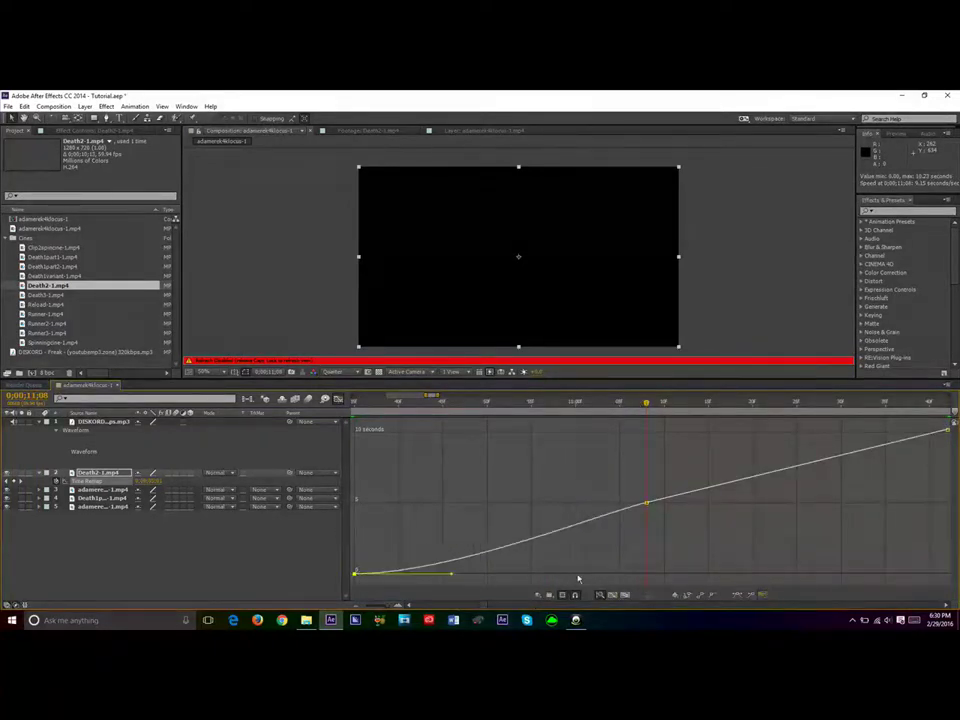
pyautogui.moveTo(452, 575); pyautogui.dragTo(359, 512)
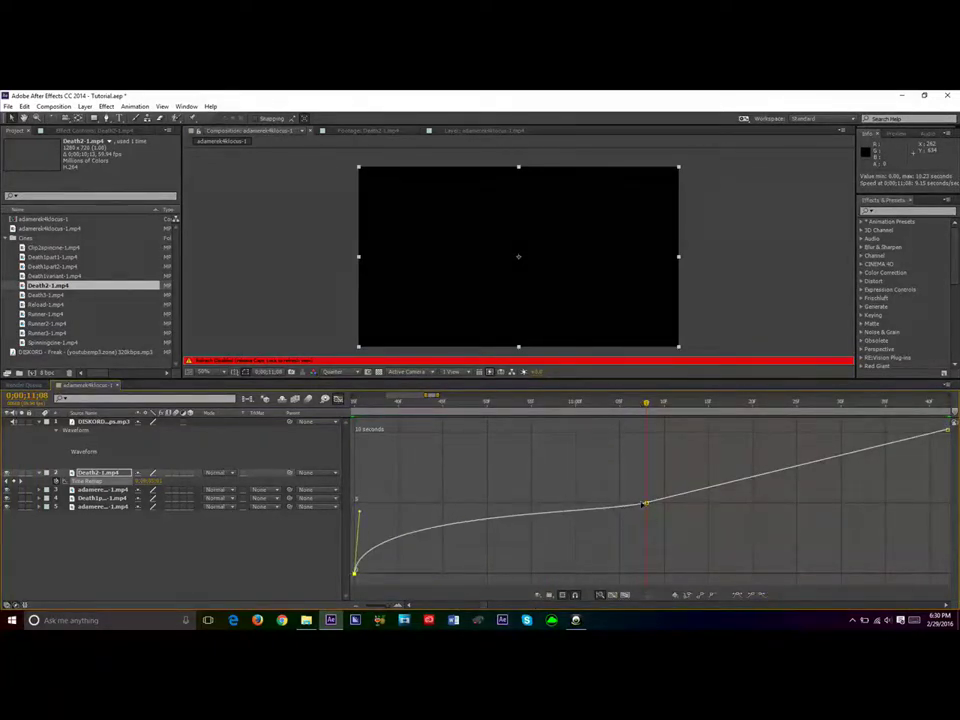
pyautogui.click(738, 596)
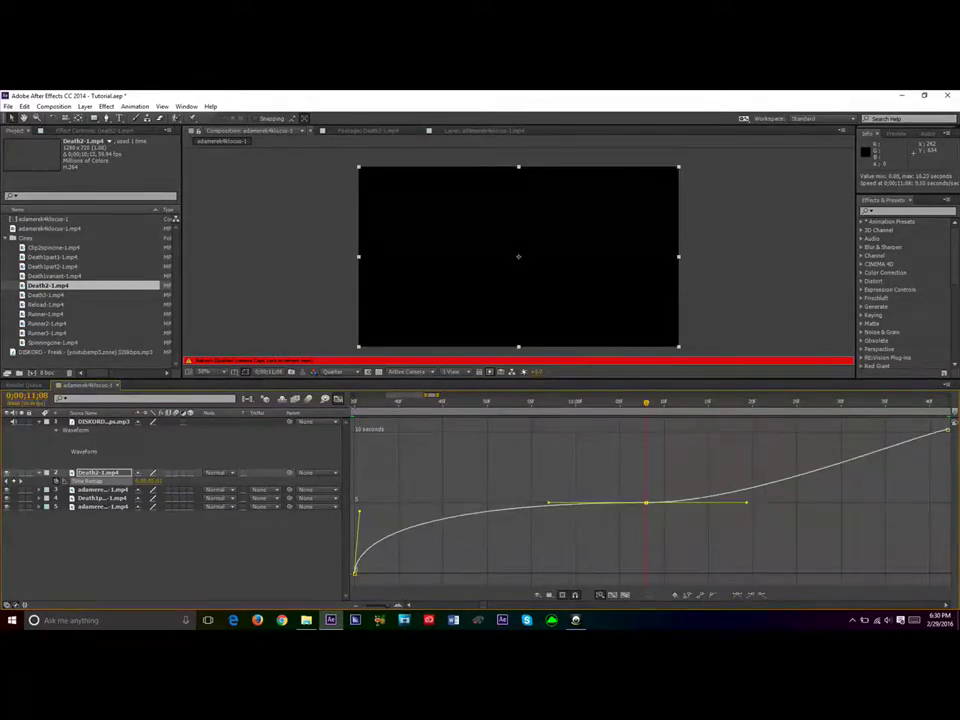
# Step: Move the middle Death2-1 Time Remap keyframe onto the beat marker at 0;00;10;53 and save the project
pyautogui.click(338, 400)
pyautogui.moveTo(428, 396); pyautogui.dragTo(443, 400)
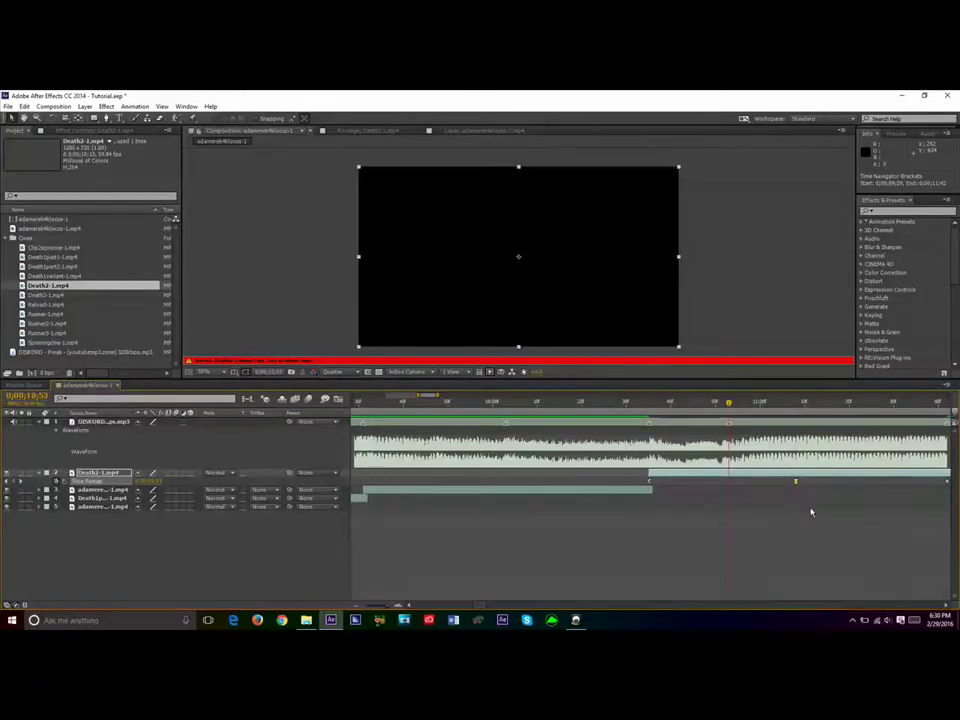
pyautogui.moveTo(795, 482); pyautogui.dragTo(729, 488)
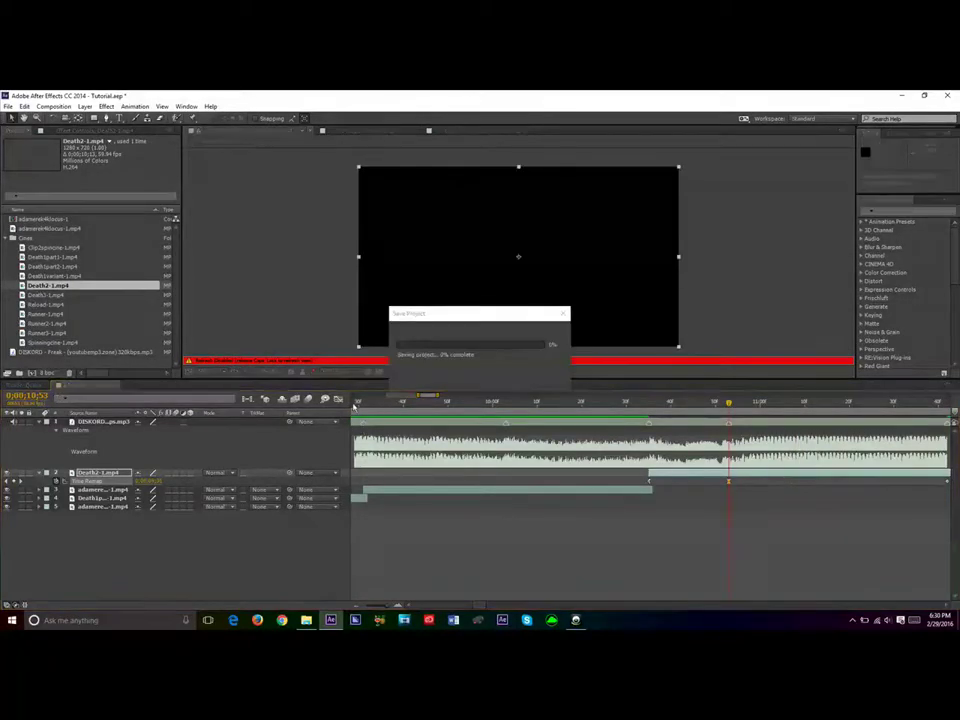
# Step: Shape near-vertical handles around the 0;00;10;53 and 0;00;11;42 keyframes for two fast-slow-fast ramps, then save the project
pyautogui.click(338, 400)
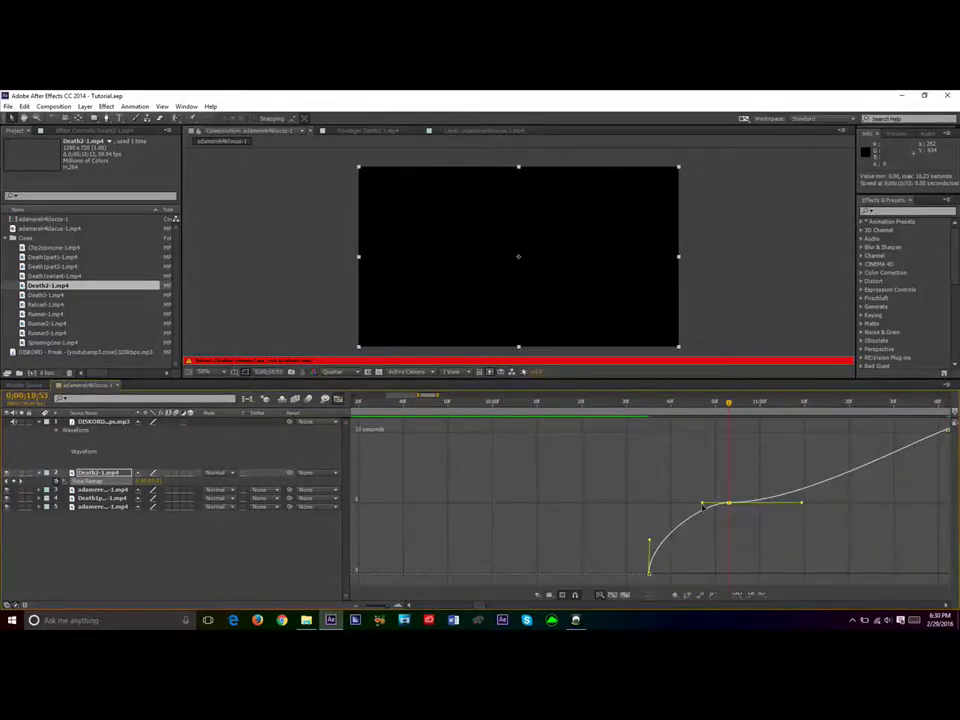
pyautogui.moveTo(703, 506); pyautogui.dragTo(722, 556)
pyautogui.moveTo(645, 526); pyautogui.dragTo(636, 513)
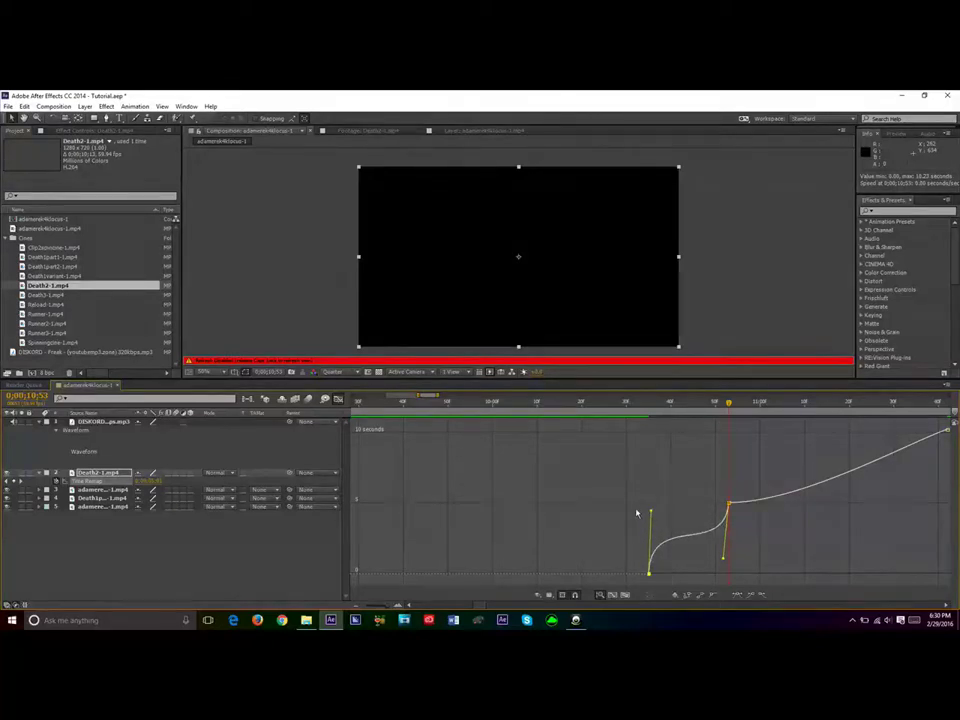
pyautogui.click(723, 563)
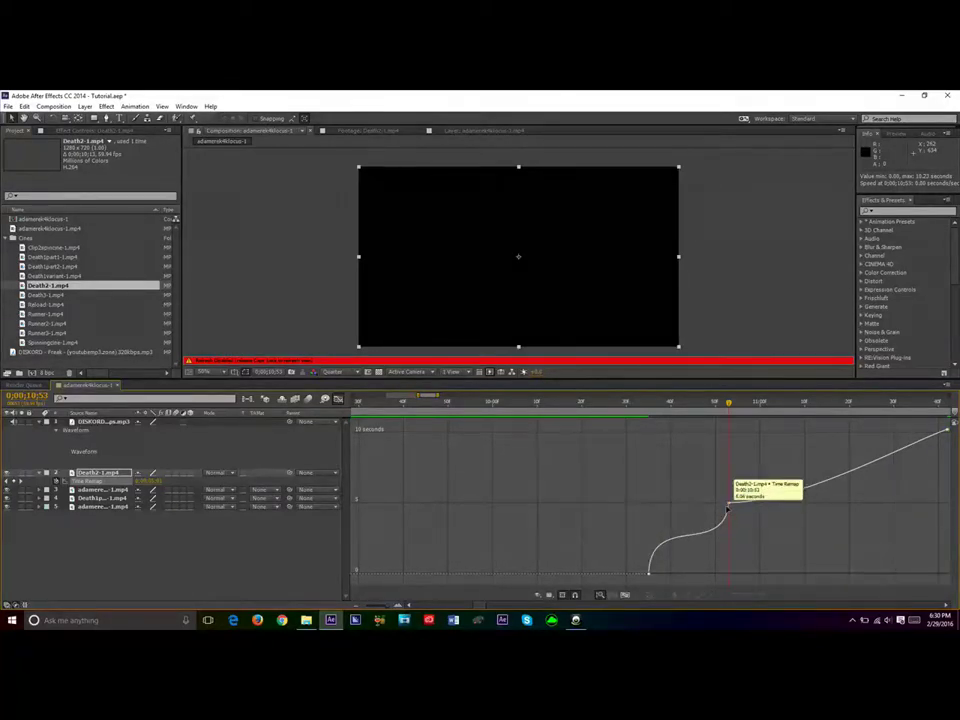
pyautogui.click(726, 516)
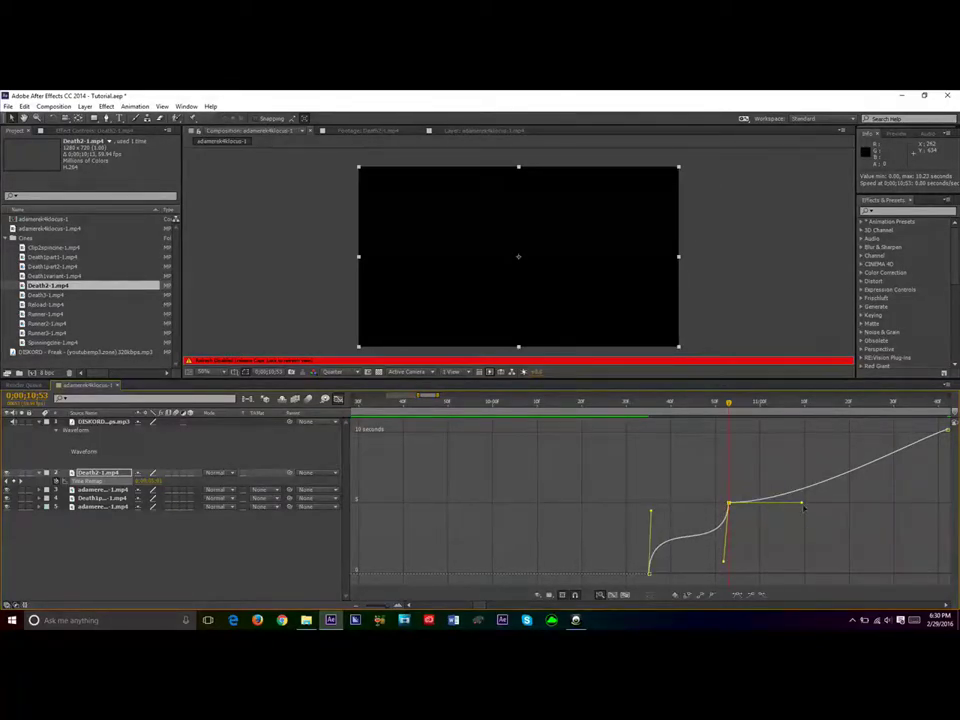
pyautogui.moveTo(798, 502); pyautogui.dragTo(731, 436)
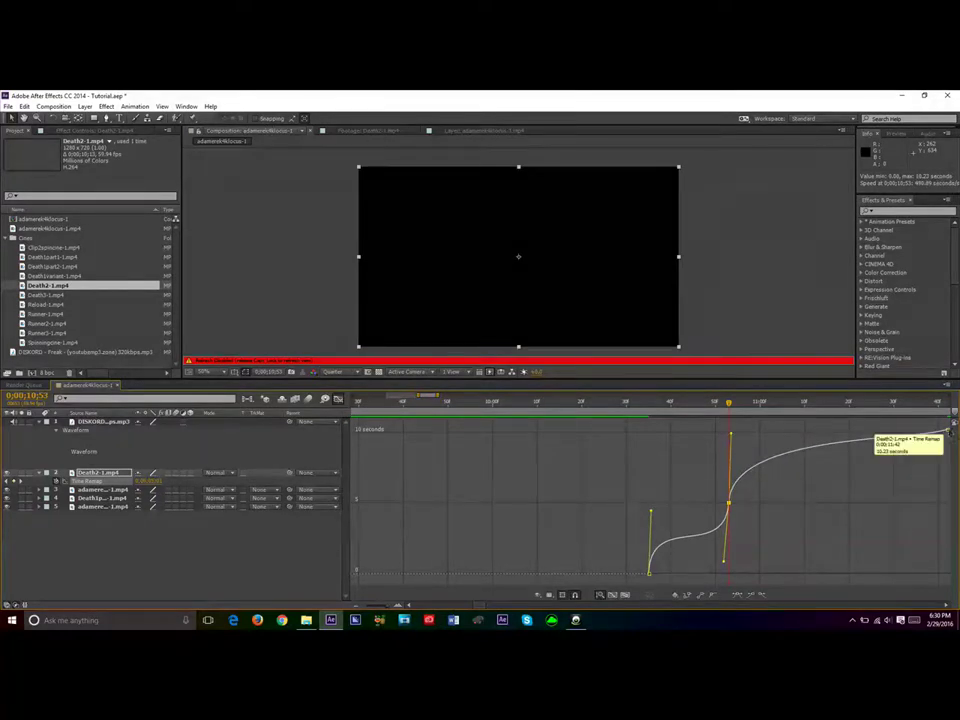
pyautogui.moveTo(946, 431); pyautogui.dragTo(940, 494)
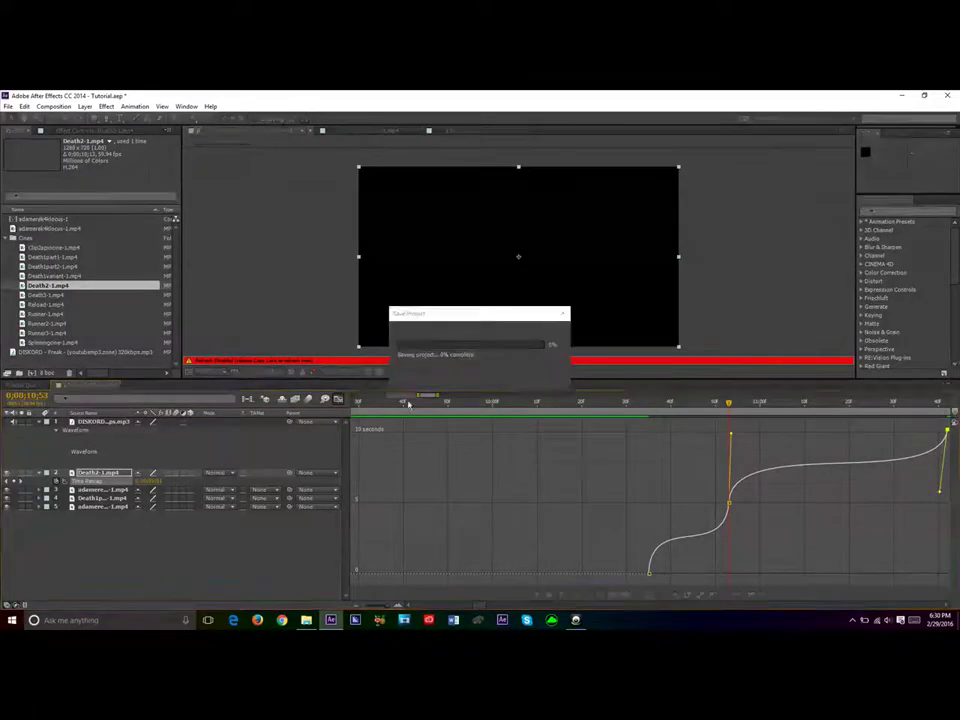
# Step: Close the Graph Editor and preview the sequence through the retimed Death2-1 cinematic, scrubbing to 0;00;12;11
pyautogui.click(338, 398)
pyautogui.moveTo(419, 395); pyautogui.dragTo(453, 403)
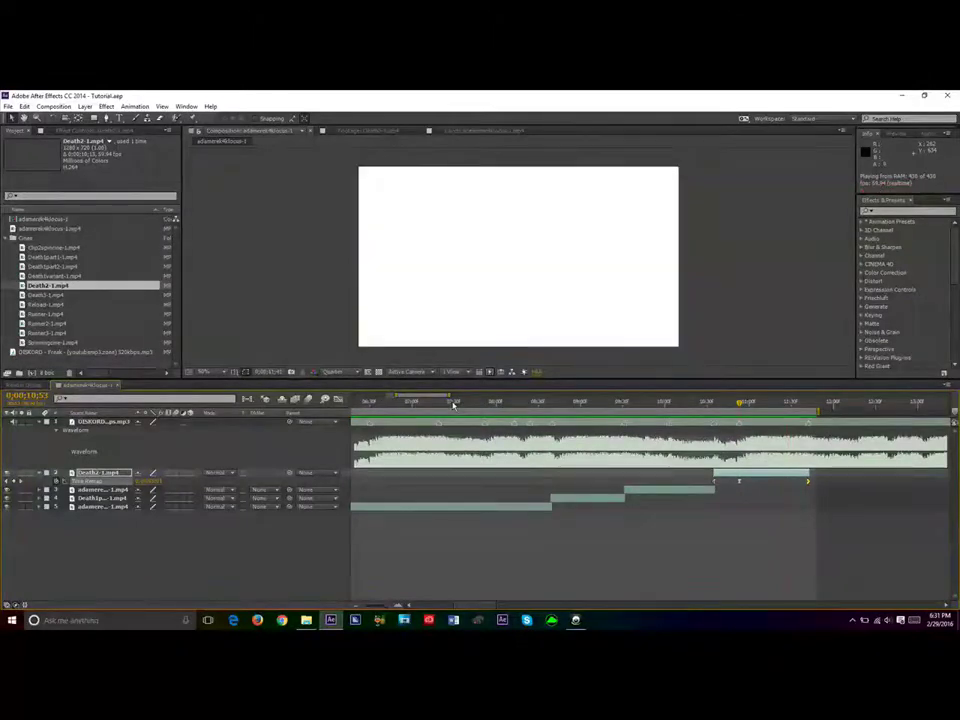
pyautogui.click(419, 401)
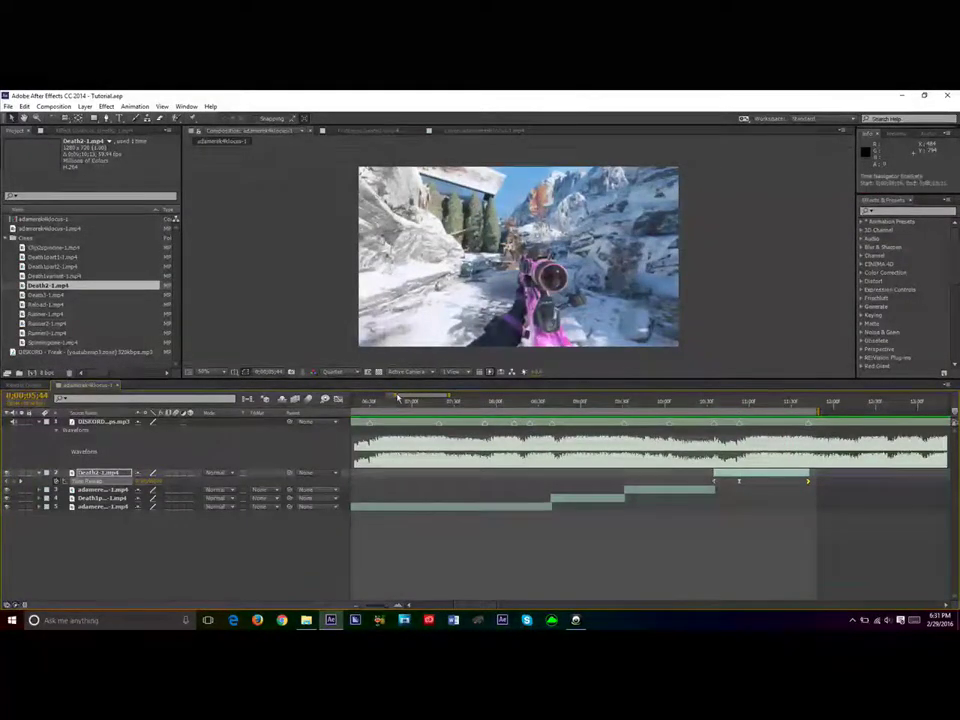
pyautogui.click(737, 403)
pyautogui.moveTo(739, 408); pyautogui.dragTo(868, 440)
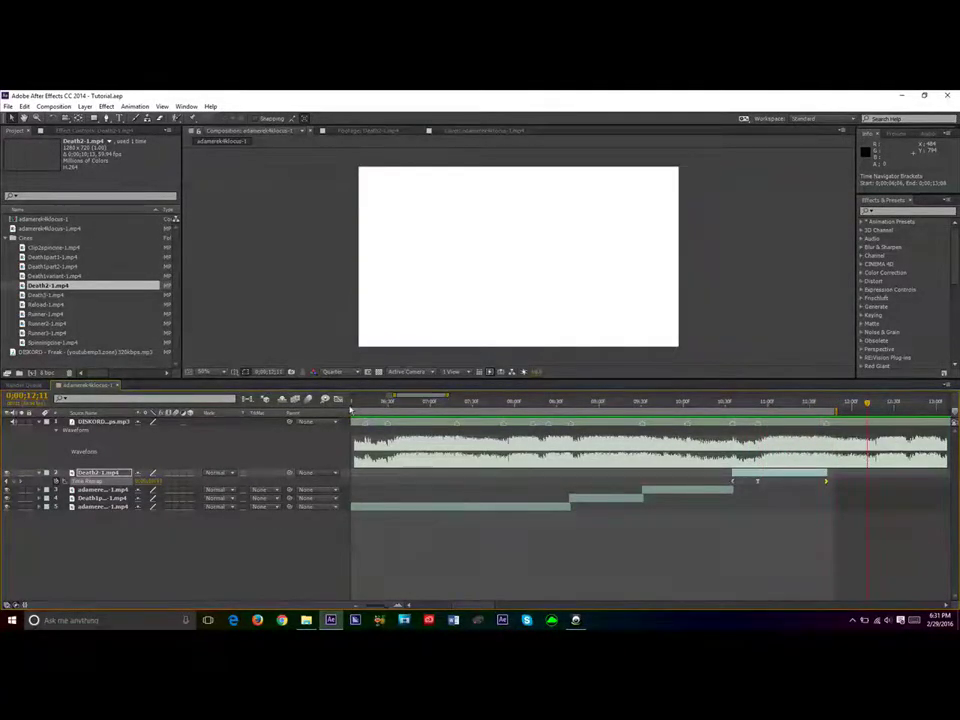
# Step: Show the music's intro section before the first gameplay layer and audition its audio from 0;00;04;42
pyautogui.moveTo(391, 396)
pyautogui.mouseDown()
pyautogui.moveTo(372, 396)
pyautogui.moveTo(380, 396)
pyautogui.mouseUp()
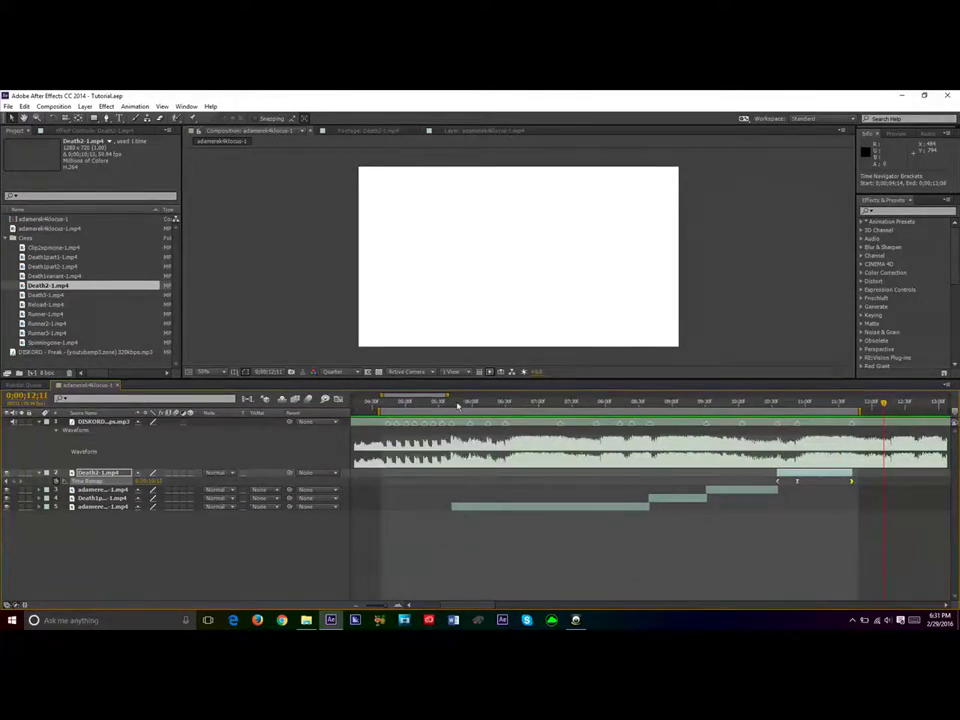
pyautogui.moveTo(457, 405); pyautogui.dragTo(438, 395)
pyautogui.click(391, 402)
pyautogui.press('KP_Decimal')
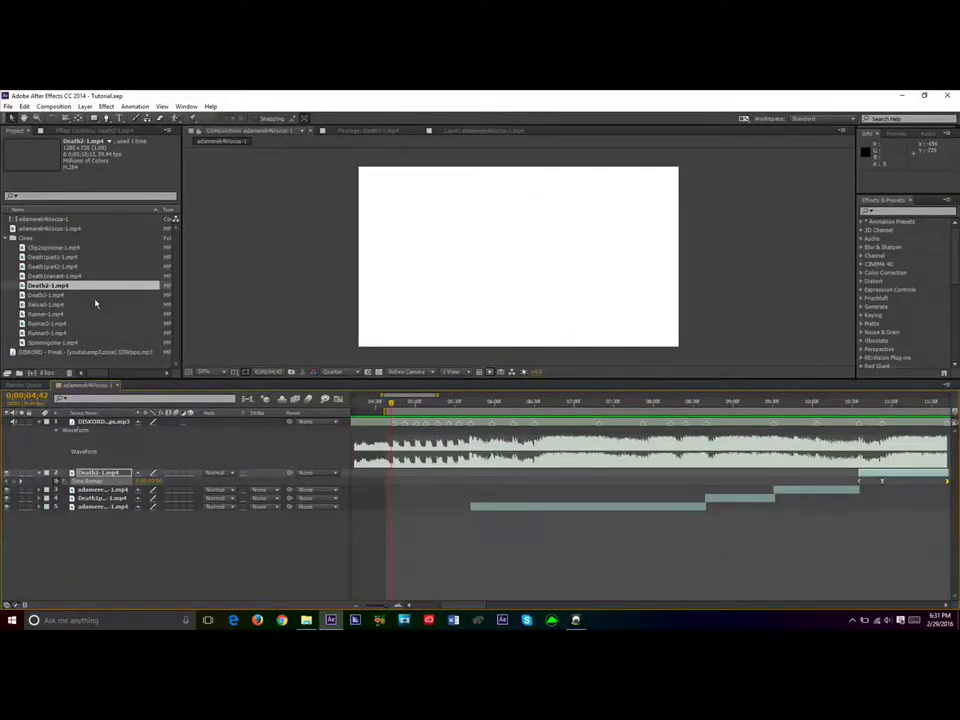
# Step: Play the Runner-1, Runner2-1 and Runner3-1 cinematics in the Footage viewer to judge them as intro clips
pyautogui.click(46, 314)
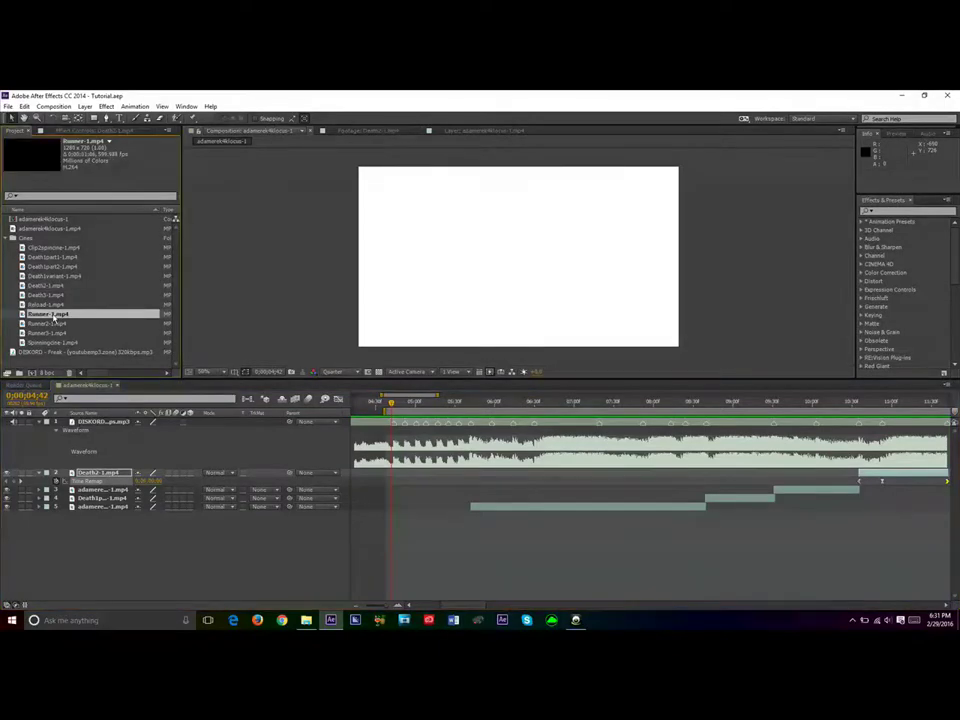
pyautogui.doubleClick(46, 314)
pyautogui.press('space')
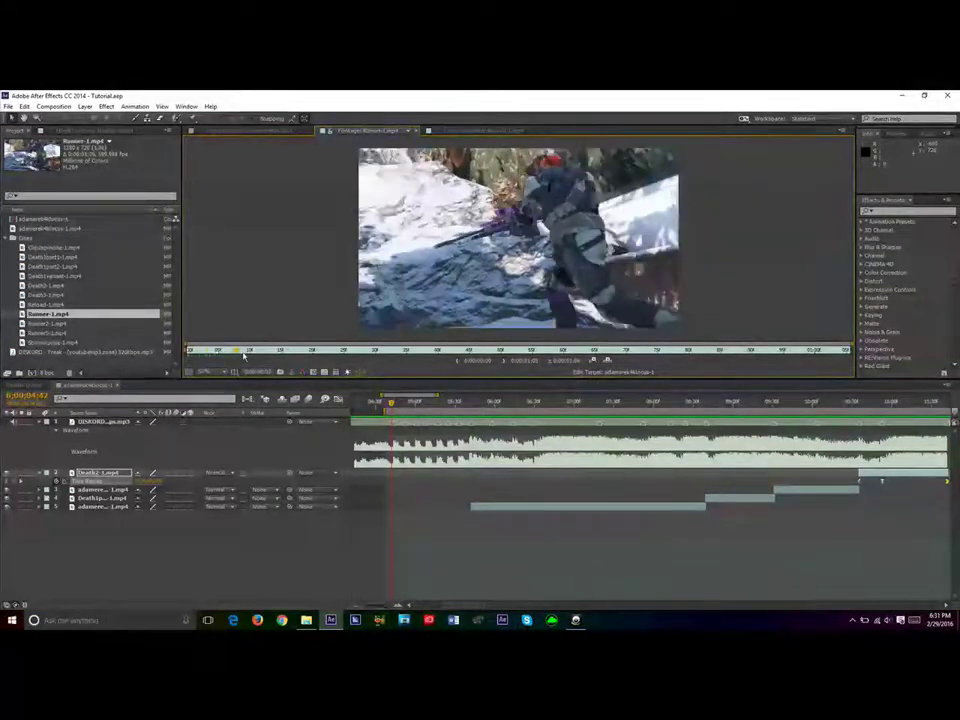
pyautogui.doubleClick(42, 324)
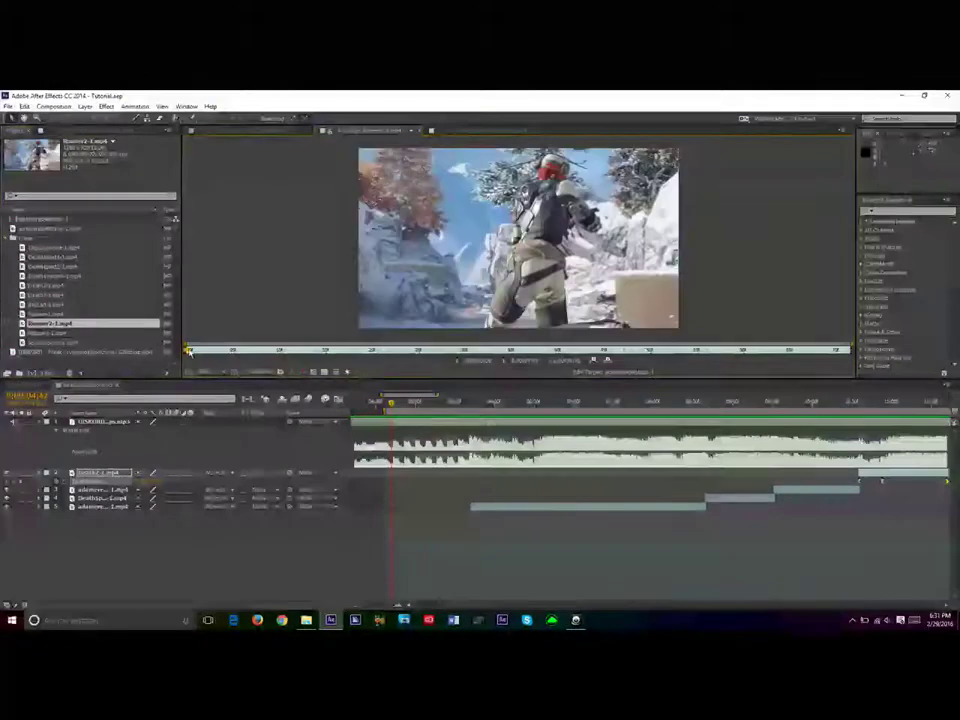
pyautogui.press('space')
pyautogui.moveTo(337, 363); pyautogui.dragTo(416, 358)
pyautogui.doubleClick(58, 333)
pyautogui.click(193, 354)
pyautogui.press('space')
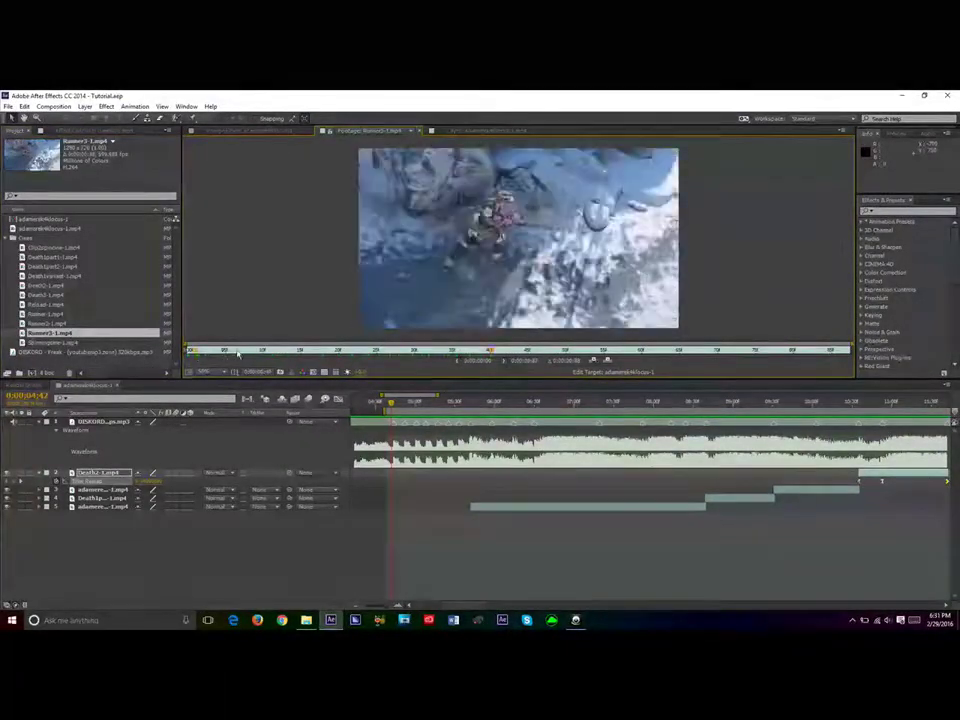
# Step: Review the Spinningcine-1 and Clip2spincine-1 cinematics in the Footage viewer as candidate intro clips
pyautogui.doubleClick(61, 343)
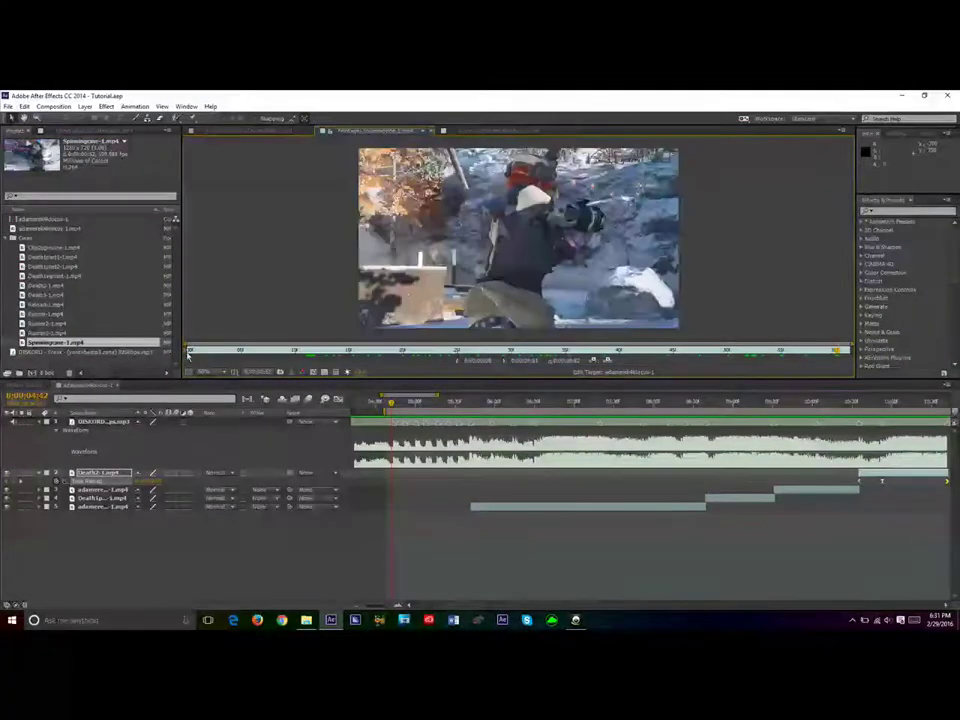
pyautogui.doubleClick(66, 248)
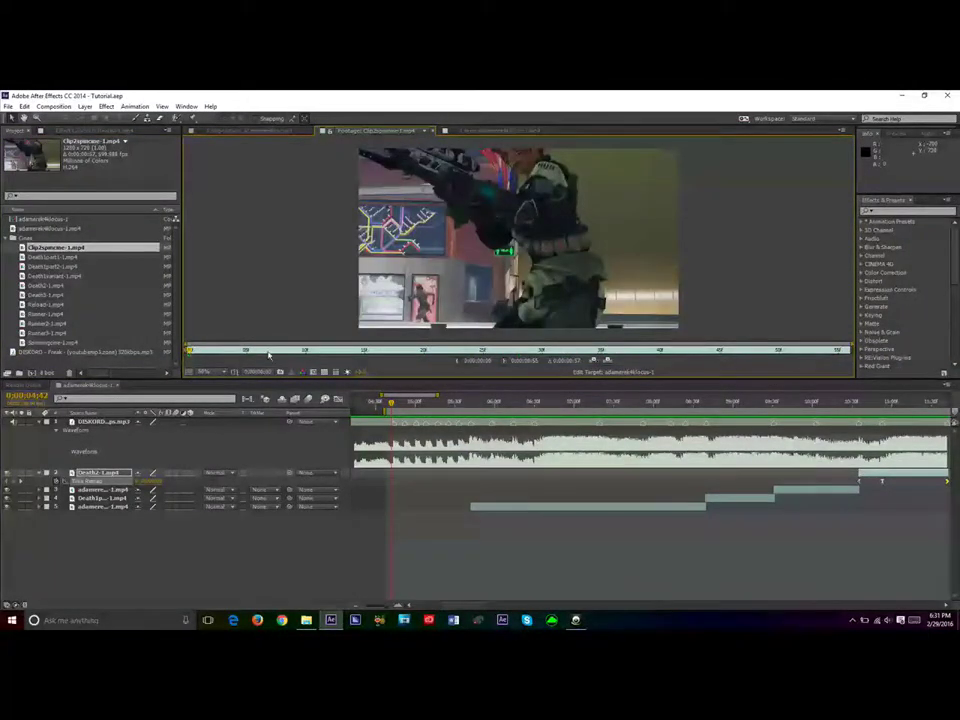
pyautogui.press('space')
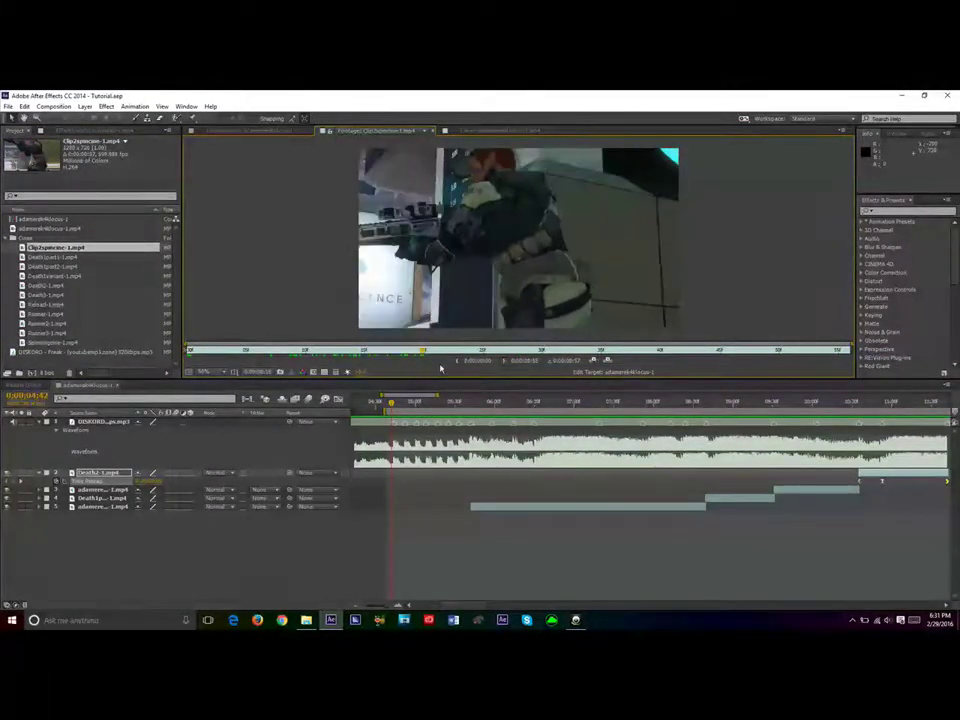
# Step: Stop the footage playback, delete the Clip2spincine-1 cinematic from the project and save
pyautogui.press('space')
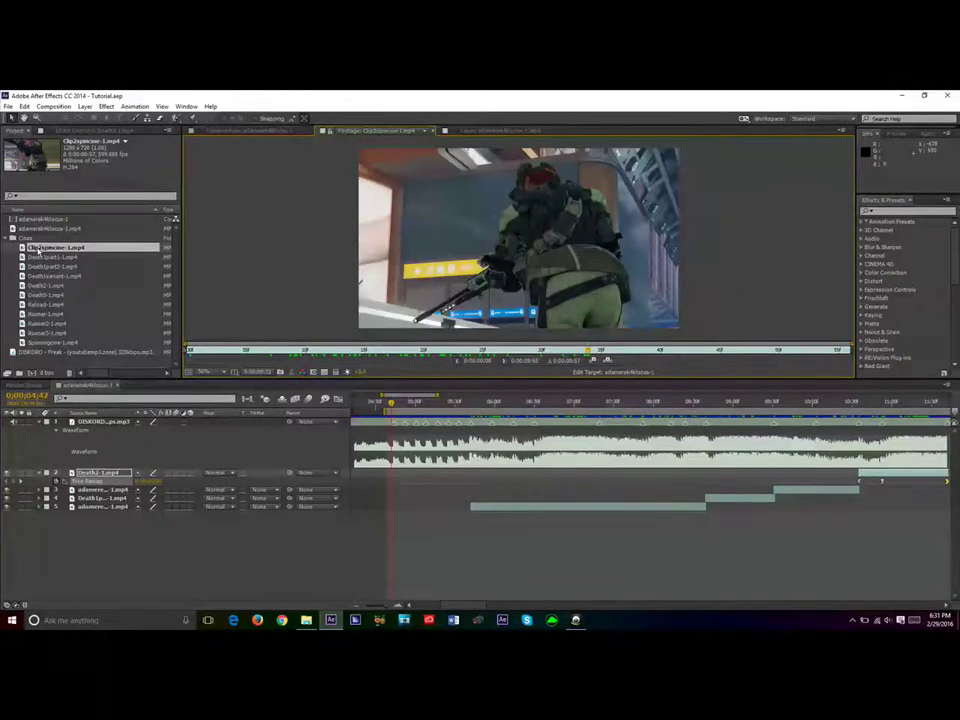
pyautogui.press('Delete')
pyautogui.hotkey('ctrl', 's')
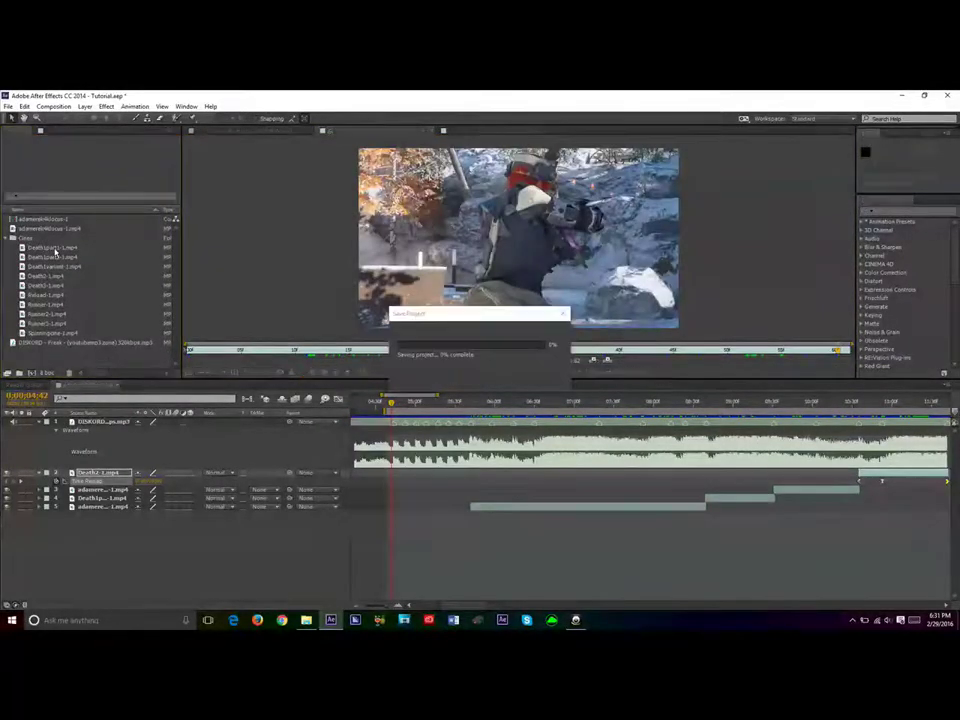
# Step: Open the Runner-1 cinematic in the Footage viewer and scrub through it to judge it as the intro clip
pyautogui.click(47, 304)
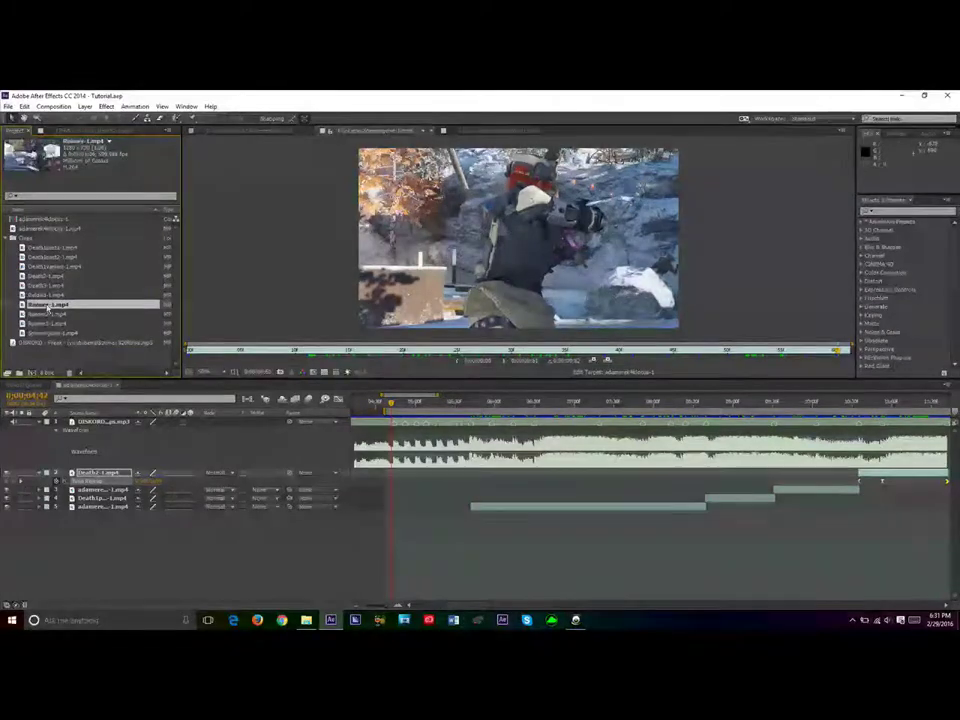
pyautogui.doubleClick(47, 307)
pyautogui.moveTo(317, 350); pyautogui.dragTo(290, 350)
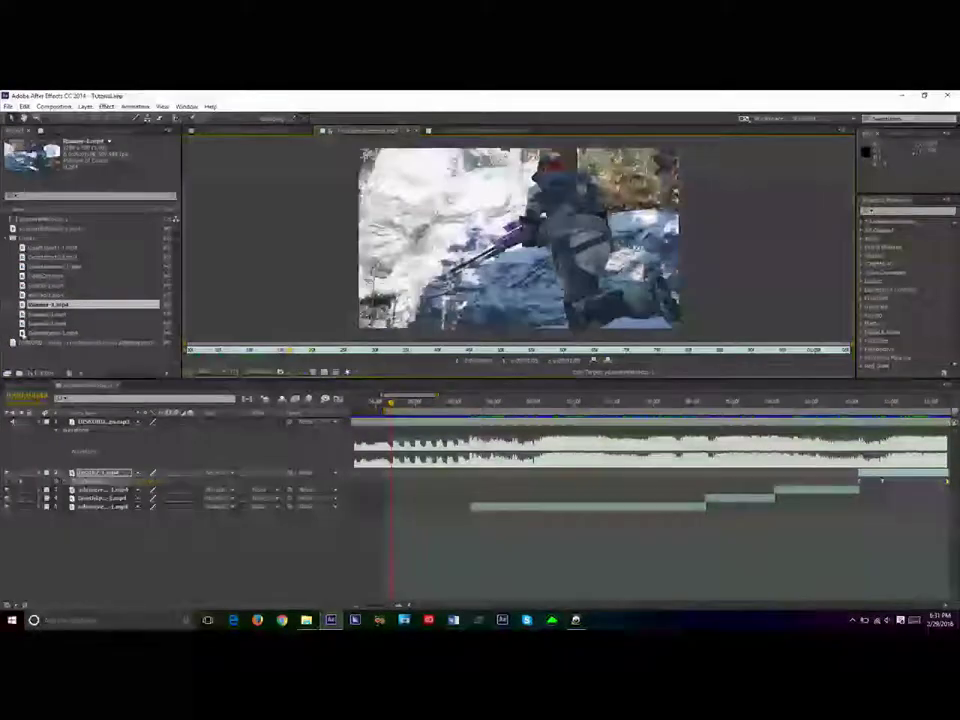
# Step: Open the Runner2-1 cinematic and conform its footage interpretation to 59.94 frames per second
pyautogui.doubleClick(47, 314)
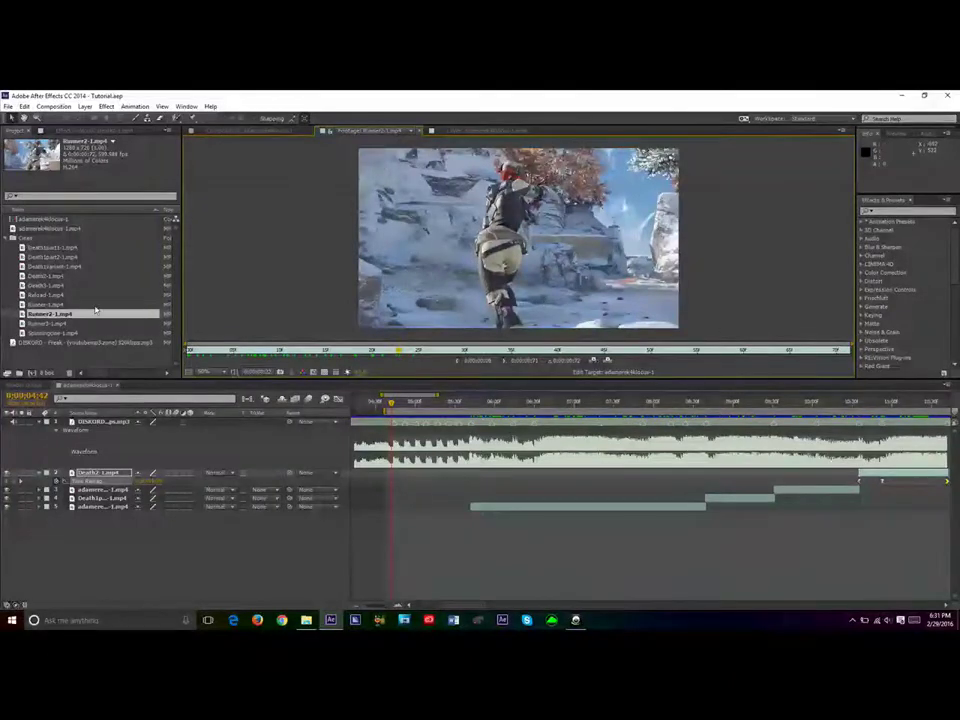
pyautogui.hotkey('ctrl', 'alt', 'g')
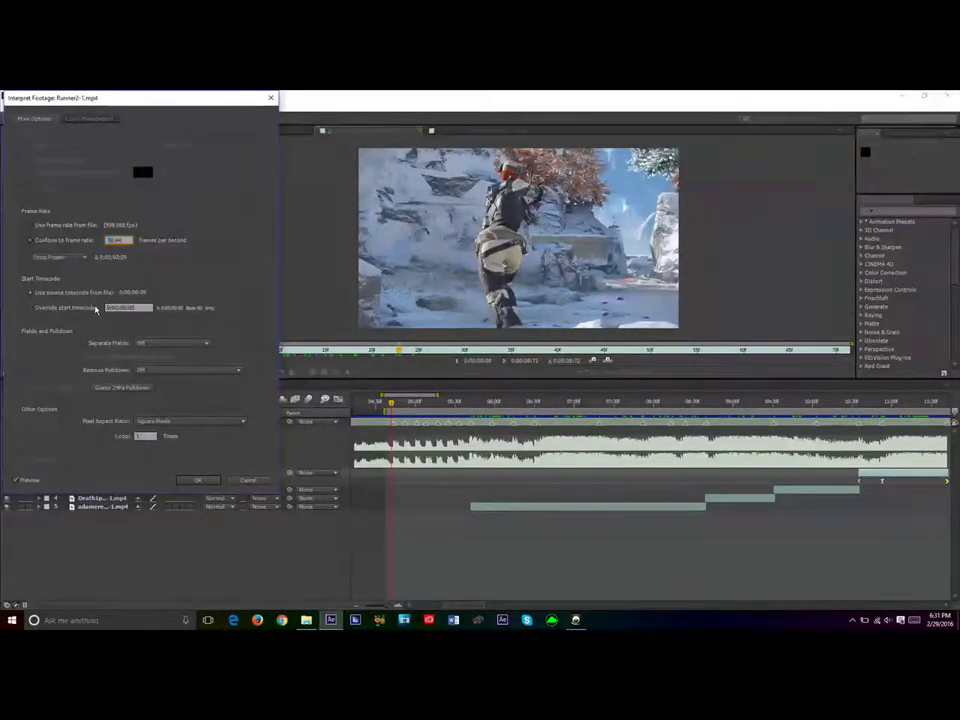
pyautogui.press('Return')
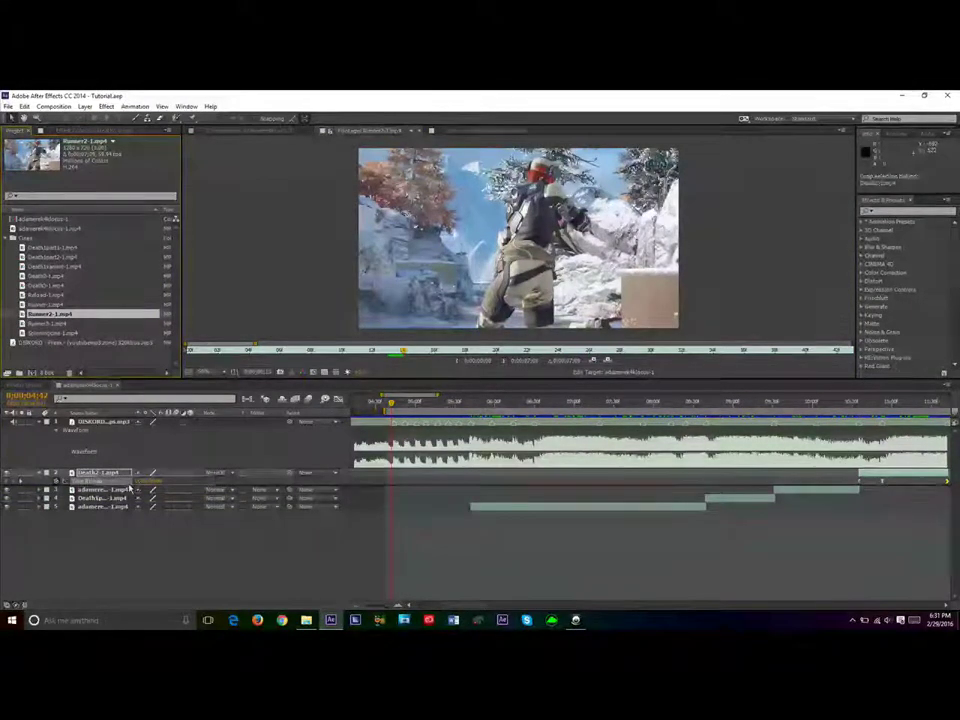
# Step: Add Runner2-1 to the composition and start its layer at the music marker at 0;00;04;44
pyautogui.hotkey('ctrl', '/')
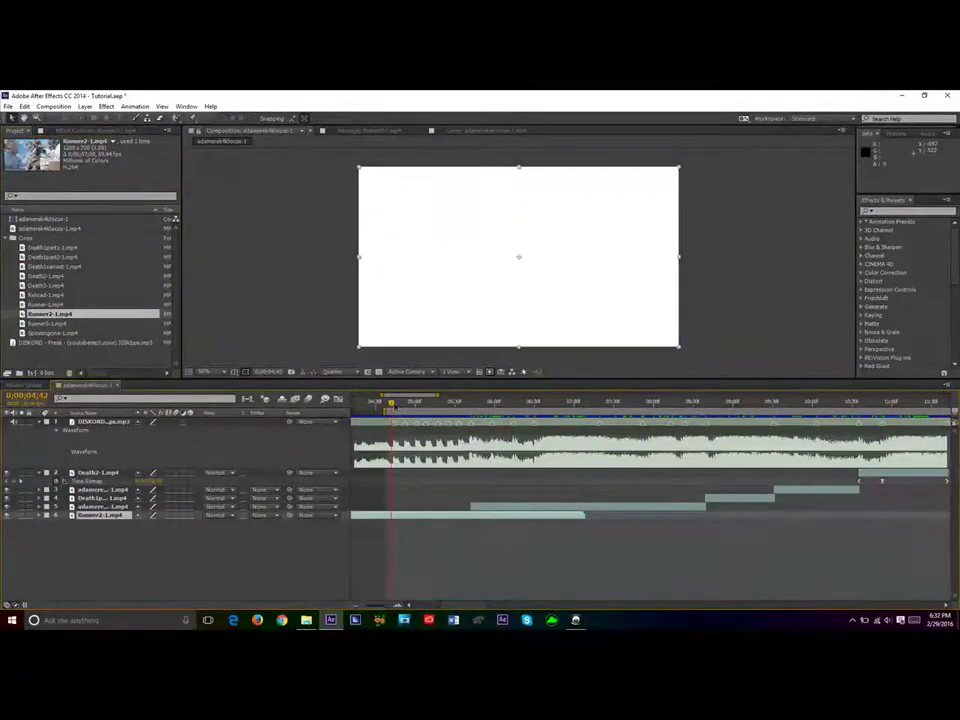
pyautogui.click(394, 405)
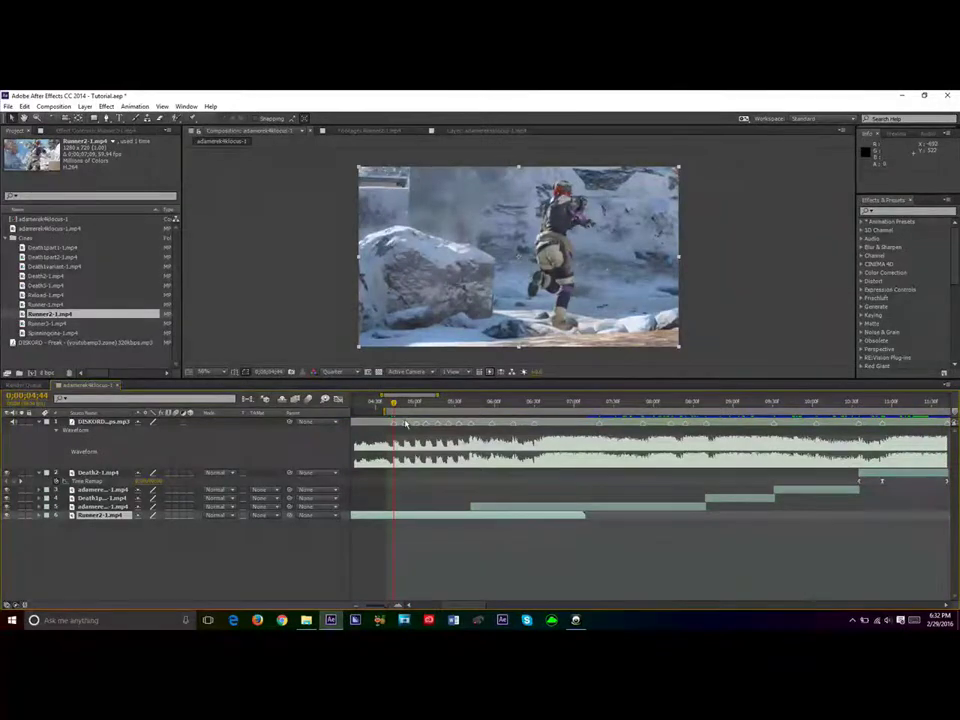
pyautogui.press('[')
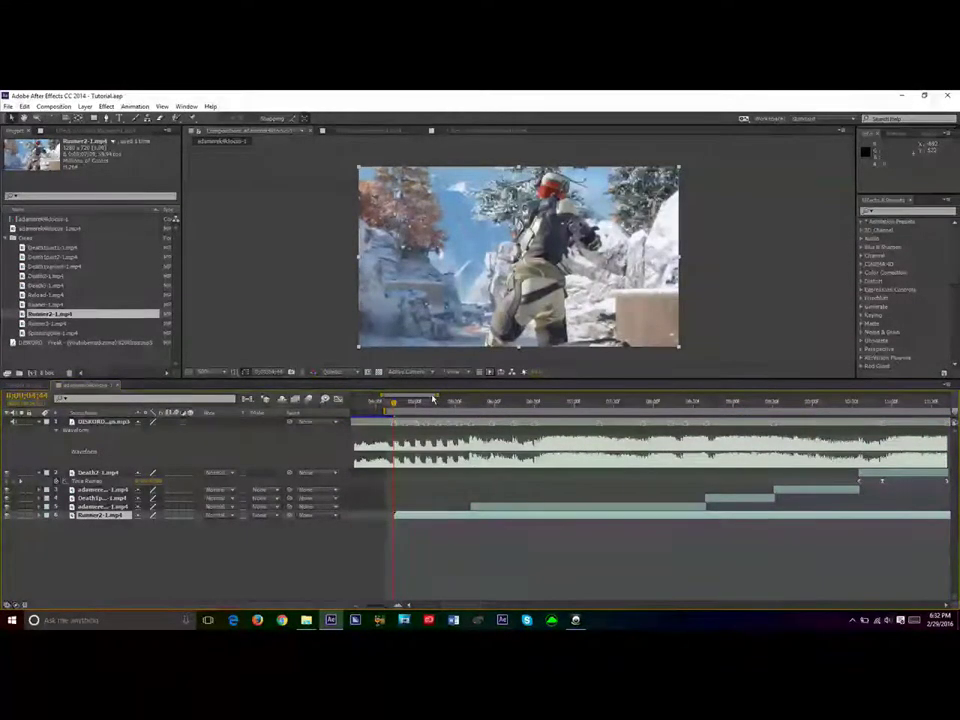
# Step: Enable Time Remap on the Runner2-1 layer and move its end keyframe to 0;00;05;42, where the first gameplay clip starts
pyautogui.hotkey('ctrl', 'alt', 't')
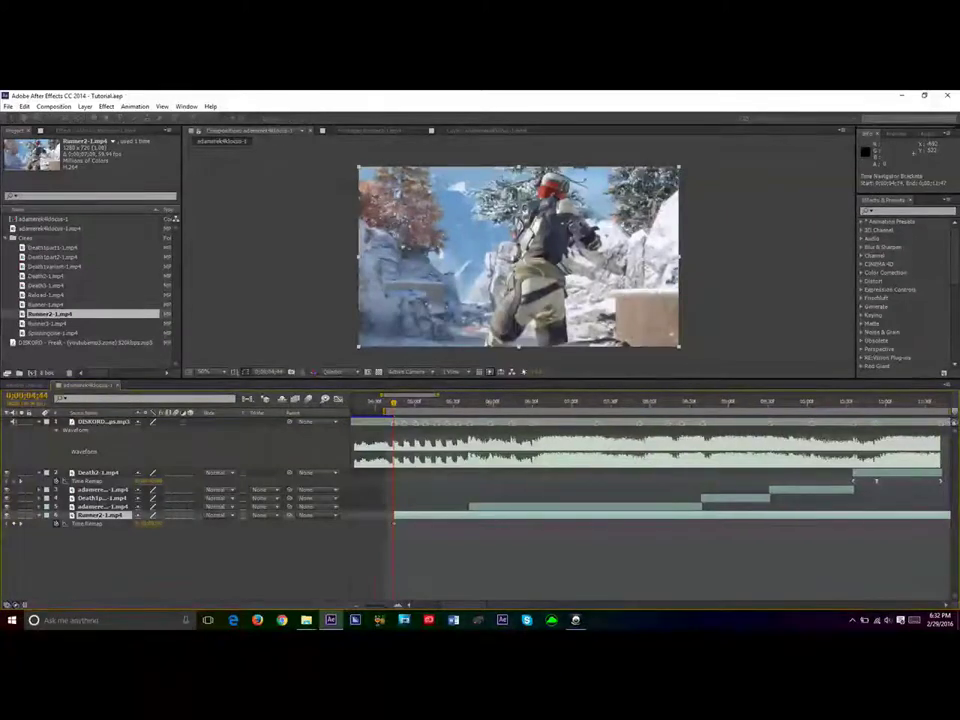
pyautogui.moveTo(437, 395); pyautogui.dragTo(477, 395)
pyautogui.click(421, 404)
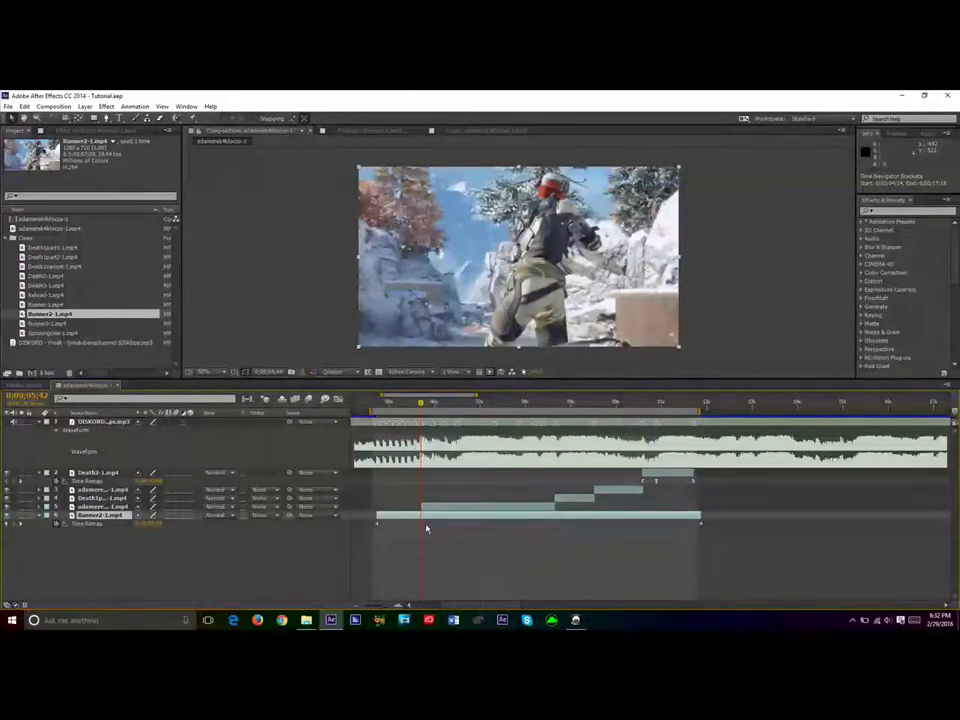
pyautogui.moveTo(414, 527); pyautogui.dragTo(427, 531)
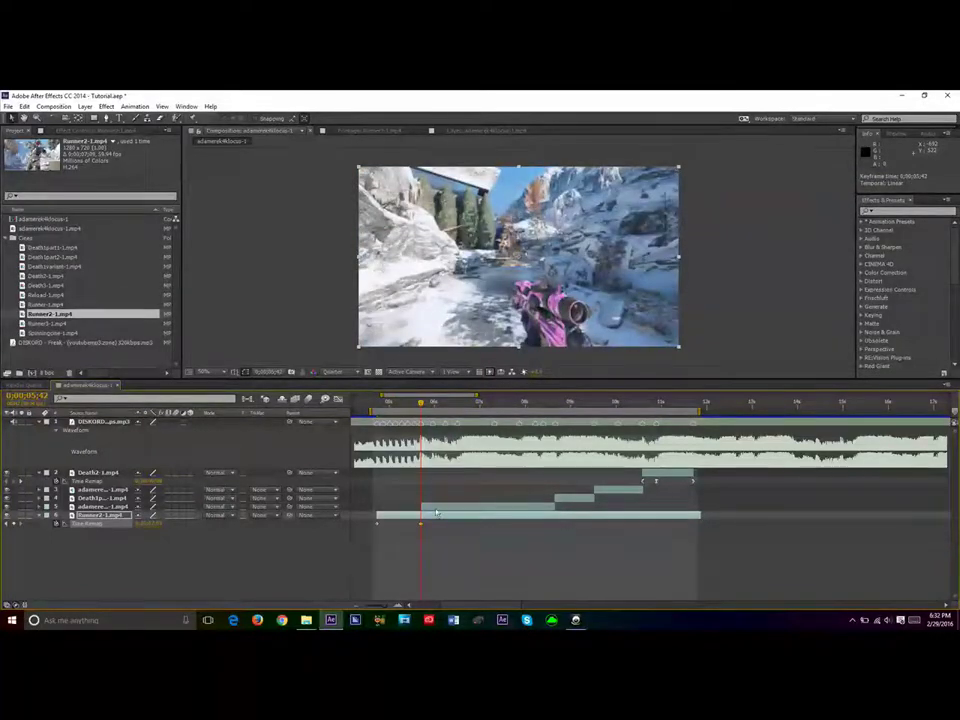
# Step: Ease the end keyframe of Runner2-1's Time Remap curve in the Graph Editor, pulling its handle steeply down to speed up the clip's end
pyautogui.moveTo(476, 397); pyautogui.dragTo(437, 402)
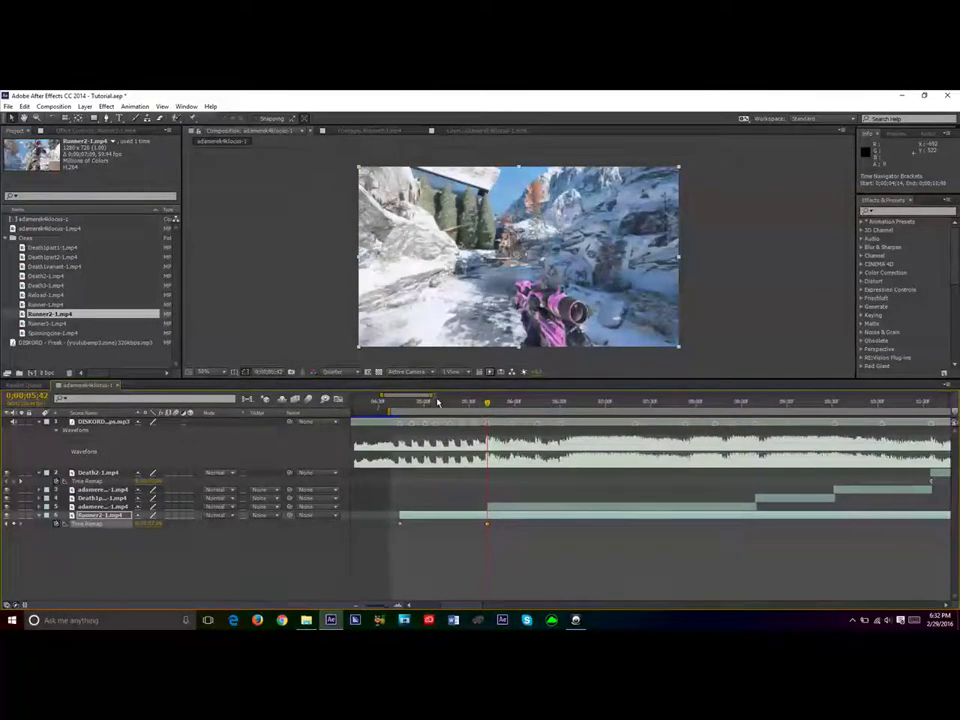
pyautogui.click(338, 399)
pyautogui.click(716, 598)
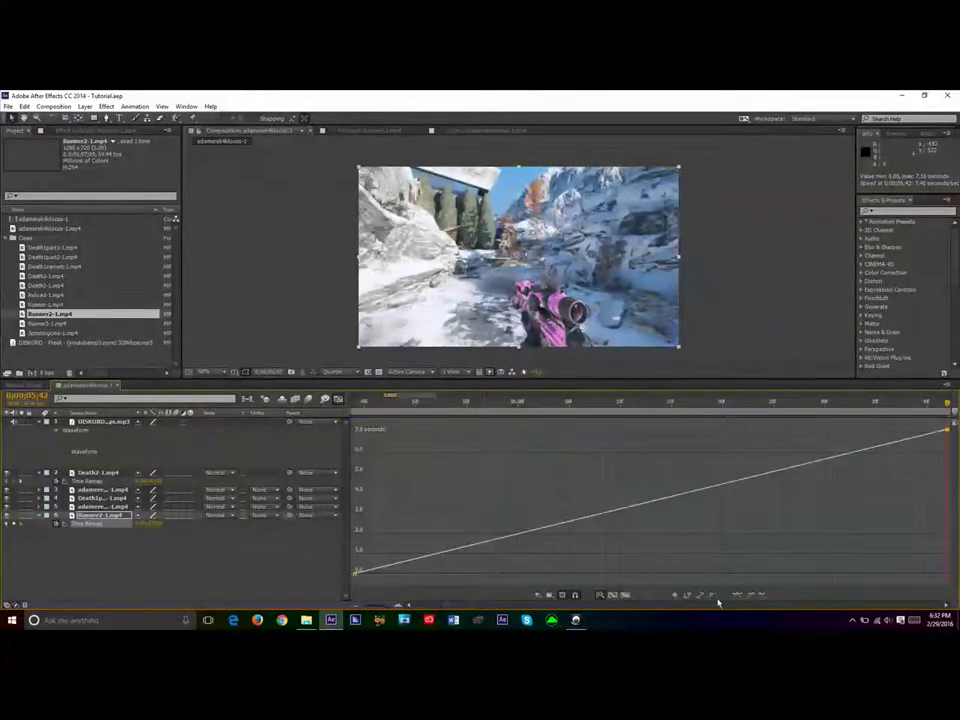
pyautogui.click(750, 597)
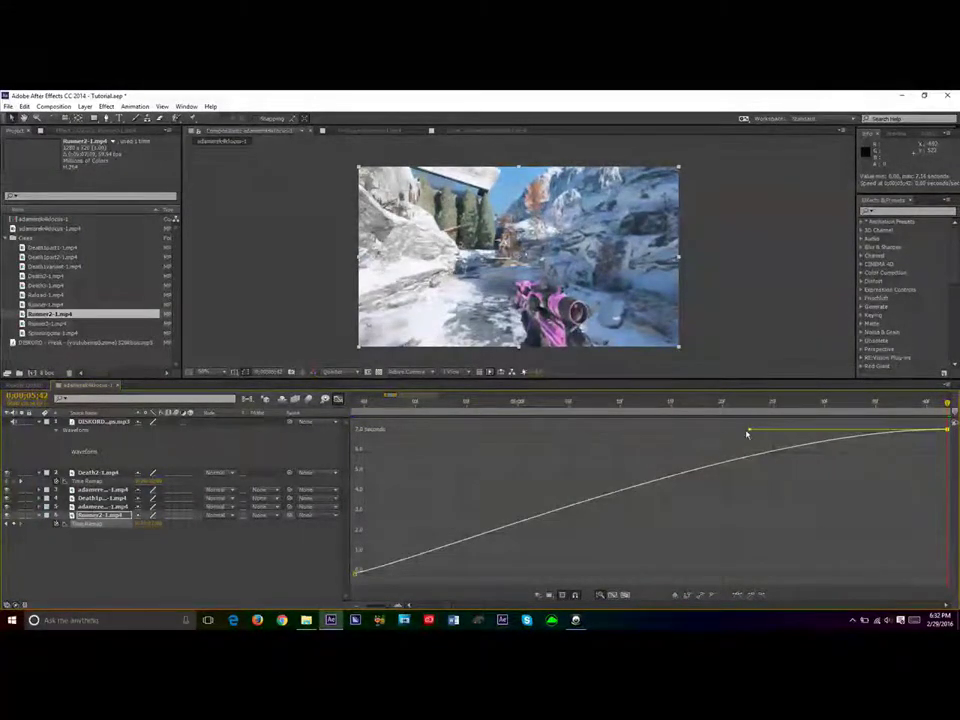
pyautogui.moveTo(749, 433); pyautogui.dragTo(783, 458)
pyautogui.click(940, 430)
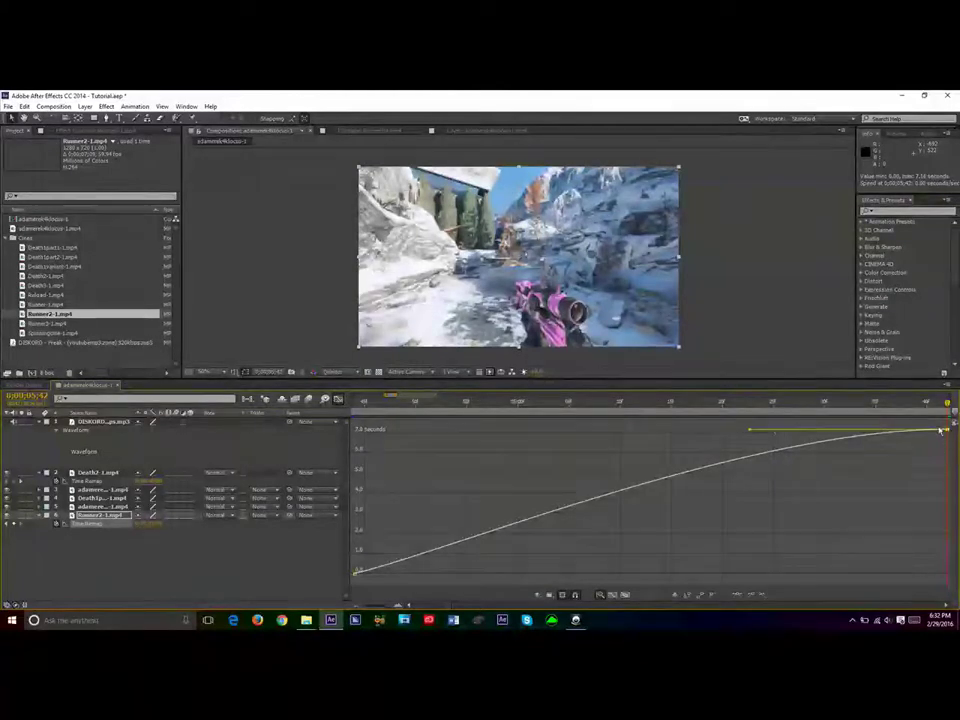
pyautogui.moveTo(750, 437); pyautogui.dragTo(940, 572)
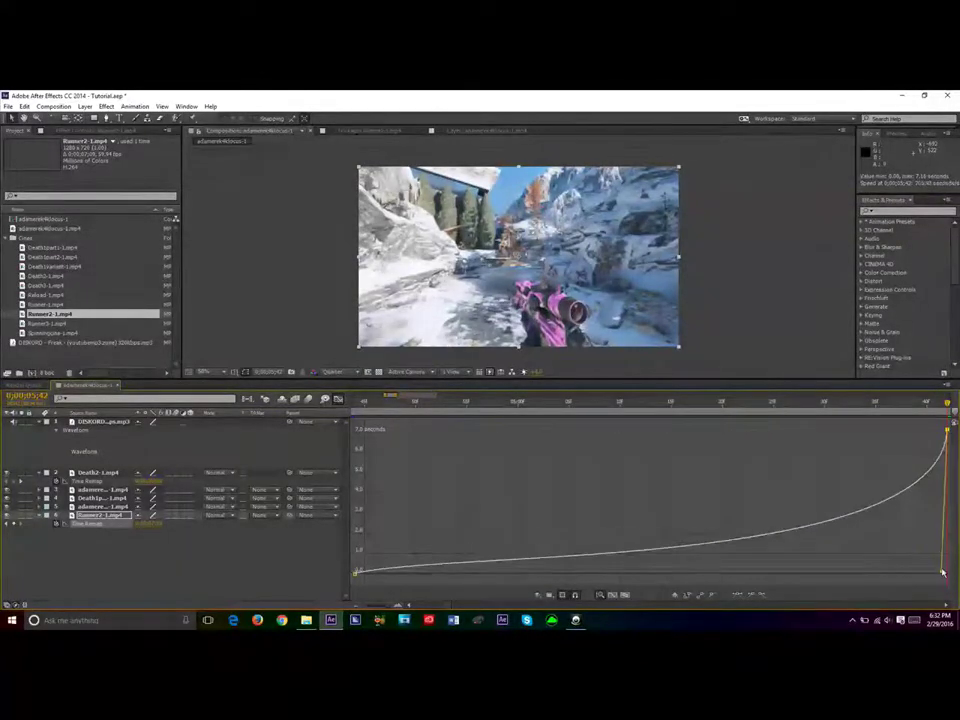
# Step: Ease out the start keyframe of Runner2-1's Time Remap curve with a steep upward handle, and shorten the end keyframe's handle slightly
pyautogui.click(354, 572)
pyautogui.click(766, 596)
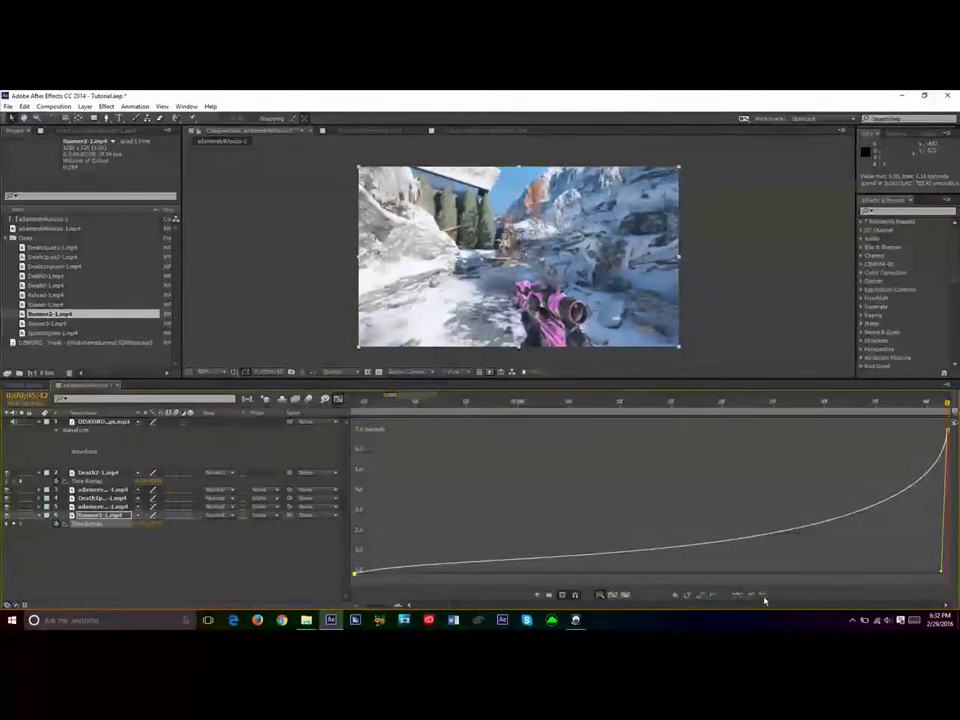
pyautogui.moveTo(552, 576); pyautogui.dragTo(349, 446)
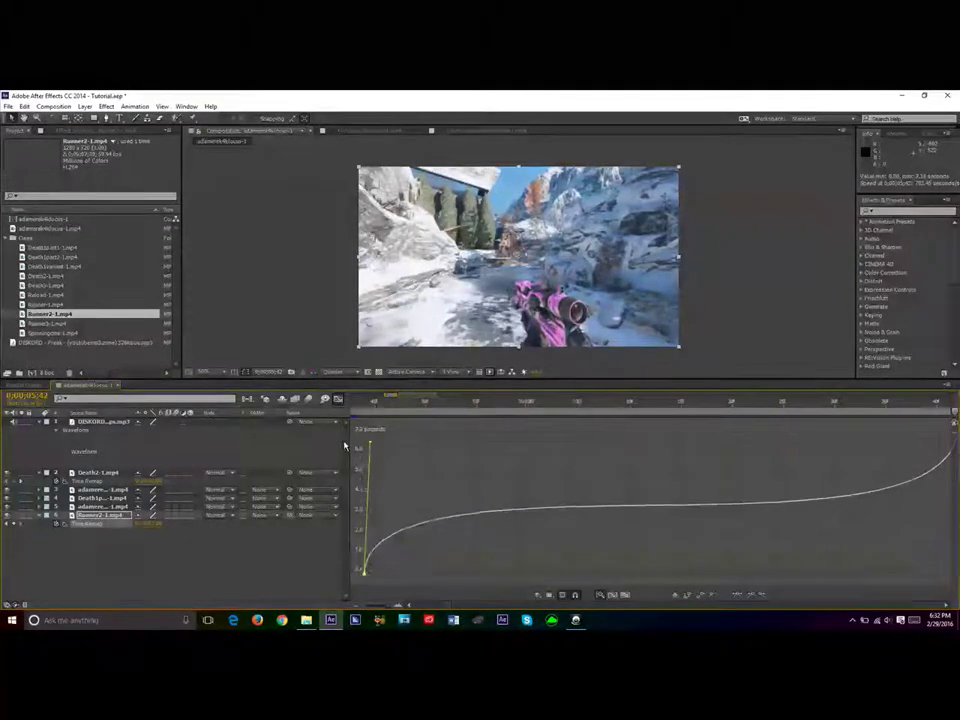
pyautogui.click(947, 432)
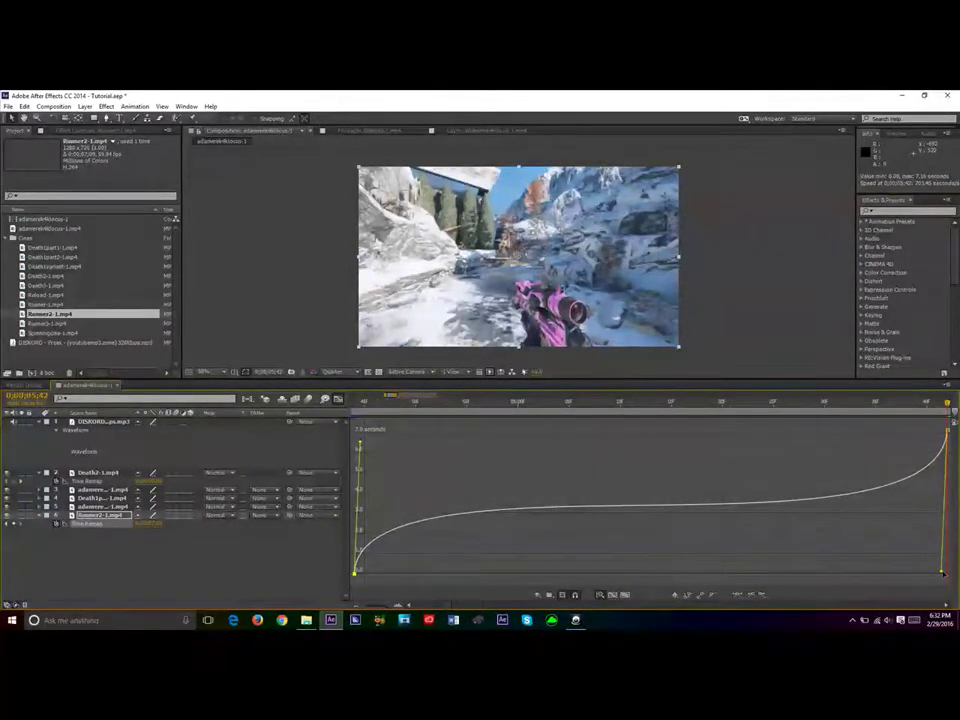
pyautogui.moveTo(947, 432); pyautogui.dragTo(940, 546)
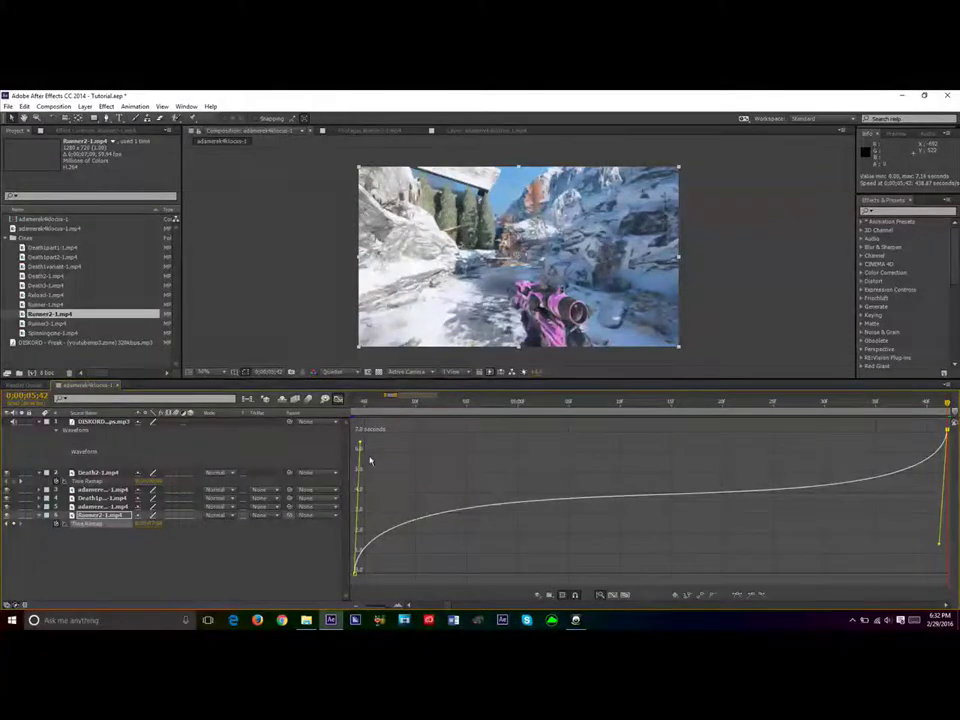
# Step: Save and close the Graph Editor, trim the Runner2-1 layer to end at 0;00;05;42 and preview the sequence
pyautogui.hotkey('ctrl', 's')
pyautogui.click(338, 399)
pyautogui.moveTo(397, 395); pyautogui.dragTo(458, 405)
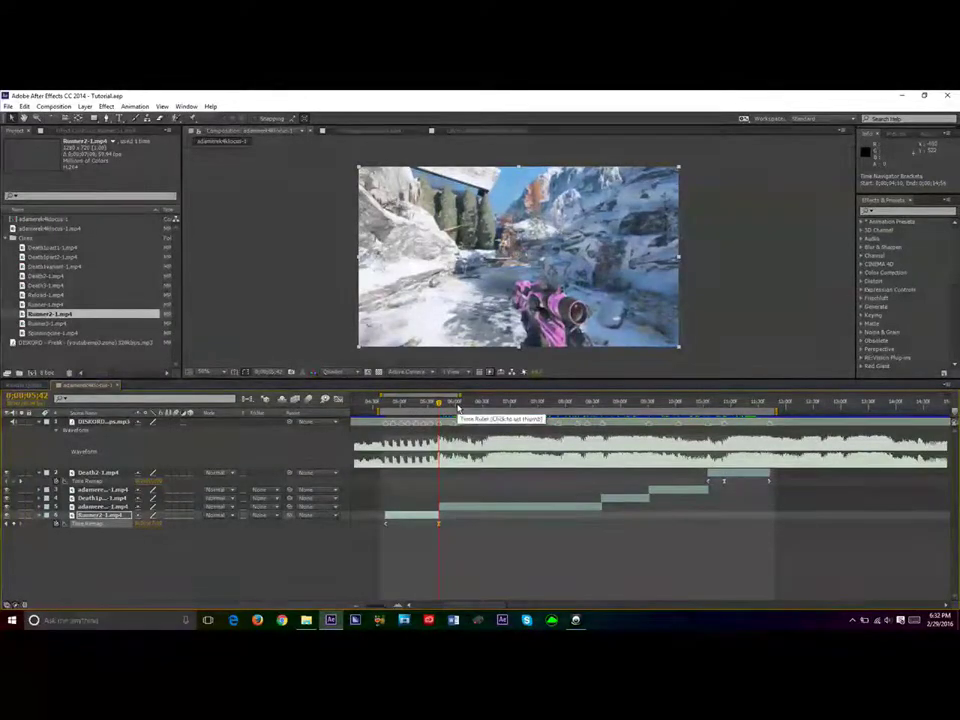
pyautogui.press('space')
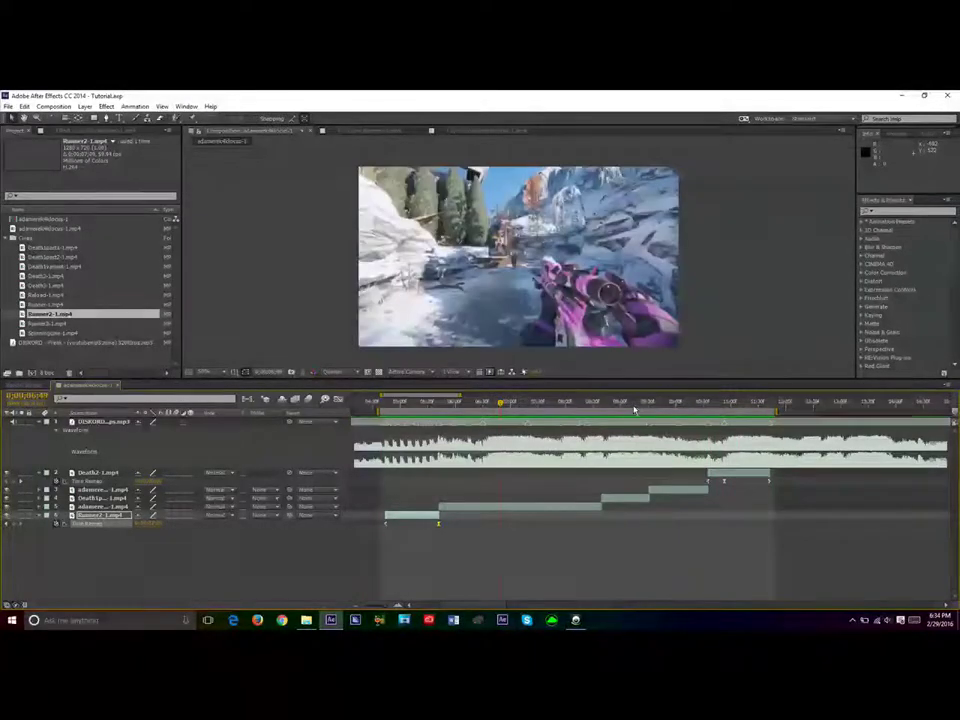
# Step: Set the work area to run from 0;00;04;44 to 0;00;11;39, matching the clips' start and end
pyautogui.moveTo(780, 410); pyautogui.dragTo(769, 411)
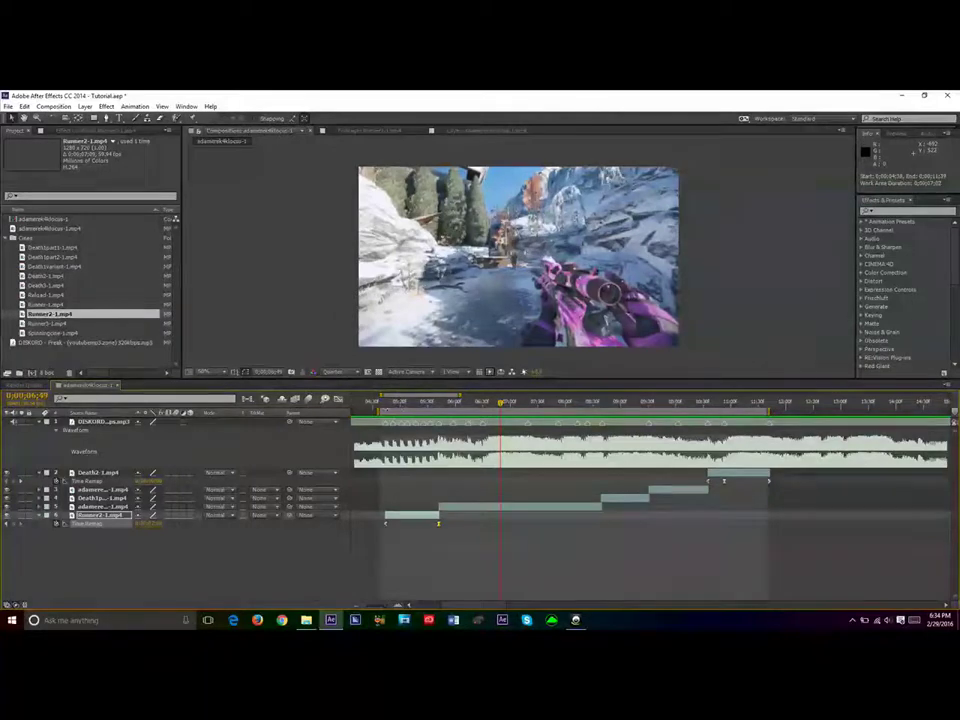
pyautogui.moveTo(379, 411); pyautogui.dragTo(384, 411)
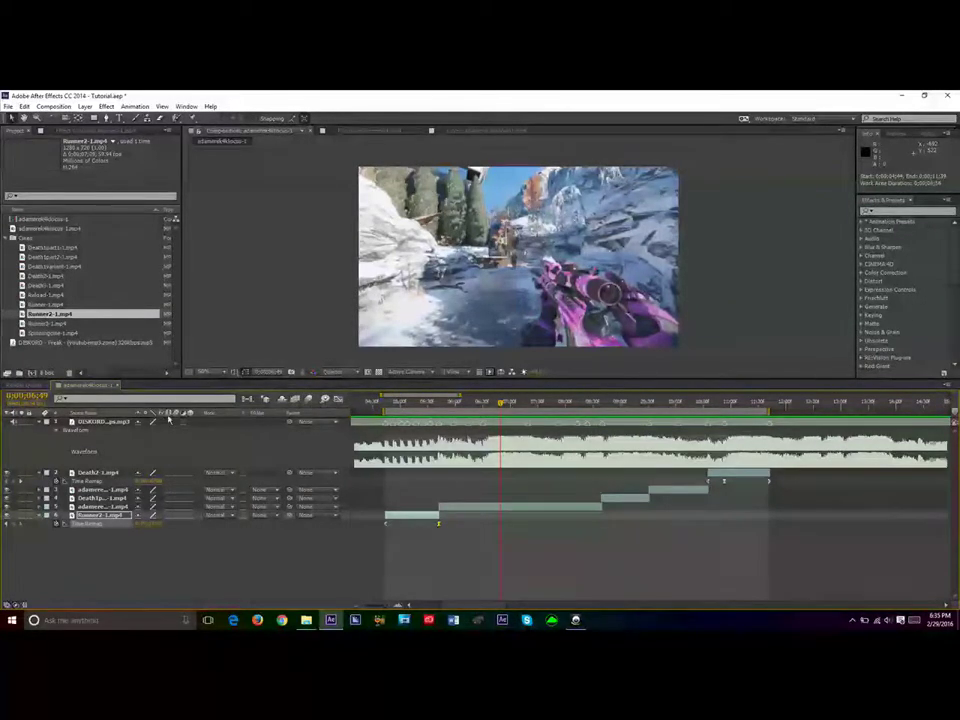
pyautogui.rightClick(91, 385)
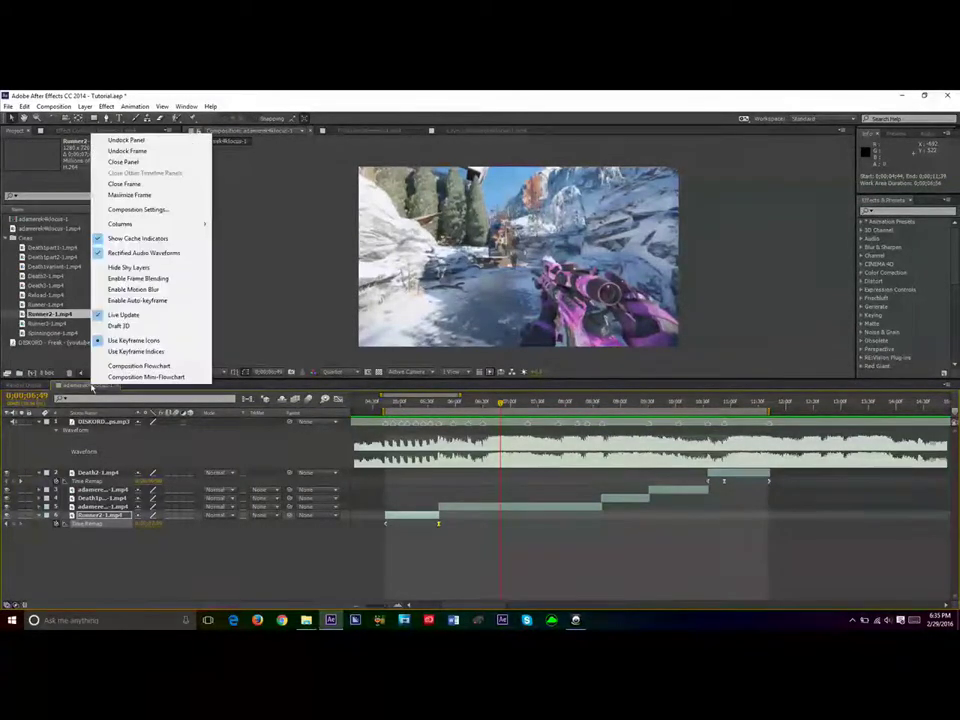
pyautogui.click(184, 212)
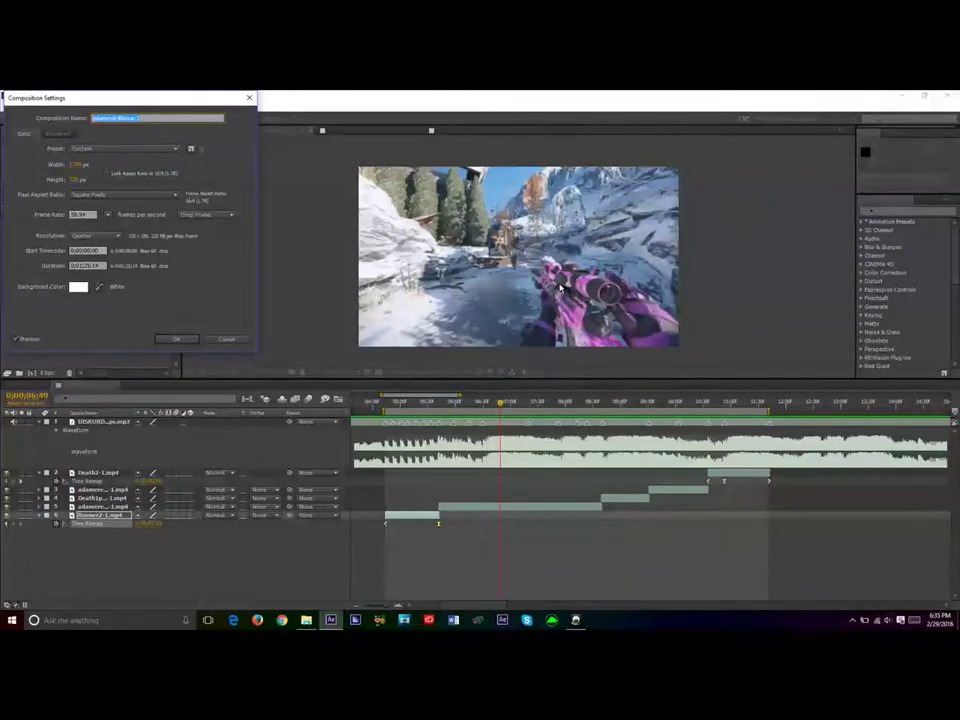
pyautogui.click(232, 340)
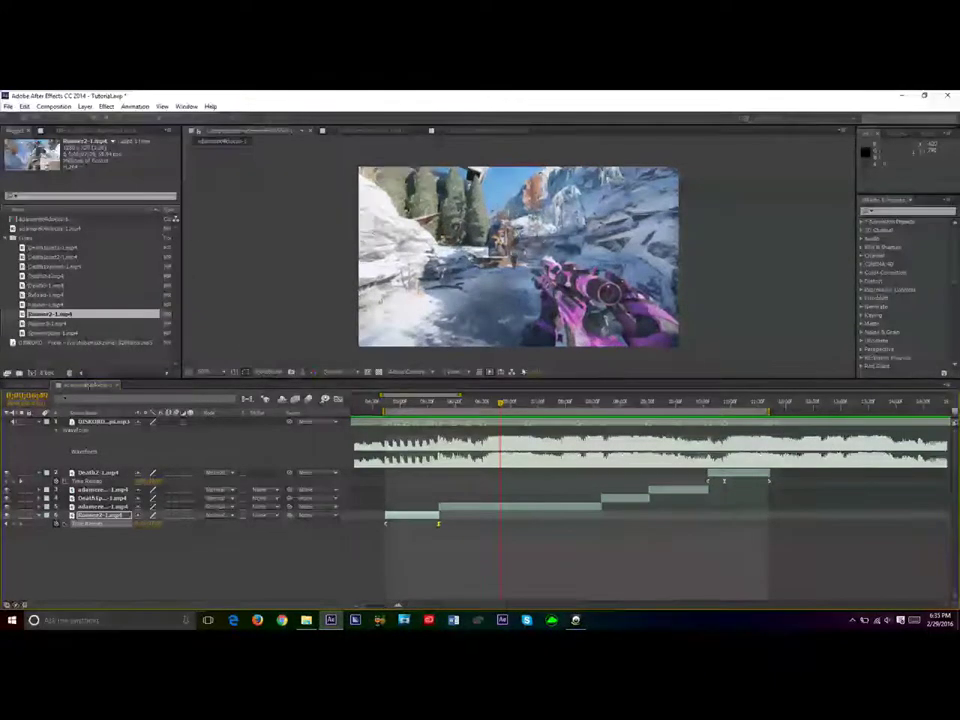
# Step: Change the composition's background color to black (000000) in its composition settings
pyautogui.rightClick(85, 386)
pyautogui.click(125, 212)
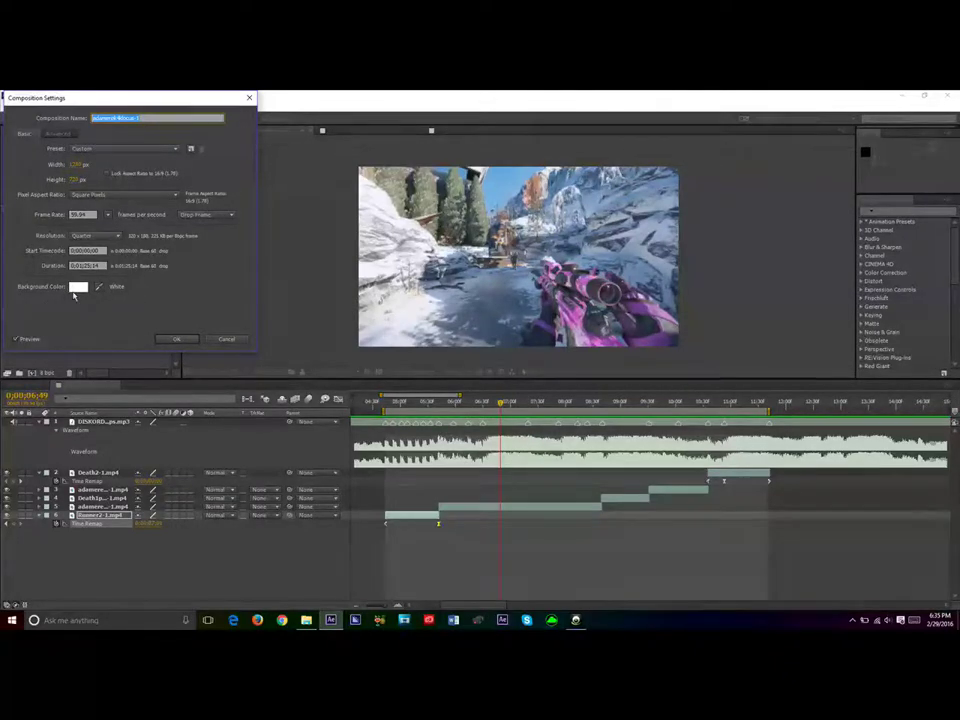
pyautogui.click(78, 290)
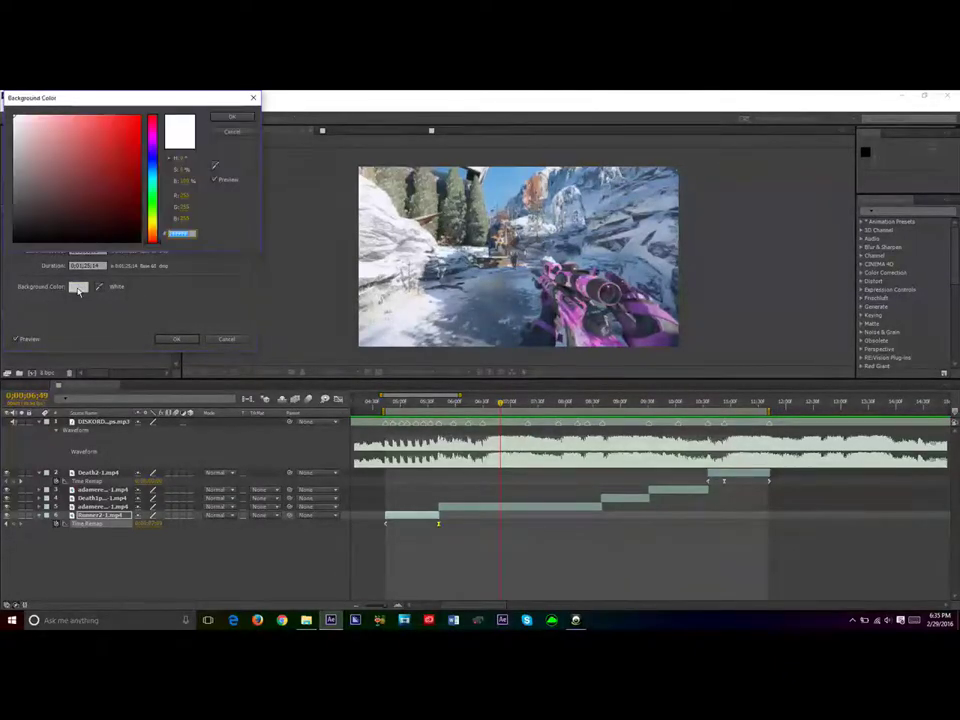
pyautogui.moveTo(79, 208); pyautogui.dragTo(205, 335)
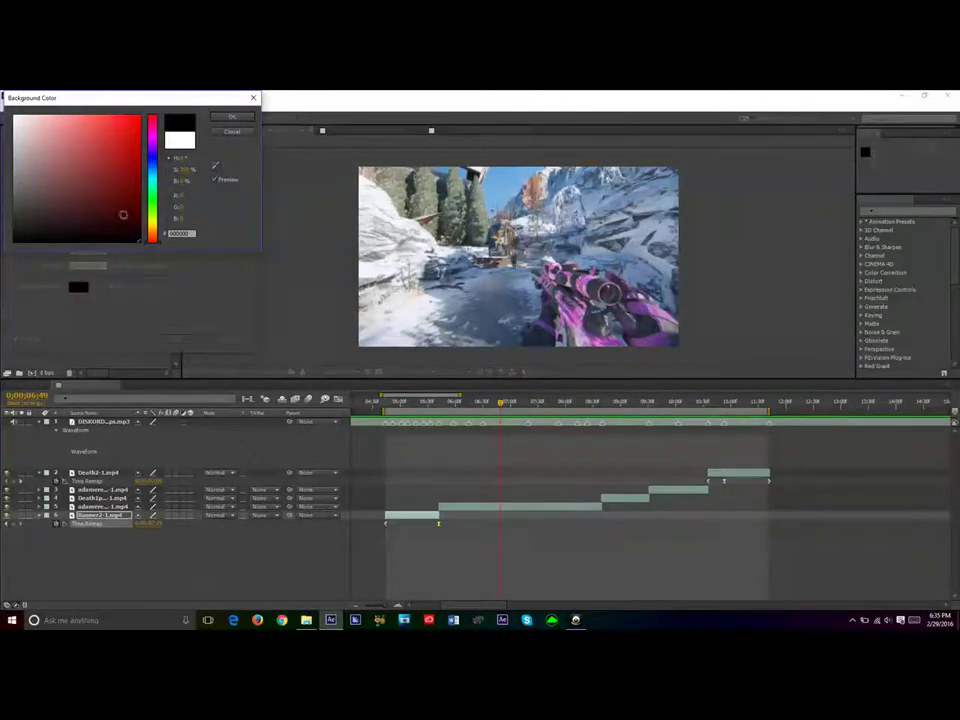
pyautogui.click(247, 117)
pyautogui.click(177, 340)
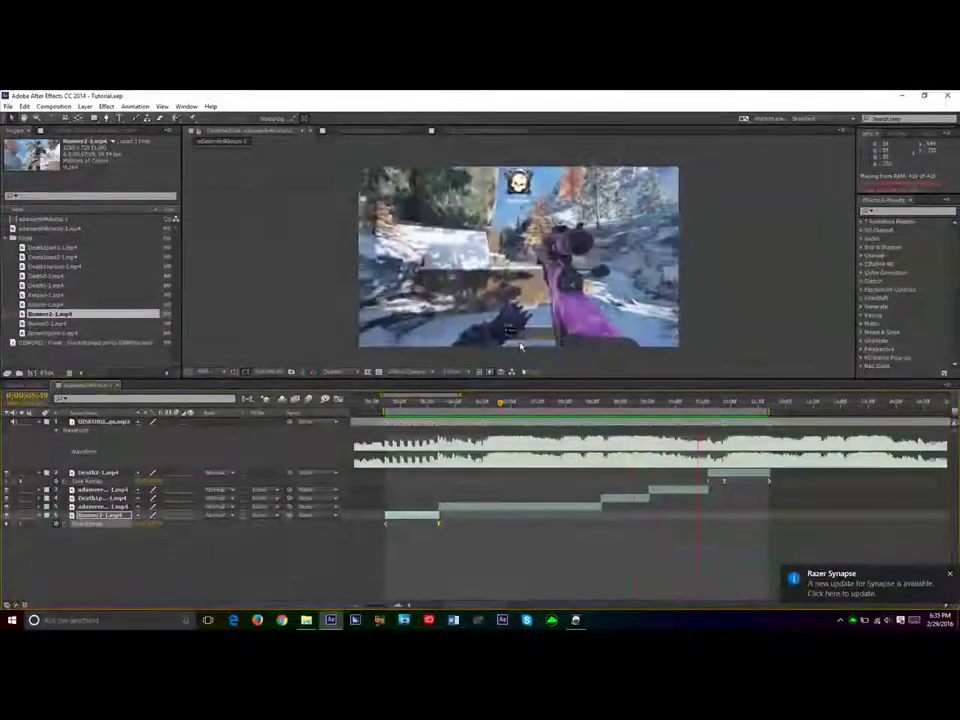
# Step: Play through the work area preview, stop it and collapse the Cines folder in the project
pyautogui.press('space')
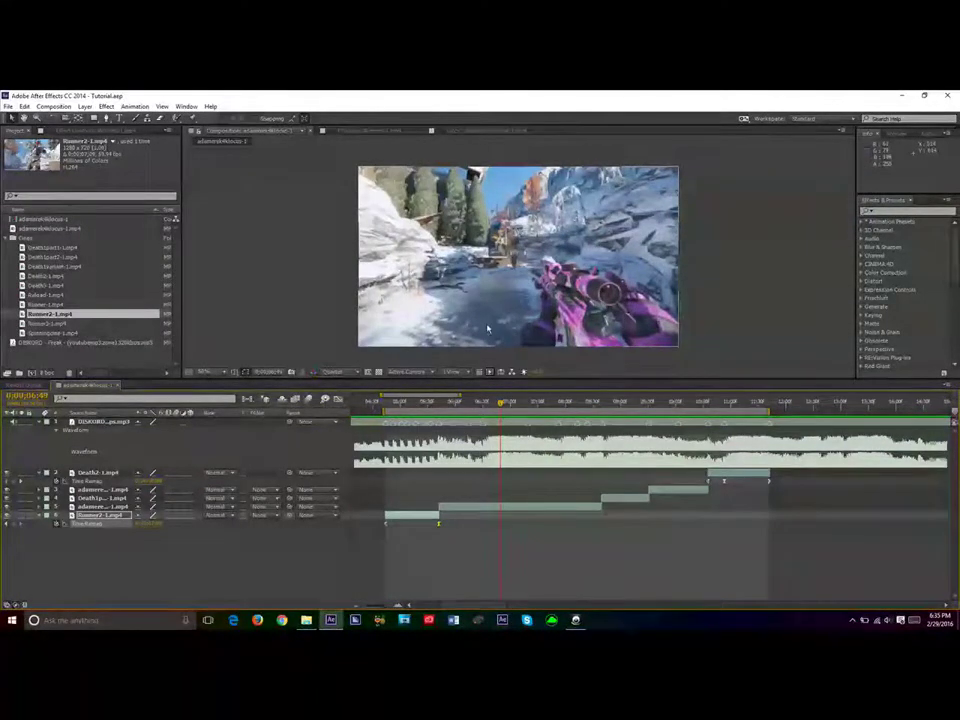
pyautogui.click(10, 238)
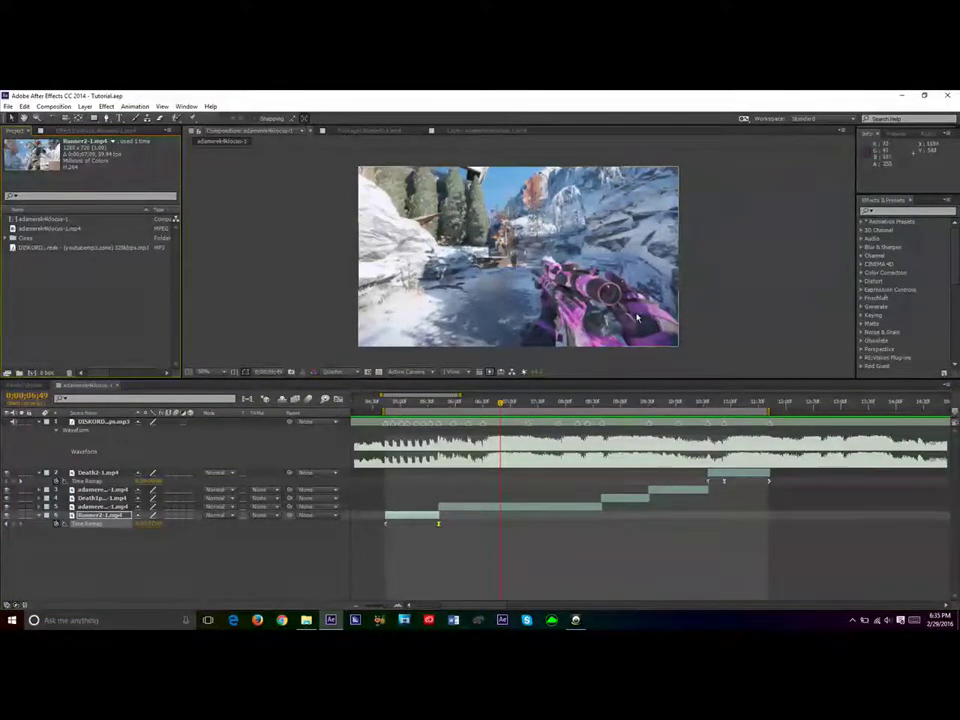